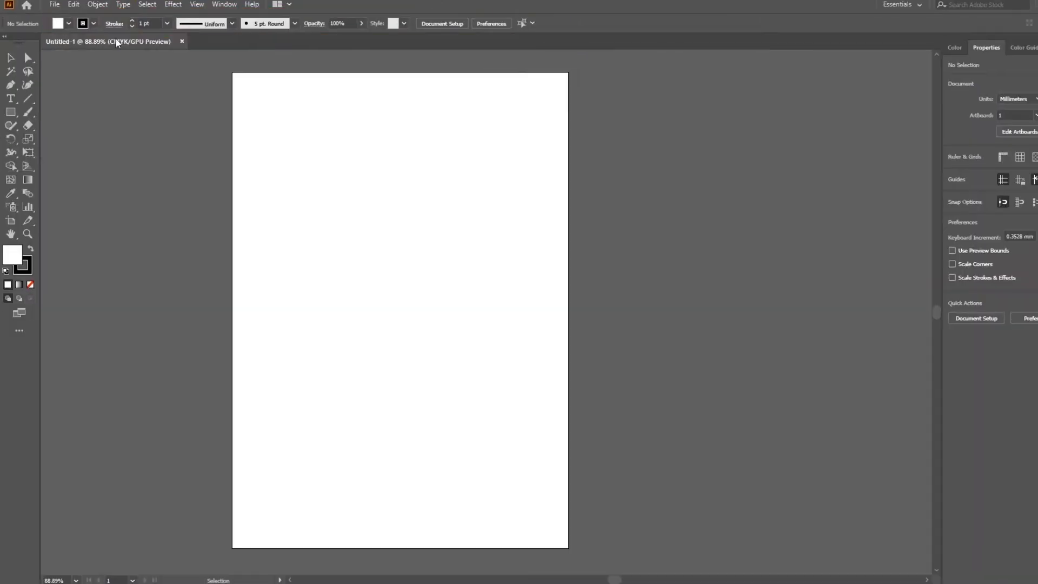
Step: Collapse the toolbar to a single column, and display the Basic toolbar as a floating strip beside the artboard
left_click(4, 37)
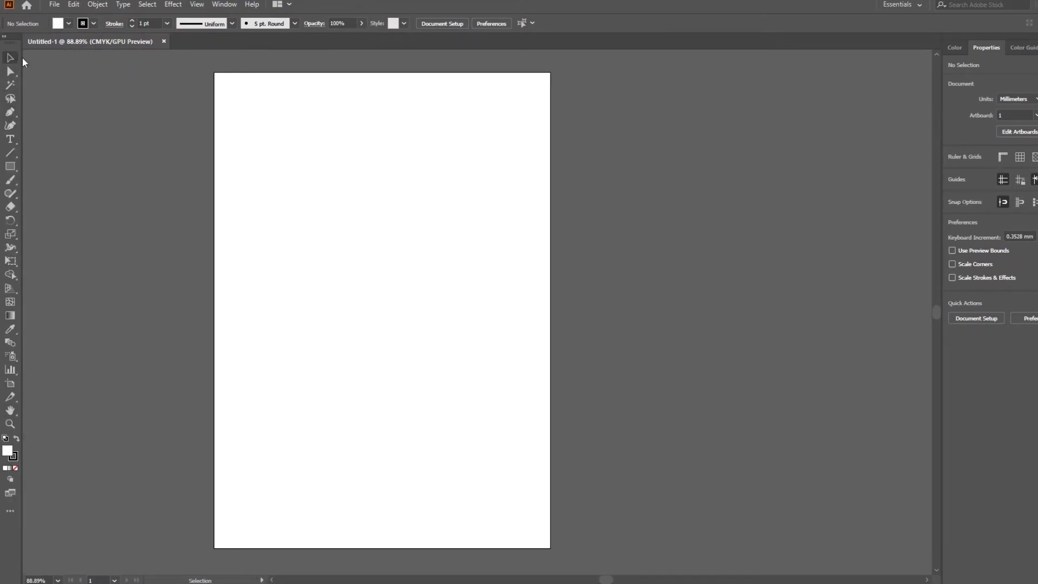
left_click(225, 5)
mouse_move(282, 103)
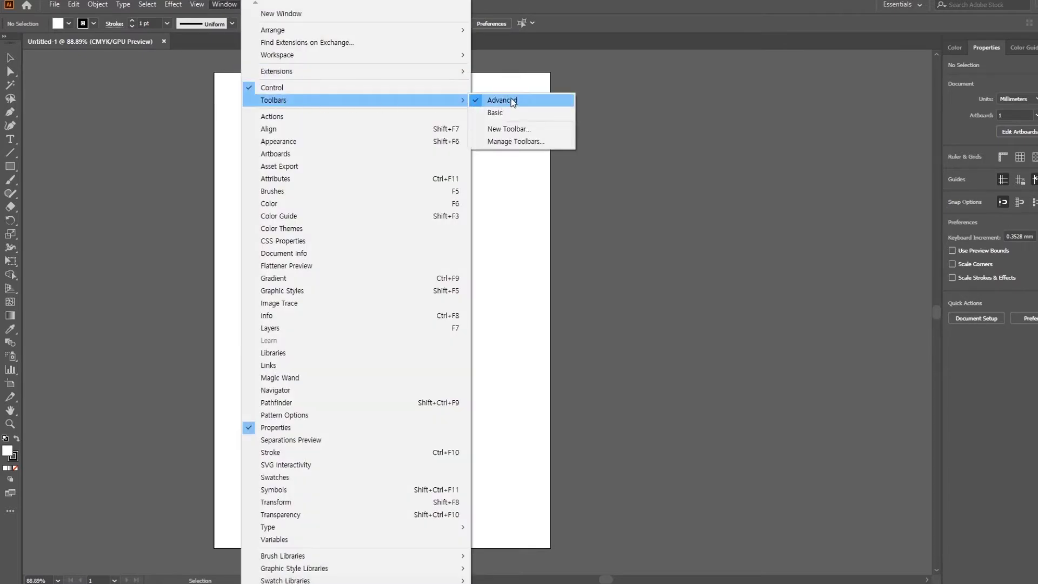
left_click(509, 114)
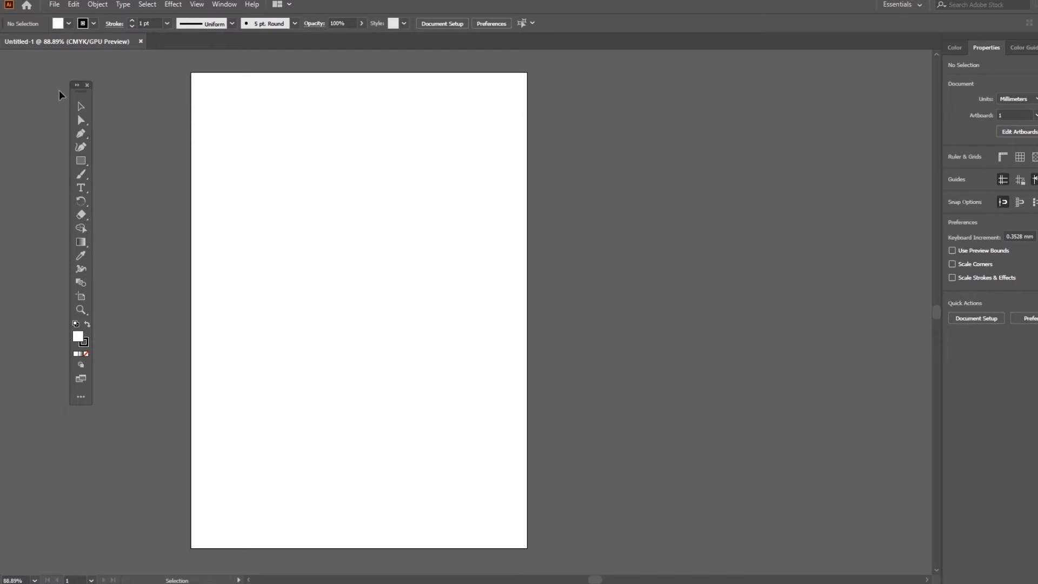
left_click_drag(72, 87, 56, 93)
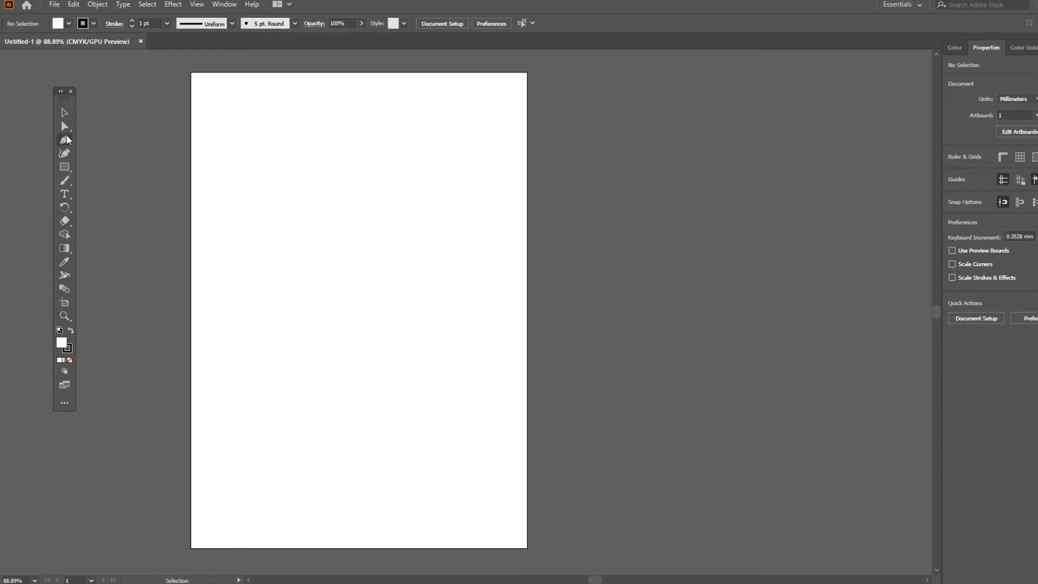
Step: Restore the Advanced toolbar and expand it to two columns
left_click(225, 4)
mouse_move(367, 101)
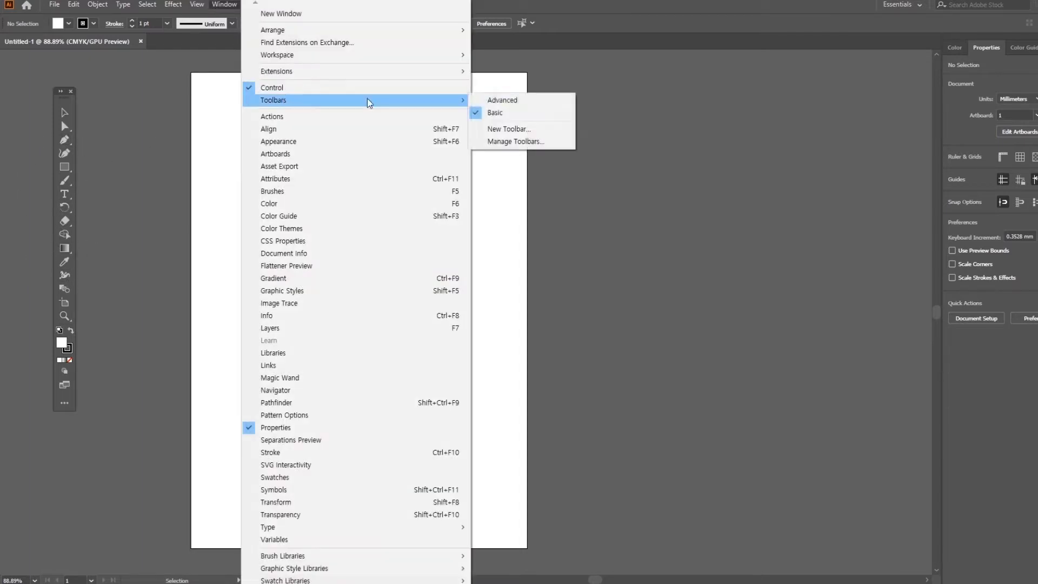
left_click(507, 103)
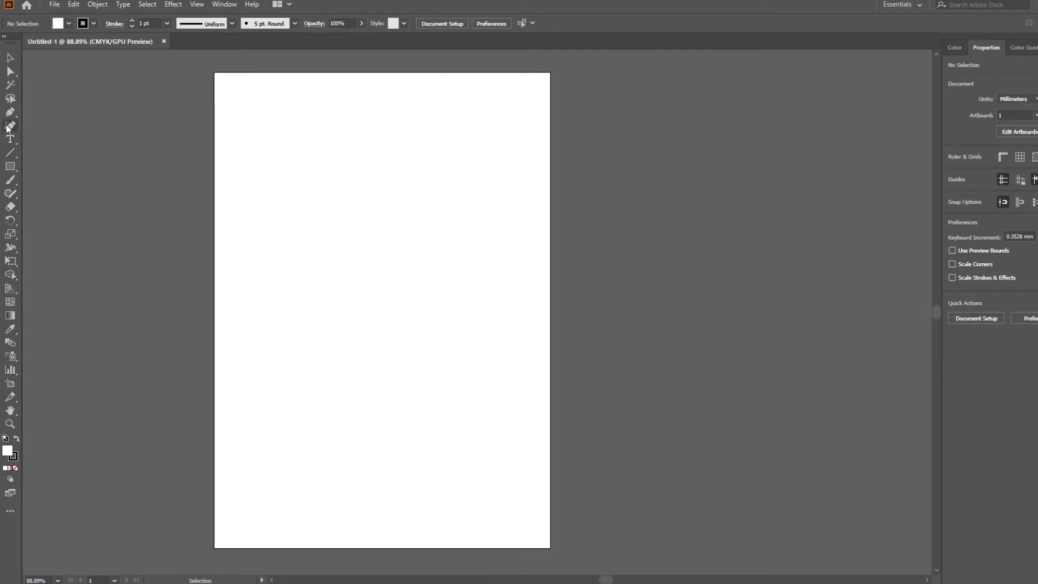
left_click(4, 36)
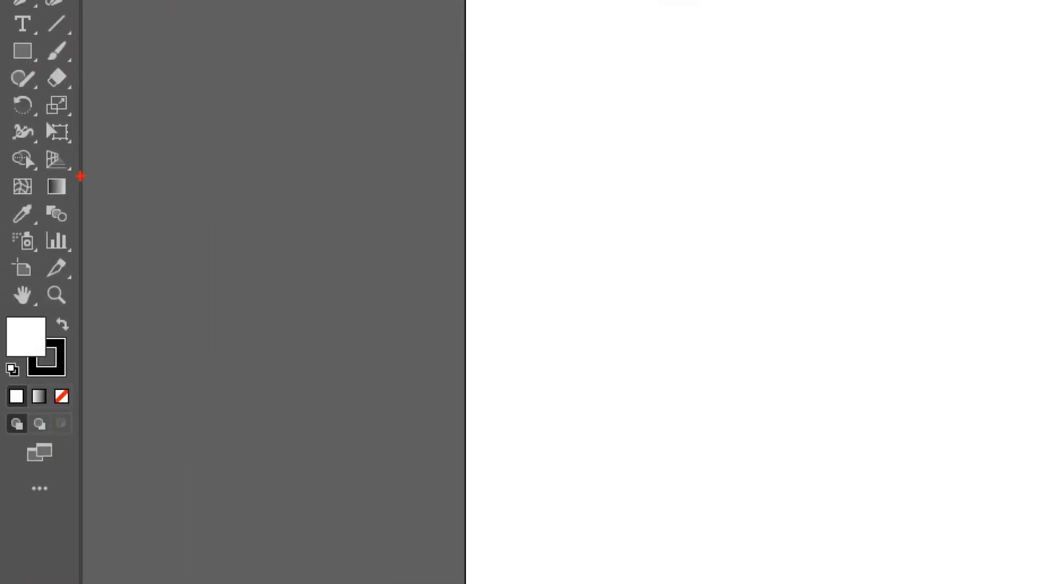
left_click_drag(89, 179, 278, 189)
left_click_drag(112, 162, 102, 205)
key("Escape")
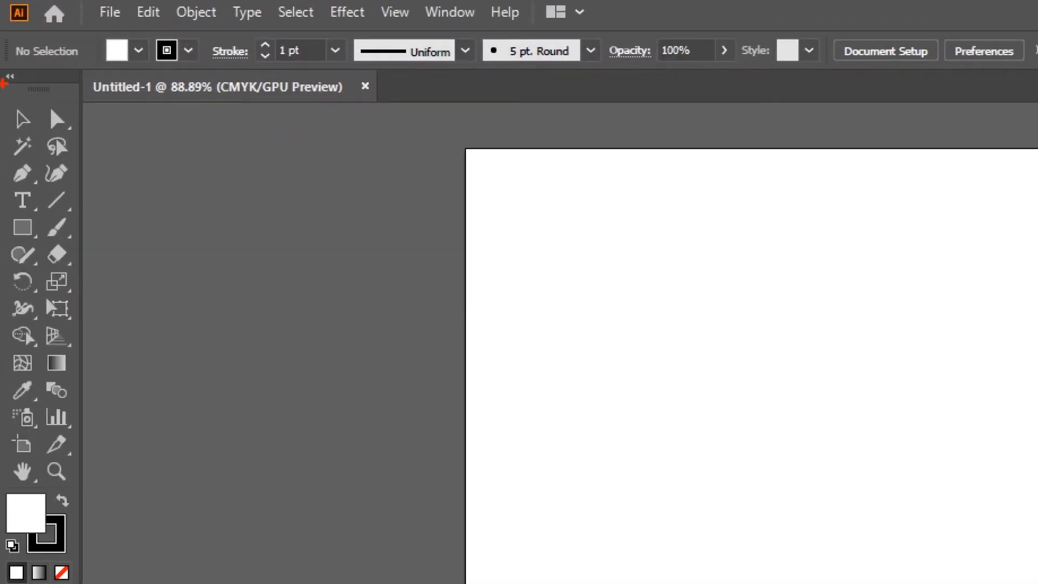
left_click_drag(2, 40, 10, 32)
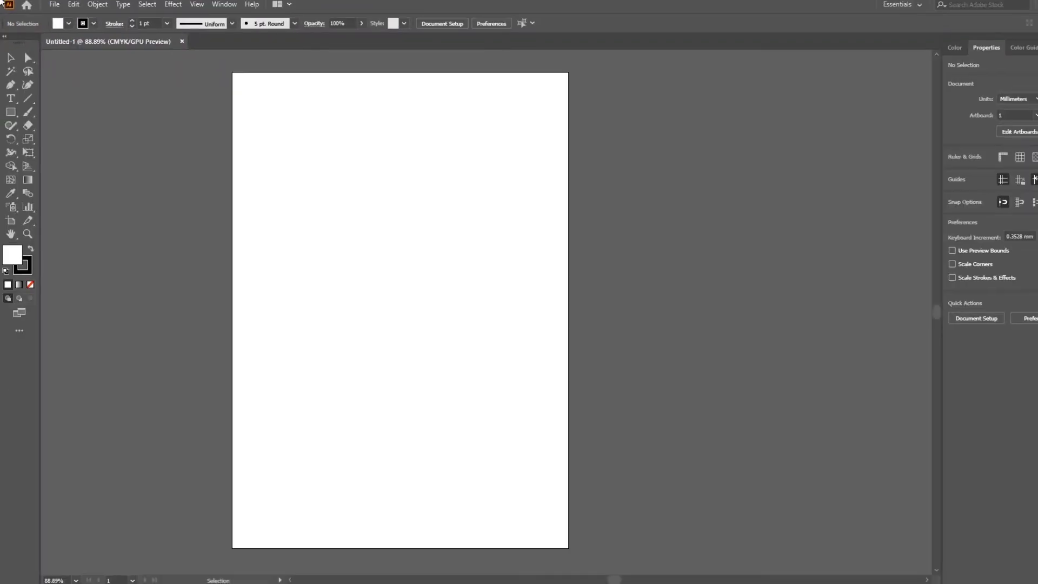
Step: Collapse the toolbar to a single column, and undock both it and the Properties panel so they float over the canvas
left_click(7, 37)
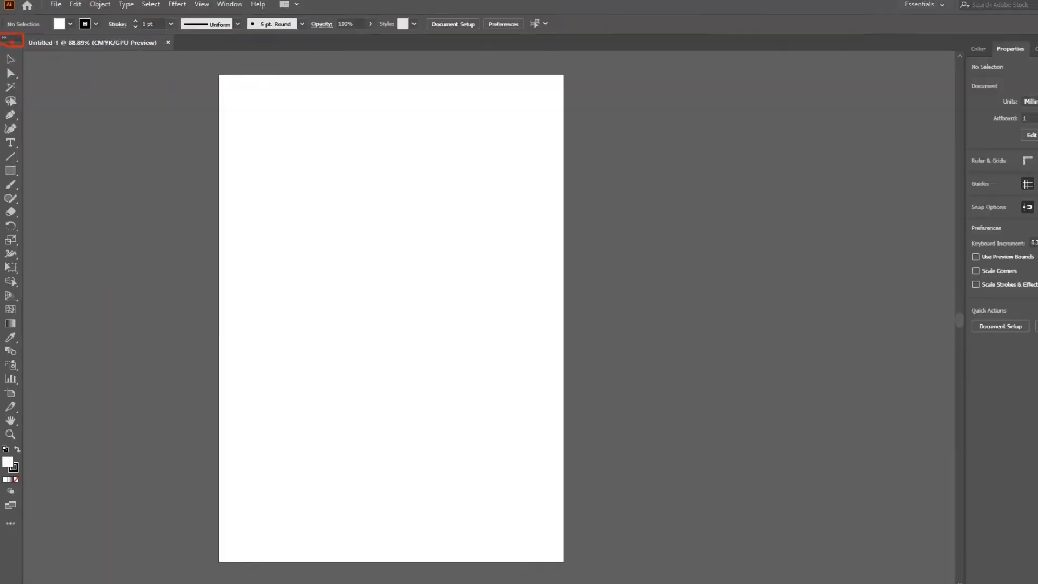
left_click_drag(14, 39, 288, 70)
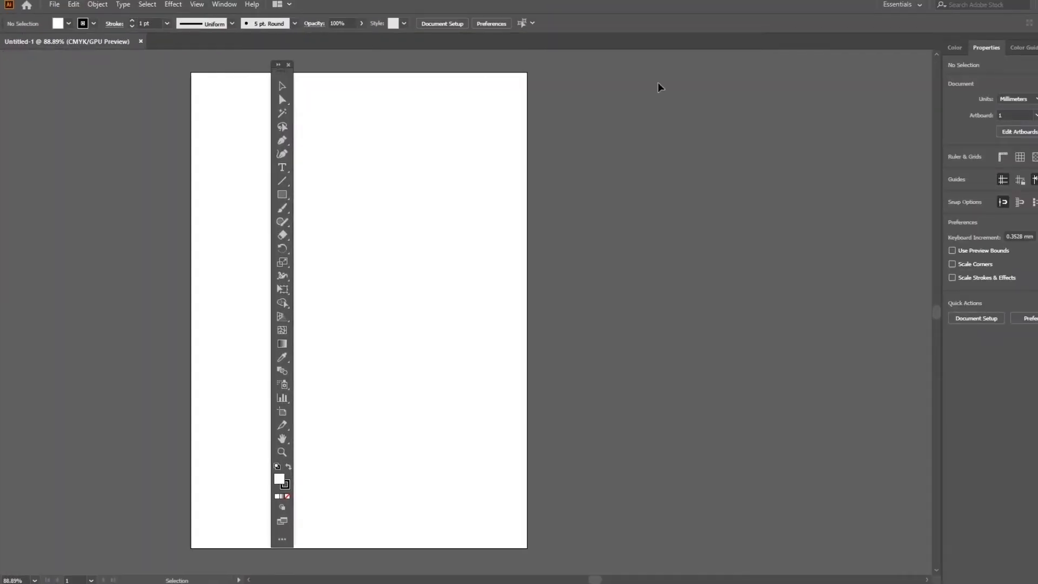
left_click_drag(982, 48, 638, 111)
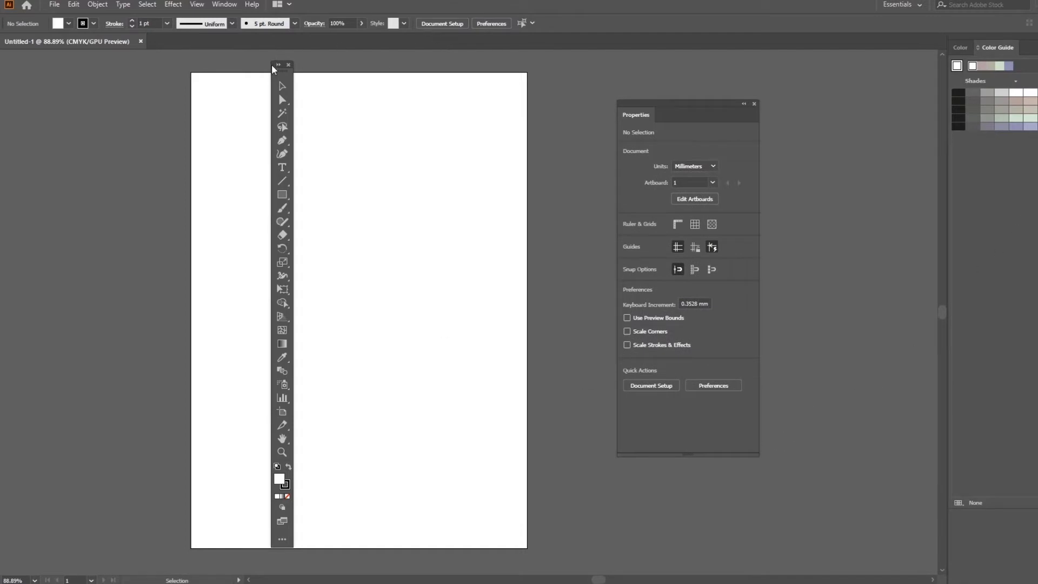
Step: Redock the floating toolbar at the workspace edge and the Properties panel in the group with Color and Color Guide
left_click_drag(273, 67, 7, 97)
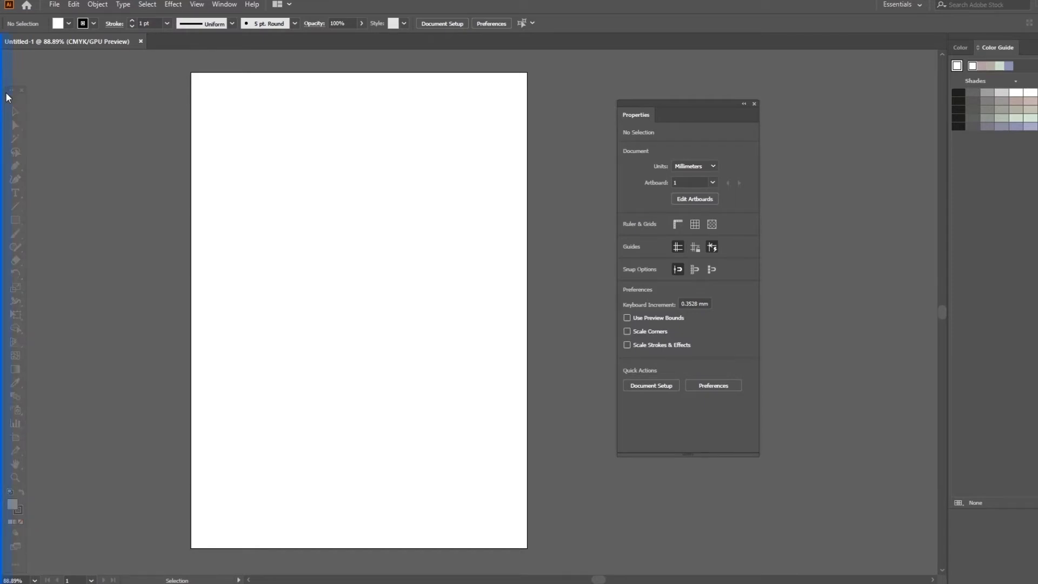
left_click_drag(7, 97, 7, 97)
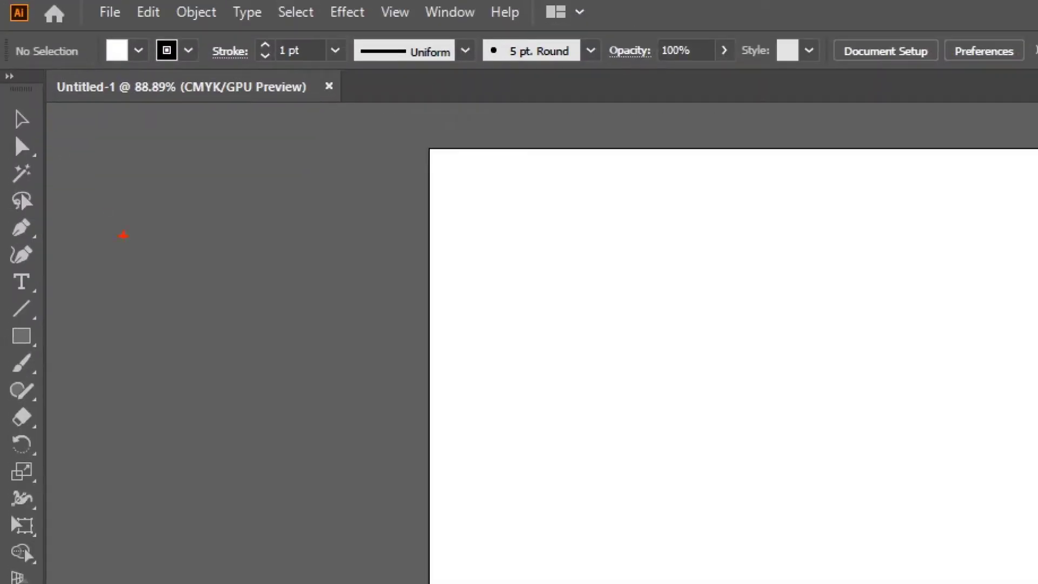
mouse_move(69, 201)
left_mouse_down()
mouse_move(38, 220)
mouse_move(75, 251)
left_mouse_up()
mouse_move(411, 69)
left_mouse_down()
mouse_move(398, 255)
mouse_move(401, 82)
mouse_move(393, 102)
mouse_move(445, 104)
left_mouse_up()
key("Escape")
left_click_drag(651, 106, 969, 53)
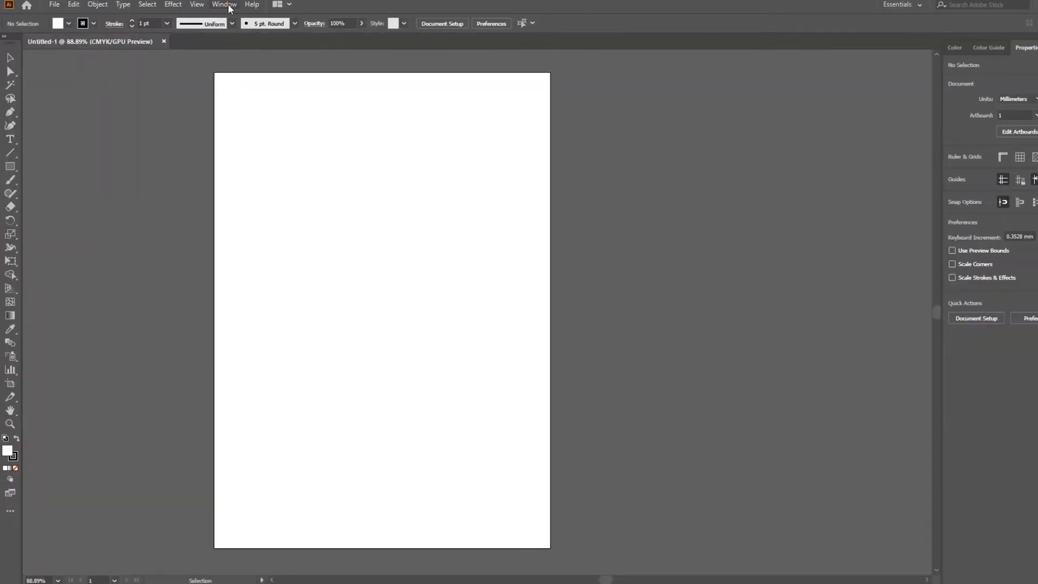
left_click(224, 16)
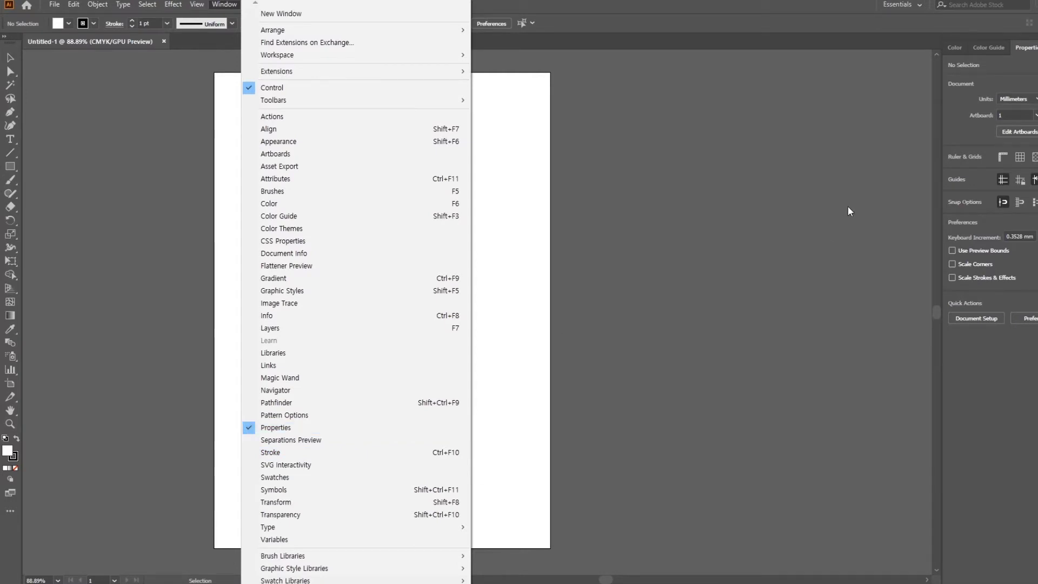
left_click(735, 3)
key("ctrl+1")
left_click(949, 121)
left_click_drag(948, 93, 635, 427)
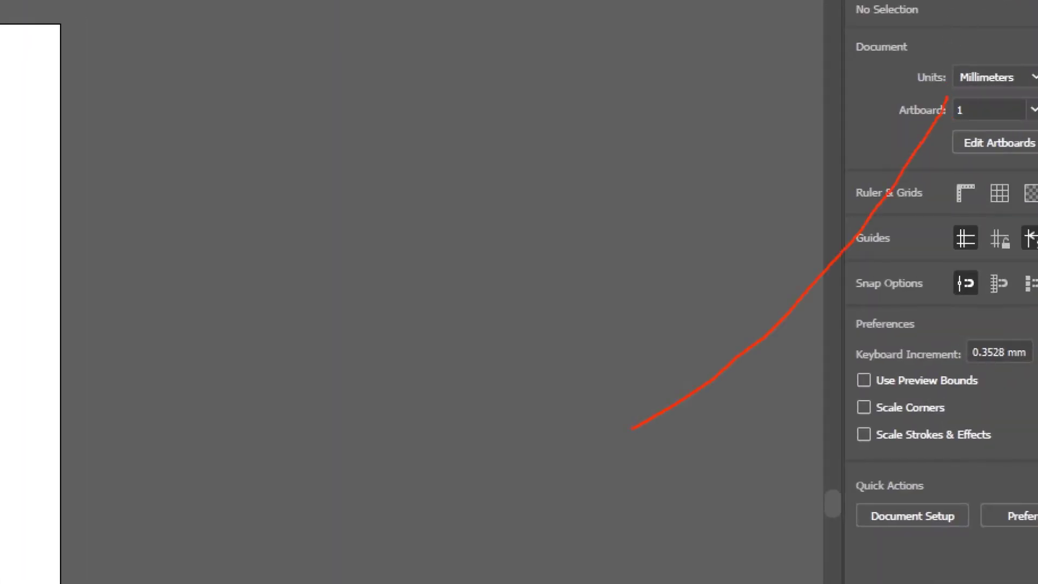
left_click_drag(916, 91, 937, 190)
key("Escape")
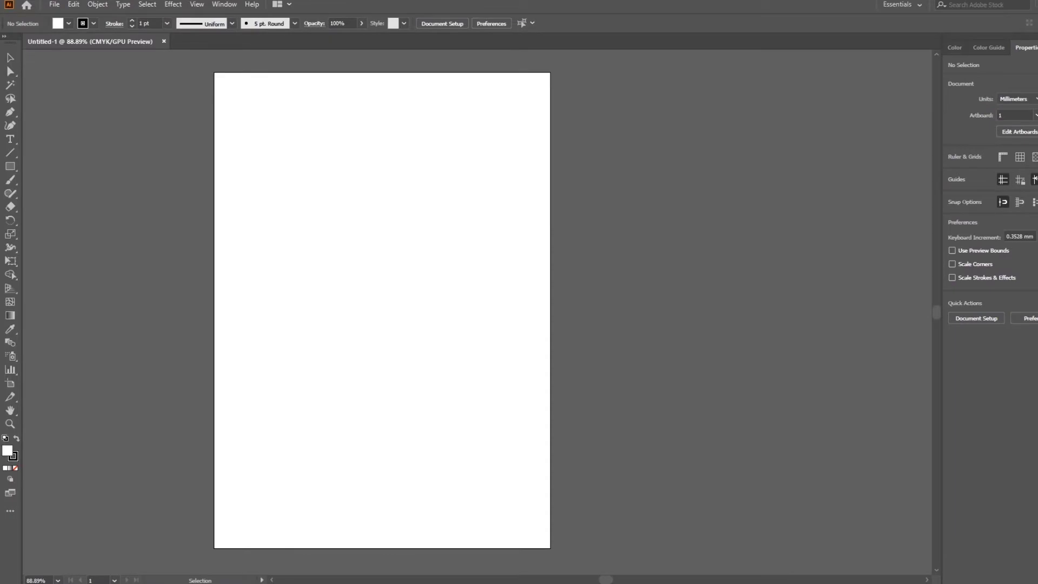
Step: Open the Pathfinder panel and dock it below the Properties panel
left_click(225, 4)
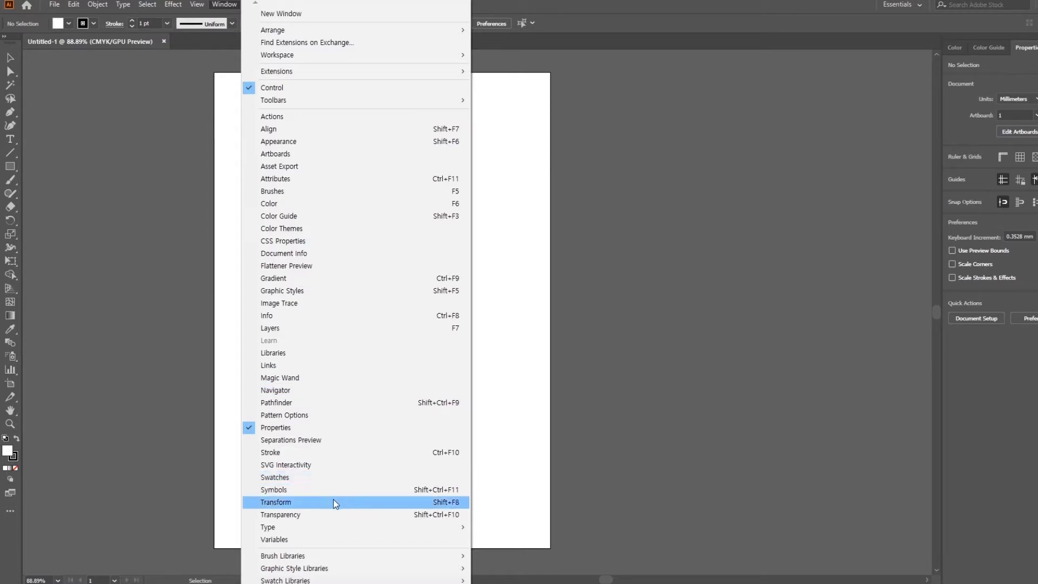
left_click(281, 404)
left_click_drag(732, 164, 975, 582)
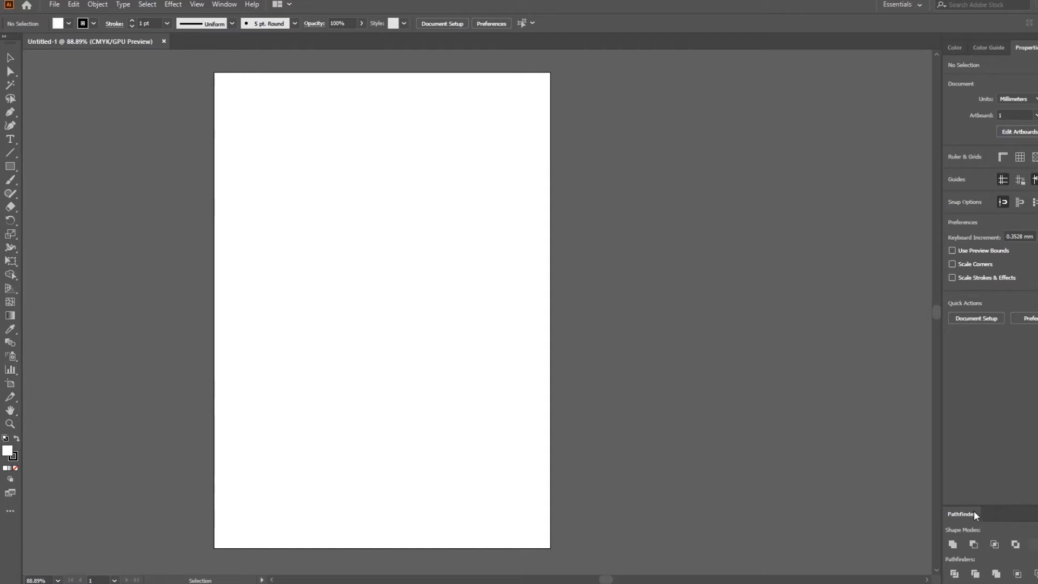
left_click_drag(965, 510, 976, 577)
left_click_drag(966, 514, 936, 415)
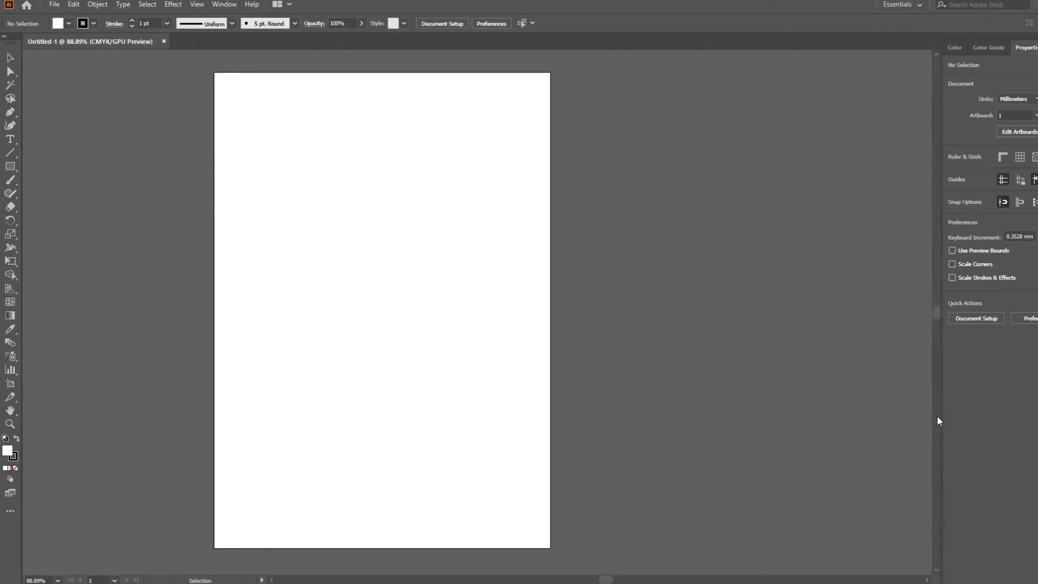
left_click_drag(825, 47, 972, 579)
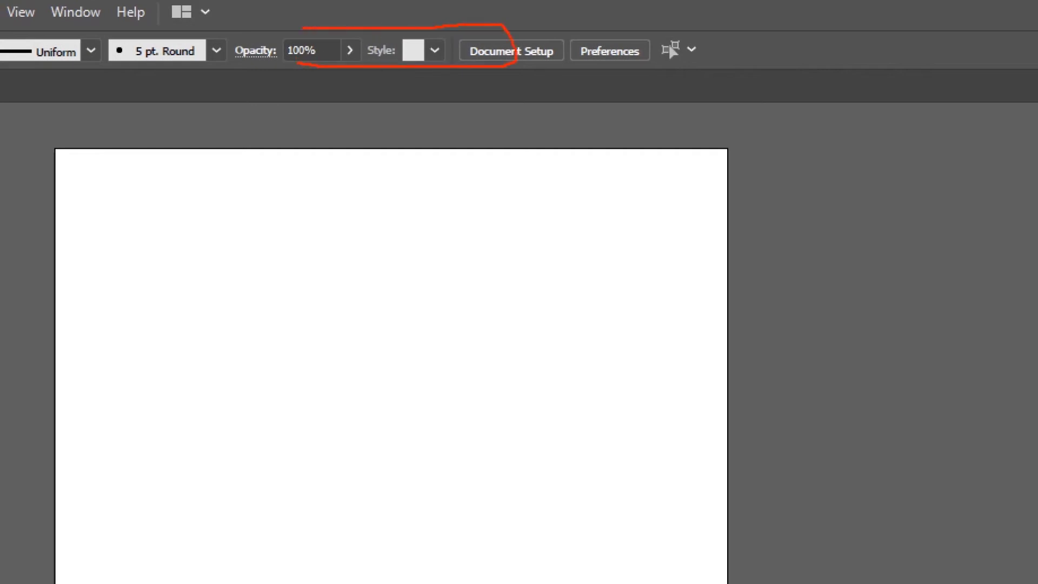
left_click_drag(175, 116, 16, 193)
left_click_drag(718, 112, 987, 221)
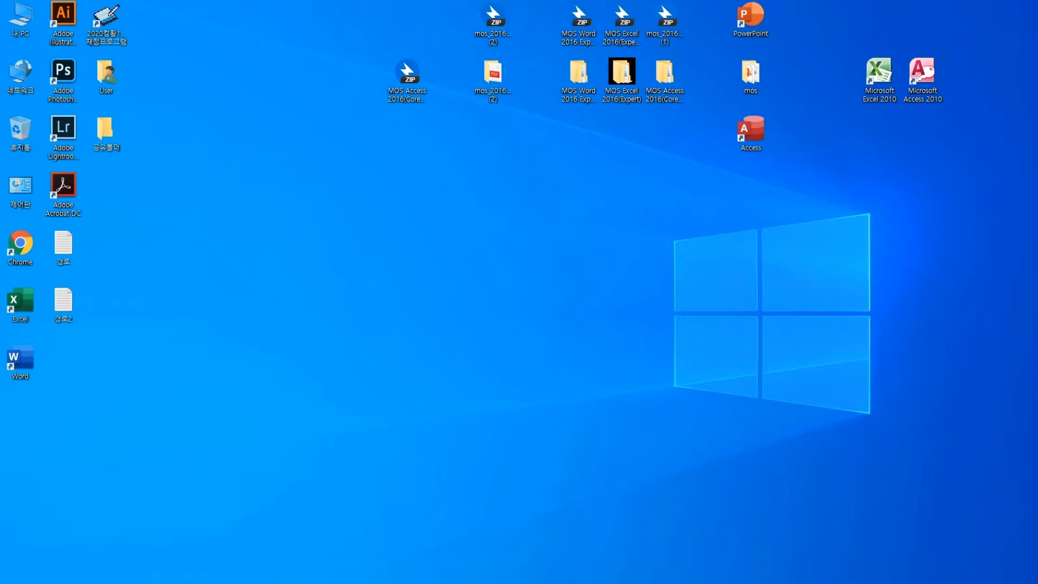
Step: Launch Adobe Illustrator 2020 from the Windows desktop
left_click(11, 577)
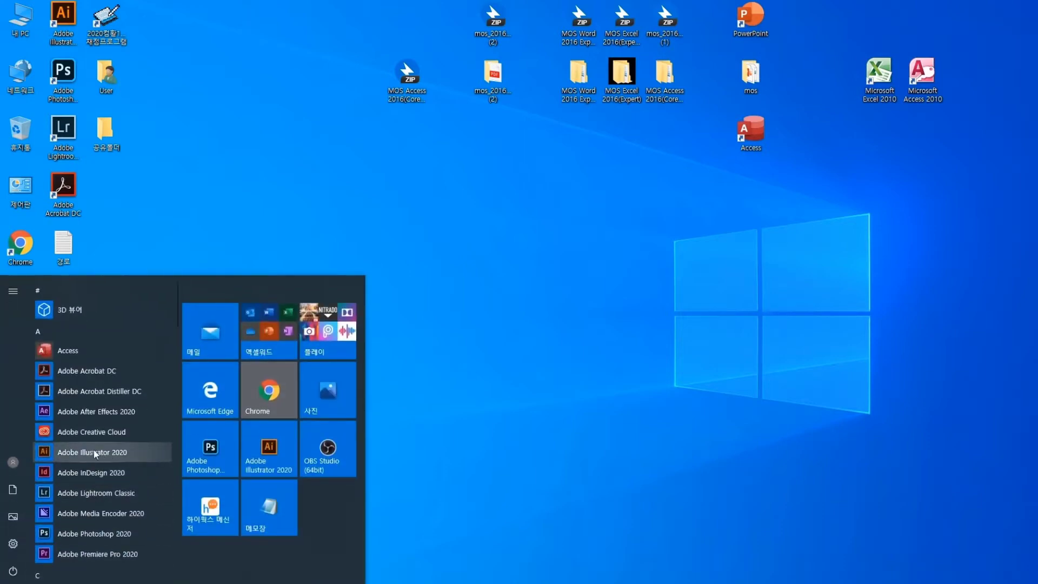
scroll(99, 451, "down", 10)
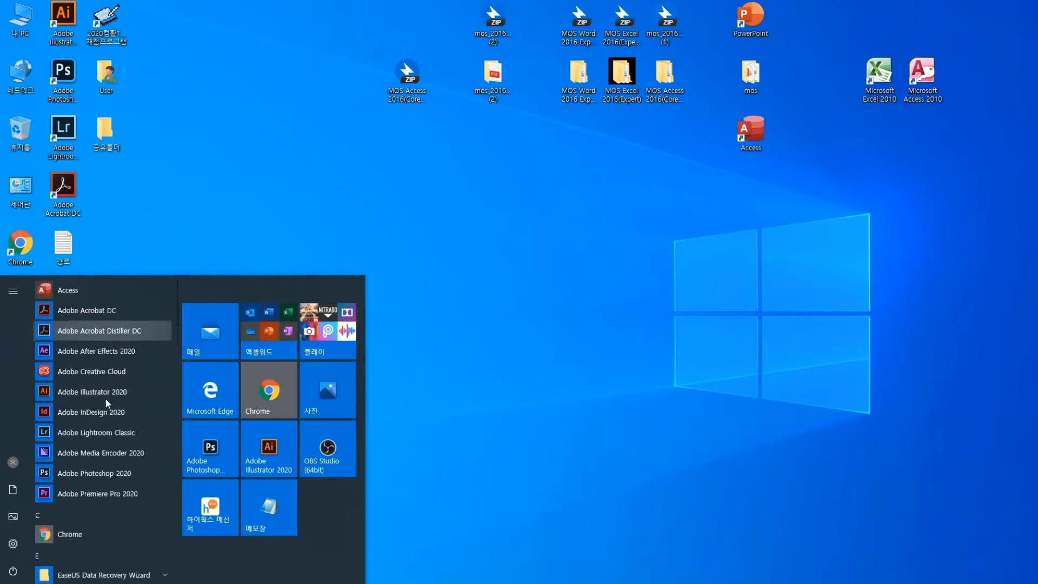
scroll(108, 464, "up", 10)
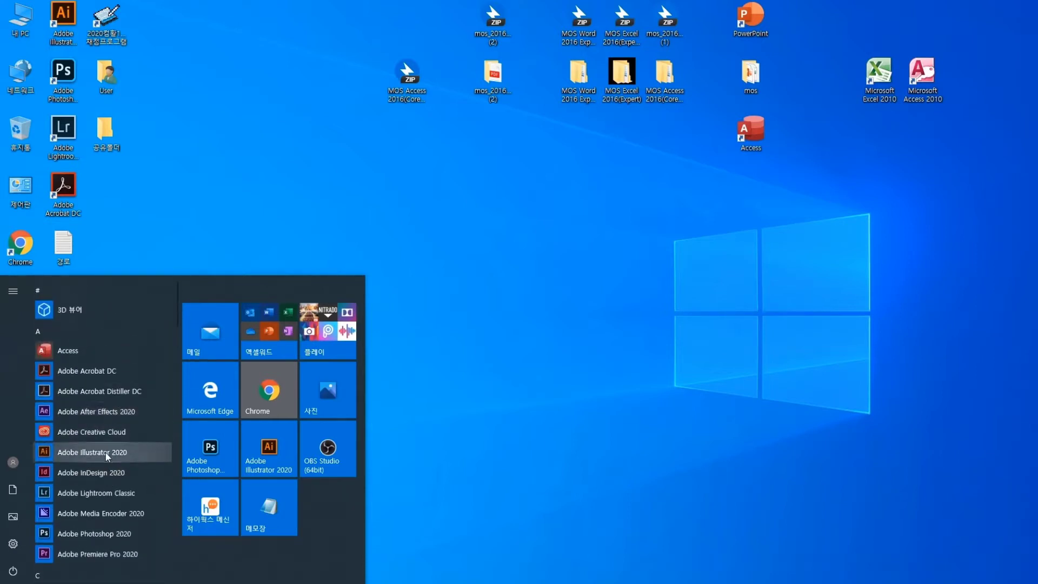
left_click(138, 459)
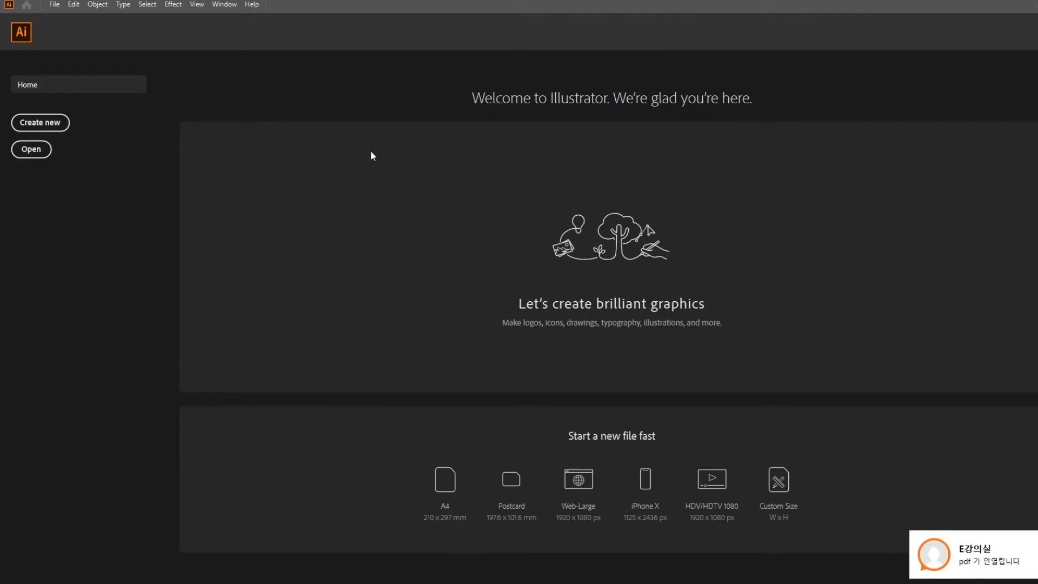
Step: Create a new portrait print document from the A4 preset, 210 x 297 mm
left_click(54, 4)
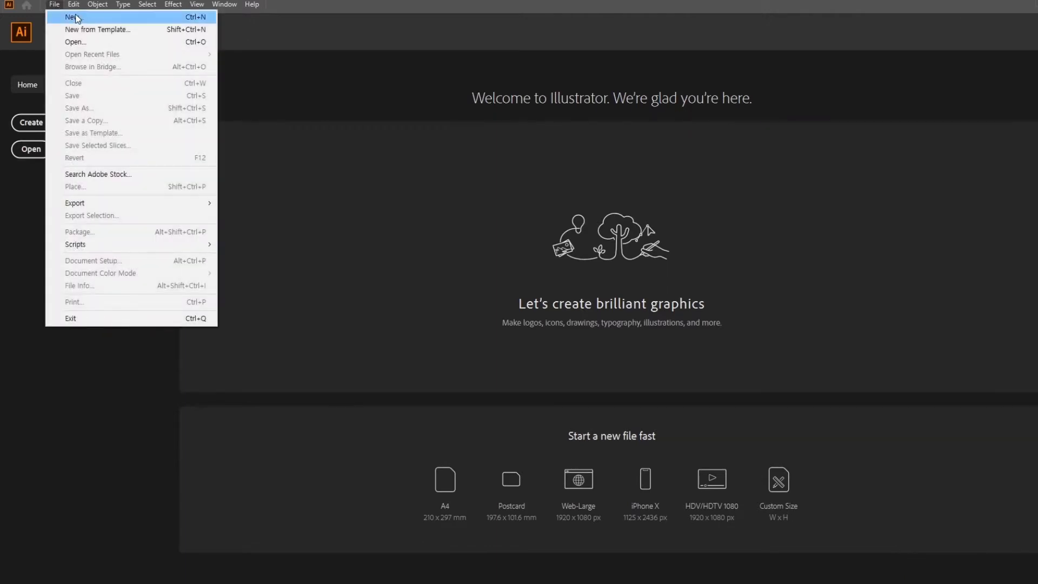
left_click(73, 16)
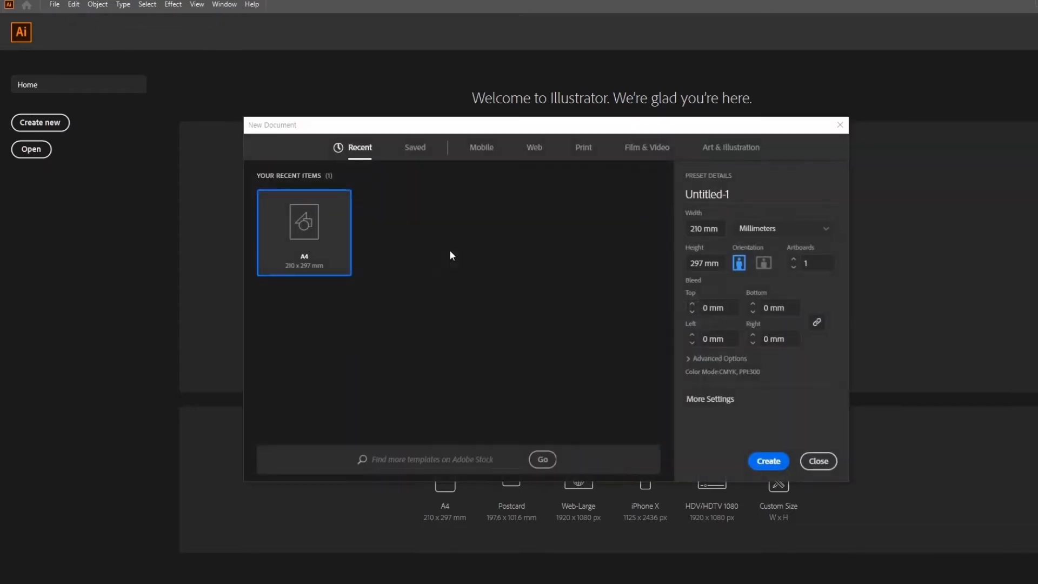
left_click_drag(629, 103, 632, 98)
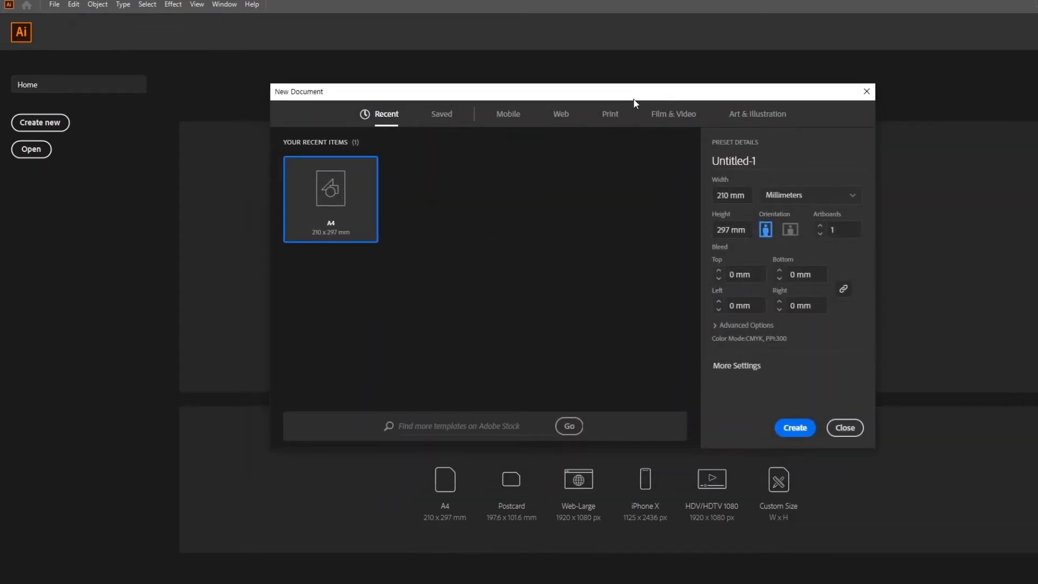
left_click(611, 114)
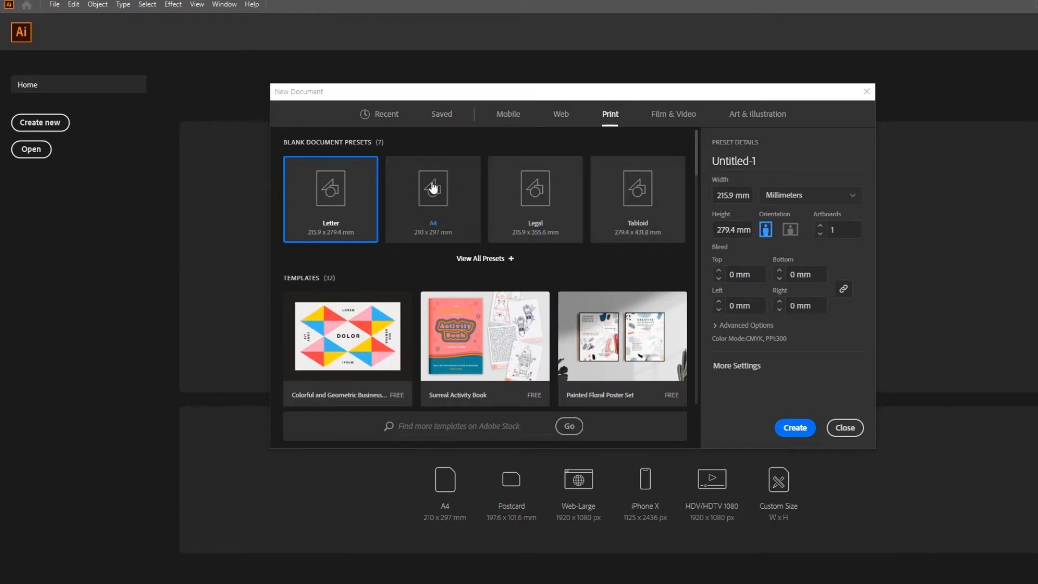
left_click(441, 199)
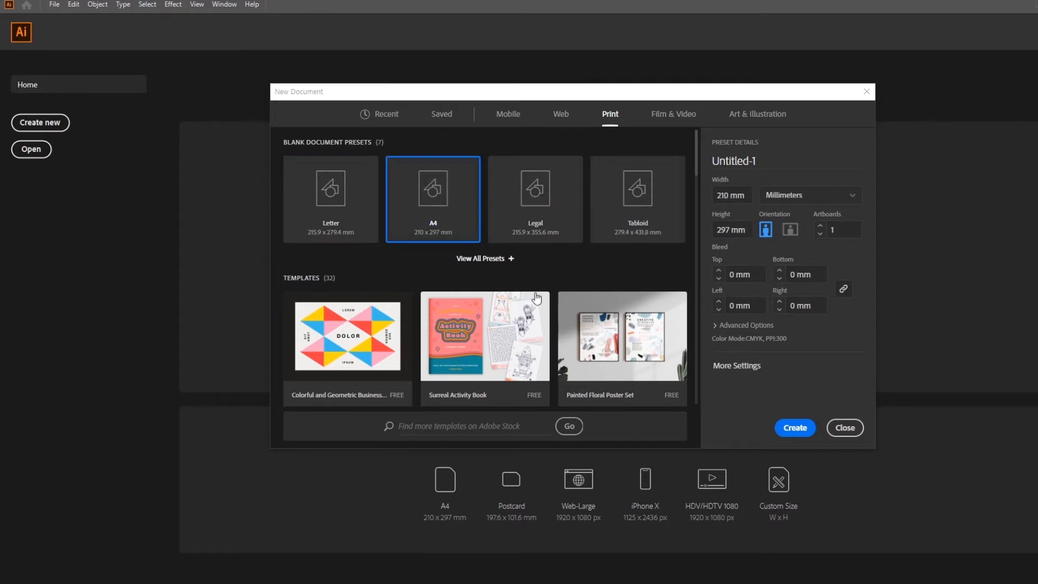
left_click(802, 433)
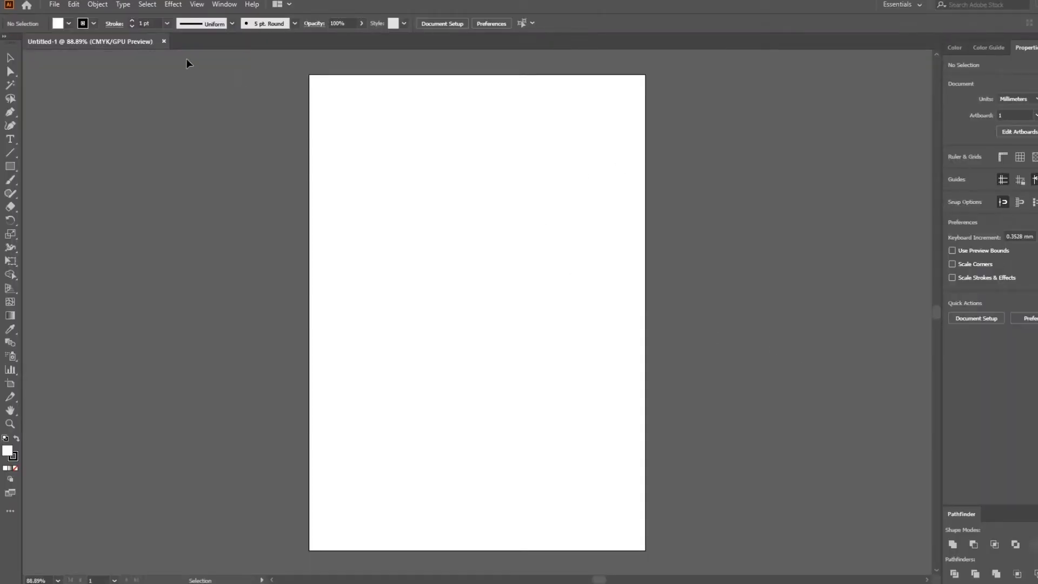
Step: Detach the new untitled document into a floating window and move it lower in the workspace
left_click_drag(148, 47, 945, 27)
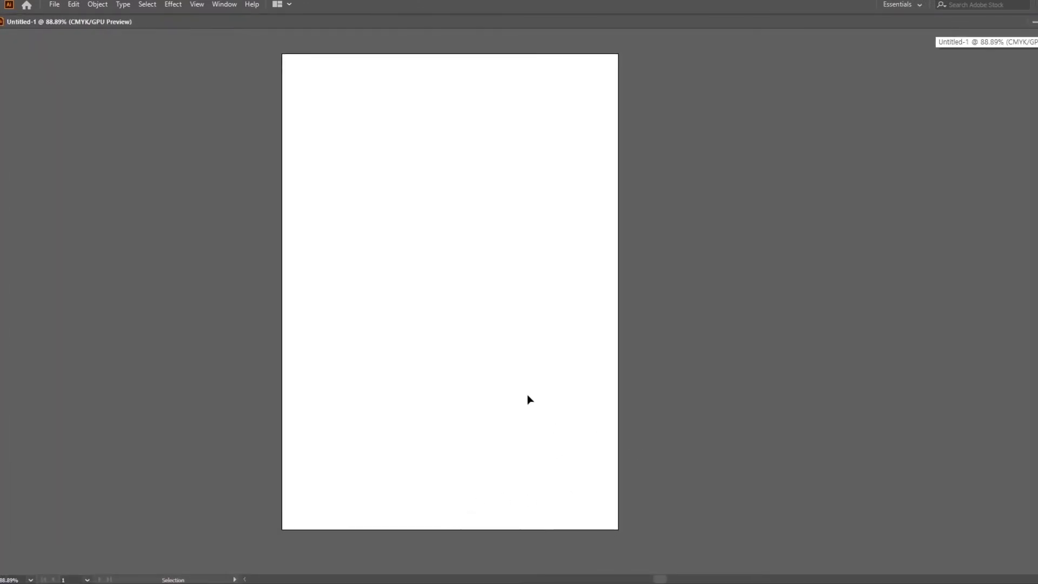
left_click_drag(79, 16, 199, 220)
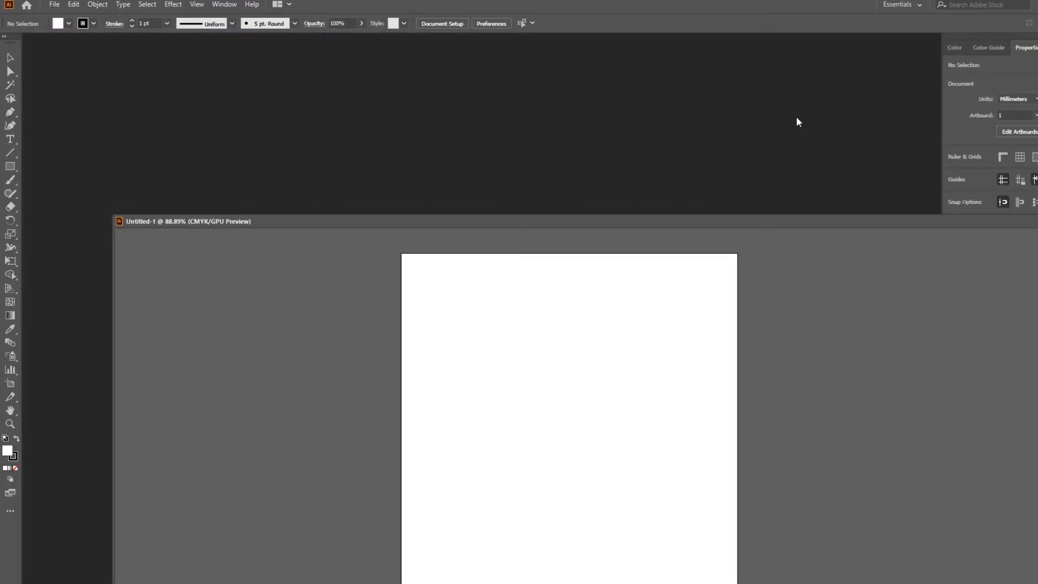
Step: Reposition and resize the floating document window to fit between the toolbar and the Properties panel
left_click_drag(226, 218, 115, 15)
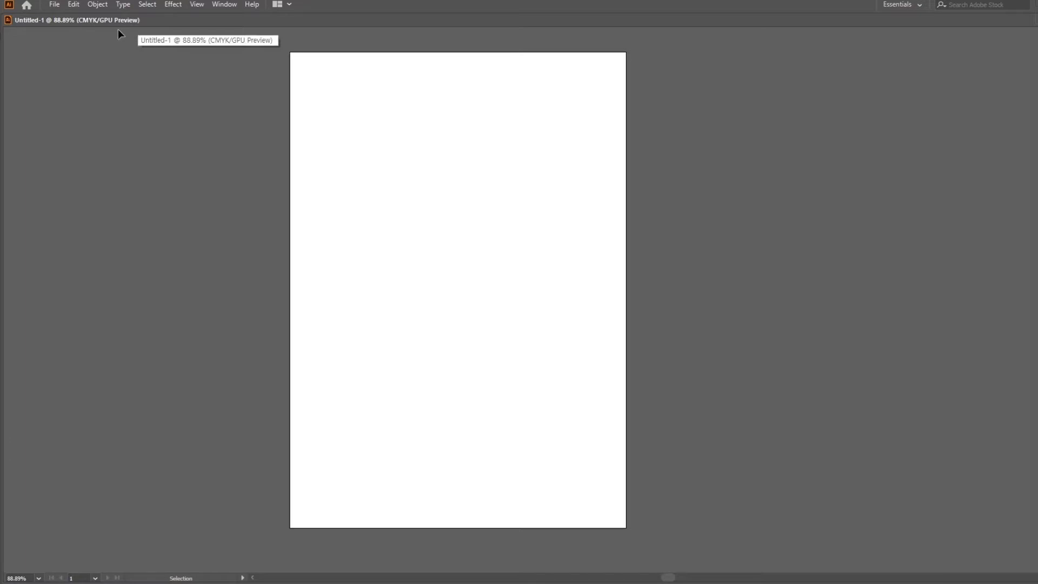
left_click_drag(96, 21, 160, 78)
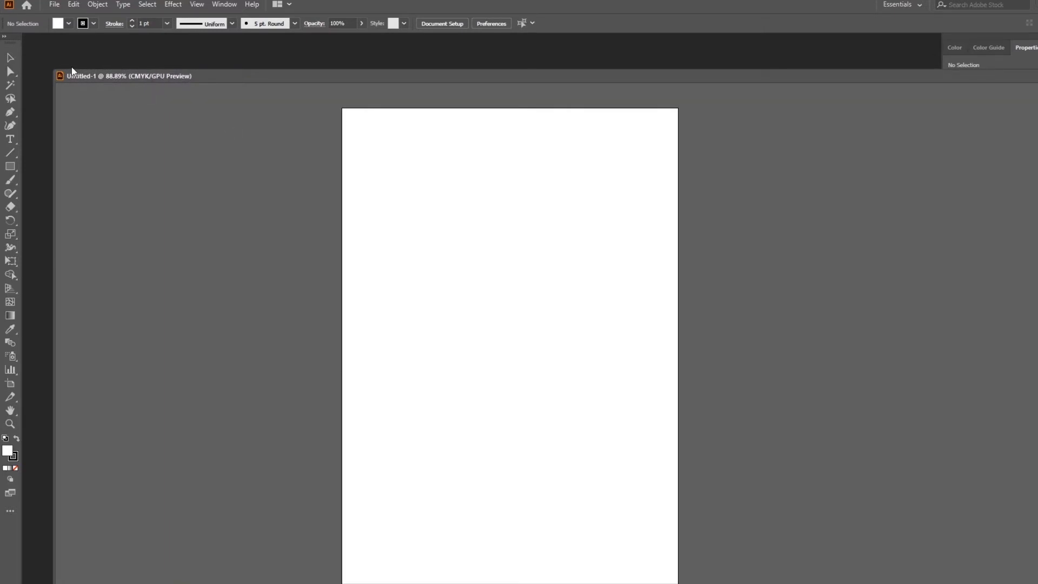
left_click_drag(54, 69, 430, 111)
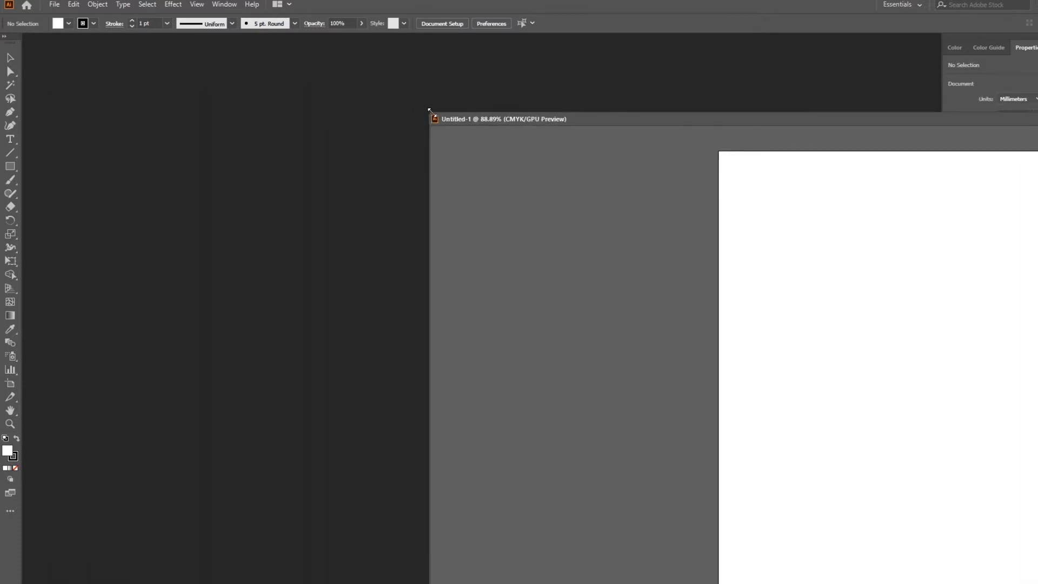
left_click_drag(827, 120, 456, 63)
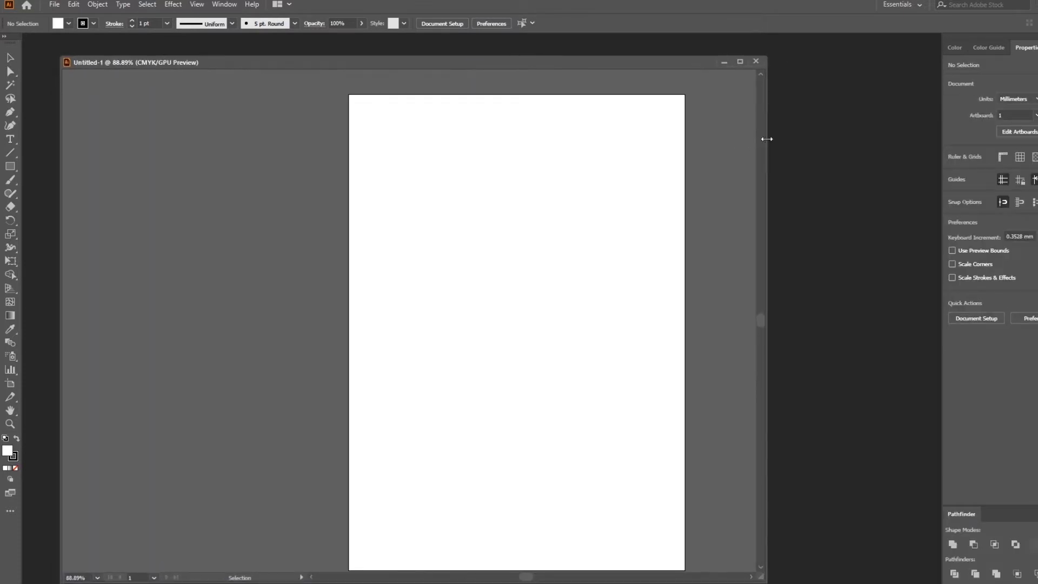
left_click_drag(766, 139, 916, 83)
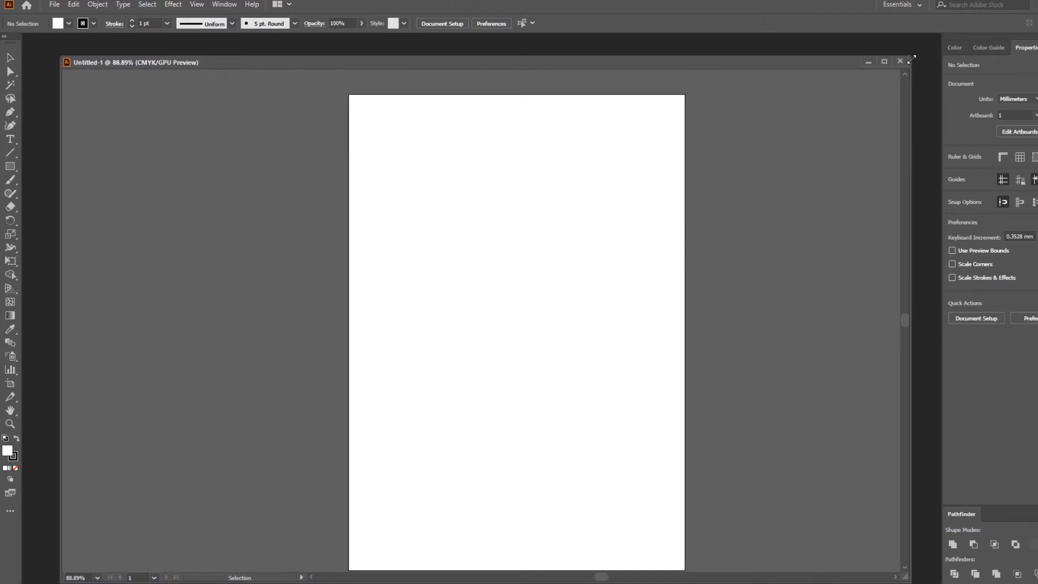
mouse_move(761, 65)
left_mouse_down()
mouse_move(775, 70)
mouse_move(759, 74)
left_mouse_up()
mouse_move(59, 64)
left_mouse_down()
mouse_move(234, 143)
mouse_move(26, 34)
mouse_move(110, 91)
mouse_move(172, 88)
mouse_move(131, 80)
mouse_move(96, 52)
mouse_move(57, 49)
left_mouse_up()
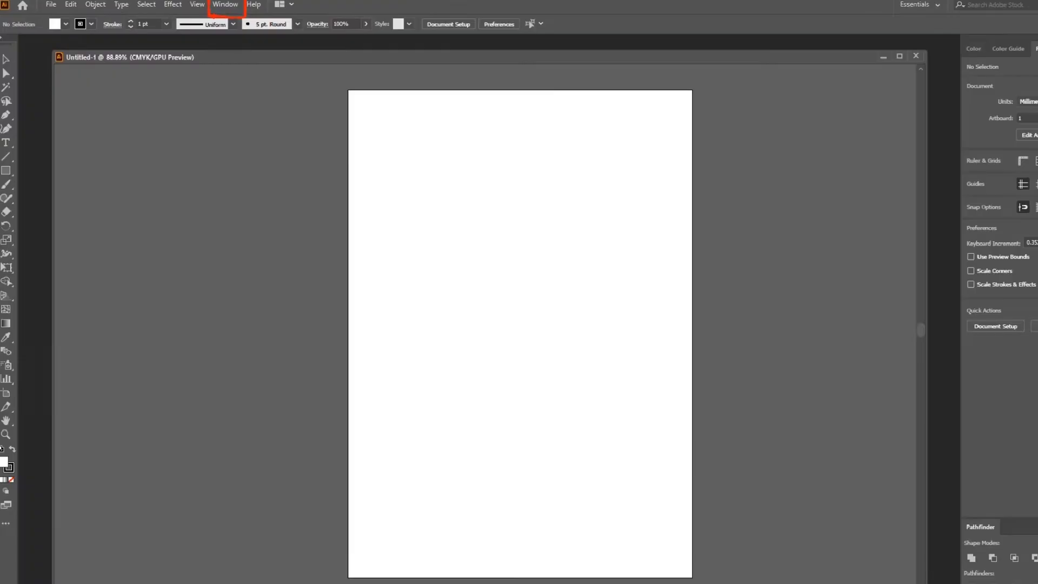
Step: Hide the Control bar and show it again above the workspace
left_click(225, 5)
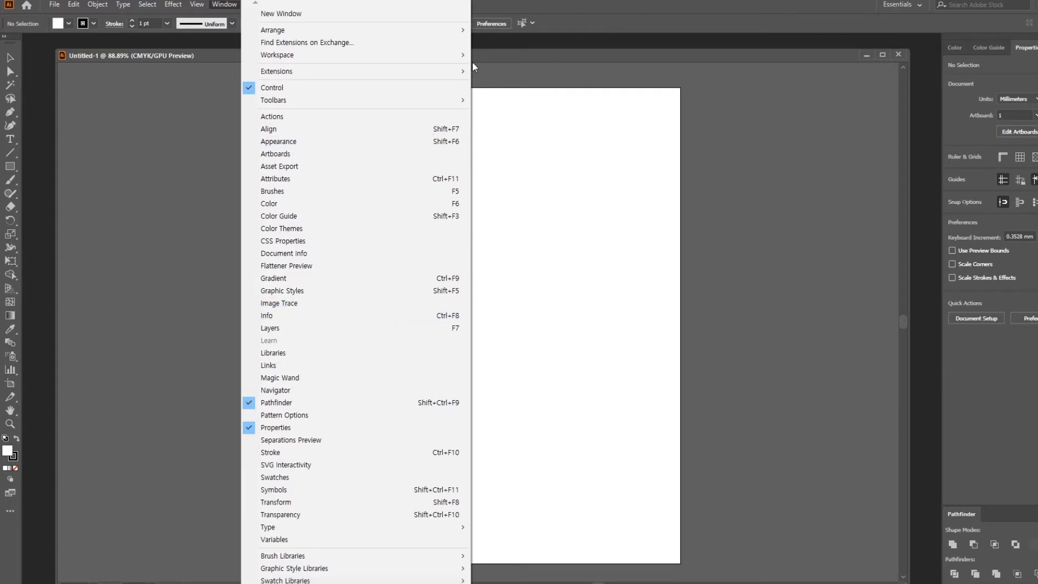
left_click(572, 2)
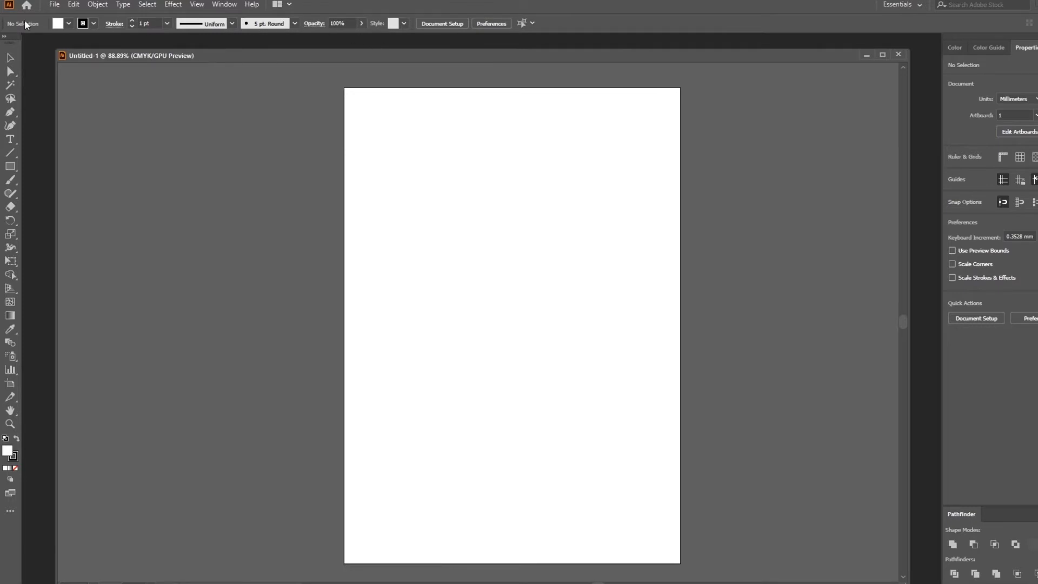
left_click(224, 4)
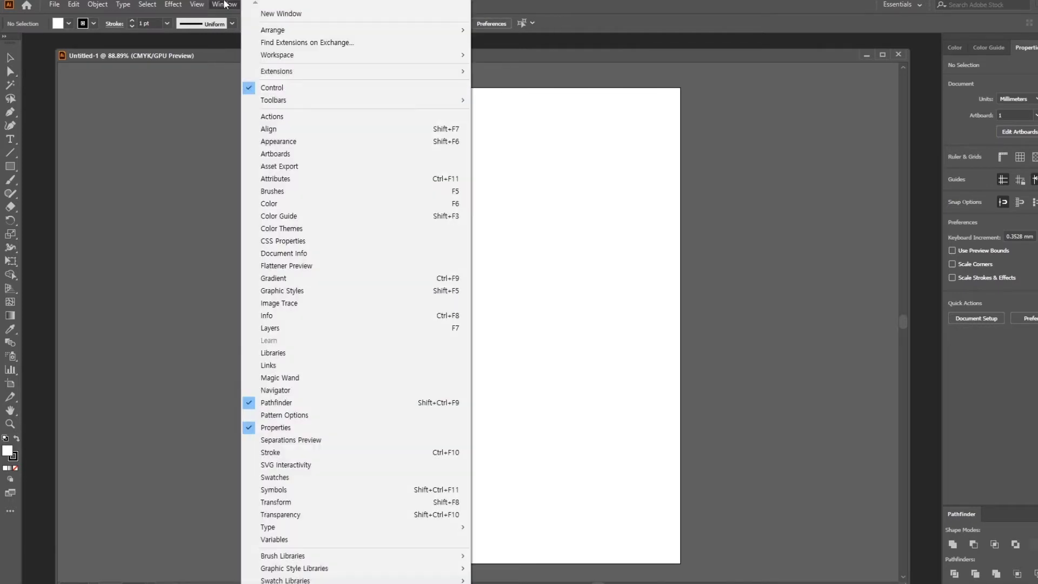
left_click(284, 88)
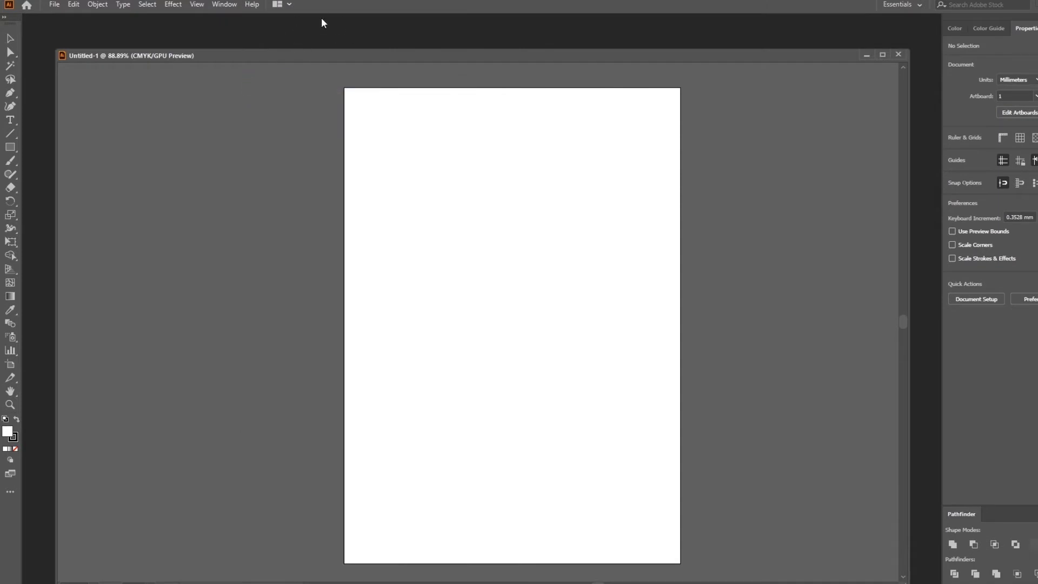
left_click(224, 4)
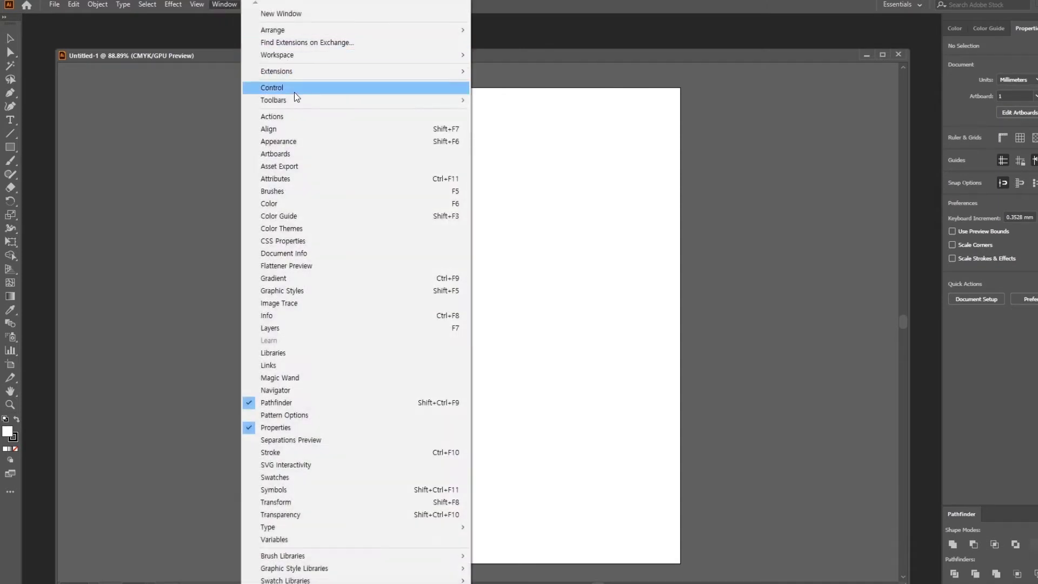
left_click(294, 90)
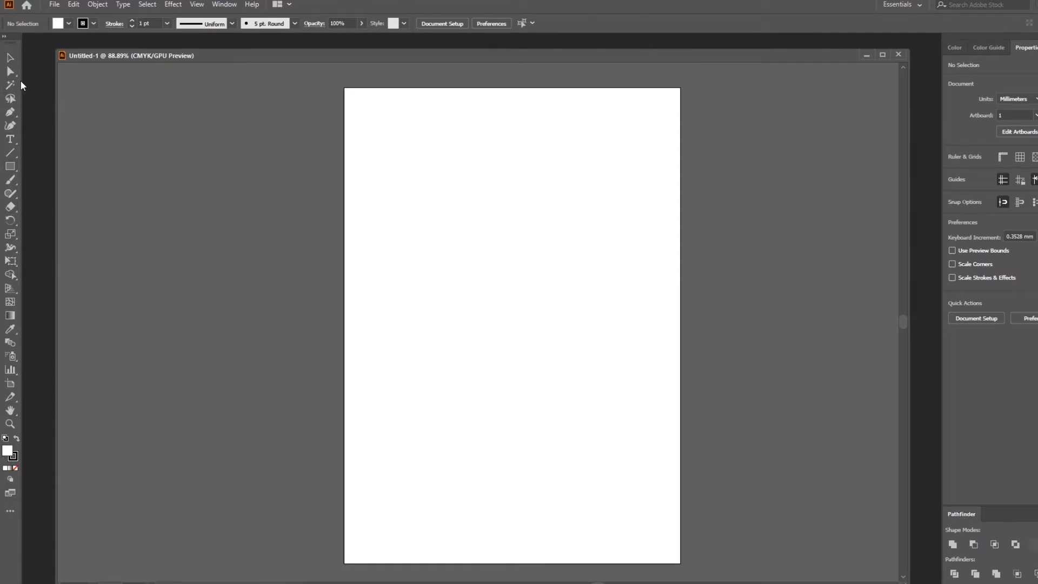
Step: Switch the toolbar to the Basic set and place it as a floating toolbar beside the artboard
left_click(226, 5)
mouse_move(283, 103)
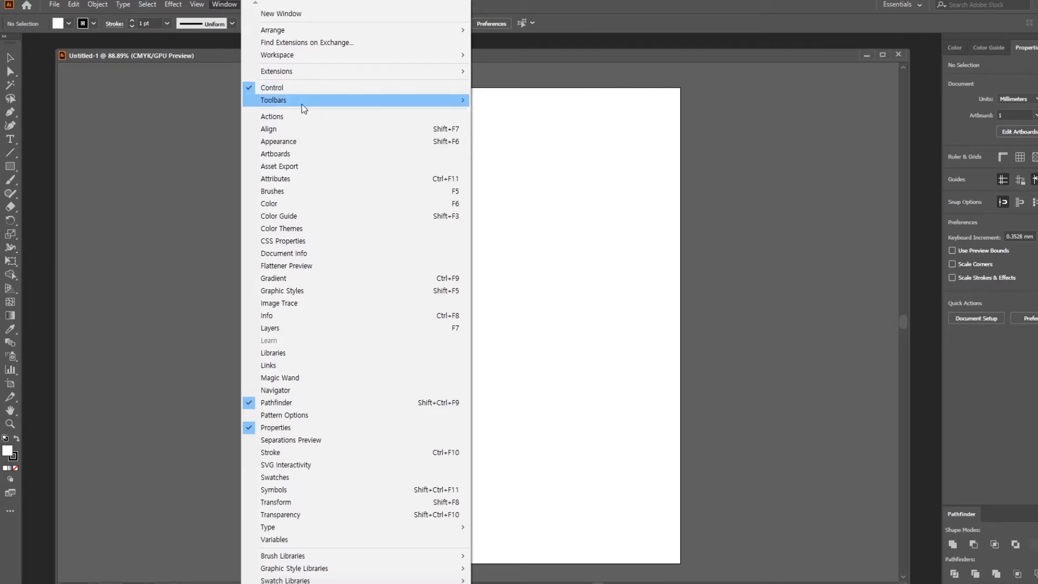
mouse_move(302, 104)
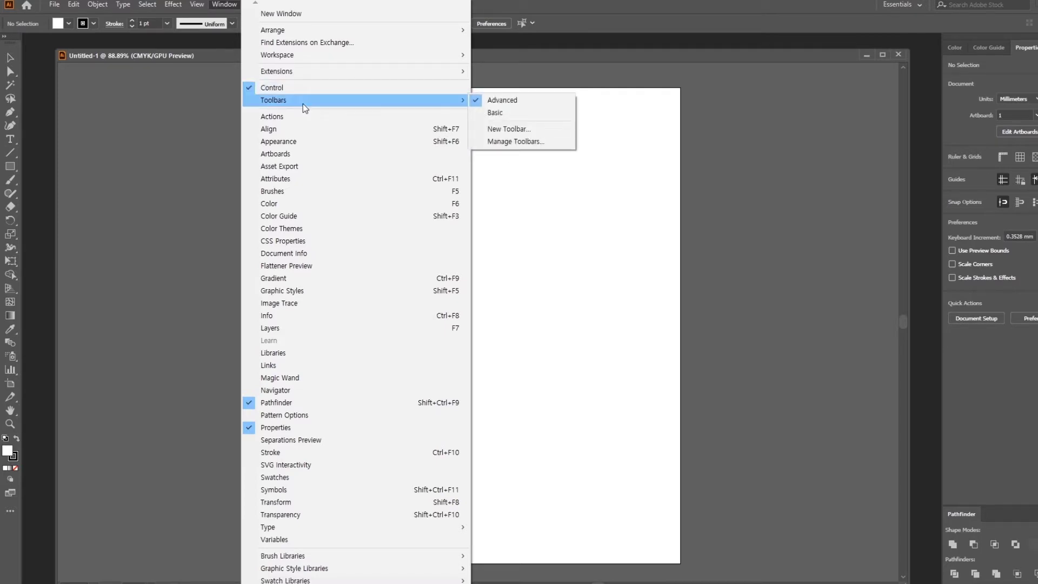
left_click(501, 112)
left_click_drag(55, 96, 128, 91)
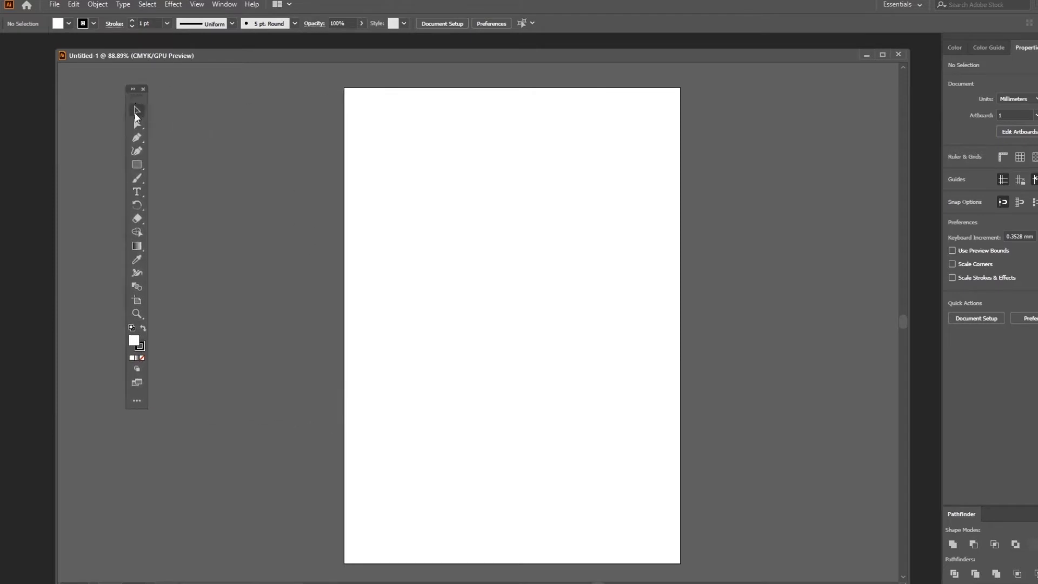
Step: Return to the Advanced toolbar and toggle it to two columns and back to a single column
left_click(233, 5)
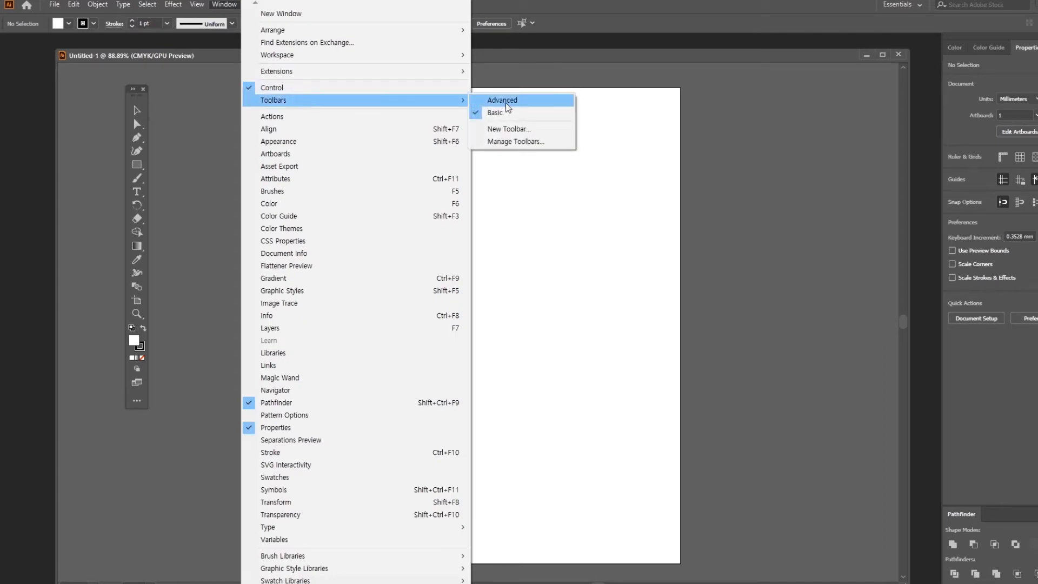
left_click(503, 101)
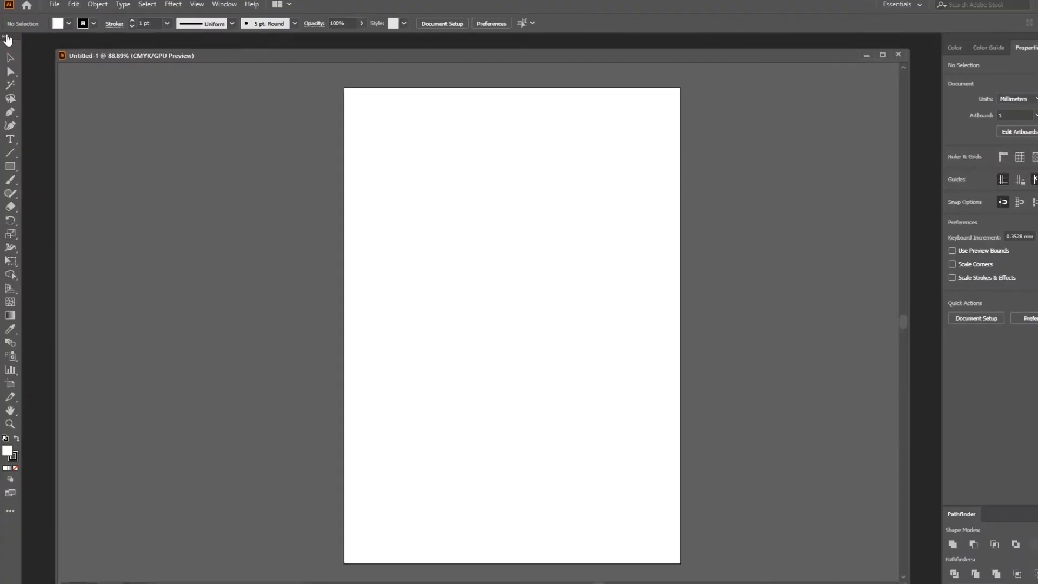
left_click(7, 38)
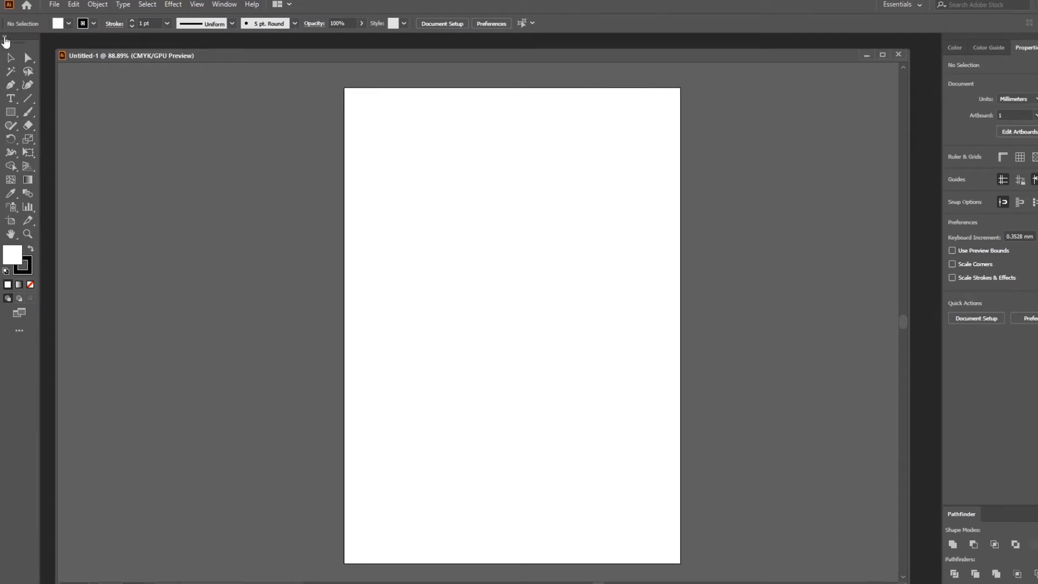
left_click(4, 39)
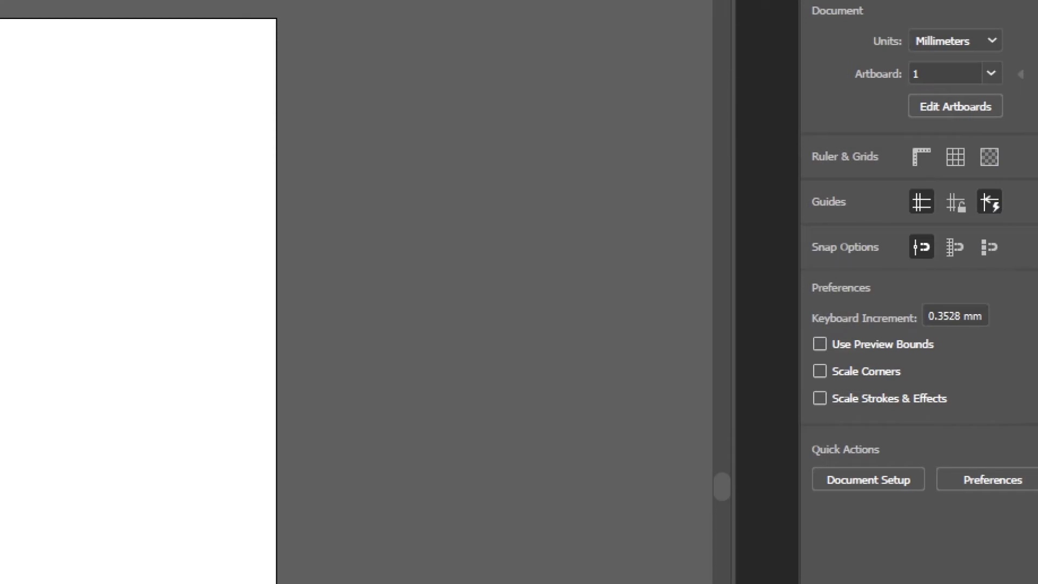
left_click(974, 160)
mouse_move(793, 177)
left_mouse_down()
mouse_move(976, 136)
mouse_move(961, 121)
mouse_move(999, 144)
left_mouse_up()
key("Escape")
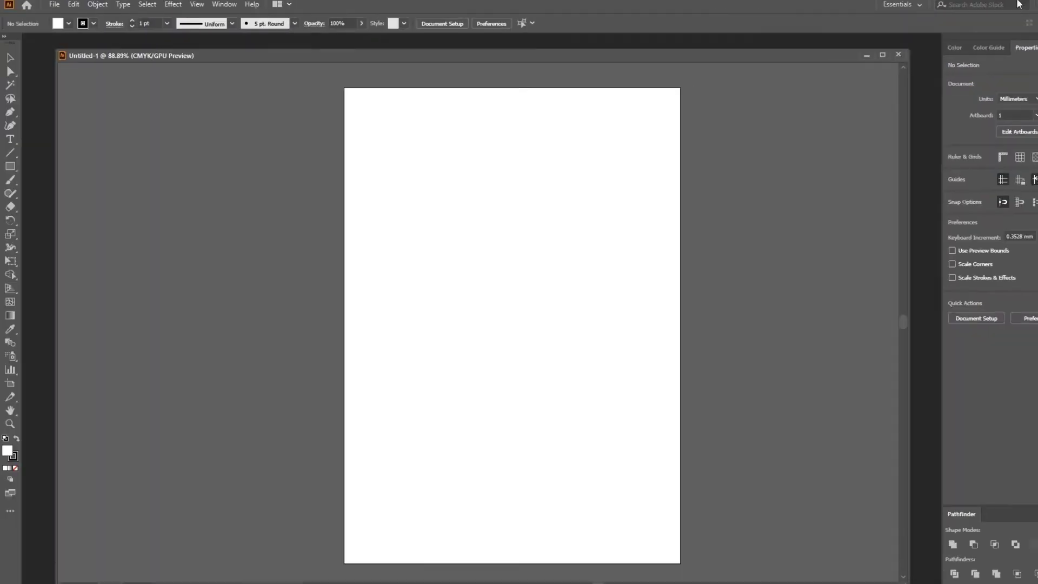
Step: Hide and restore the Properties panel, and undock it and return it to the Color Guide panel group
left_click(225, 5)
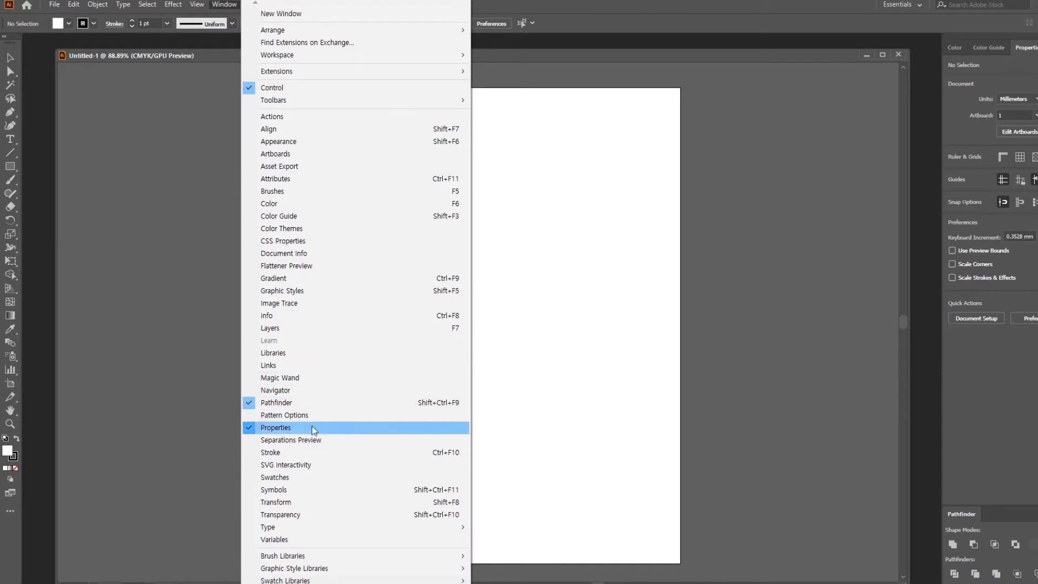
left_click(273, 429)
left_click(224, 5)
left_click(317, 427)
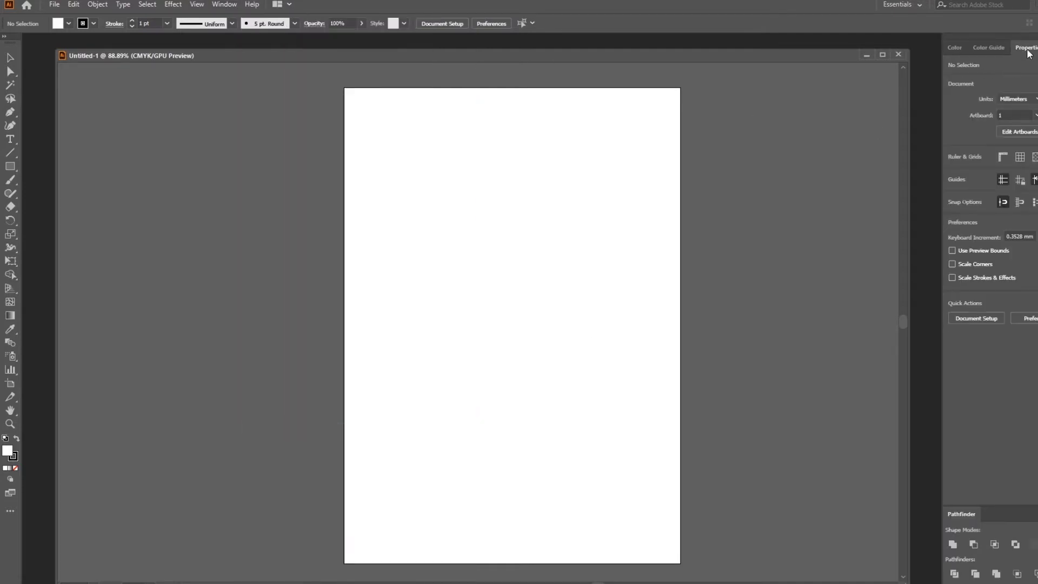
left_click_drag(1028, 53, 752, 109)
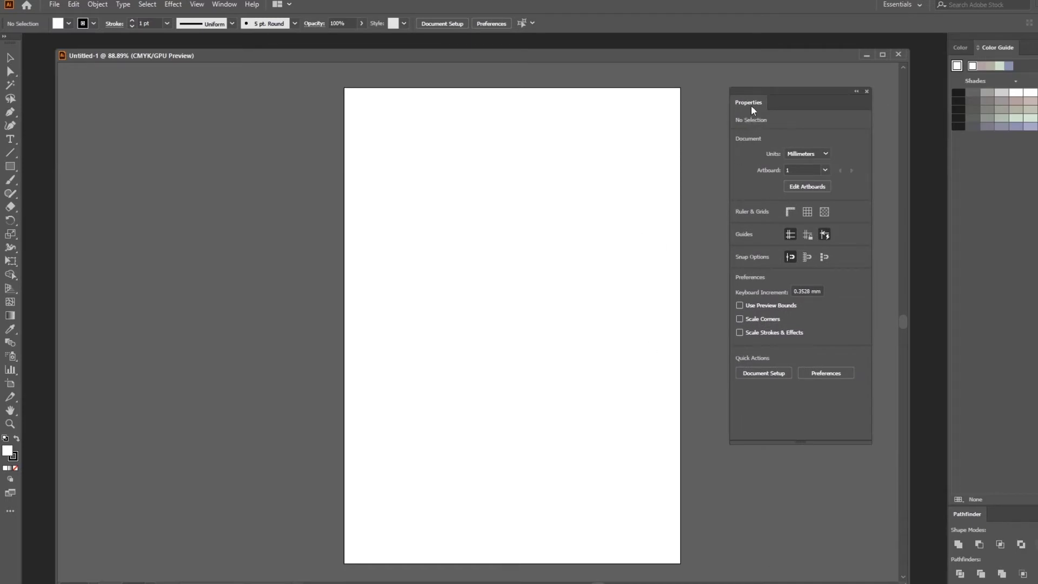
left_click_drag(753, 109, 977, 44)
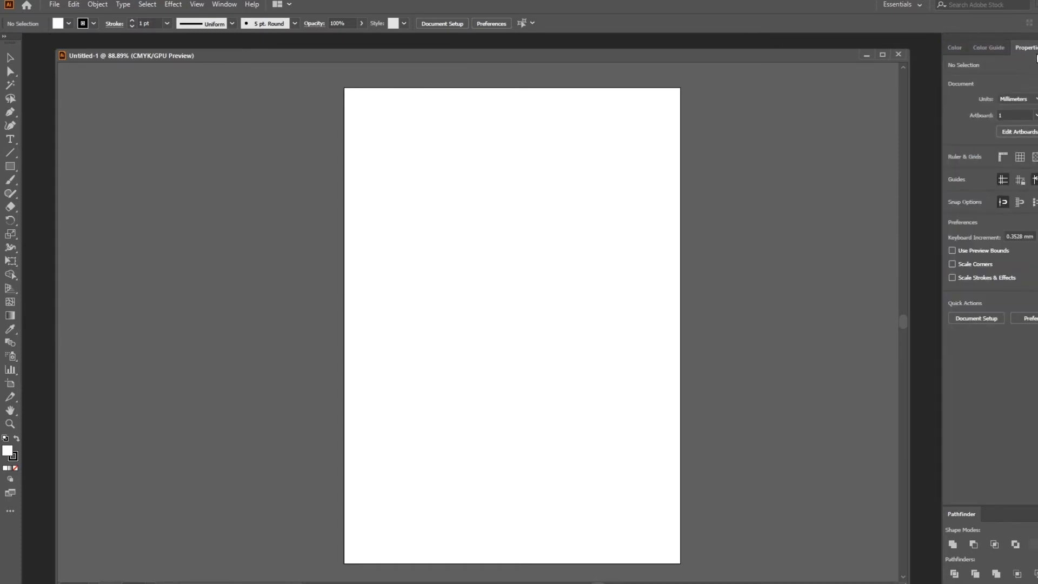
left_click(230, 5)
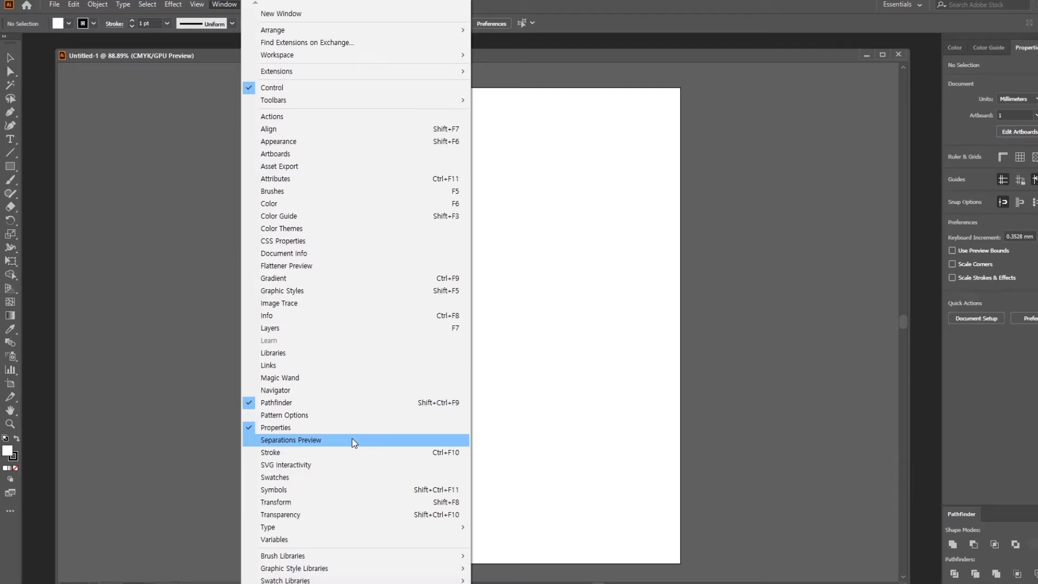
left_click(600, 2)
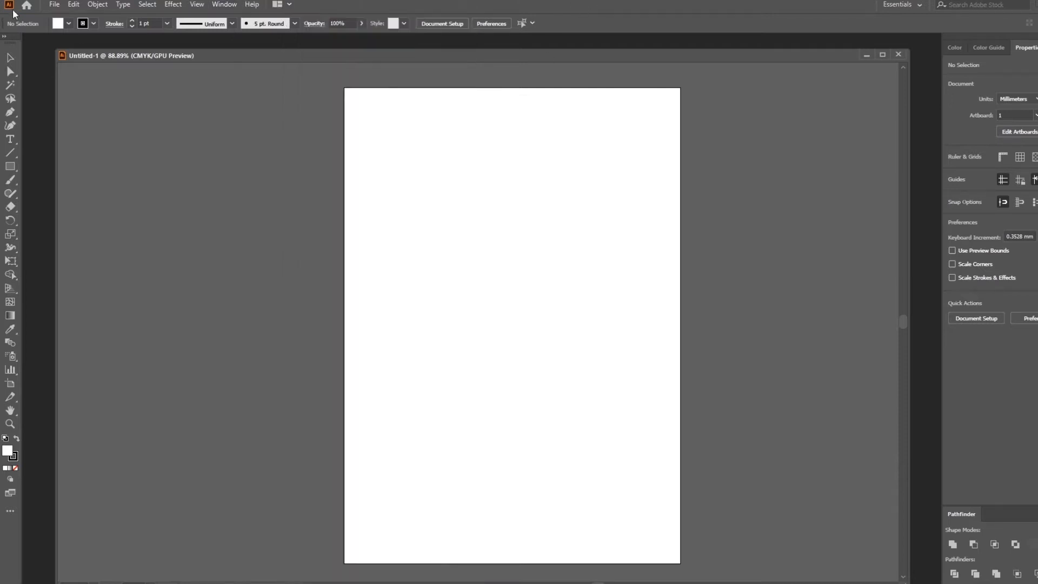
Step: Start a new document and examine the sizes of the Print presets Letter, A4, Legal and Tabloid
left_click(54, 4)
left_click(67, 15)
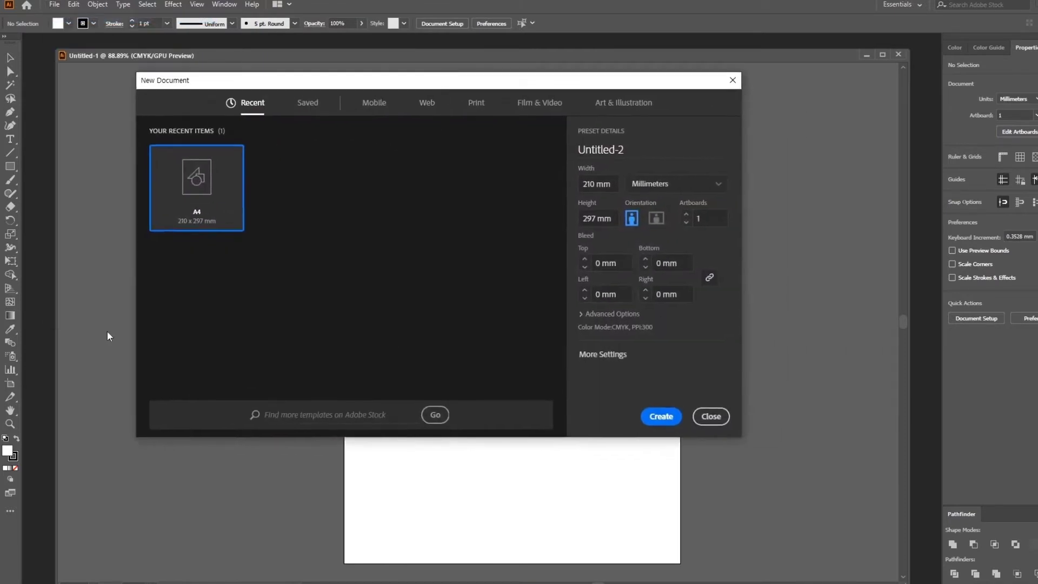
left_click(478, 104)
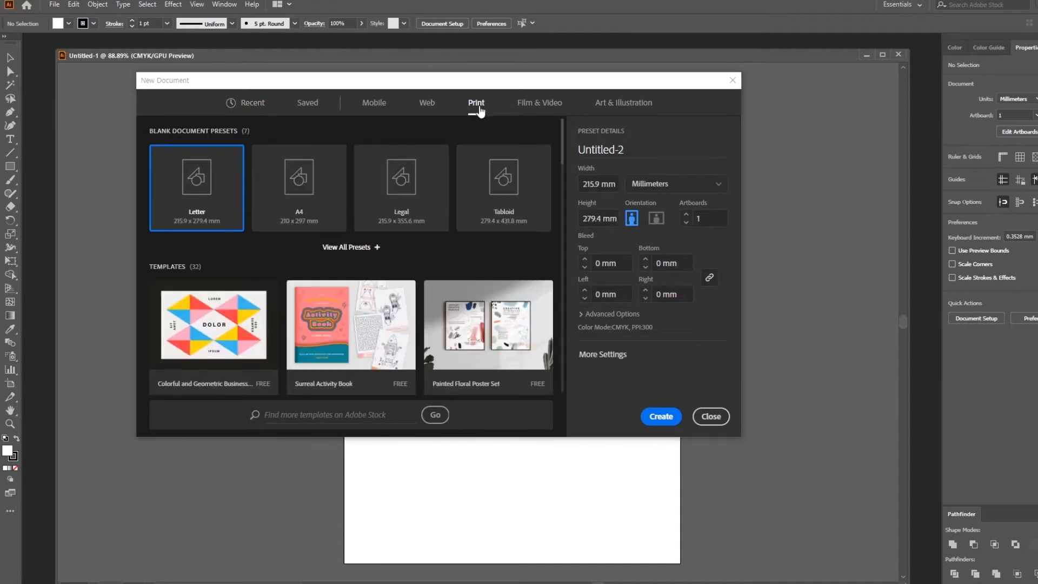
left_click(306, 207)
left_click(395, 204)
left_click(489, 206)
left_click(363, 209)
left_click(254, 204)
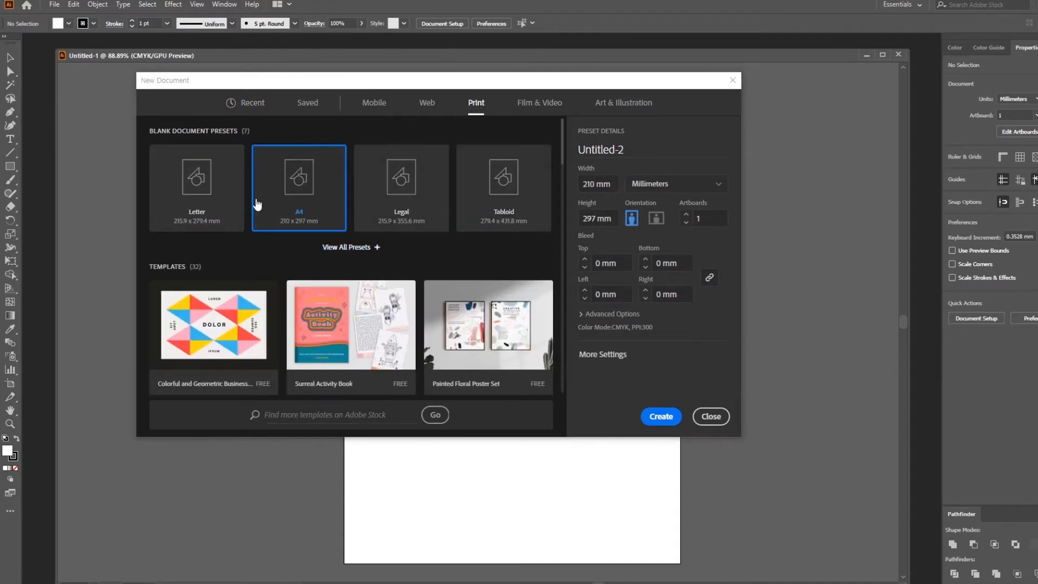
left_click(181, 203)
left_click(431, 204)
left_click(513, 210)
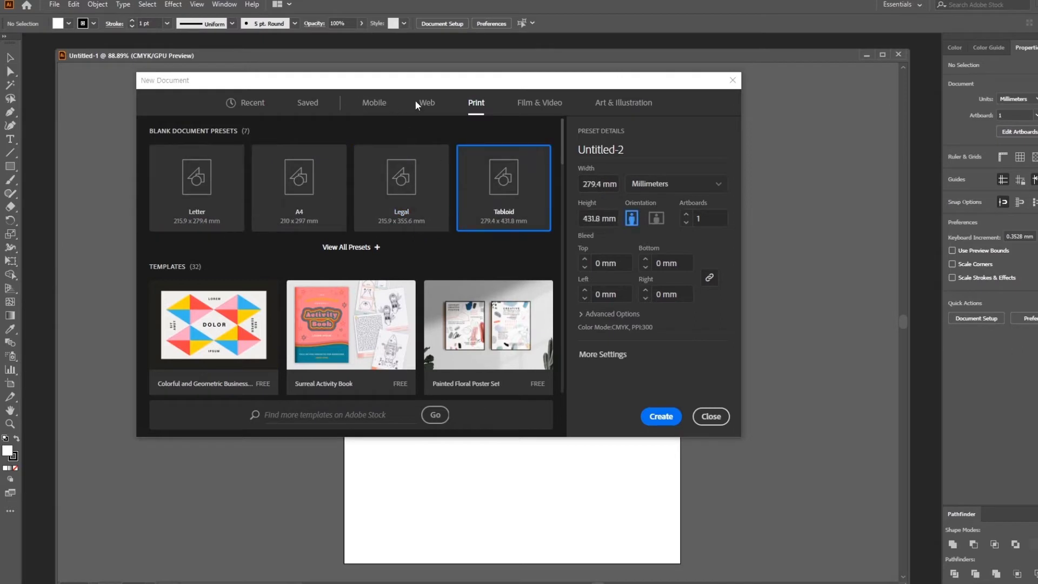
Step: Examine the sizes and units of the Web presets Common, Web-Large, Web and Minimum
left_click(424, 102)
left_click(303, 199)
left_click(420, 216)
left_click(162, 195)
left_click(419, 195)
left_click(485, 200)
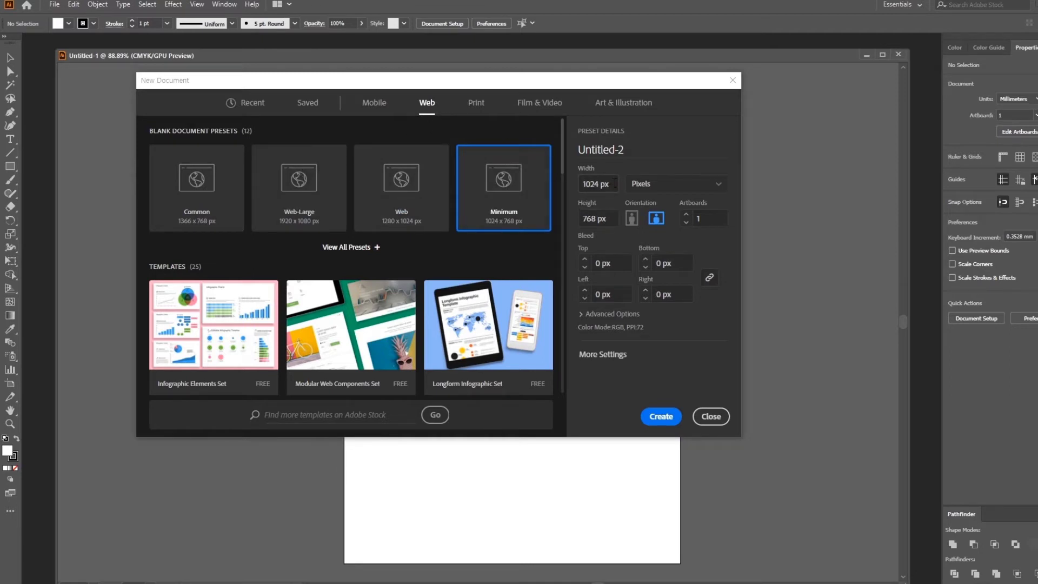
Step: Compare the units and color mode of the Print presets, including A4, with those of the Web presets
left_click(481, 109)
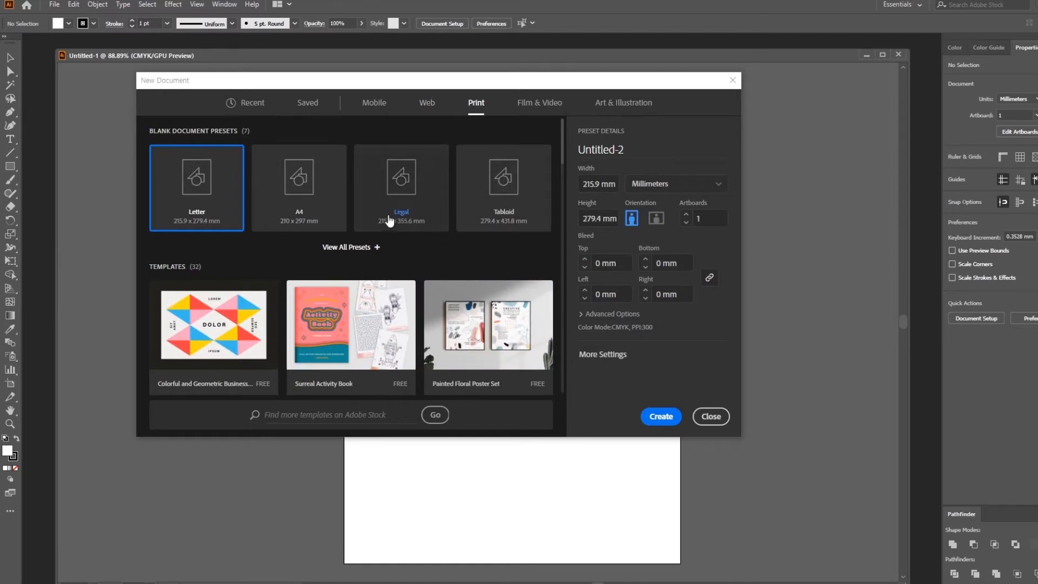
left_click(300, 216)
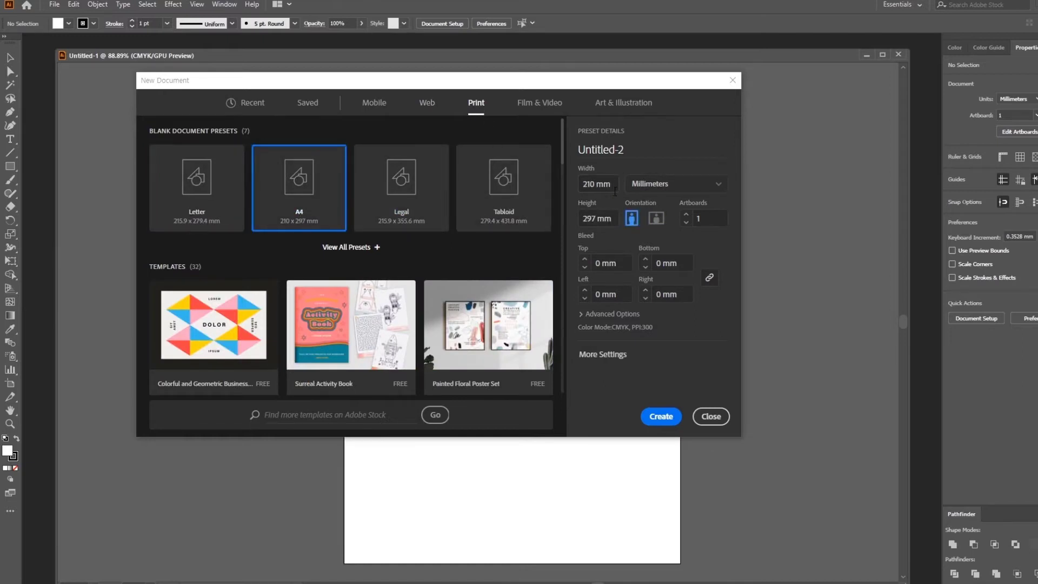
left_click(430, 108)
left_click(475, 109)
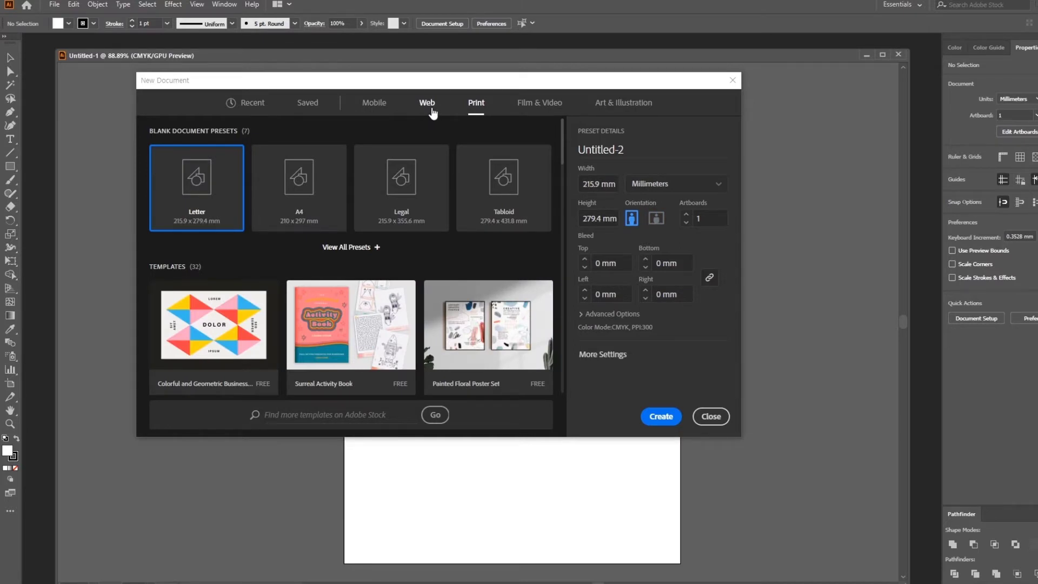
left_click(433, 113)
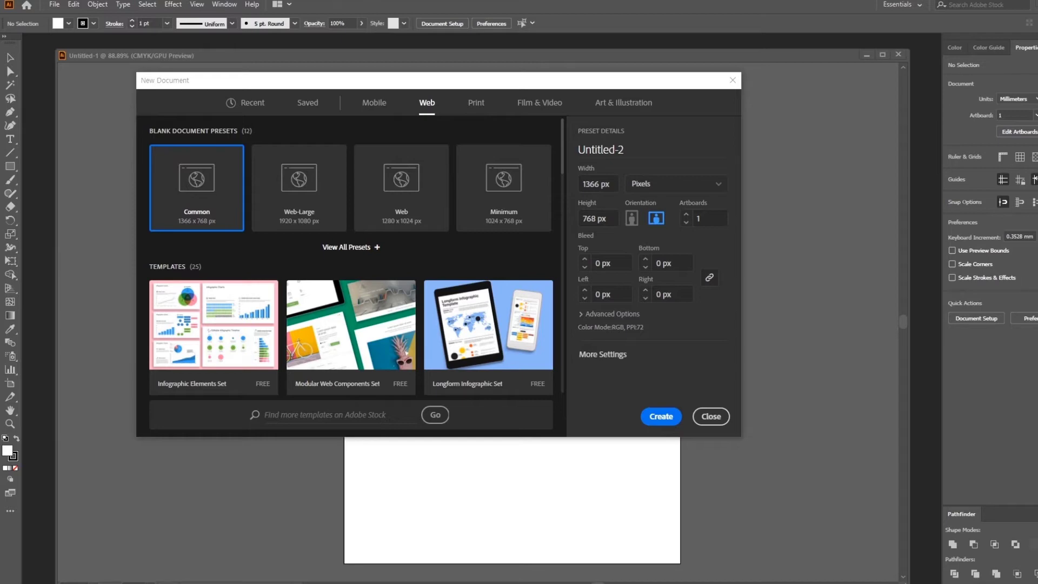
Step: Look up the BenQ XL2411P monitor's maximum resolution on its shopping page, and move the browser window aside
left_click_drag(1037, 96, 768, 72)
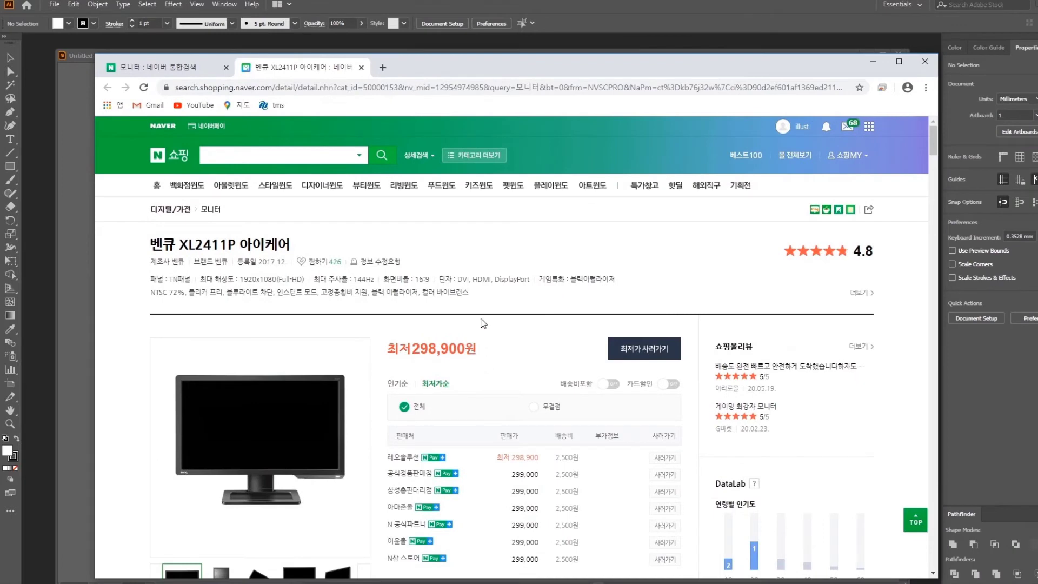
scroll(484, 320, "down", 1)
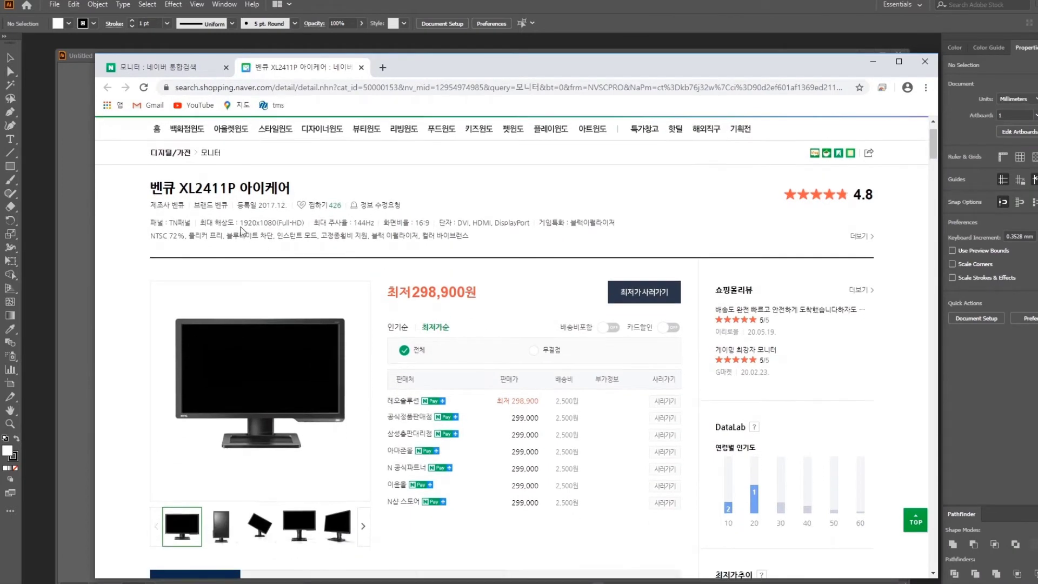
left_click_drag(240, 223, 276, 224)
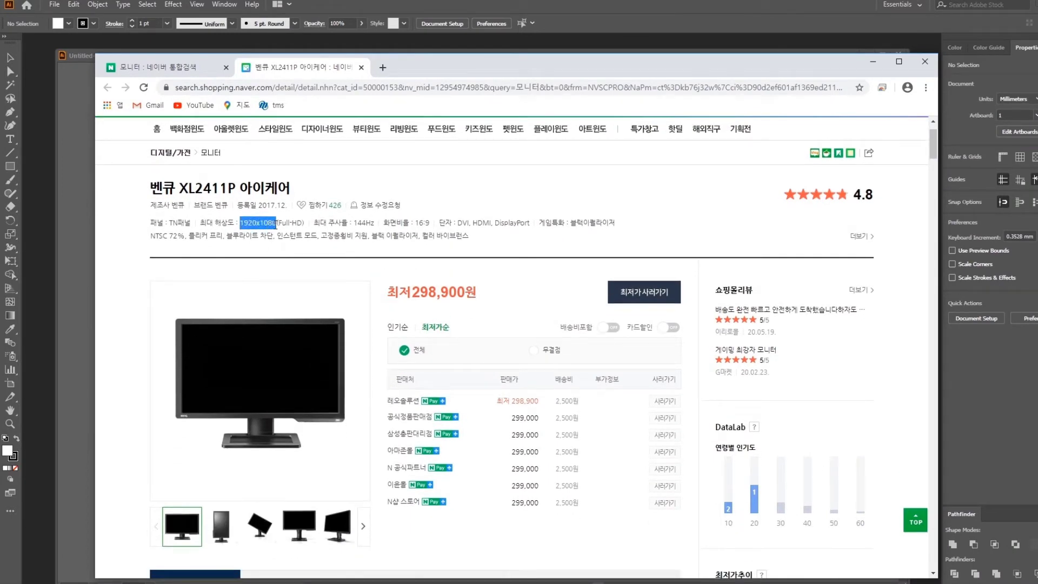
left_click_drag(530, 72, 604, 241)
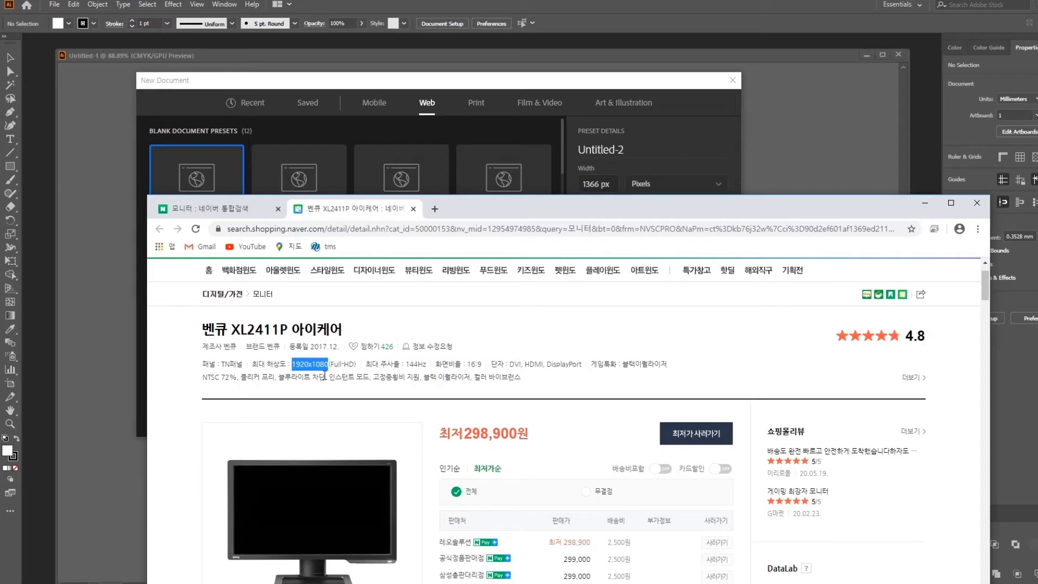
left_click_drag(521, 205, 1037, 188)
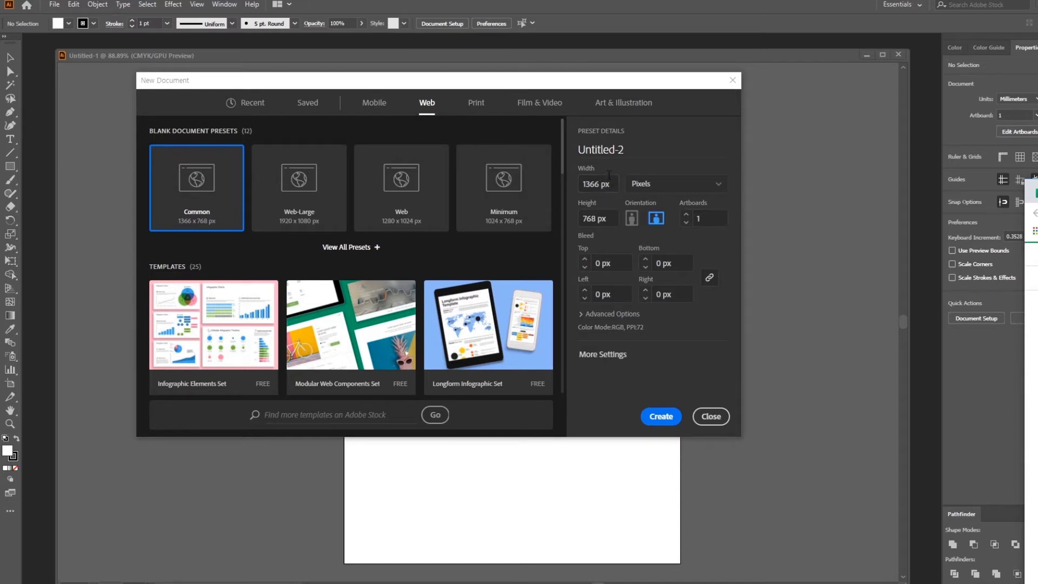
Step: Create a document from the A4 Print preset with two artboards
left_click(482, 111)
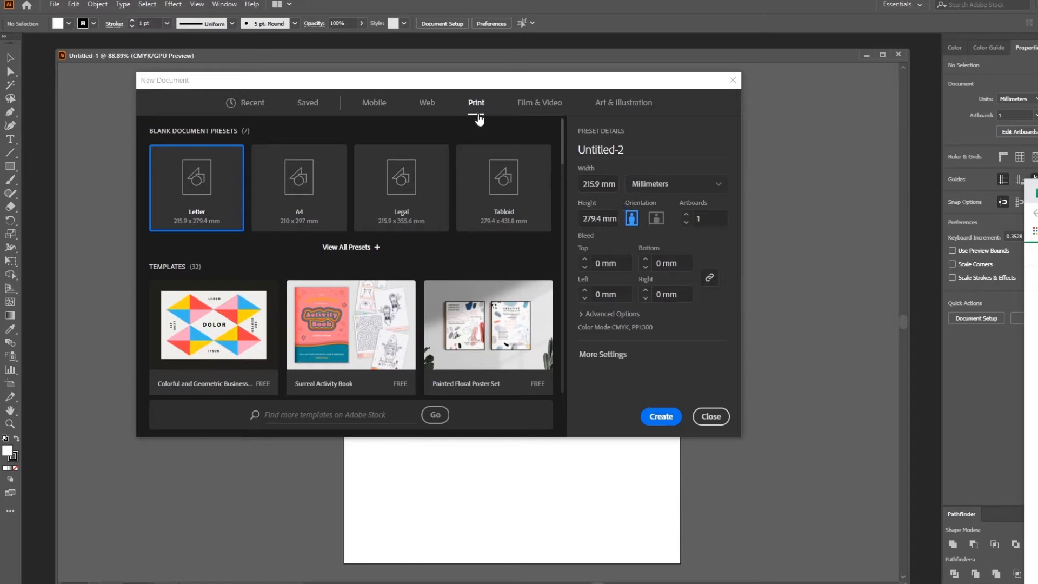
left_click(336, 201)
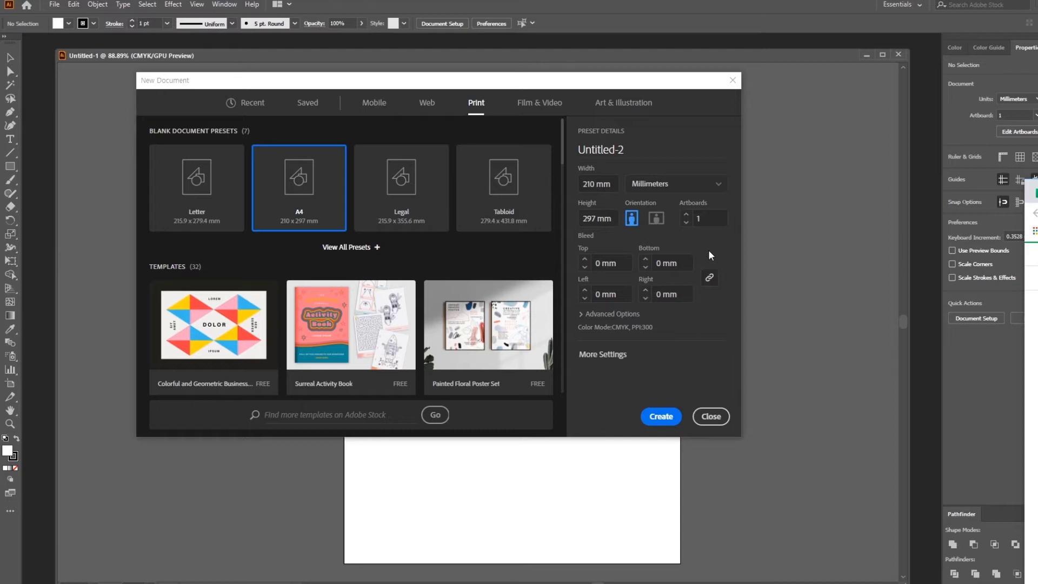
left_click(686, 215)
left_click(661, 417)
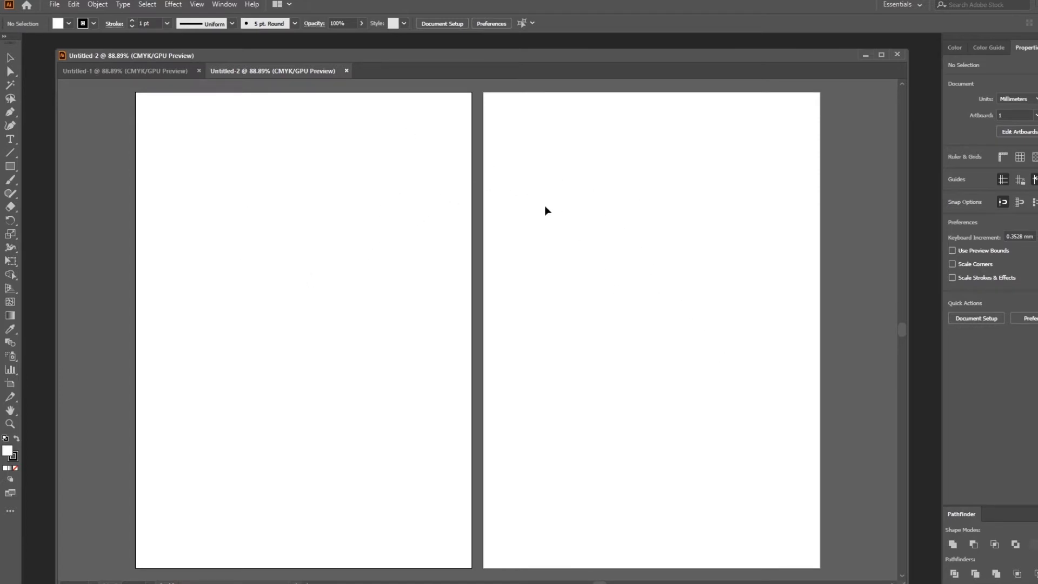
Step: Create another A4 document with one artboard and an equal bleed on all four sides
left_click(54, 5)
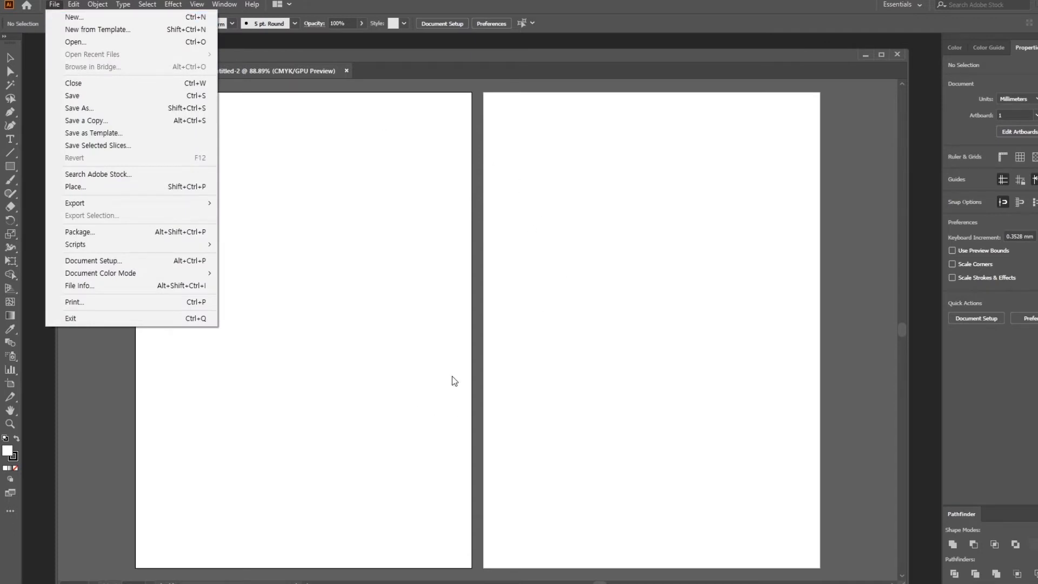
left_click(111, 16)
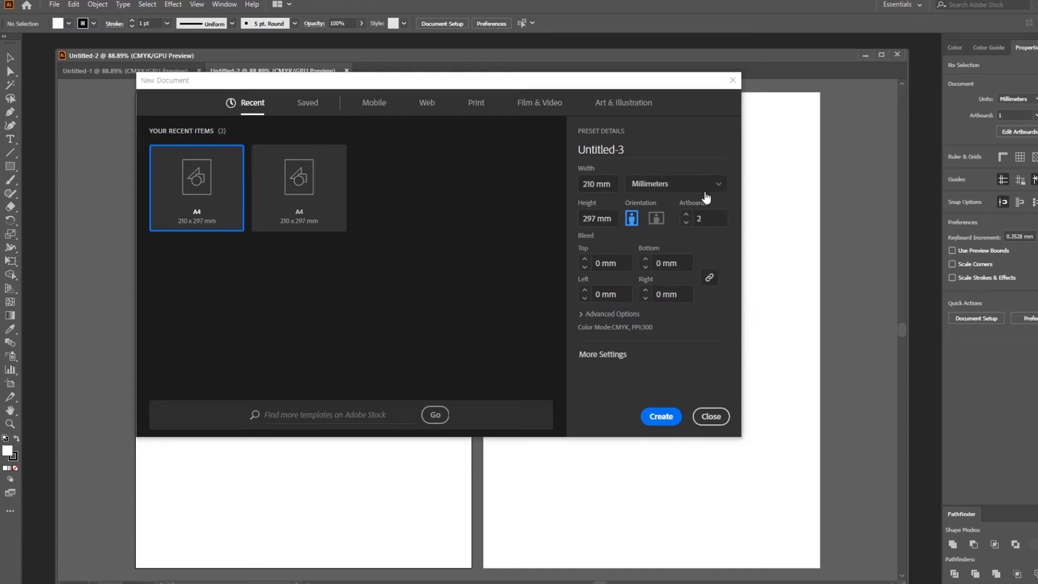
left_click(704, 212)
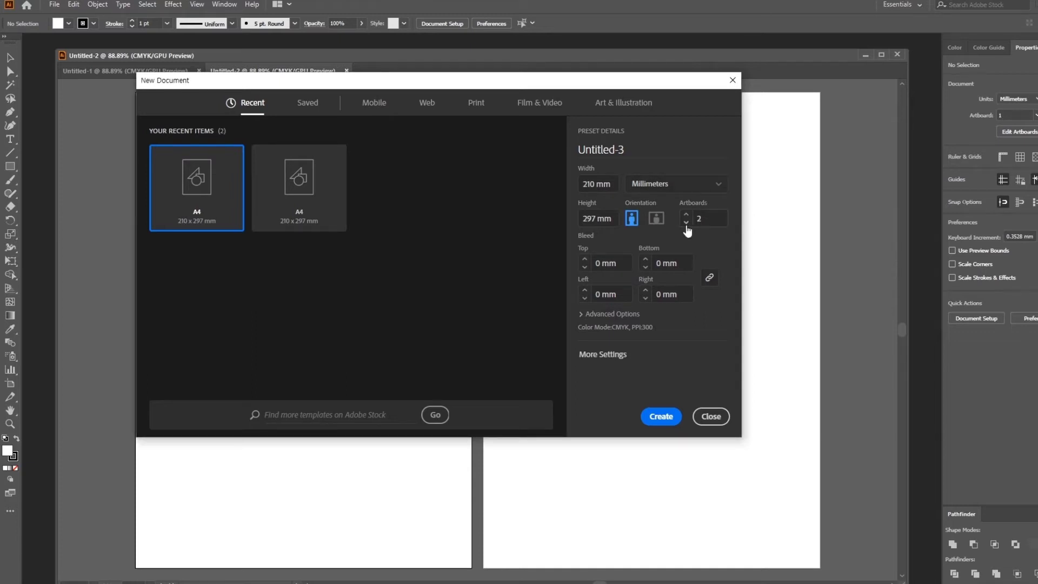
left_click(686, 224)
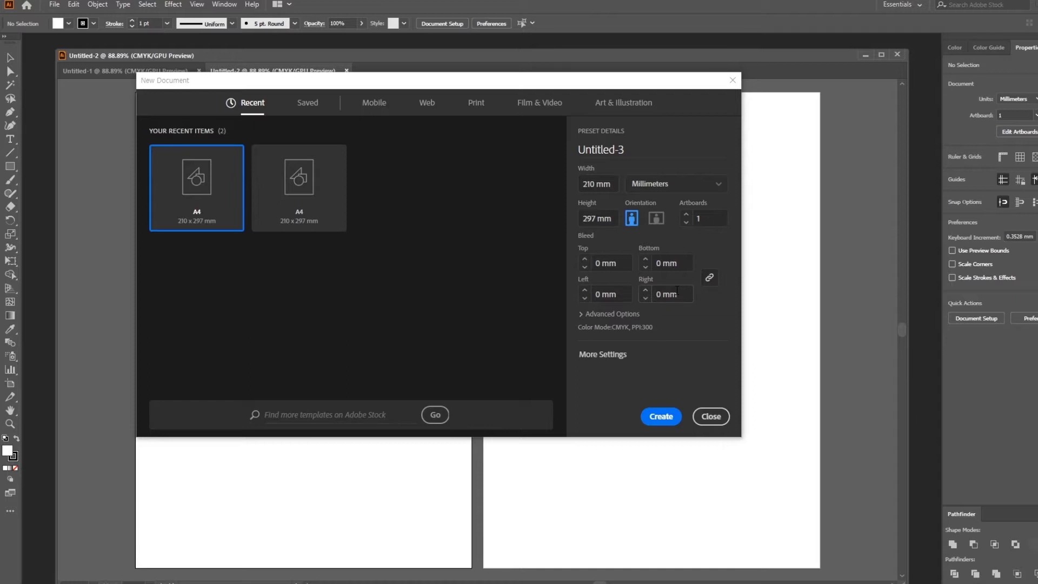
left_click(586, 261)
left_click(585, 261)
left_click(585, 260)
left_click(586, 261)
left_click(586, 260)
left_click(586, 261)
left_click(586, 260)
left_click(586, 261)
left_click(662, 416)
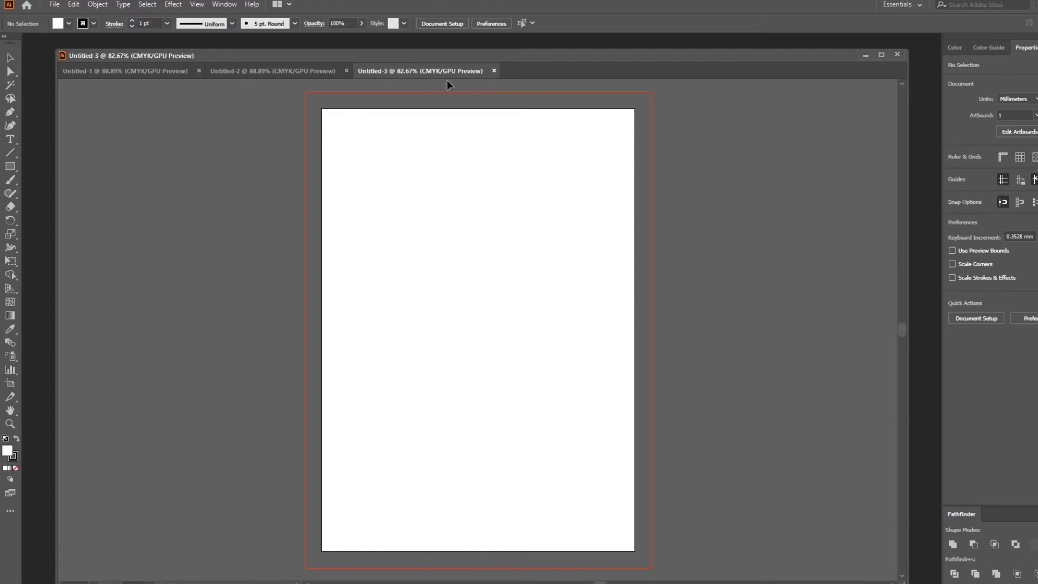
Step: Create an A4 document with one artboard and the bleed set to 0 mm on all sides
left_click(54, 5)
left_click(67, 16)
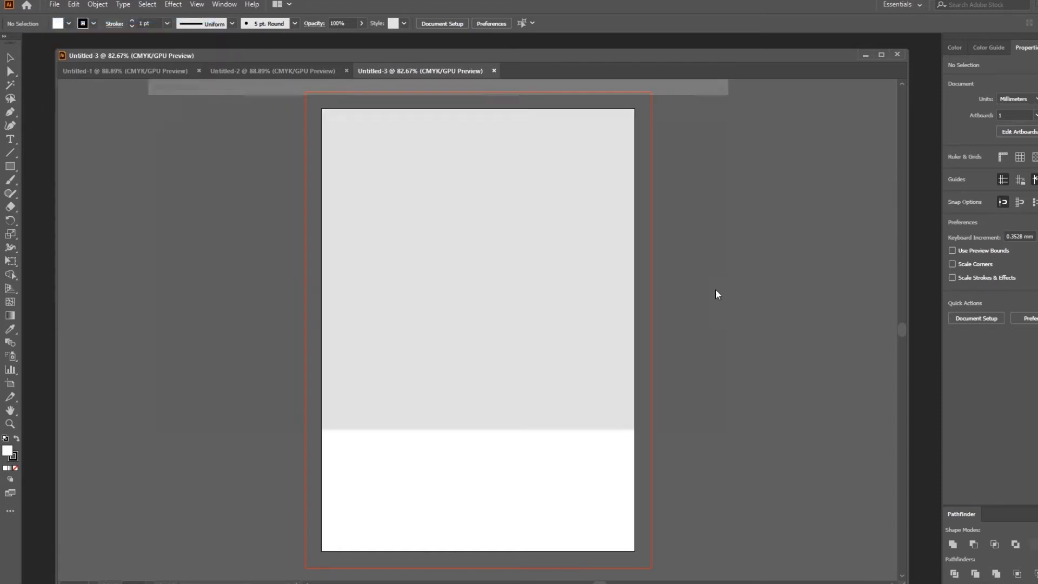
left_click(585, 298)
left_click(585, 298)
left_click(585, 298)
left_click(585, 298)
left_click(585, 299)
left_click(585, 298)
left_click(585, 299)
left_click(585, 299)
left_click(585, 299)
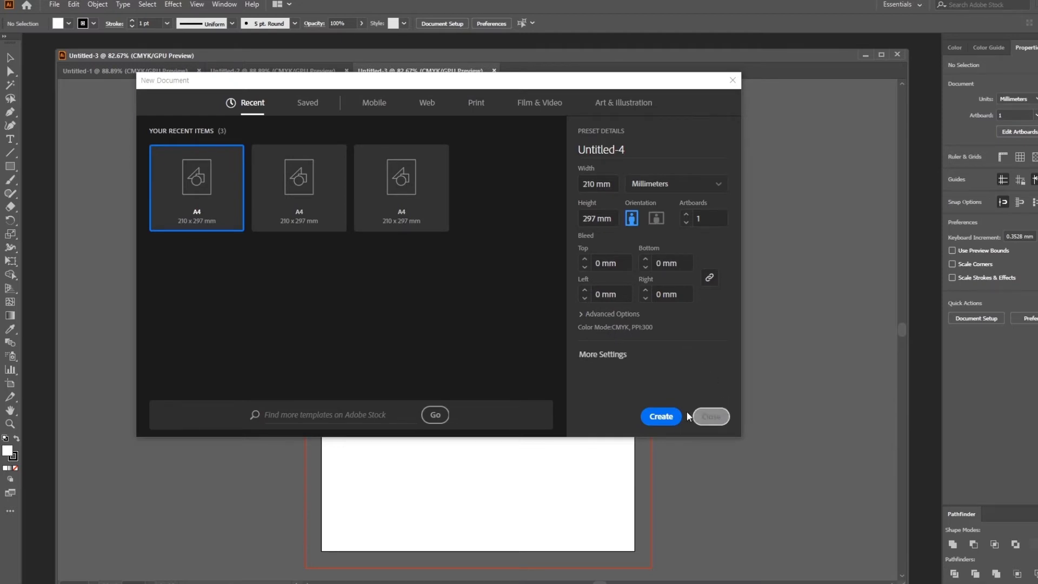
left_click(668, 416)
Step: Close the other three open documents, Untitled-3, Untitled-2 and Untitled-1
left_click(494, 70)
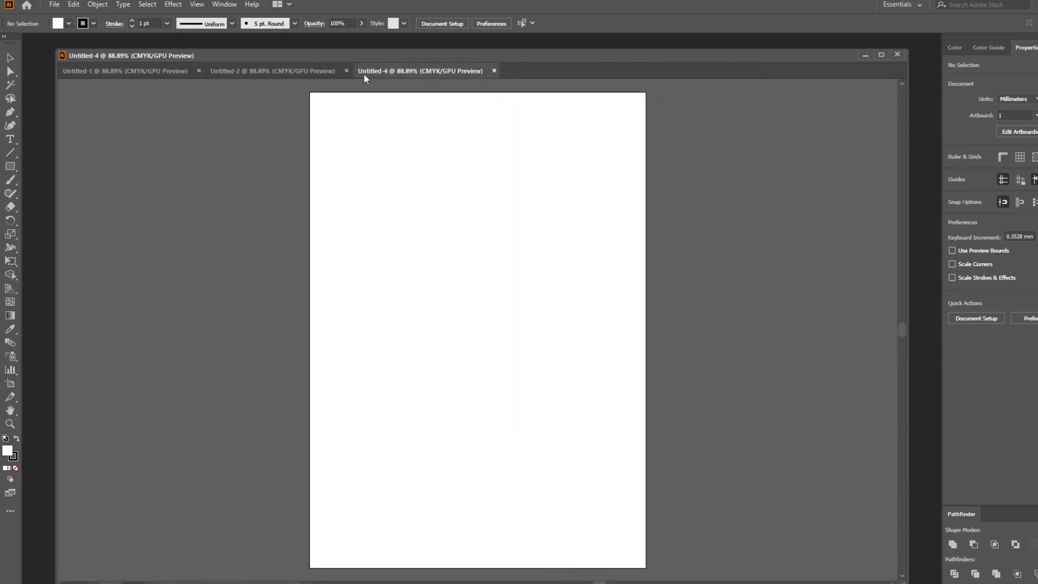
left_click(346, 70)
left_click(198, 71)
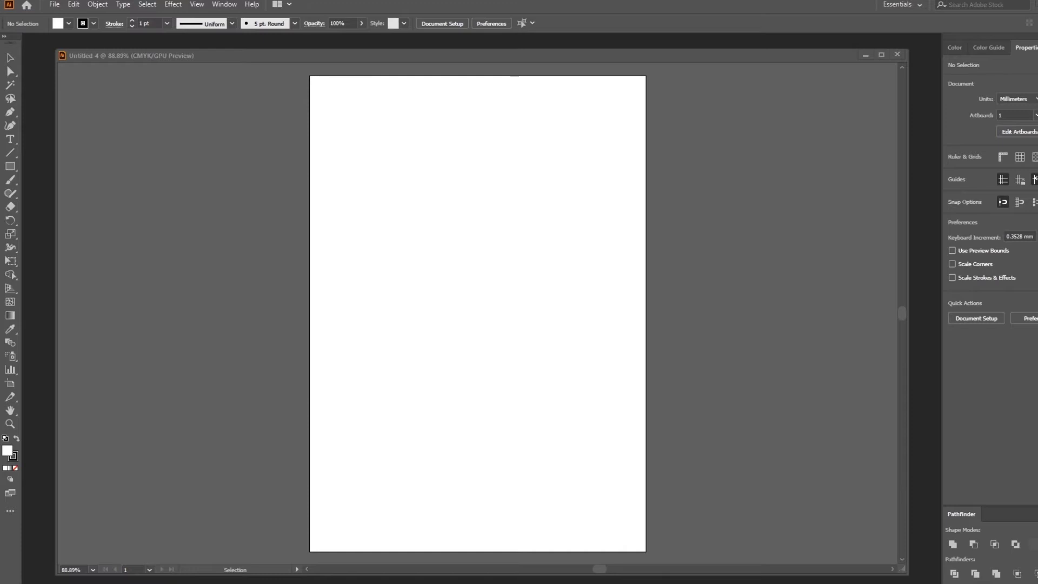
Step: Restore the application window to a smaller size, narrow the document window, and place both on the right side of the desktop
left_click_drag(911, 249, 757, 256)
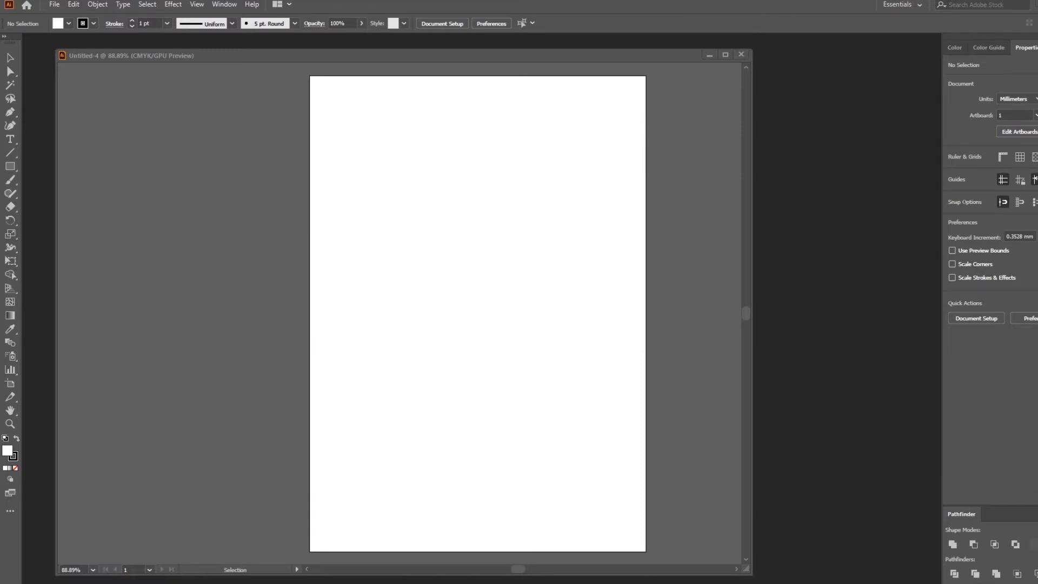
left_click(1037, 1)
left_click_drag(556, 56, 666, 73)
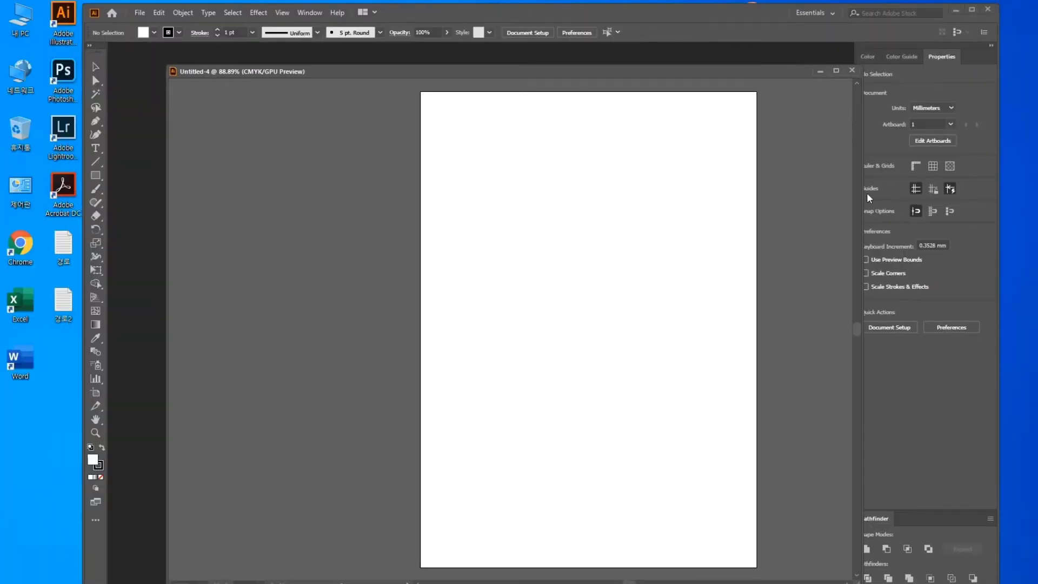
left_click_drag(865, 192, 572, 200)
left_click_drag(590, 2, 818, 6)
left_click_drag(434, 70, 921, 67)
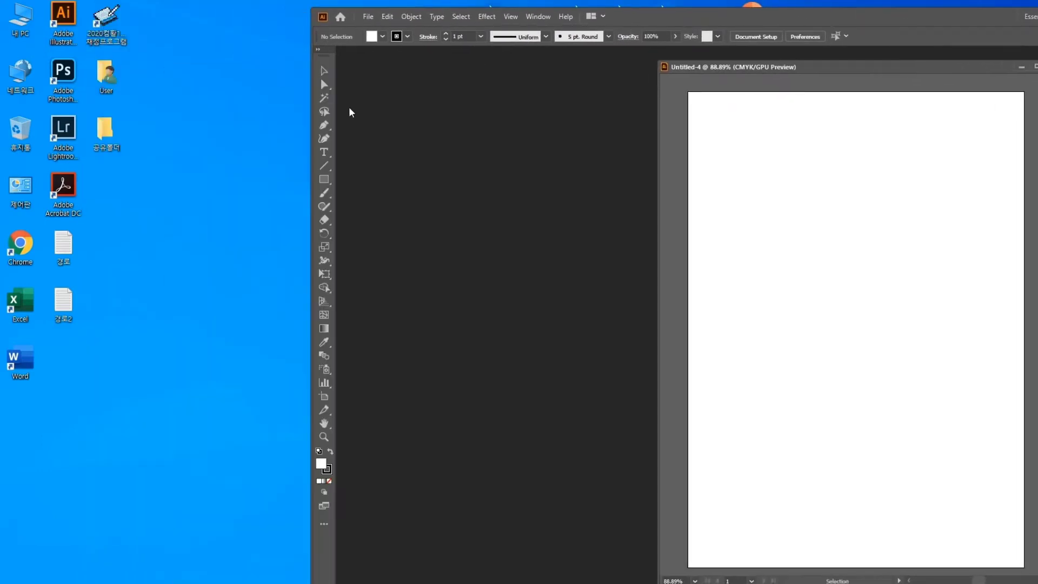
left_click_drag(311, 131, 595, 132)
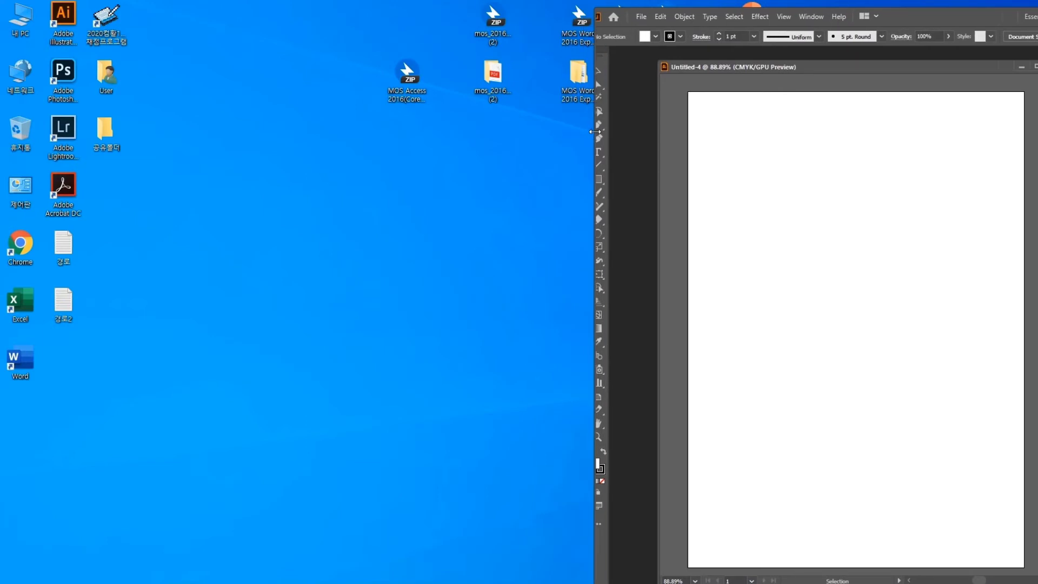
left_click(612, 151)
left_click(755, 171)
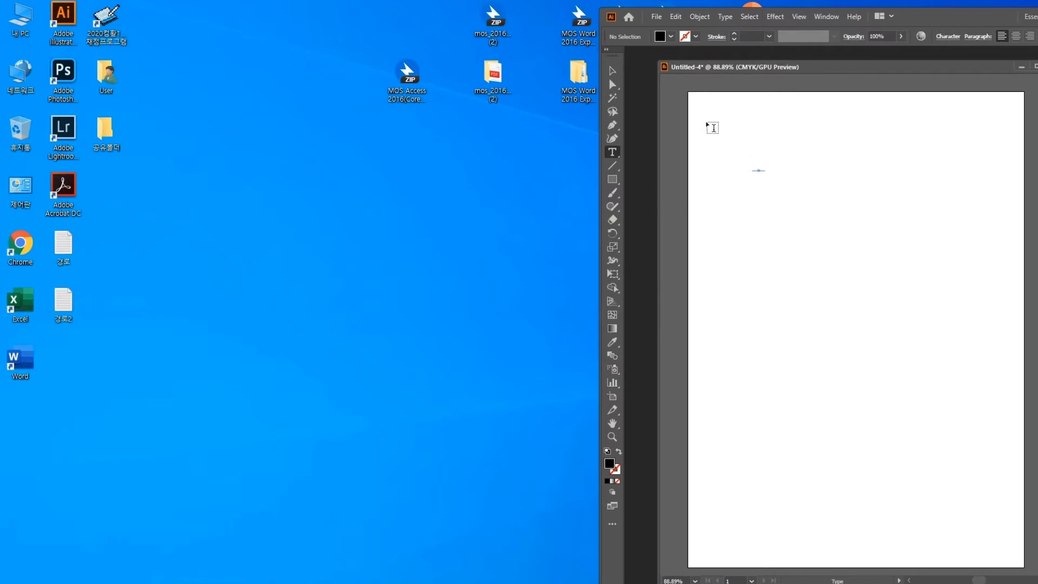
left_click(614, 74)
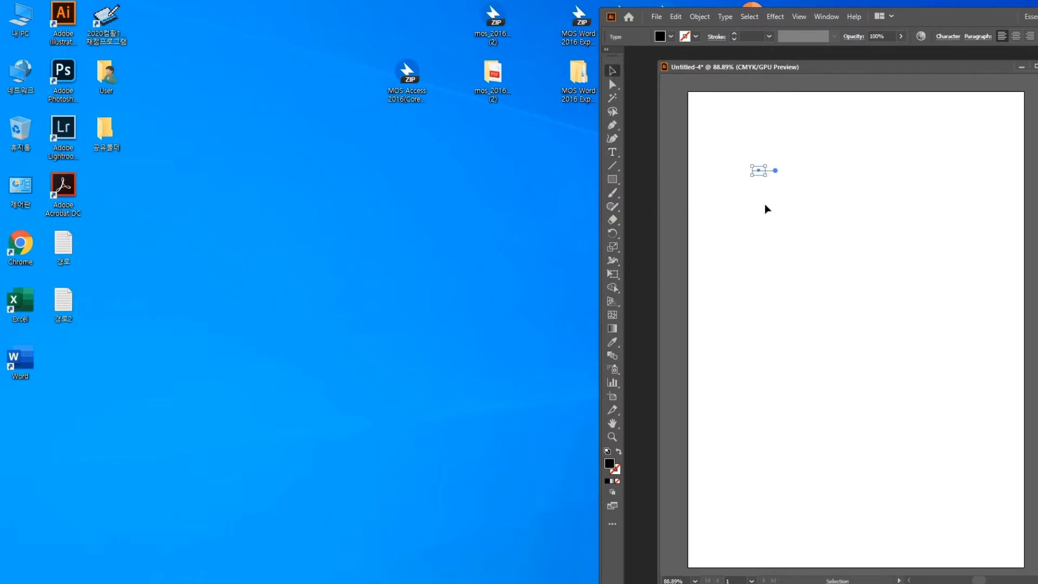
left_click(772, 175)
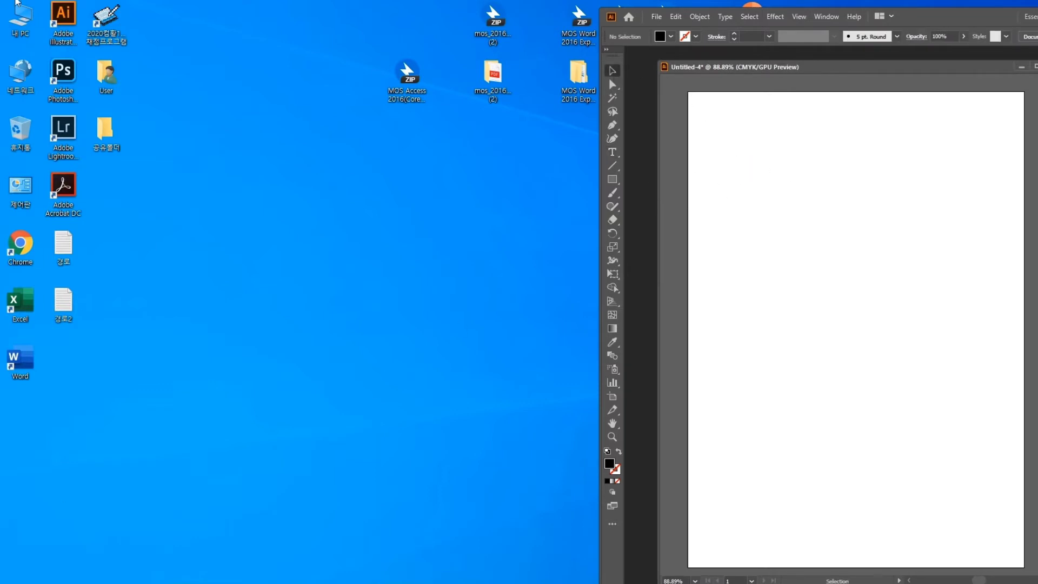
Step: Switch to Photoshop, create a Default Photoshop Size document of 16 x 12 cm at 300 ppi, and shift its window beside Illustrator
left_click(64, 81)
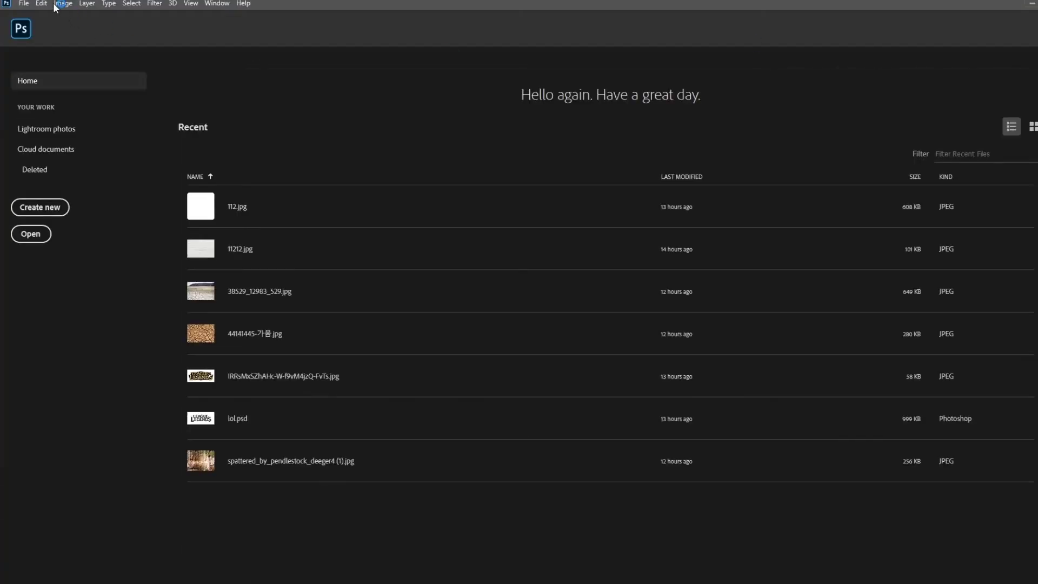
left_click(24, 4)
left_click(34, 20)
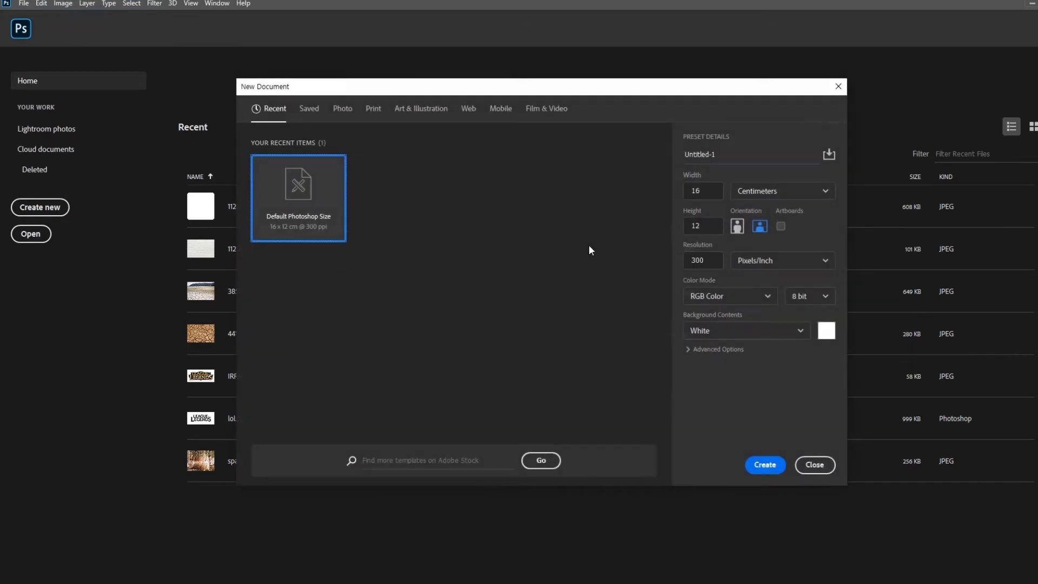
left_click(765, 465)
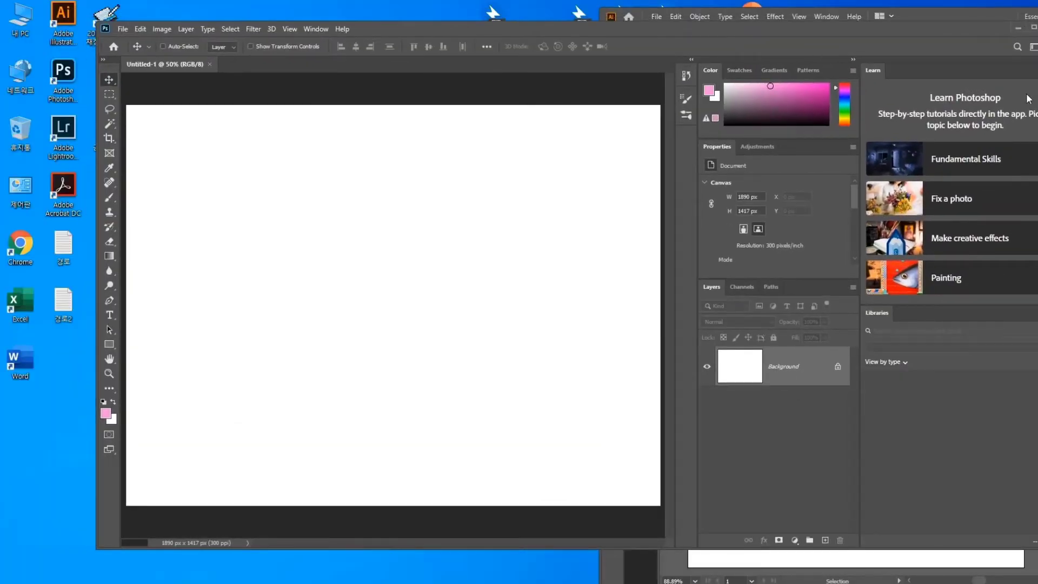
left_click_drag(904, 34, 819, 27)
Step: Add the pink text "비트맵" near the canvas's upper-left area, and narrow the Photoshop window to expose the Illustrator artboard
left_click(24, 309)
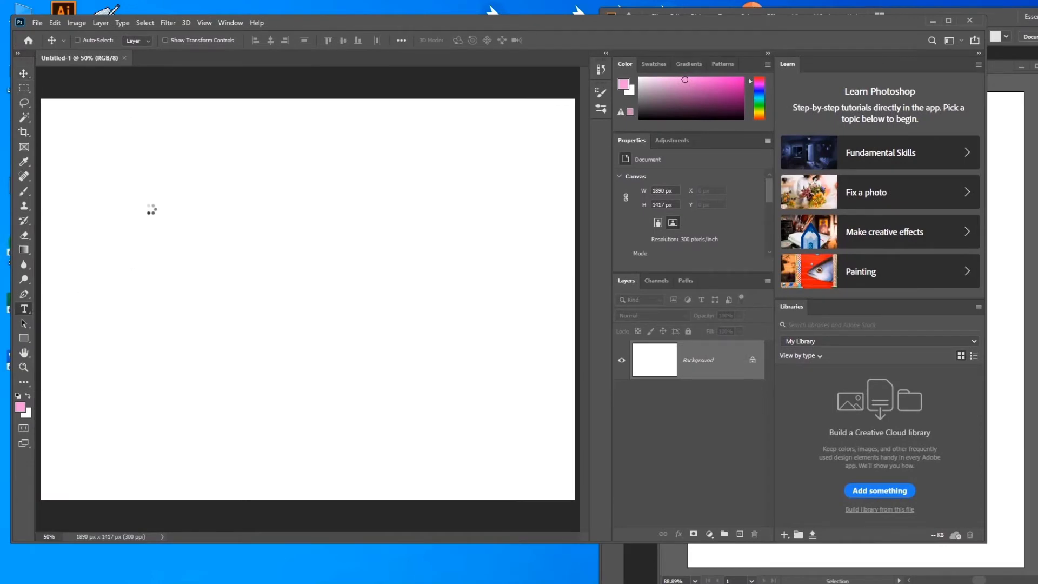
left_click(148, 209)
key("BackSpace")
type("q")
key("BackSpace")
type("비ㅡ트맵")
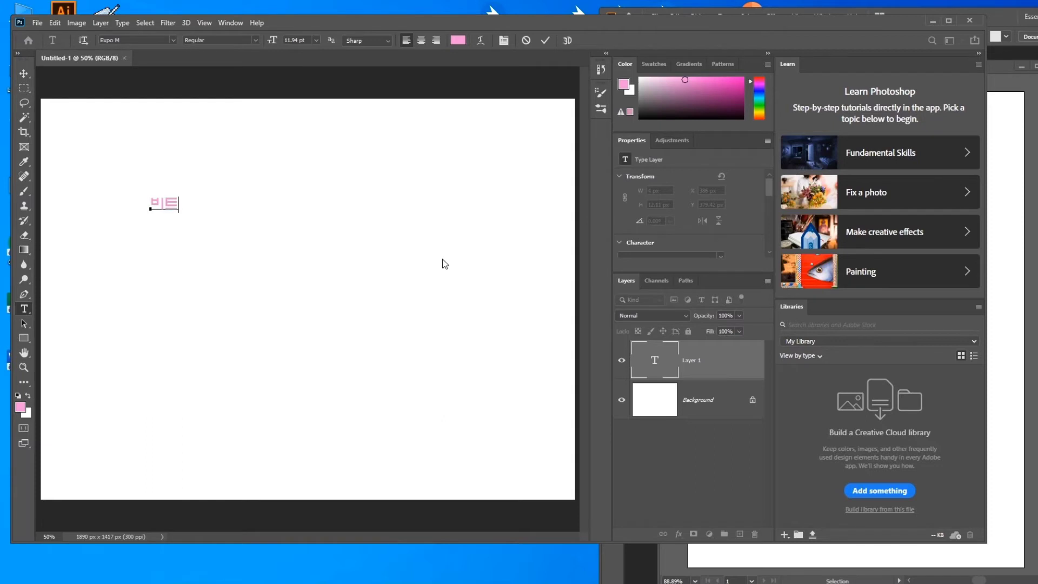
left_click(30, 76)
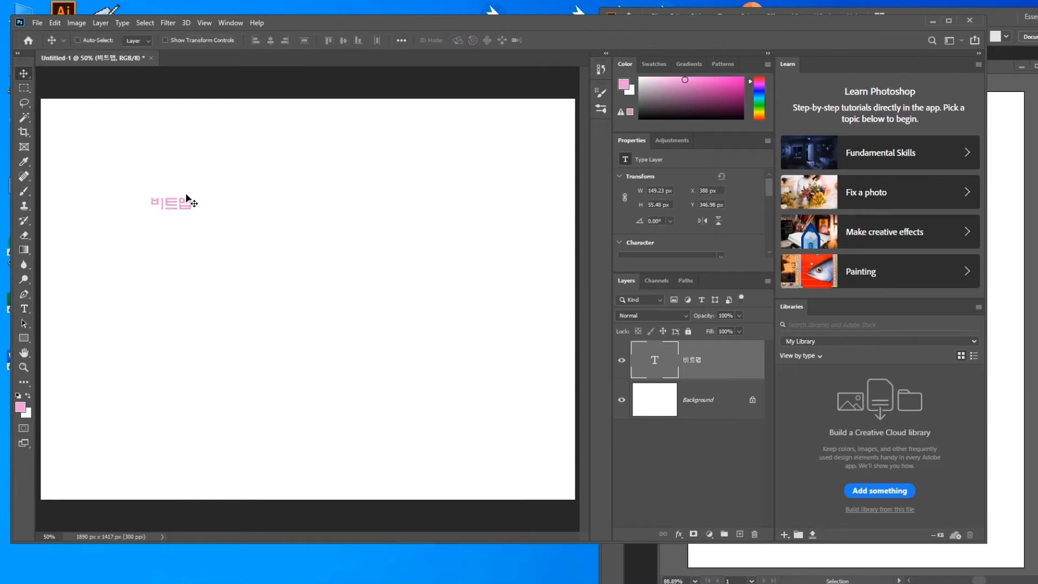
left_click_drag(190, 199, 160, 157)
left_click_drag(988, 142, 693, 141)
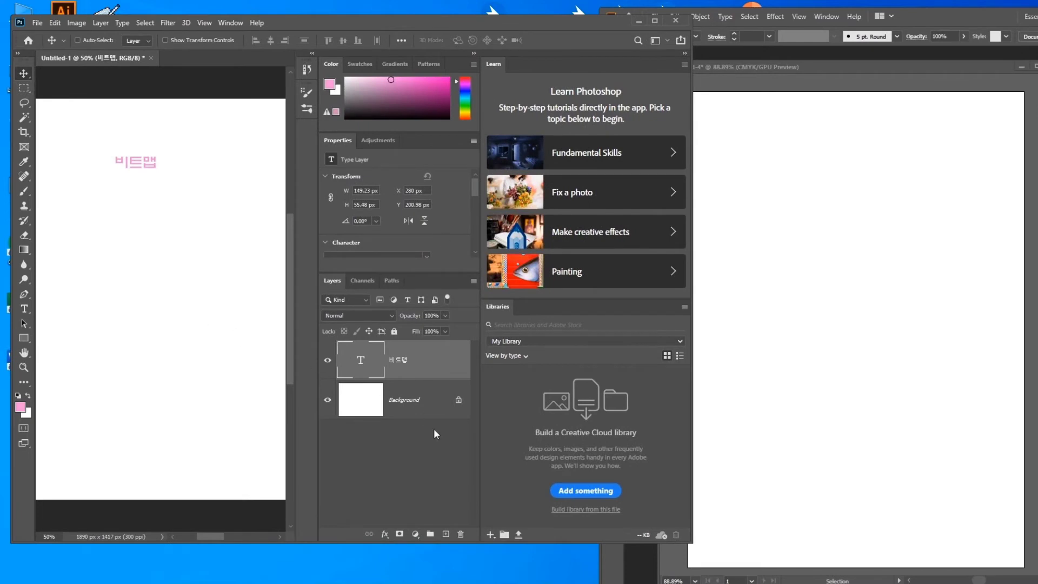
Step: On a new layer, make a circular selection about 373 px wide below the text, fill it pink and deselect
left_click(446, 534)
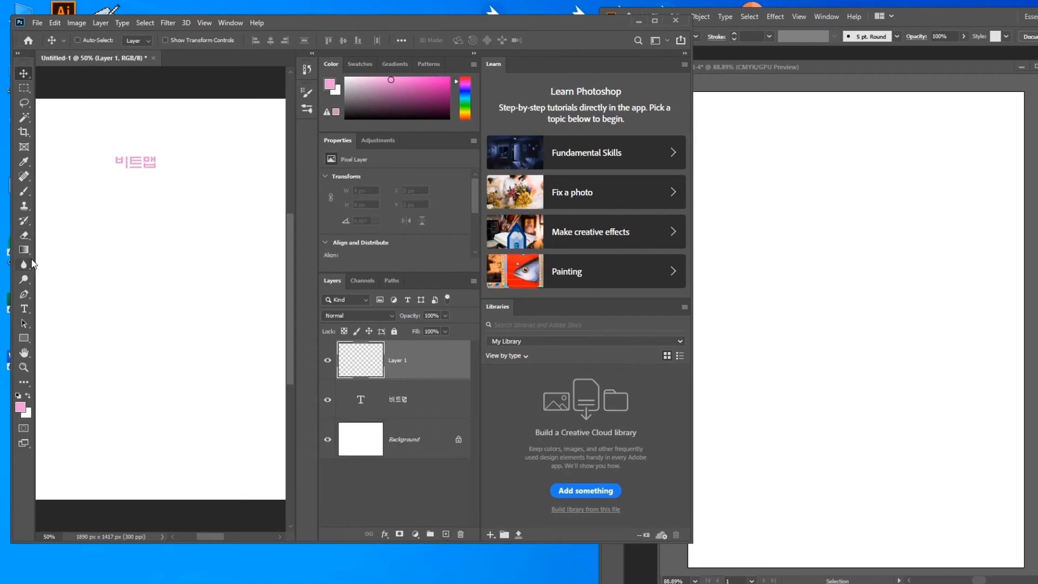
left_click(24, 88)
left_click(57, 101)
left_click_drag(107, 220, 215, 326)
key("alt+BackSpace")
key("ctrl+d")
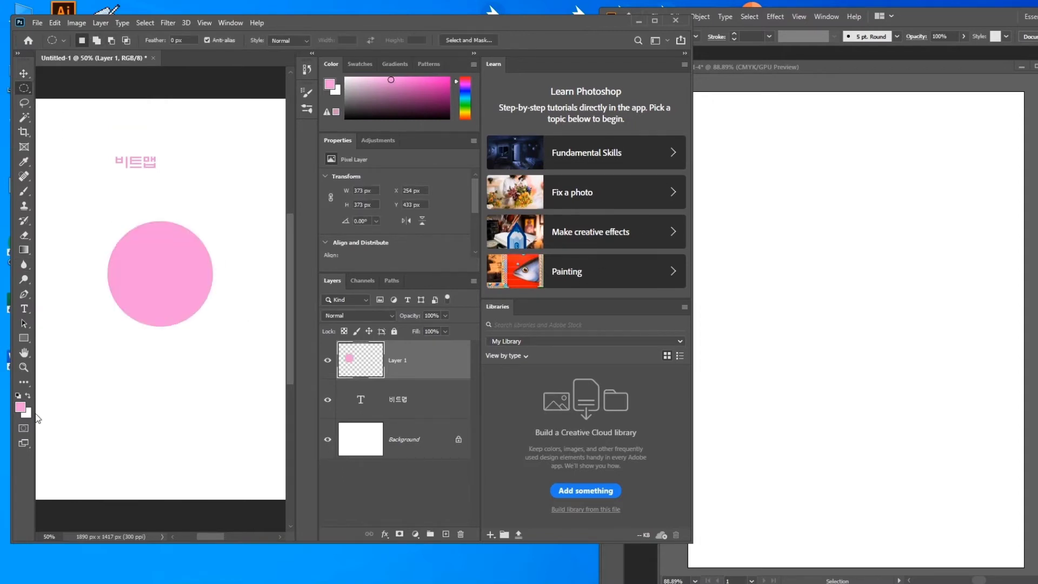
Step: Switch to Illustrator and draw a large black circle in the upper half of the artboard with the Ellipse tool
left_click(940, 10)
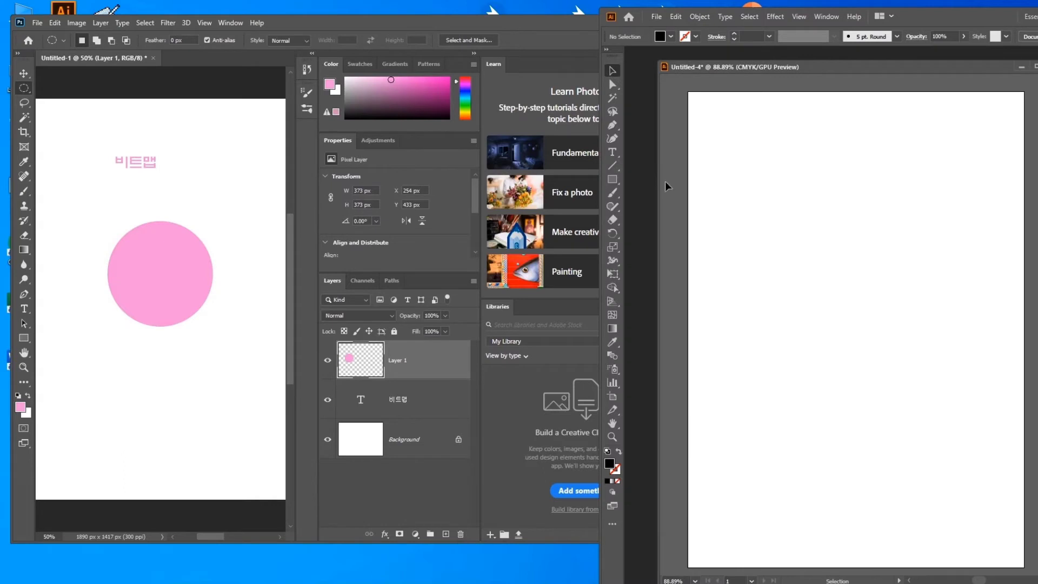
left_click_drag(622, 181, 661, 210)
left_click_drag(765, 194, 961, 343)
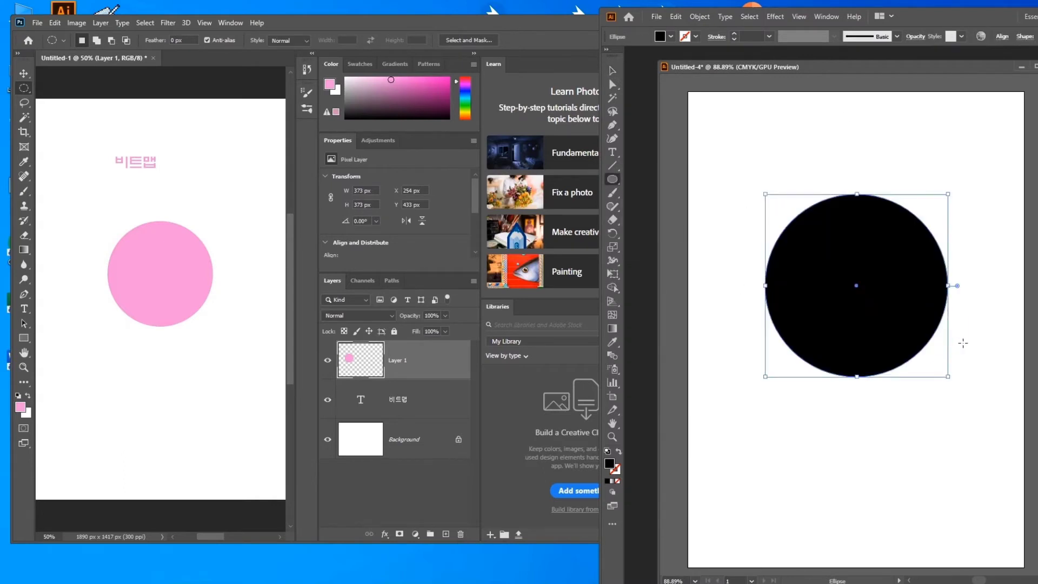
Step: Fill the black circle with the bright pink swatch and deselect it
left_click(671, 36)
left_click(623, 55)
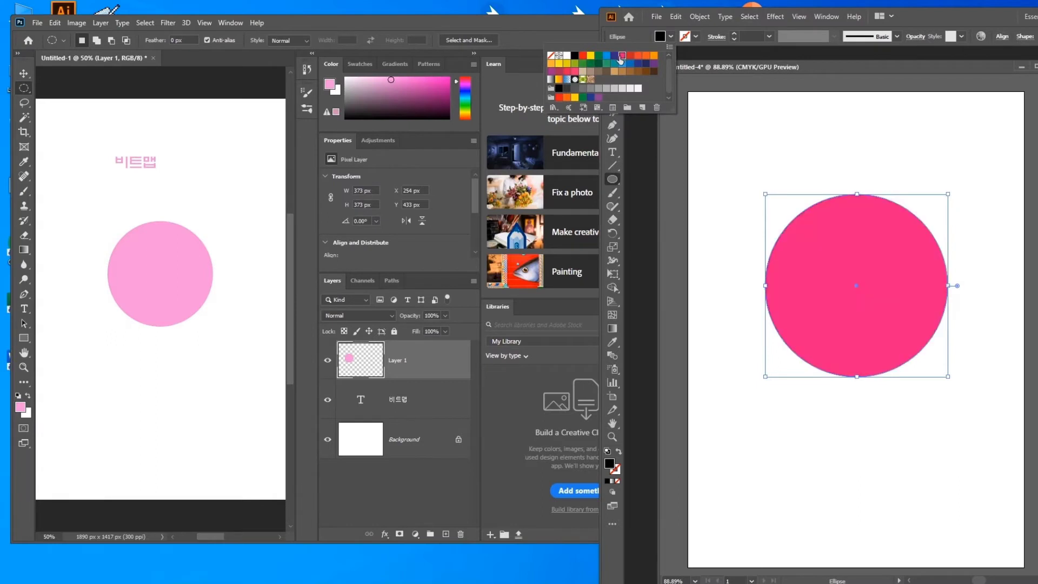
left_click(914, 12)
left_click(613, 71)
left_click(787, 146)
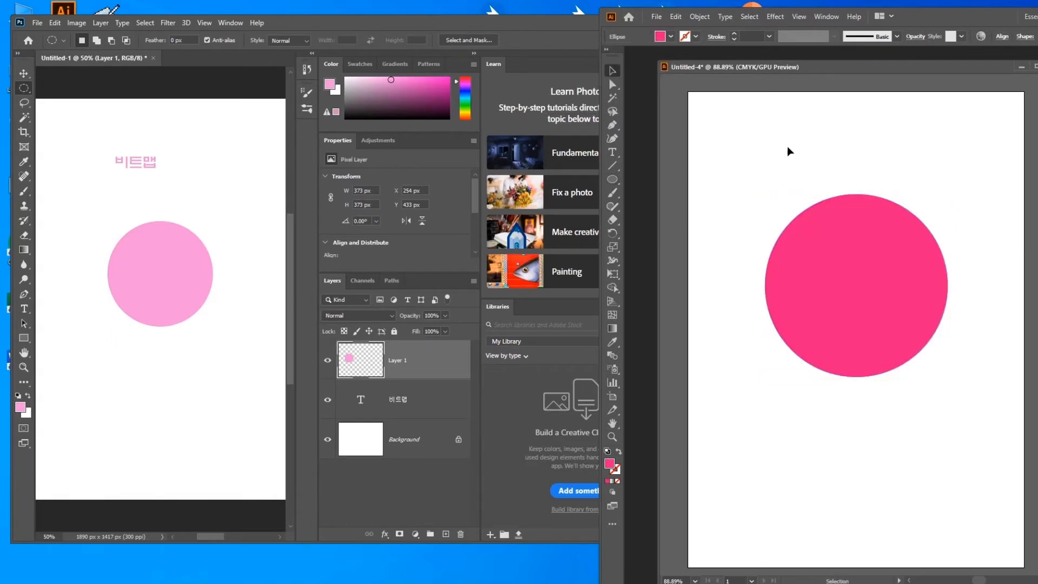
Step: Switch to Photoshop and examine the pixels along the pink circle's lower edge at up to 1600% zoom
left_click(242, 382)
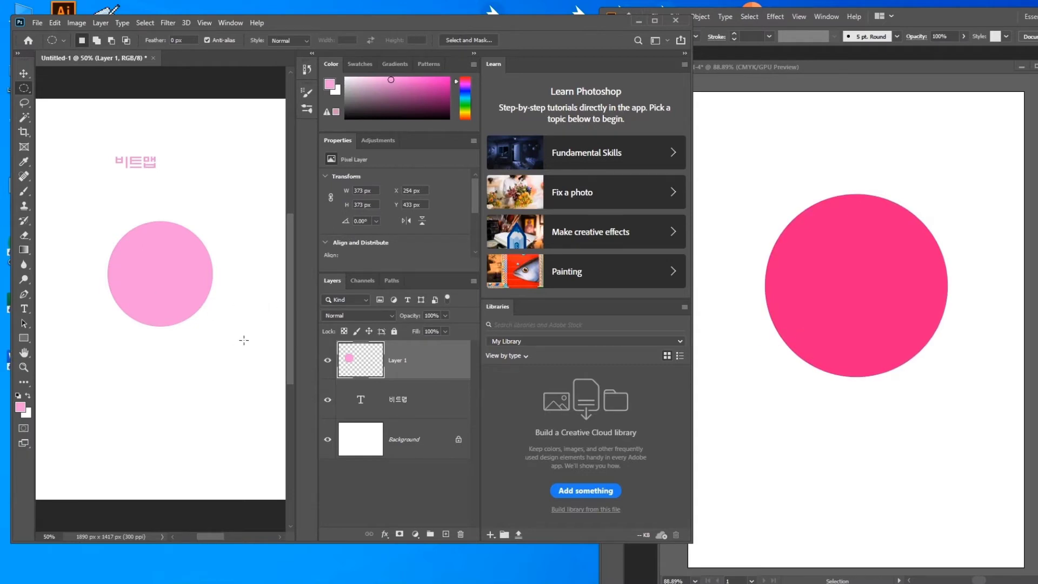
key("ctrl+plus")
key("ctrl+plus")
key("ctrl+plus")
key("ctrl+plus")
key("ctrl+plus")
key("ctrl+plus")
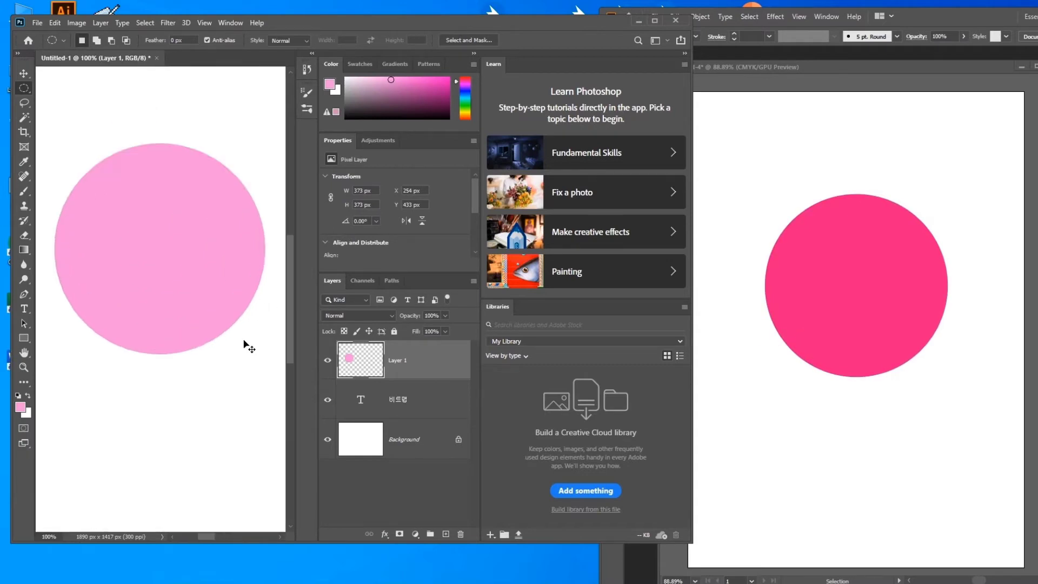
key("ctrl+plus")
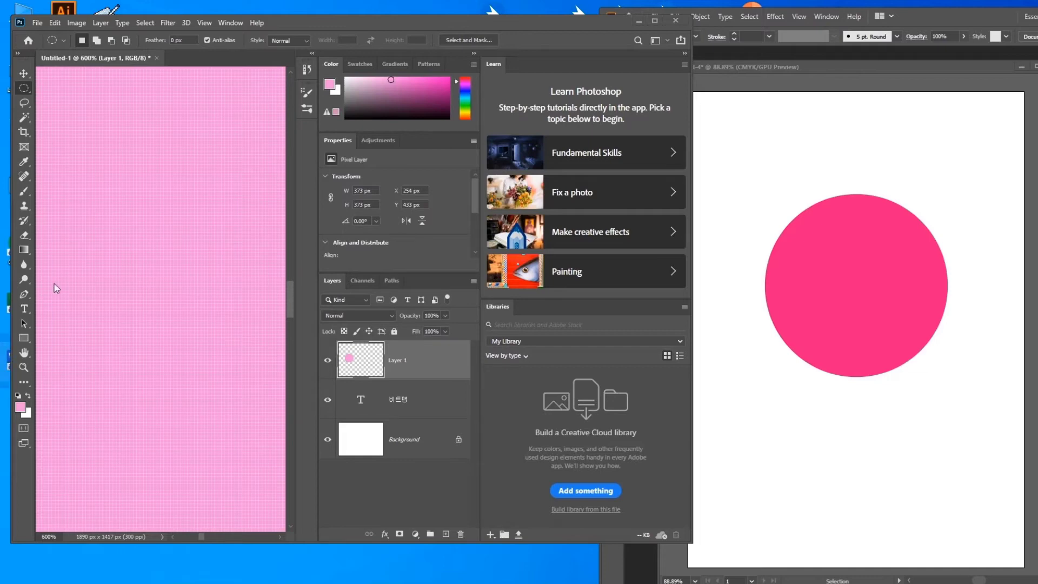
left_click_drag(167, 373, 179, 457)
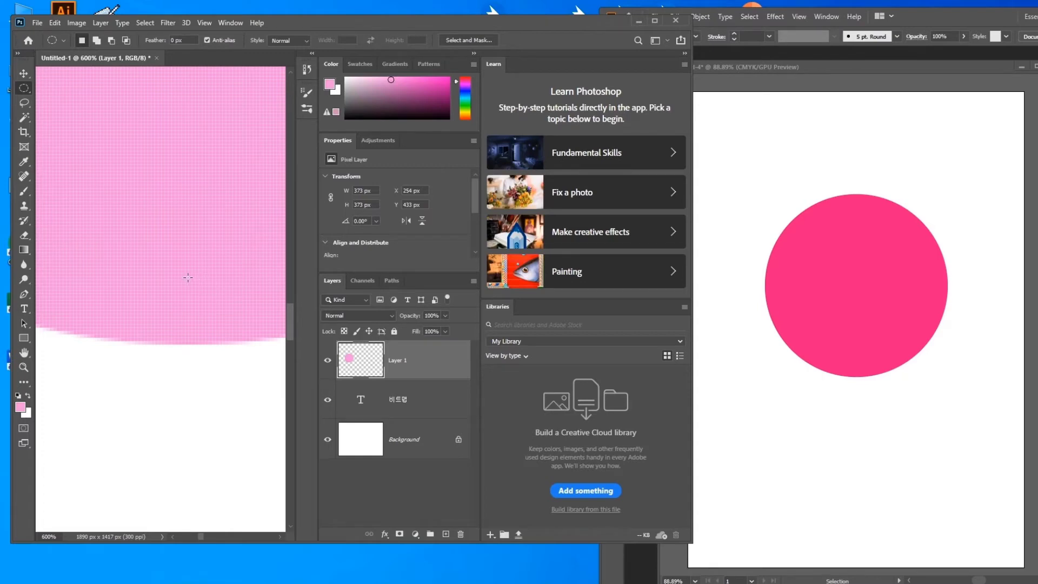
key("ctrl+plus")
key("ctrl+plus")
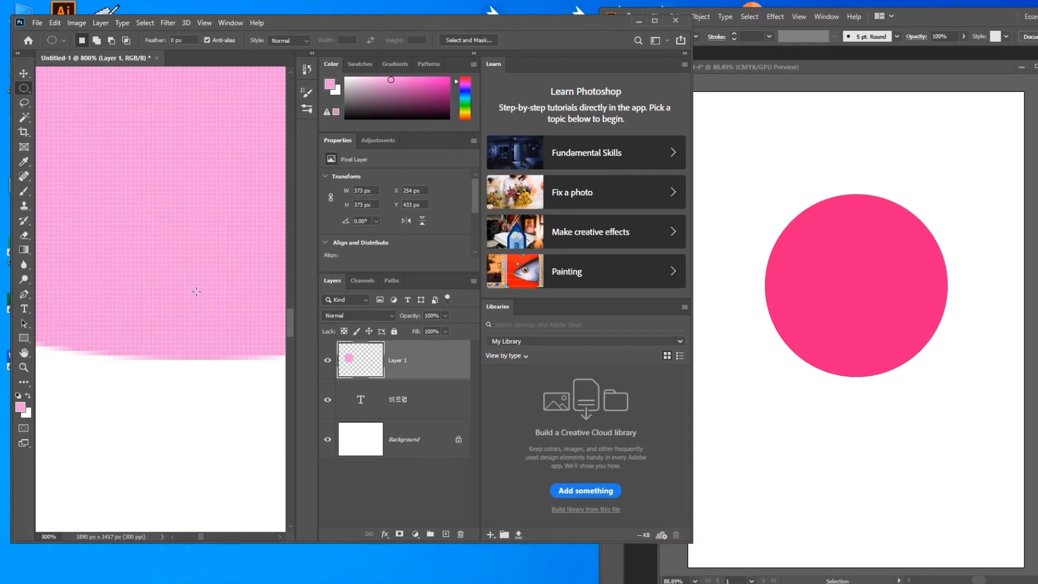
scroll(192, 297, "down", 2)
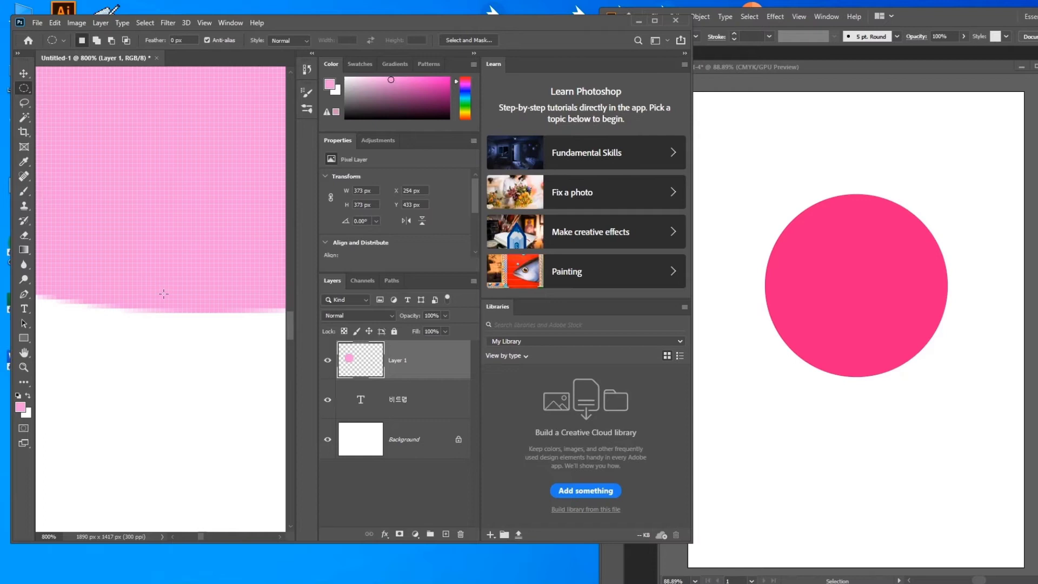
left_click_drag(108, 320, 240, 263)
left_click_drag(153, 225, 165, 258)
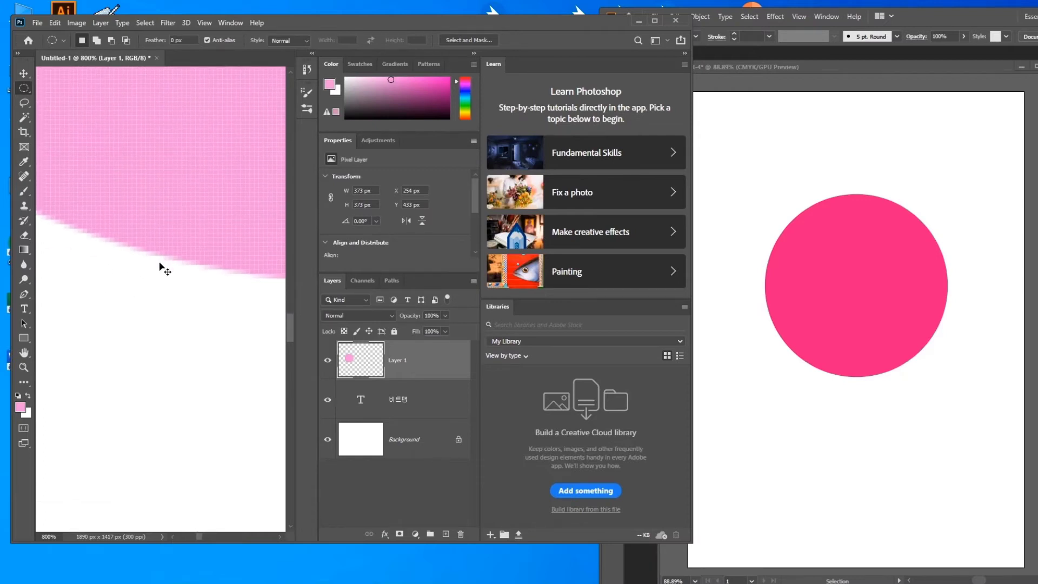
scroll(159, 262, "up", 2)
left_click_drag(157, 262, 155, 316)
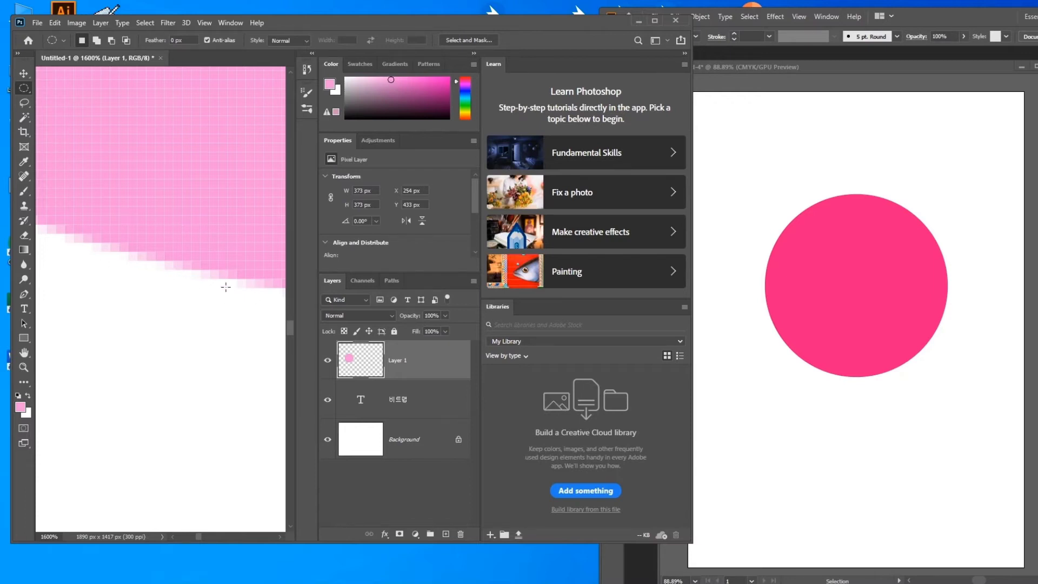
Step: Switch to Illustrator and examine the vector circle's lower edge at magnifications up to 4800%
left_click(923, 160)
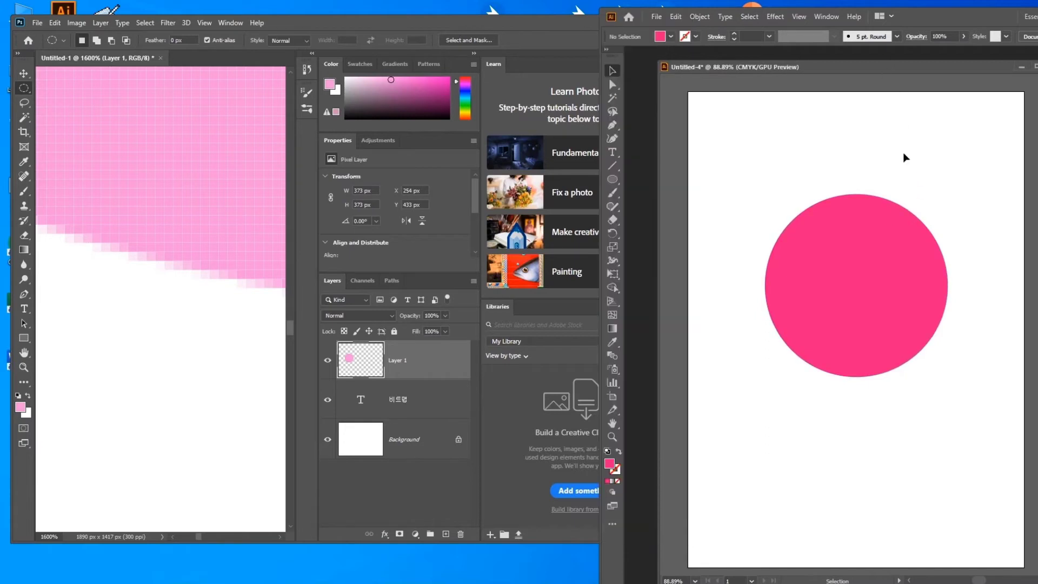
left_click_drag(868, 323, 847, 261)
left_click(843, 273)
key("a")
key("ctrl+1")
key("ctrl+plus")
key("ctrl+plus")
key("ctrl+plus")
key("ctrl+plus")
key("ctrl+plus")
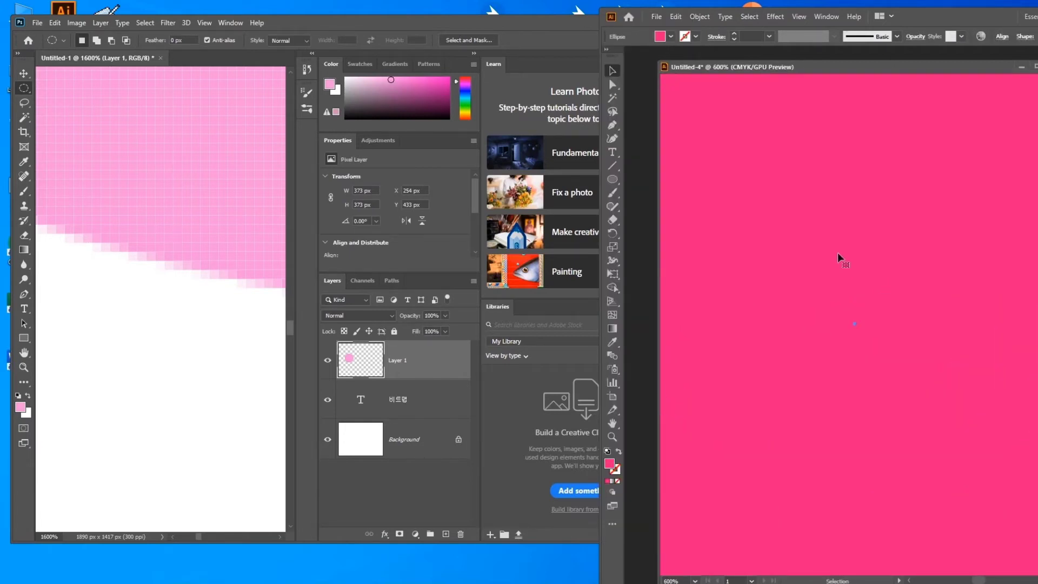
left_click_drag(885, 303, 895, 204)
left_click(882, 501)
key("ctrl+plus")
key("ctrl+plus")
key("ctrl+plus")
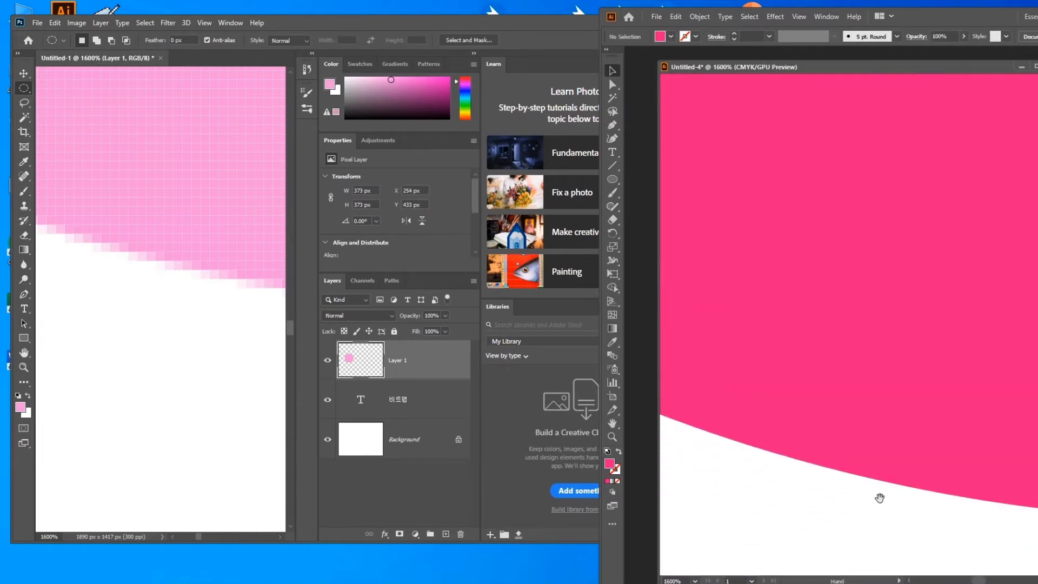
left_click_drag(880, 500, 953, 231)
key("ctrl+plus")
key("ctrl+plus")
key("ctrl+plus")
scroll(906, 352, "down", 3)
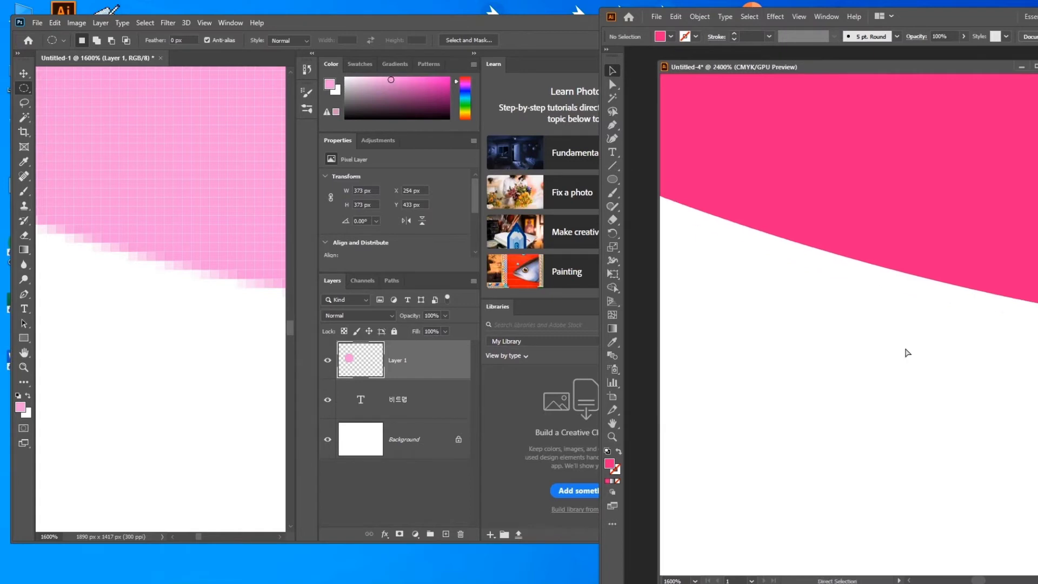
scroll(906, 348, "up", 3)
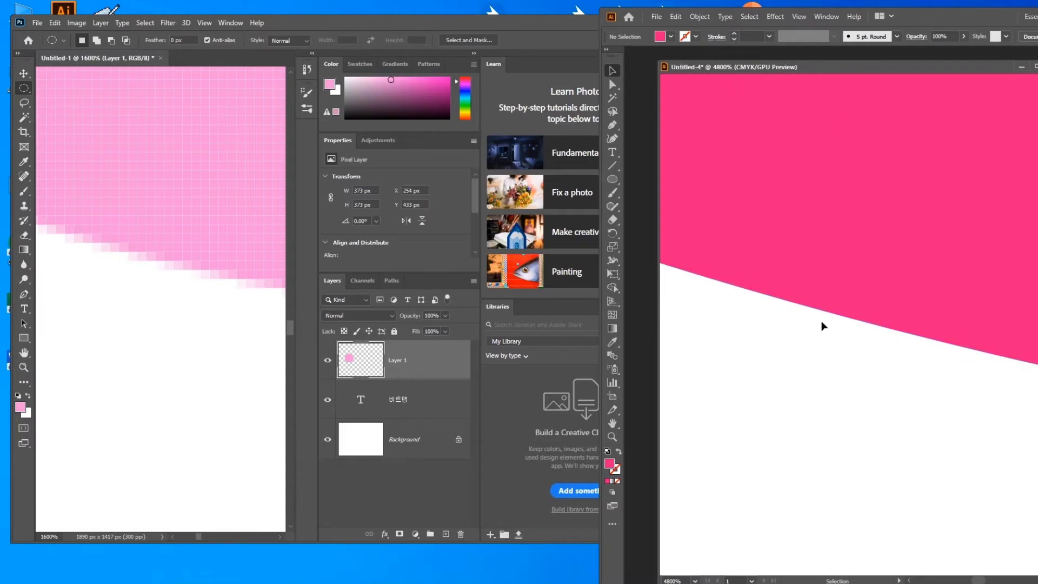
Step: Move the pink circle up and slightly right, closer to the artboard's top edge
key("a")
key("ctrl+minus")
key("ctrl+minus")
key("ctrl+minus")
key("ctrl+minus")
key("ctrl+minus")
key("ctrl+minus")
key("ctrl+minus")
key("ctrl+minus")
key("ctrl+minus")
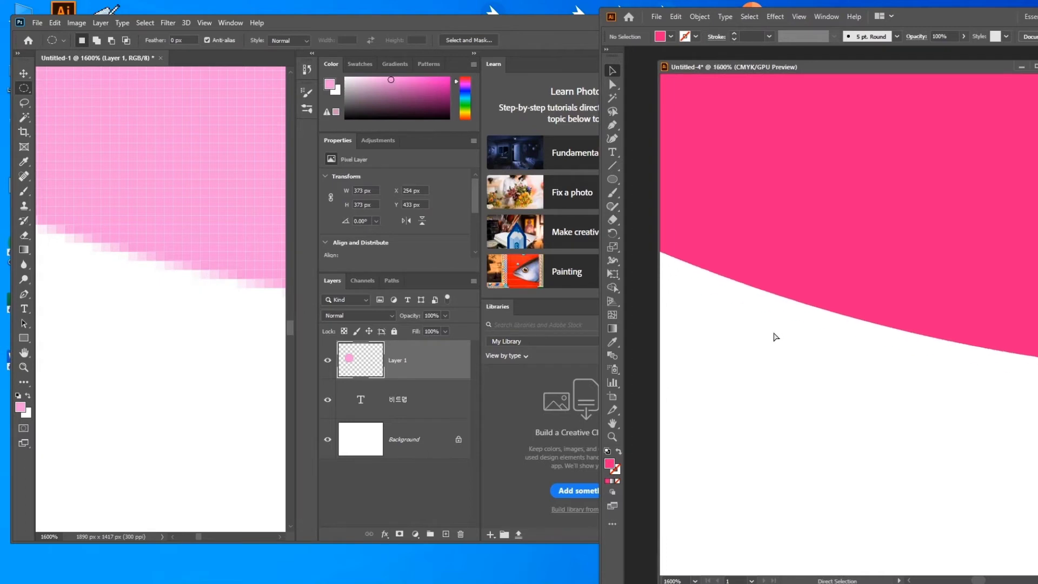
key("ctrl+minus")
key("ctrl+minus")
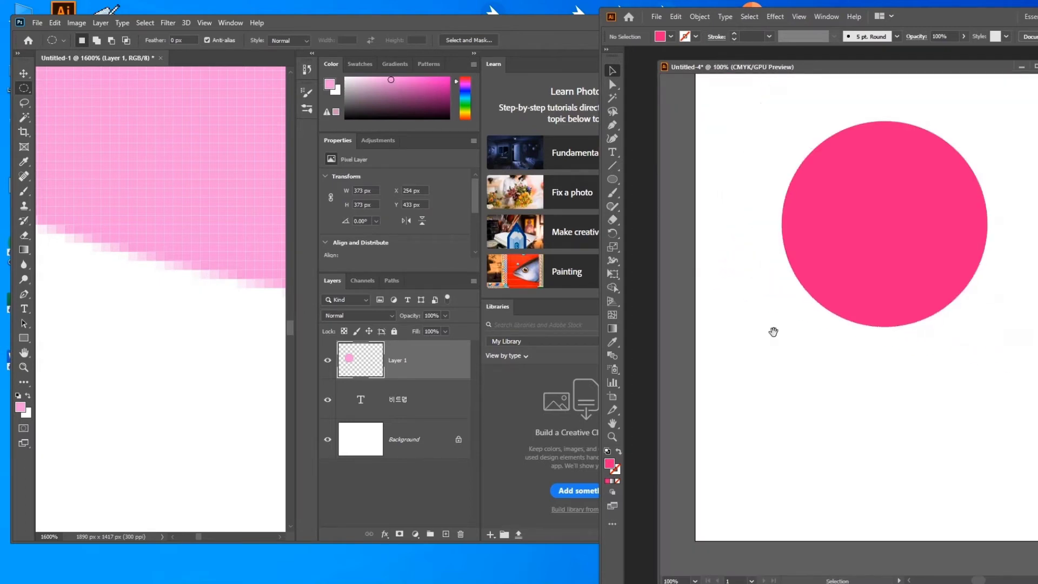
left_click_drag(791, 348, 734, 395)
left_click(868, 271)
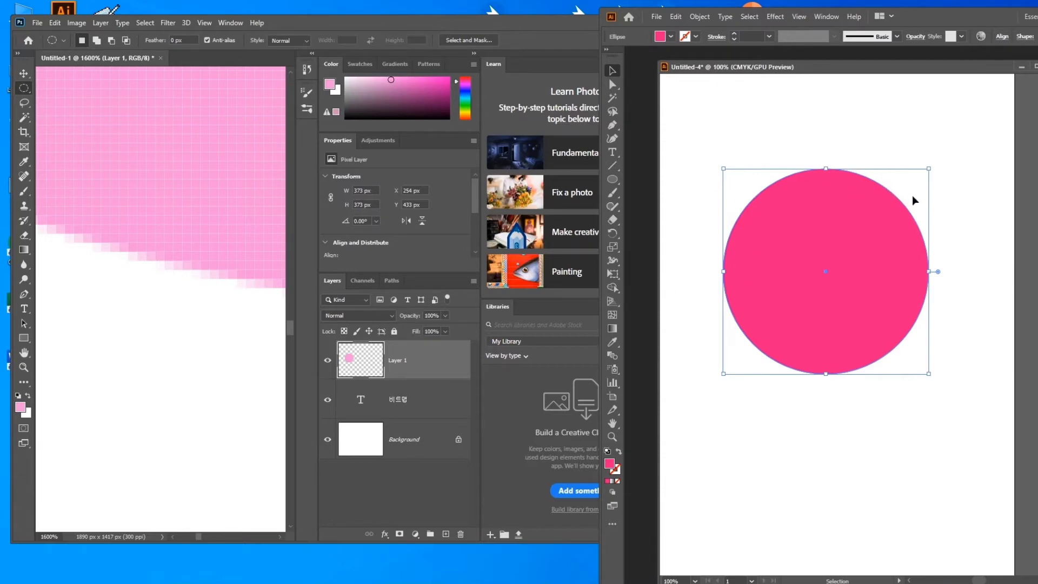
left_click_drag(842, 283, 858, 226)
Step: Draw a large pink square below the circle with the Rectangle tool
left_click(193, 152)
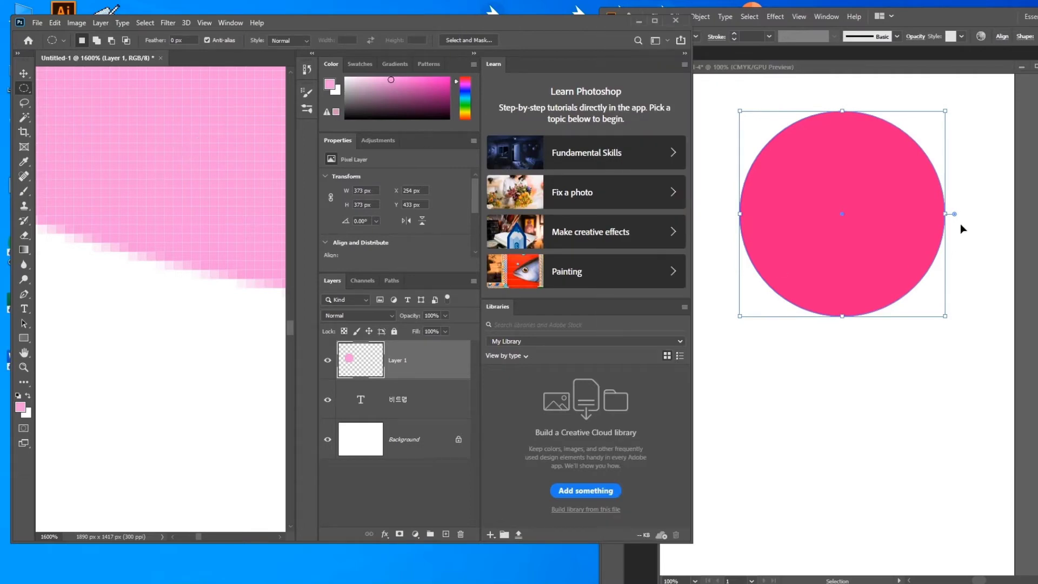
left_click(919, 203)
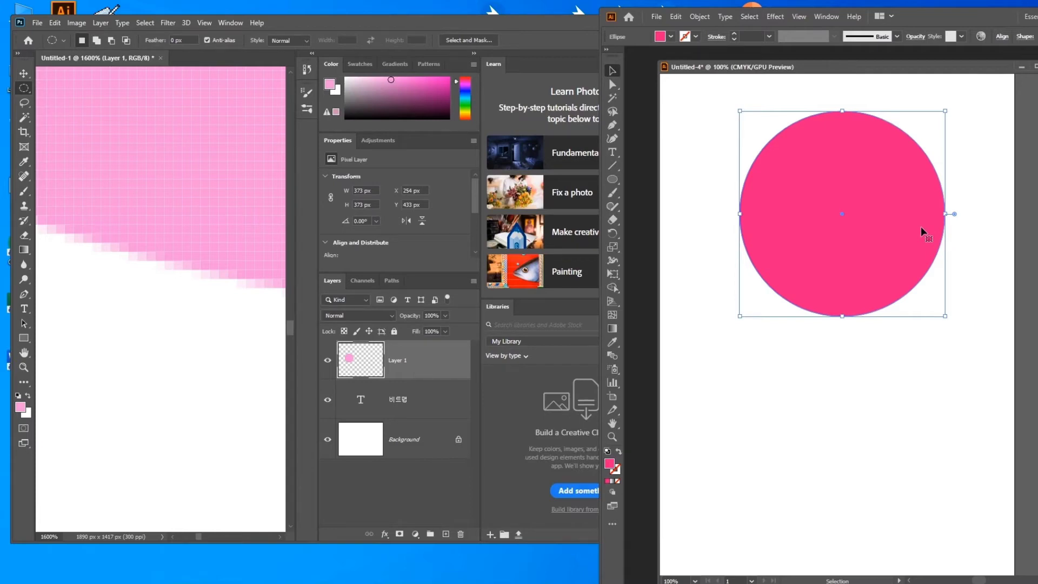
left_click_drag(613, 179, 652, 179)
left_click_drag(758, 360, 947, 550)
left_click_drag(988, 435, 969, 346)
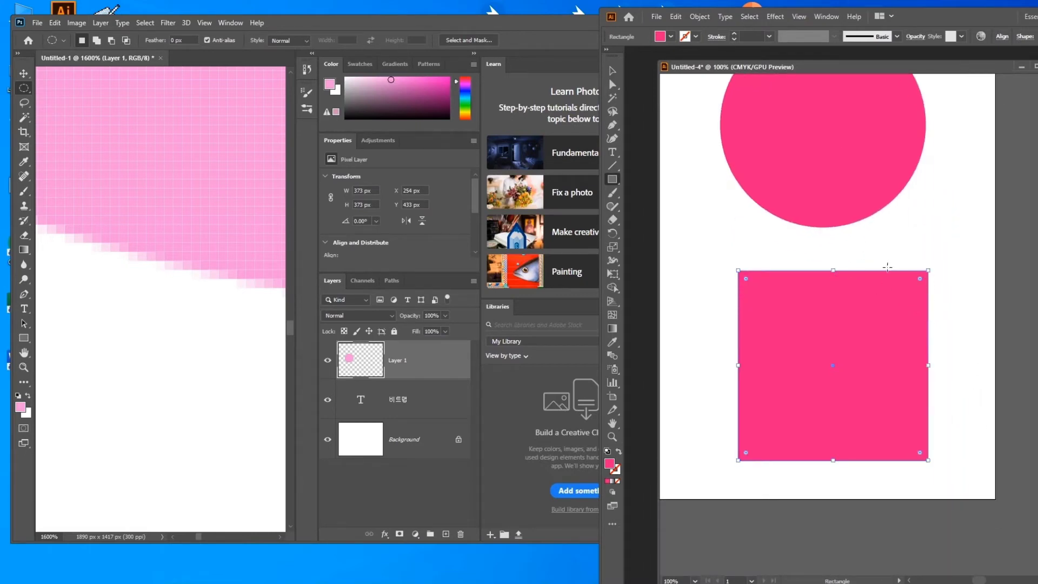
Step: Switch to Photoshop and compare the bitmap circle's edge at lower magnification and at 1600%
left_click(222, 235)
key("ctrl+minus")
key("ctrl+minus")
key("ctrl+minus")
key("ctrl+minus")
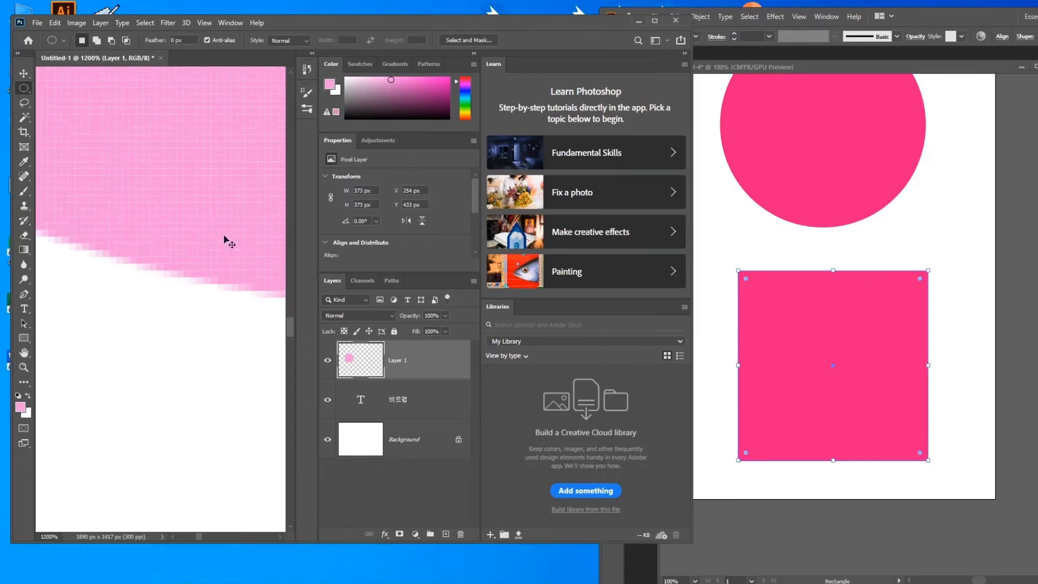
key("ctrl+minus")
key("ctrl+minus")
key("ctrl+minus")
key("ctrl+plus")
key("ctrl+plus")
key("ctrl+plus")
key("ctrl+plus")
key("ctrl+plus")
key("ctrl+plus")
key("ctrl+plus")
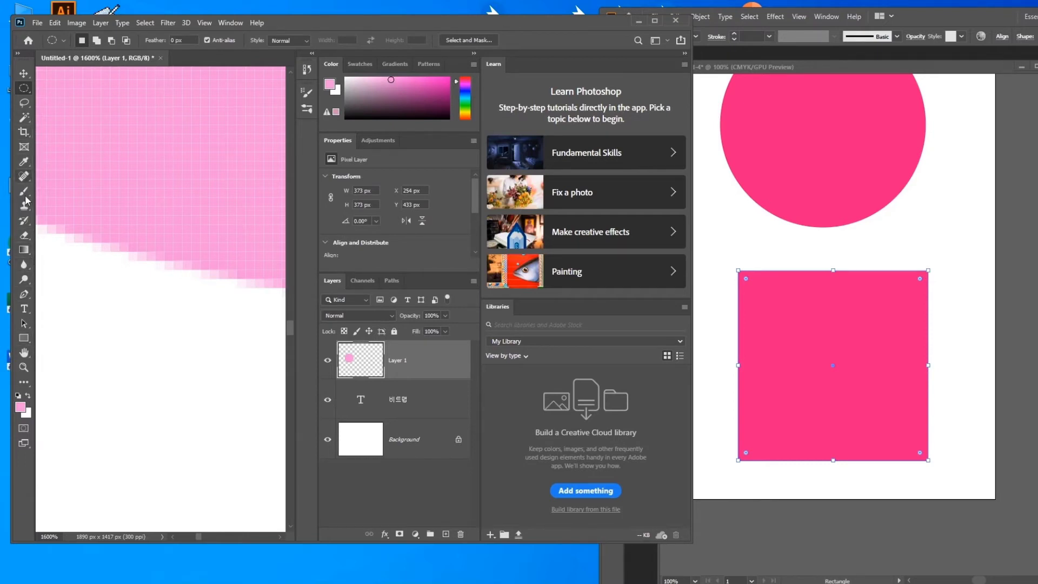
Step: Erase a small notch in the circle's lower edge using the Eraser at size 1 and 100% opacity
left_click(23, 235)
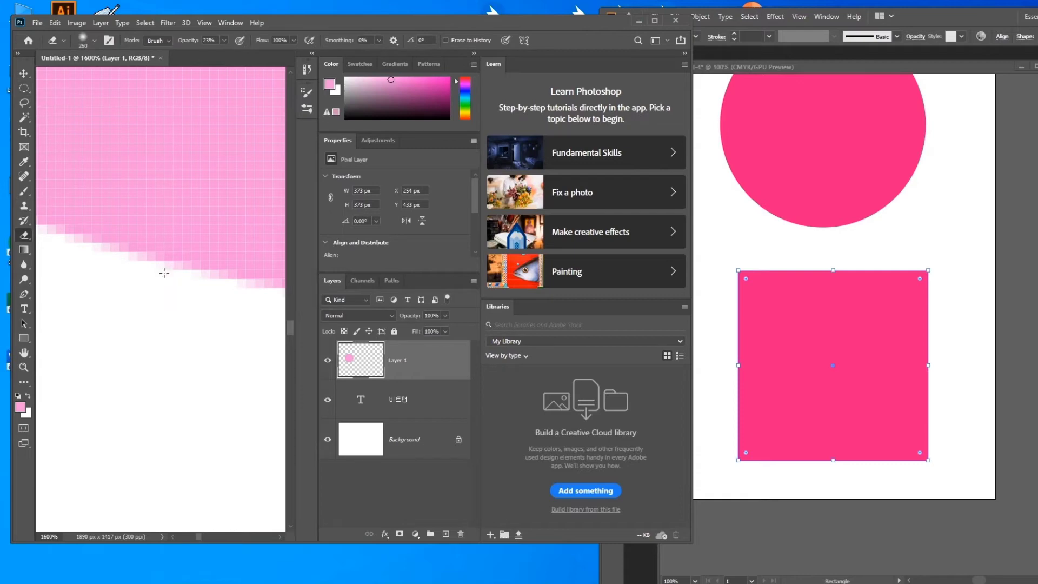
key("bracketleft")
key("bracketleft")
key("bracketleft")
key("bracketleft")
key("bracketleft")
key("bracketleft")
key("bracketleft")
key("bracketleft")
key("bracketleft")
key("bracketleft")
key("bracketleft")
key("bracketleft")
key("bracketleft")
key("bracketleft")
key("bracketleft")
key("bracketleft")
key("bracketleft")
left_click(223, 40)
left_click_drag(224, 53, 381, 57)
mouse_move(186, 283)
left_mouse_down()
mouse_move(200, 264)
mouse_move(212, 267)
mouse_move(203, 257)
mouse_move(181, 260)
mouse_move(204, 238)
mouse_move(194, 257)
mouse_move(158, 255)
mouse_move(185, 250)
left_mouse_up()
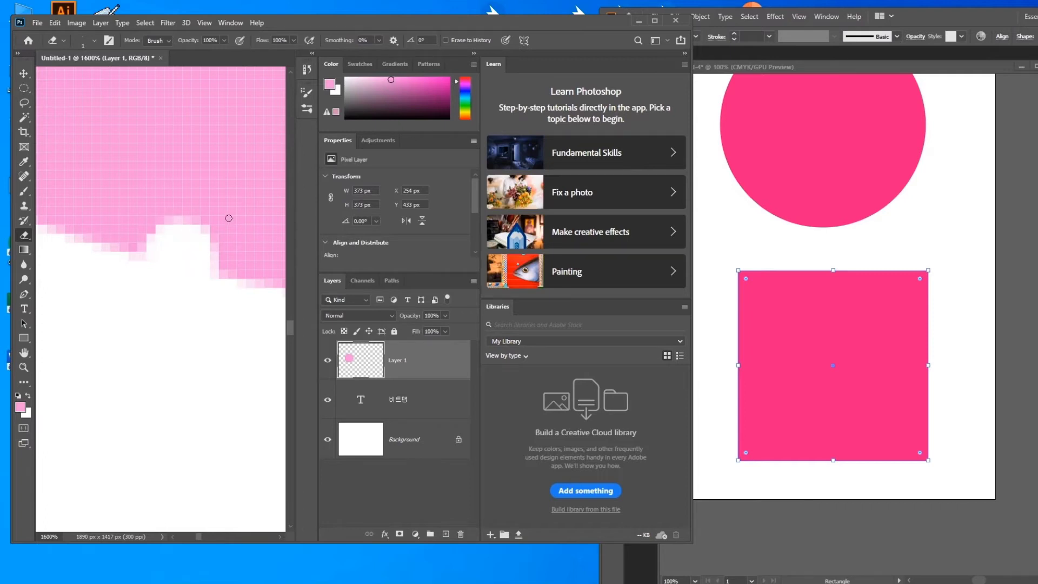
key("ctrl+minus")
key("ctrl+0")
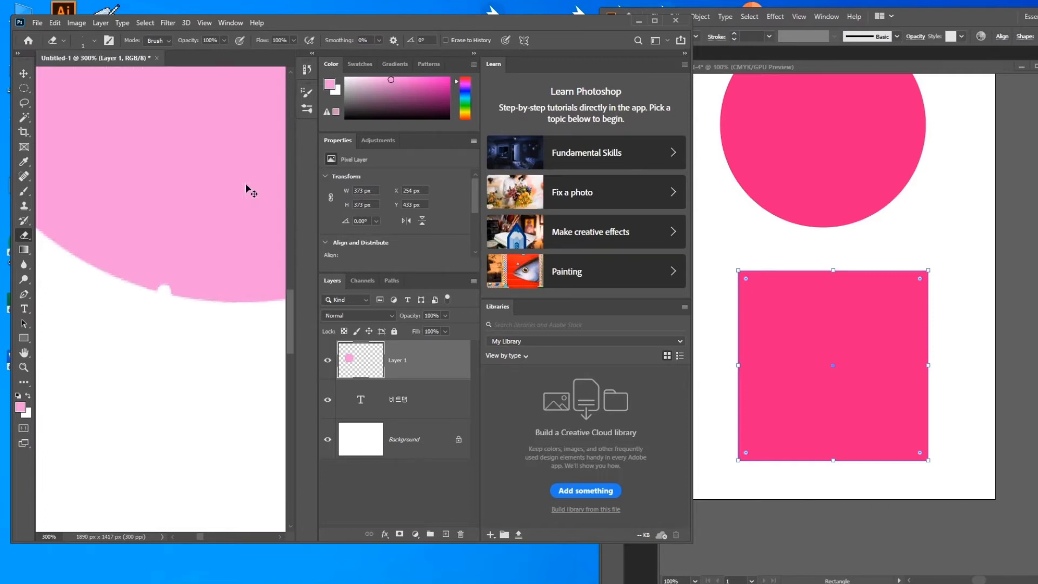
key("ctrl+plus")
key("ctrl+plus")
key("ctrl+plus")
key("ctrl+plus")
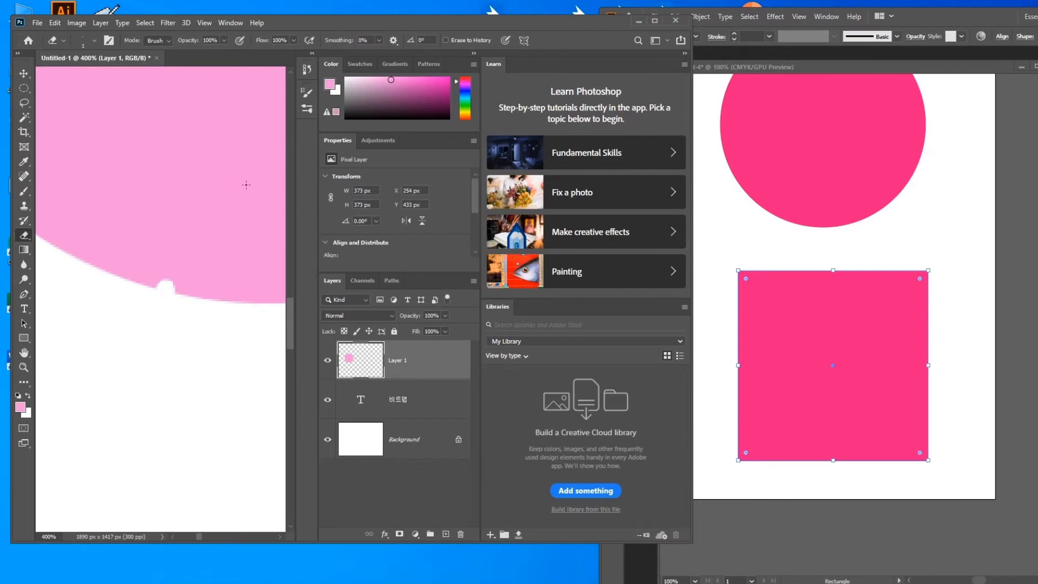
Step: Switch to Illustrator and delete the circle's top anchor point with the Direct Selection tool
left_click(1006, 234)
left_click_drag(947, 151, 882, 344)
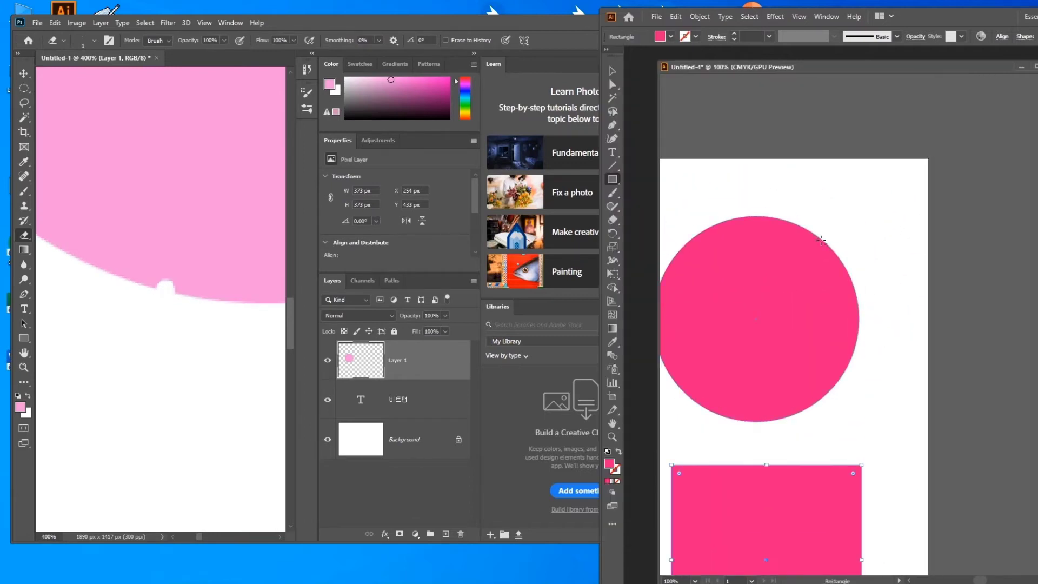
left_click_drag(763, 281, 846, 256)
left_click(613, 85)
left_click(887, 257)
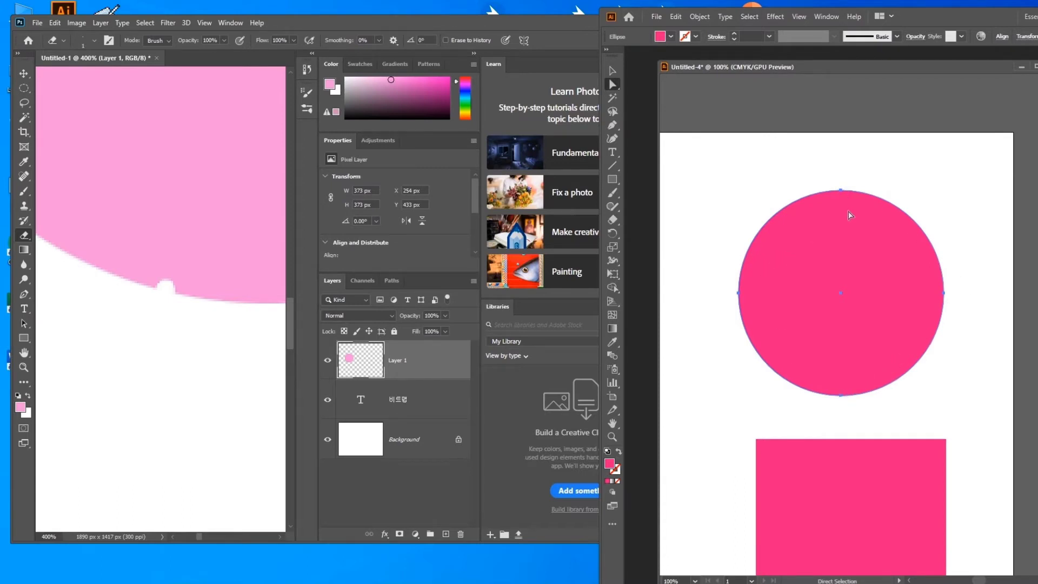
key("ctrl+plus")
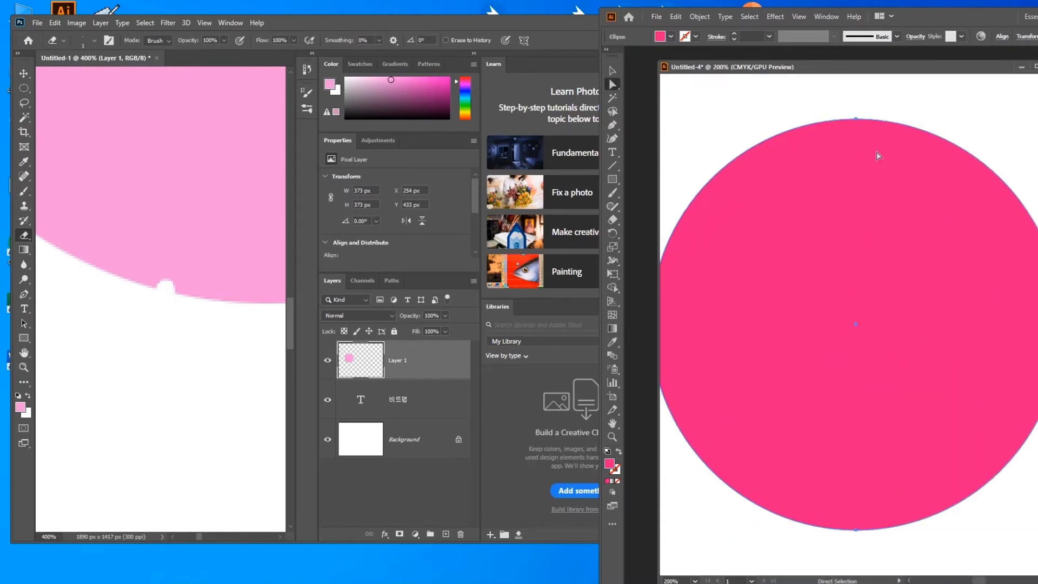
left_click(856, 119)
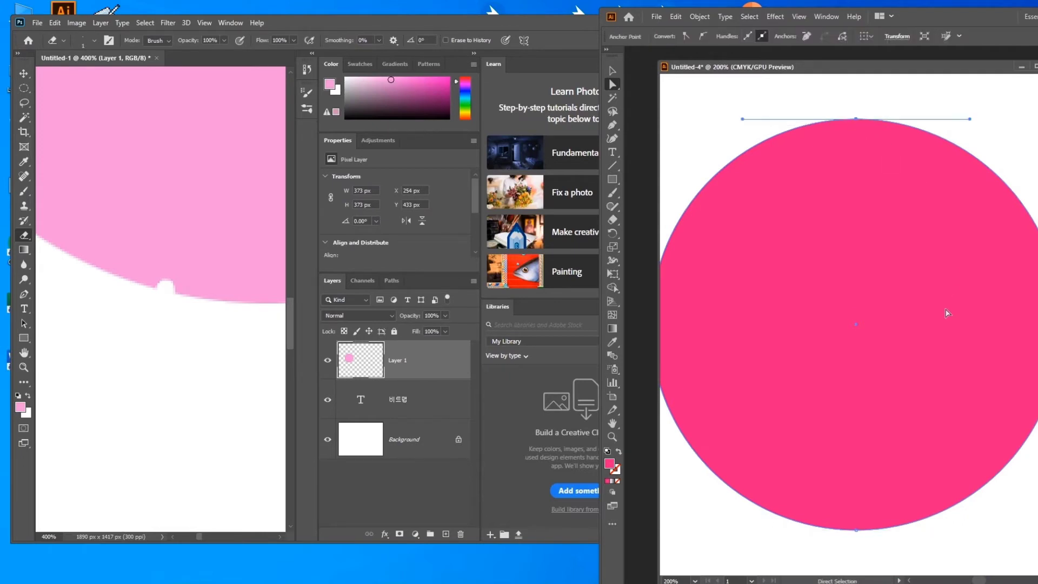
key("Delete")
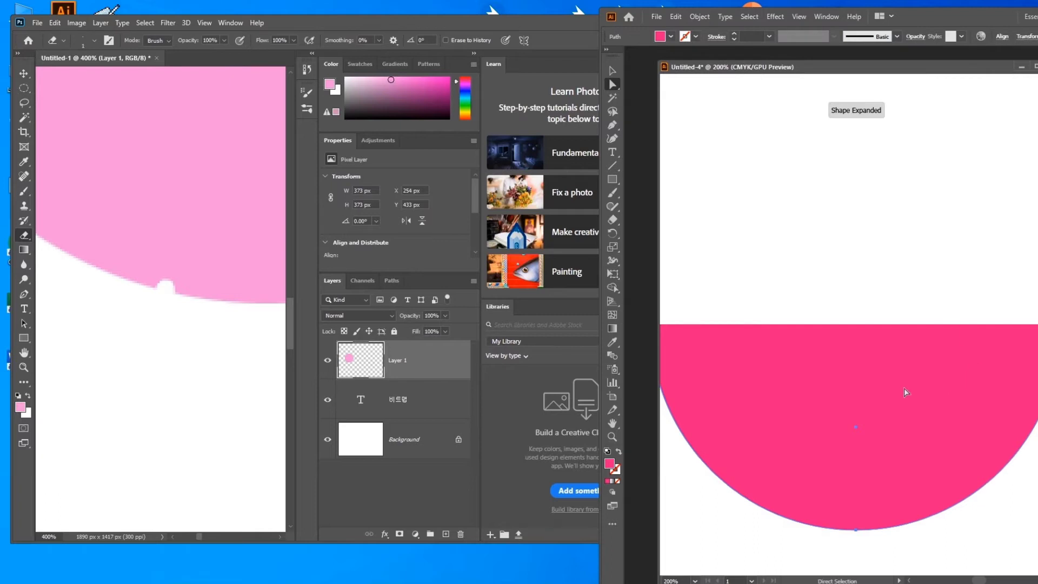
key("ctrl+1")
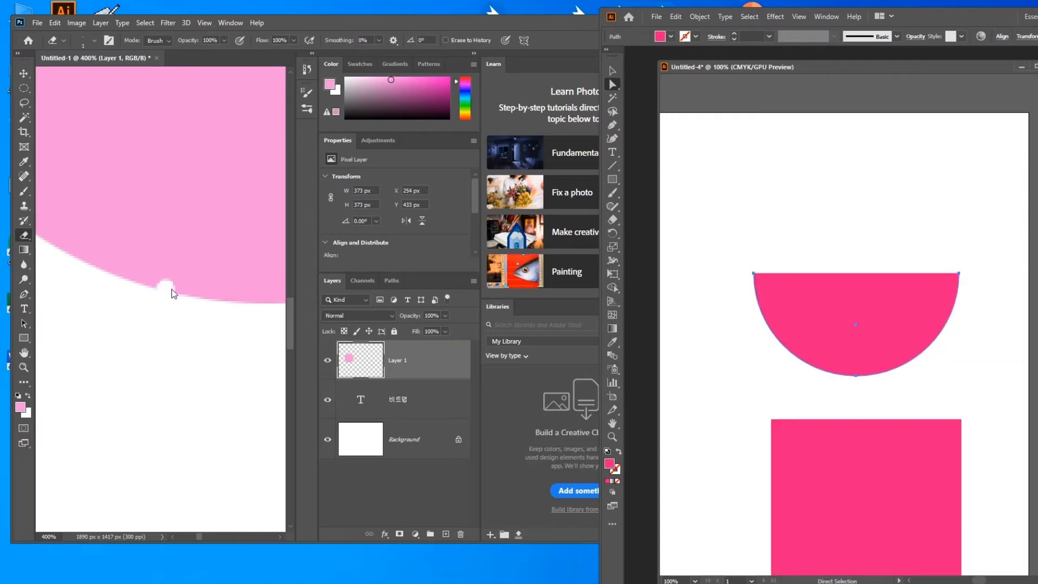
Step: Pull the half circle's upper-left anchor point upward and slightly left, and shift the Photoshop window left and down
left_click_drag(753, 274, 741, 176)
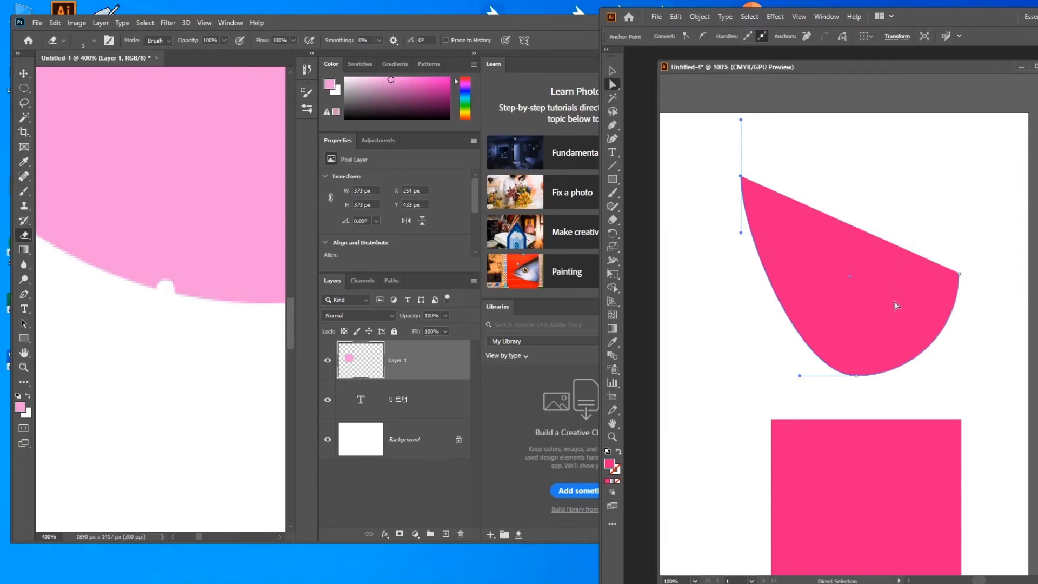
left_click_drag(476, 22, 455, 33)
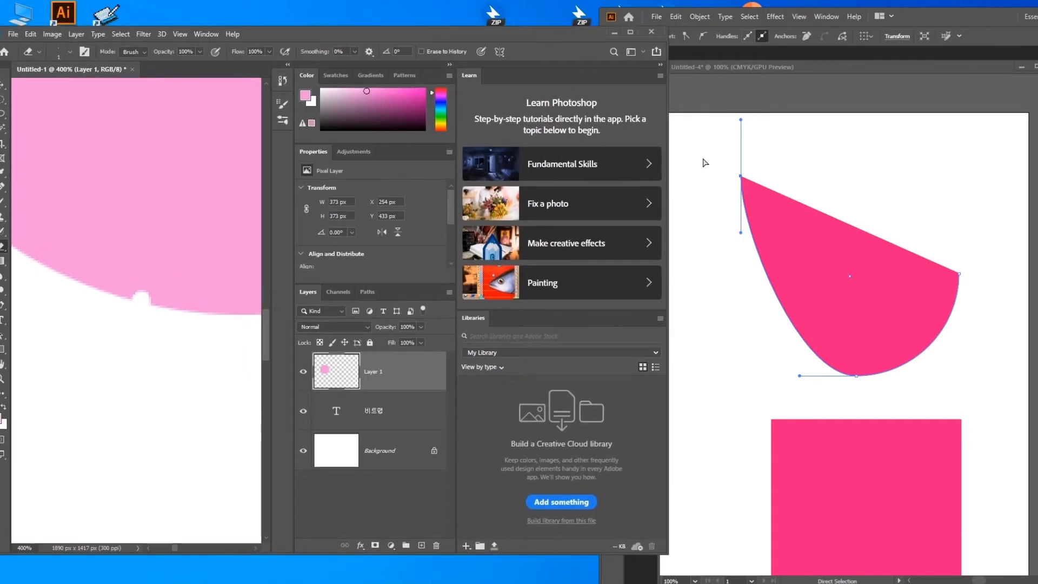
Step: Compare the bitmap circle's notched edge at 800% in Photoshop with the edited vector shape in Illustrator
left_click(914, 129)
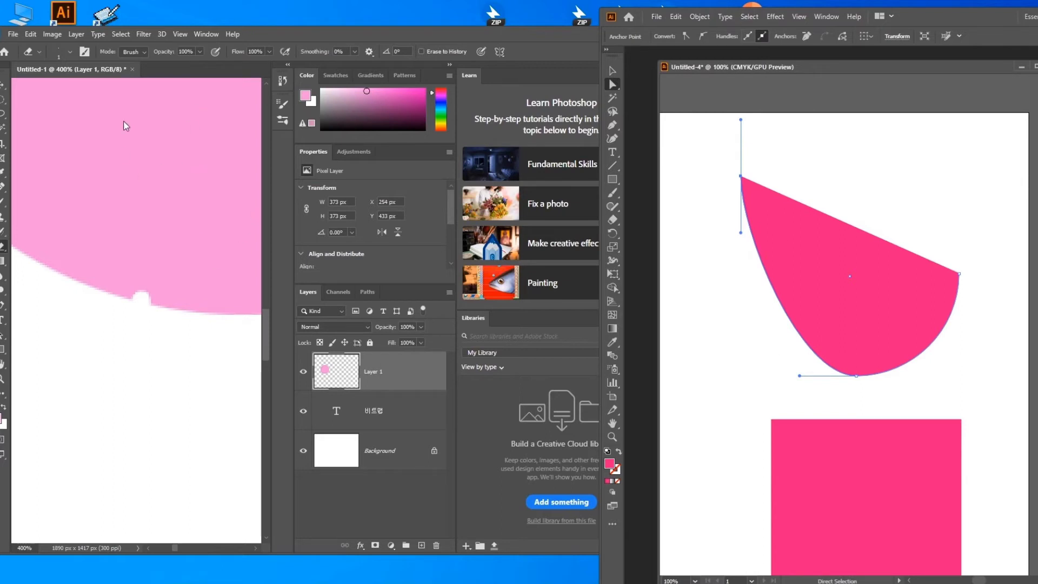
left_click(157, 325)
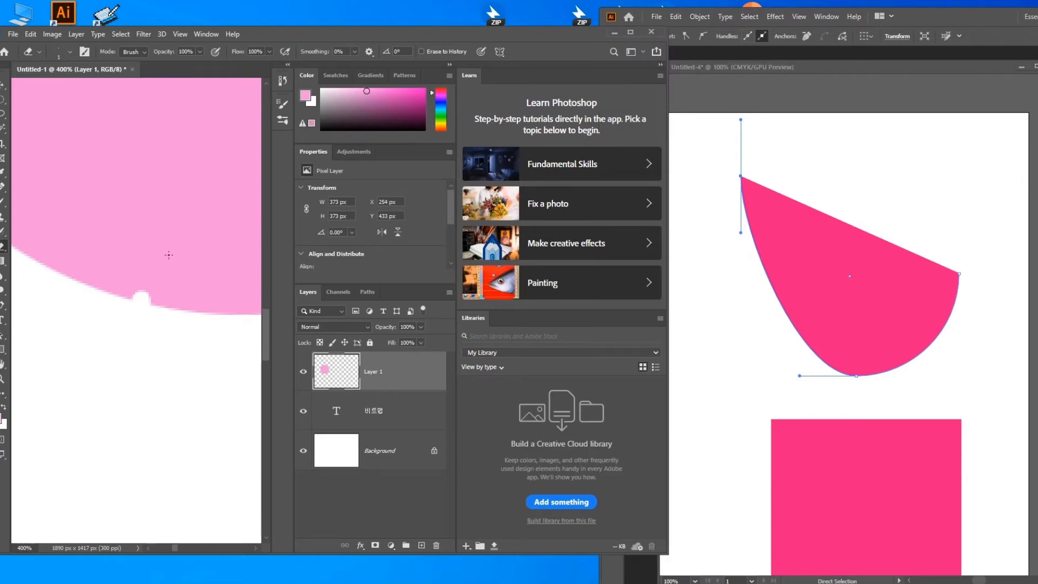
key("ctrl+plus")
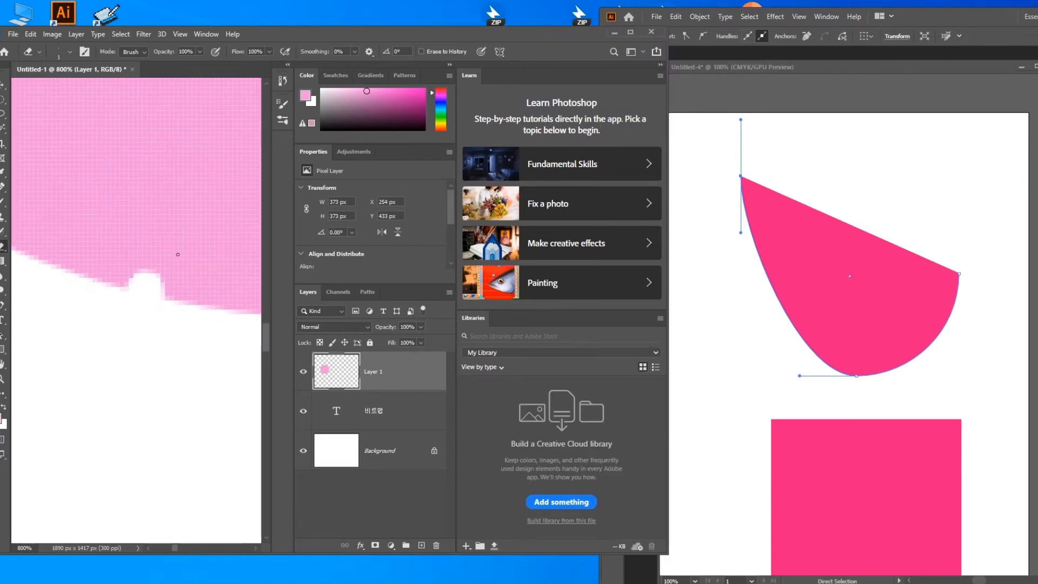
left_click(818, 88)
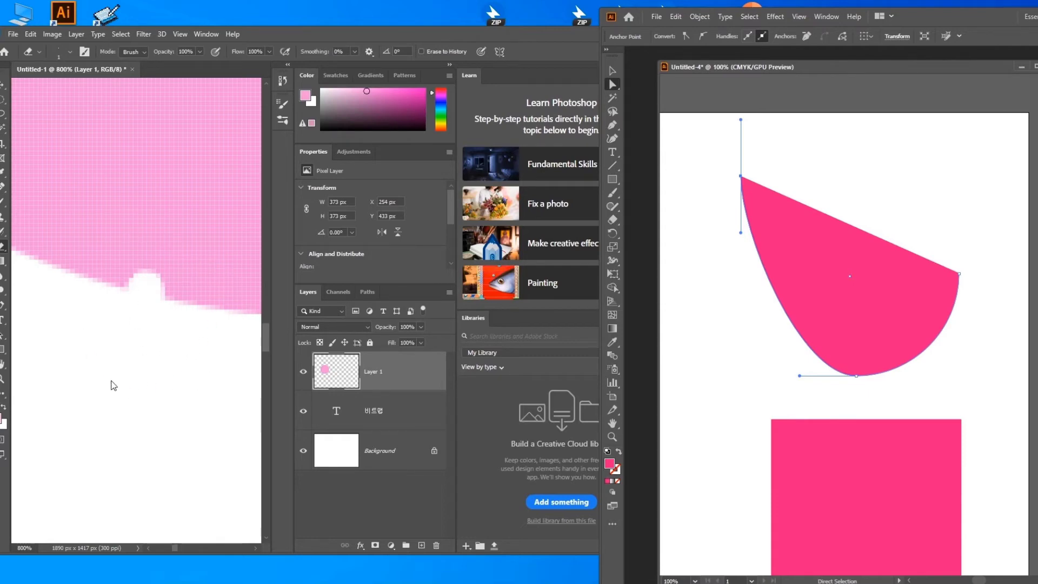
left_click_drag(747, 70, 720, 69)
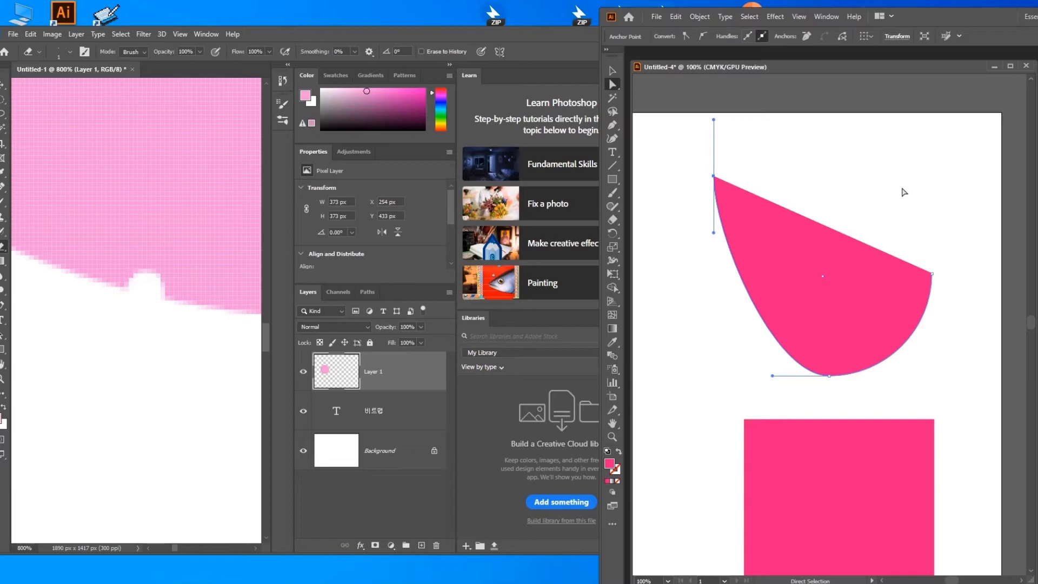
left_click(243, 28)
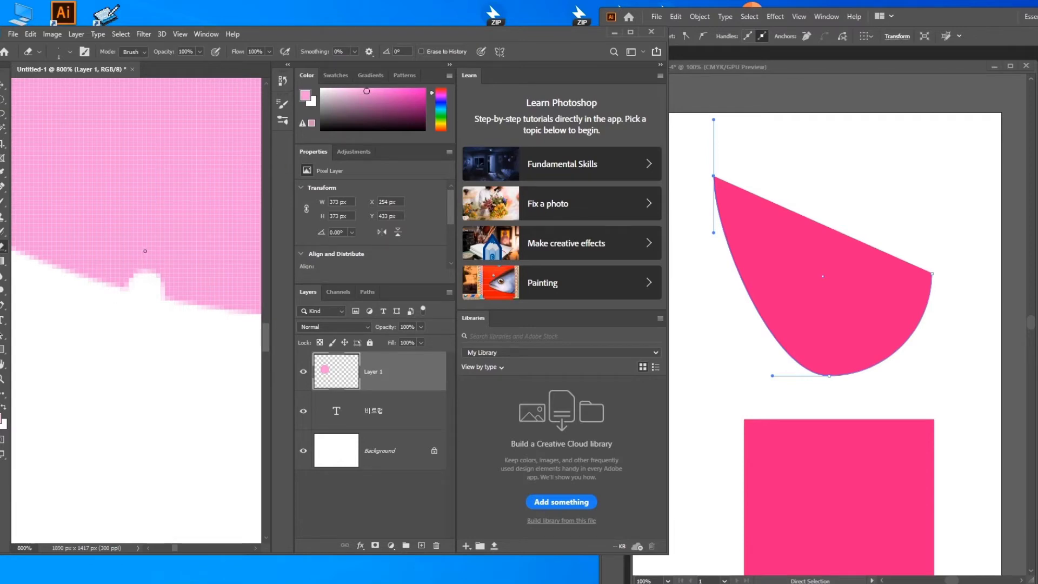
left_click(842, 76)
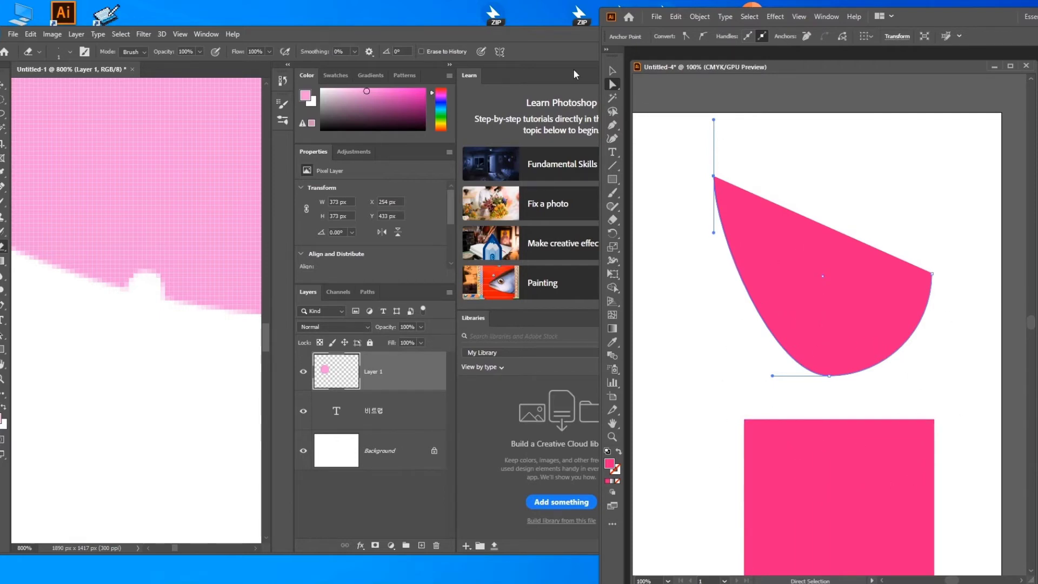
left_click(538, 37)
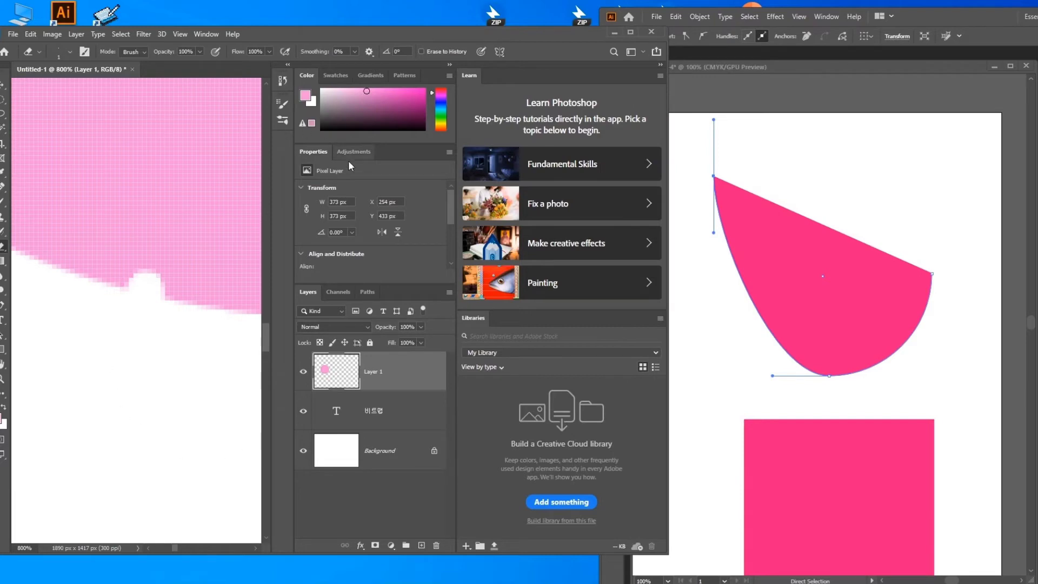
left_click(939, 77)
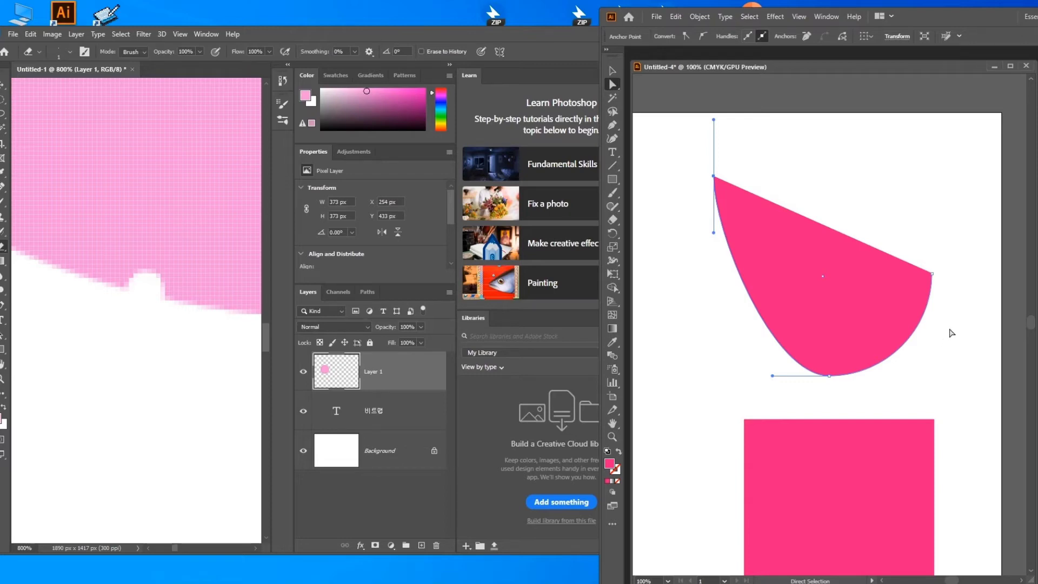
Step: Quit Photoshop without saving, maximize the Illustrator window and move its document window toward the middle of the workspace
left_click(599, 32)
left_click(651, 32)
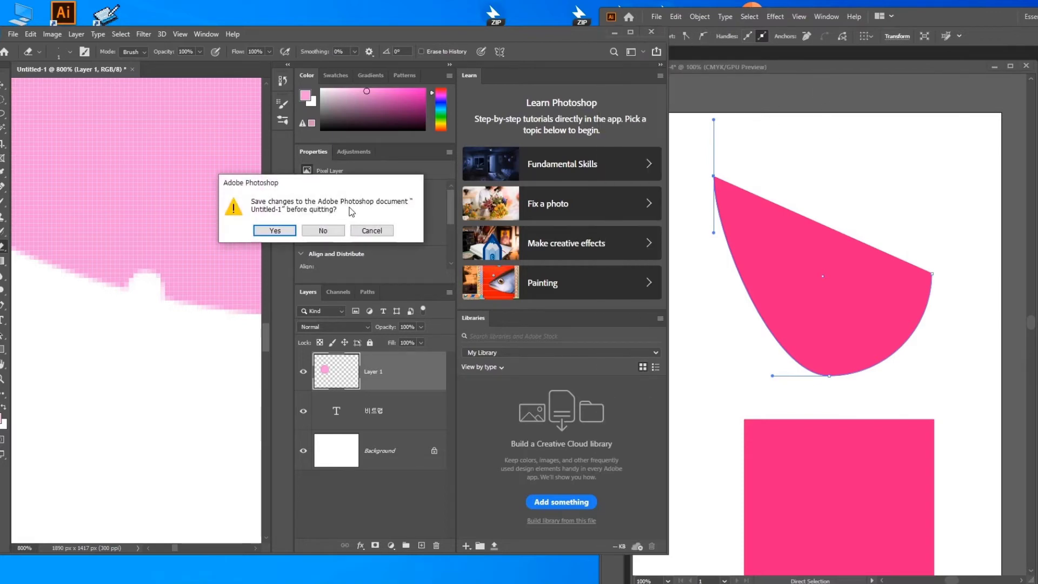
left_click(323, 230)
left_click_drag(933, 22, 609, 15)
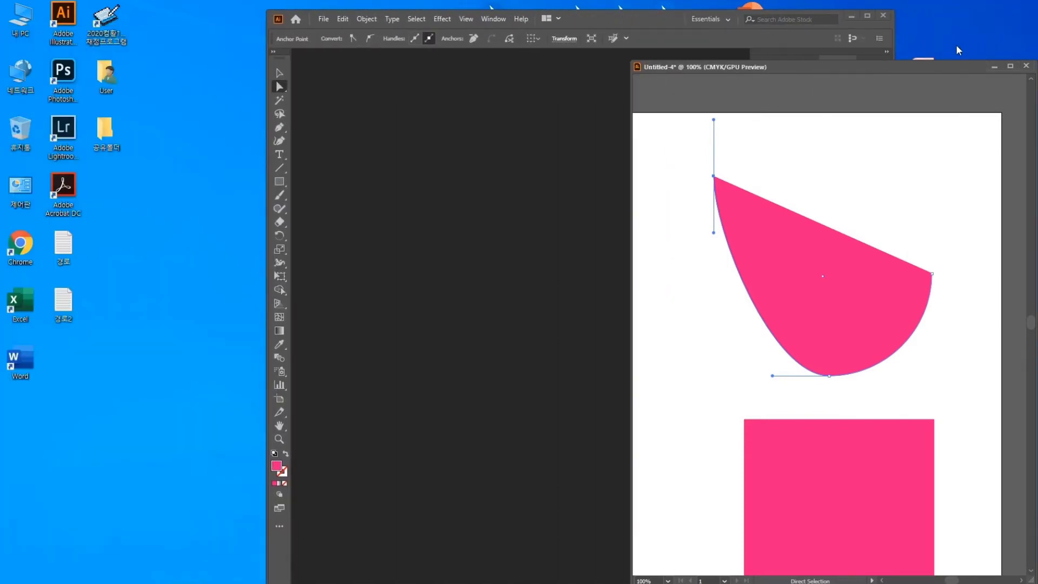
left_click(865, 17)
left_click_drag(940, 66, 517, 66)
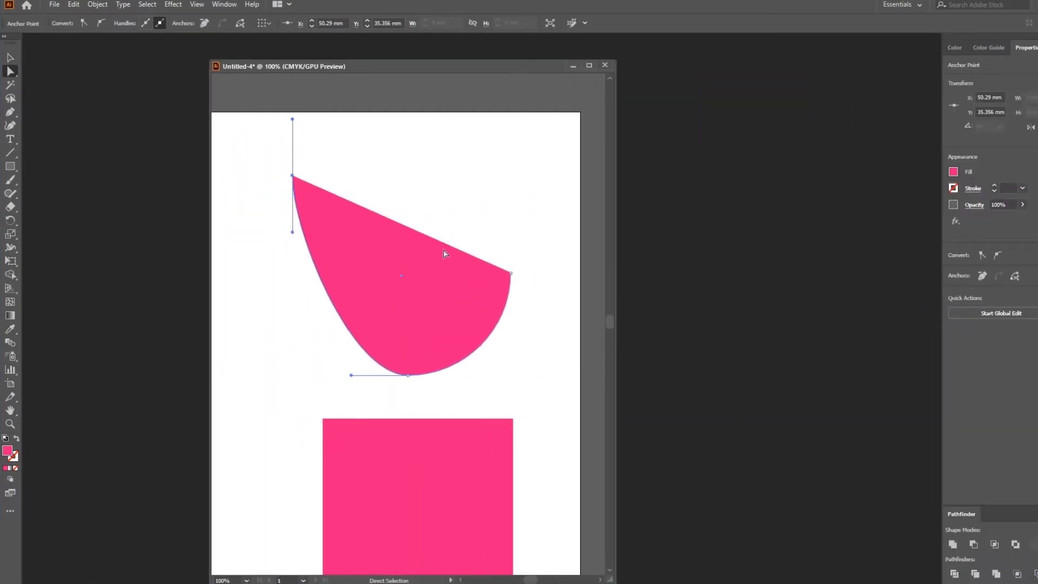
Step: Move the upper-left anchor point of the pink shape to about X 92 mm, Y 26 mm
left_click_drag(293, 176, 289, 194)
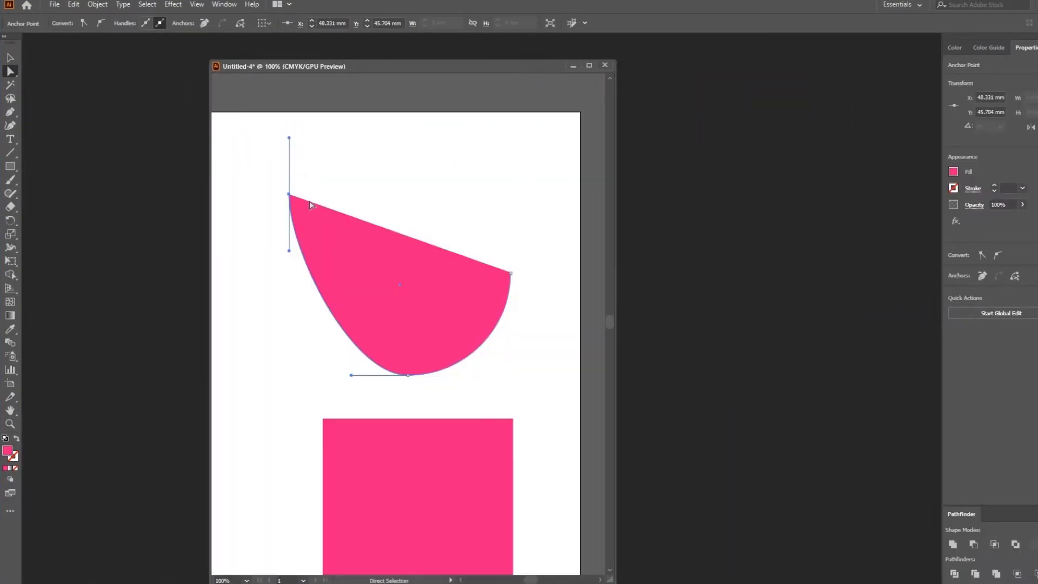
left_click(288, 191)
left_click(290, 195)
left_click_drag(289, 195, 371, 160)
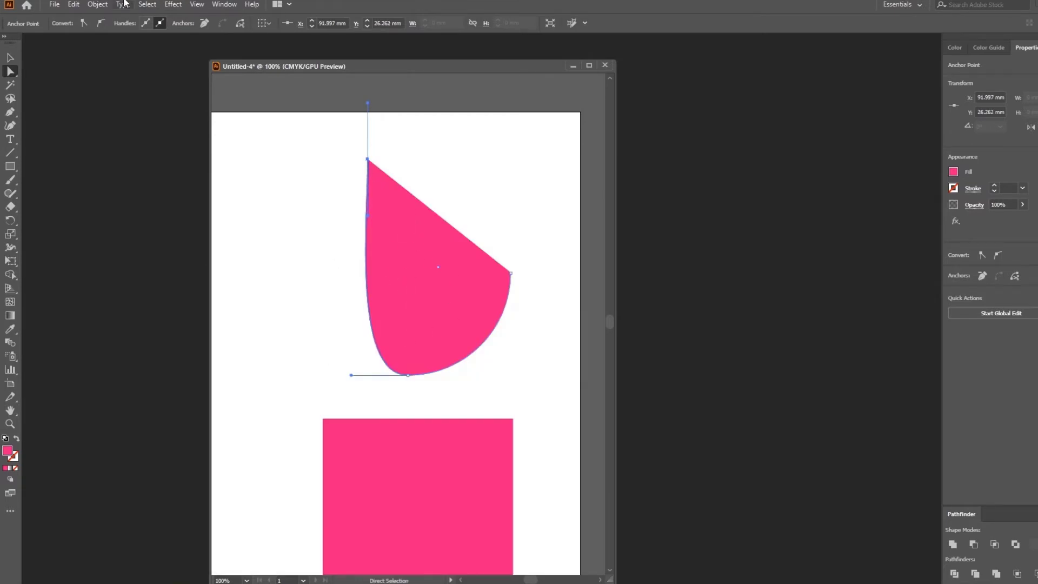
Step: Turn off Measurement Labels in the Smart Guides preferences
left_click(74, 4)
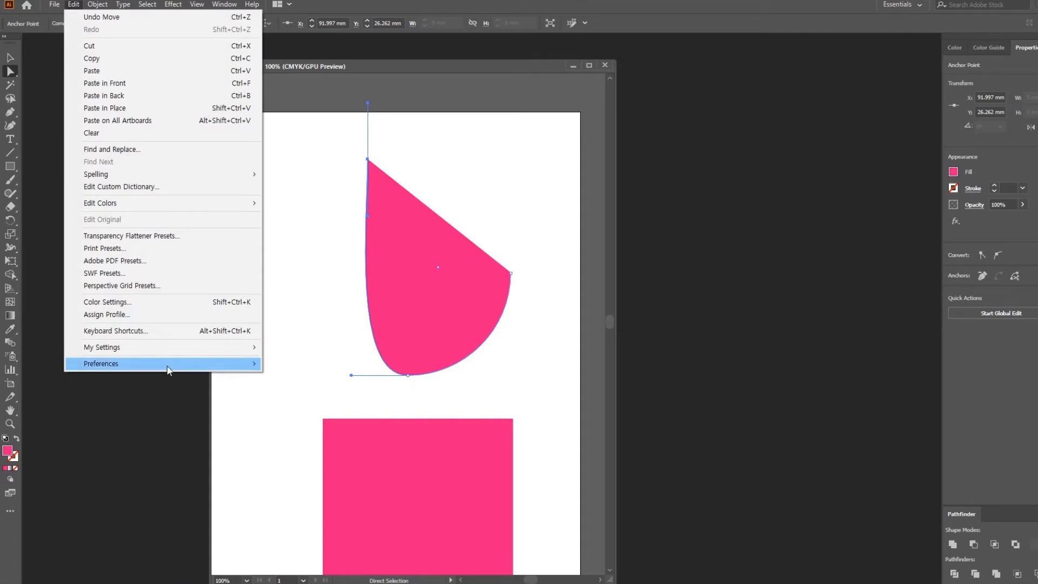
mouse_move(165, 366)
left_click(329, 365)
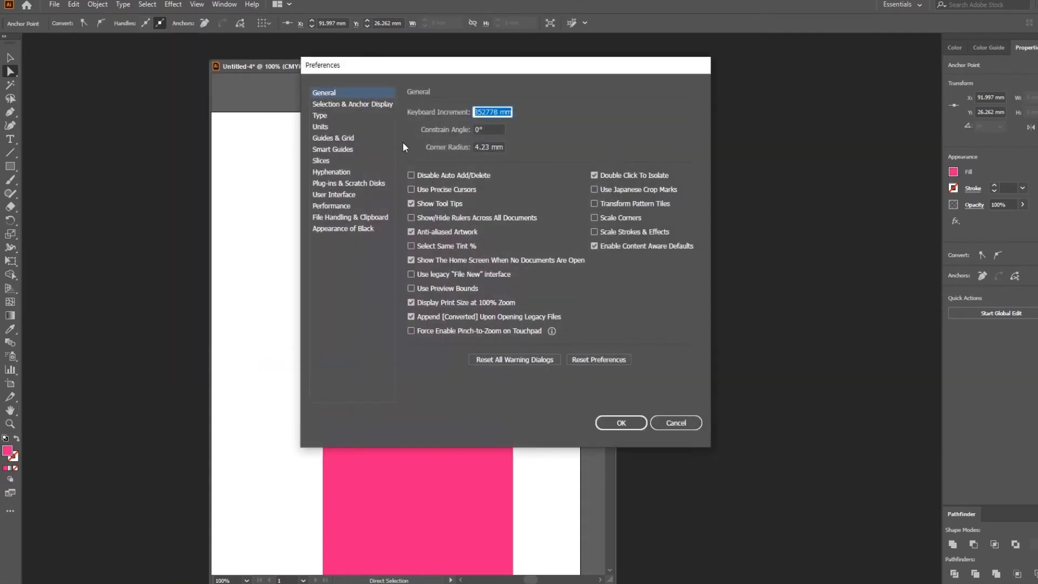
left_click(358, 106)
left_click(355, 116)
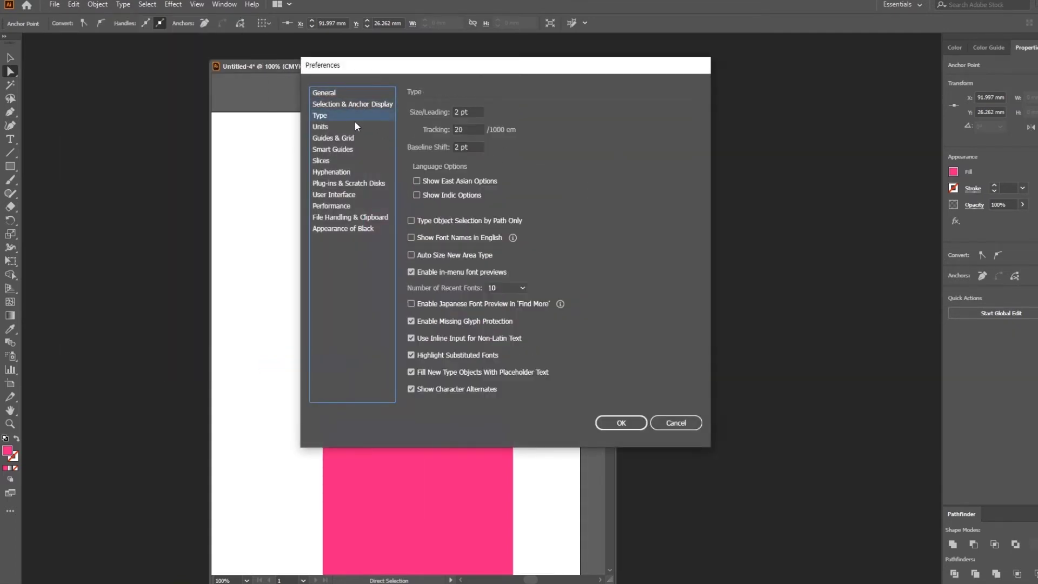
left_click(351, 151)
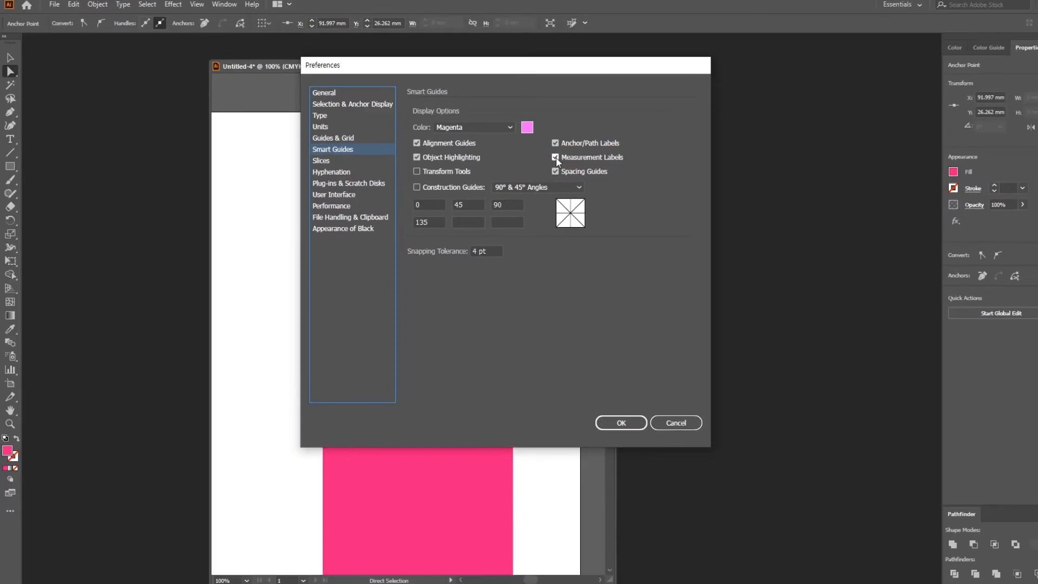
left_click(556, 157)
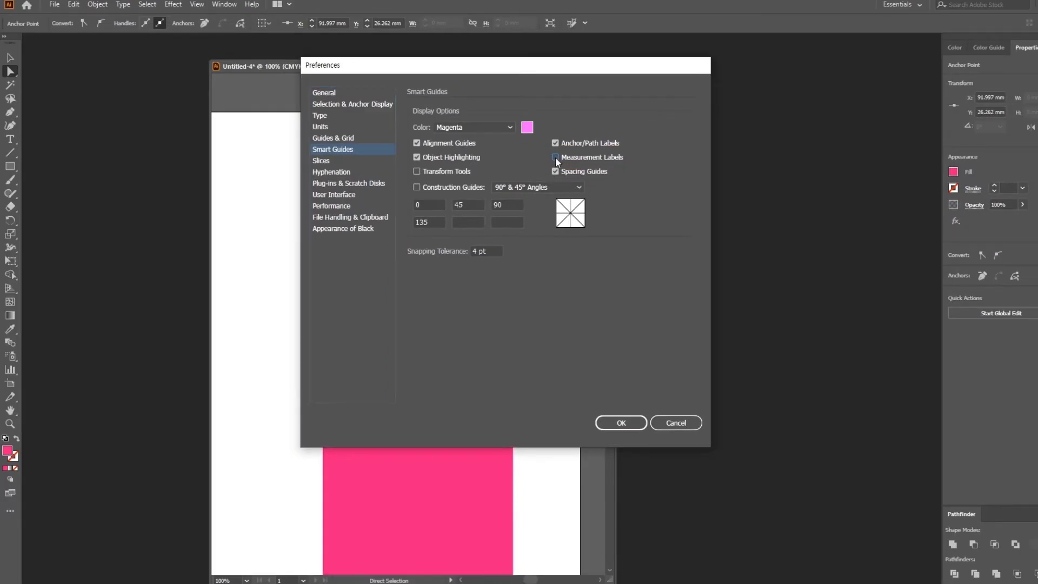
left_click(622, 422)
Step: Move the shape's top anchor point to about X 111 mm, Y 36 mm, and close the document without saving
left_click_drag(368, 160, 401, 180)
left_click(604, 65)
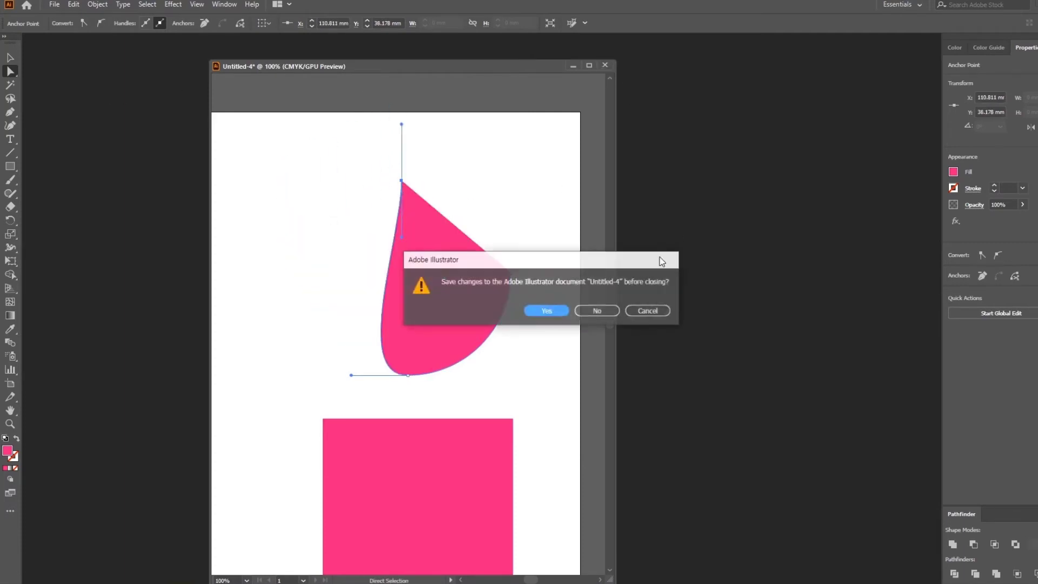
left_click(606, 311)
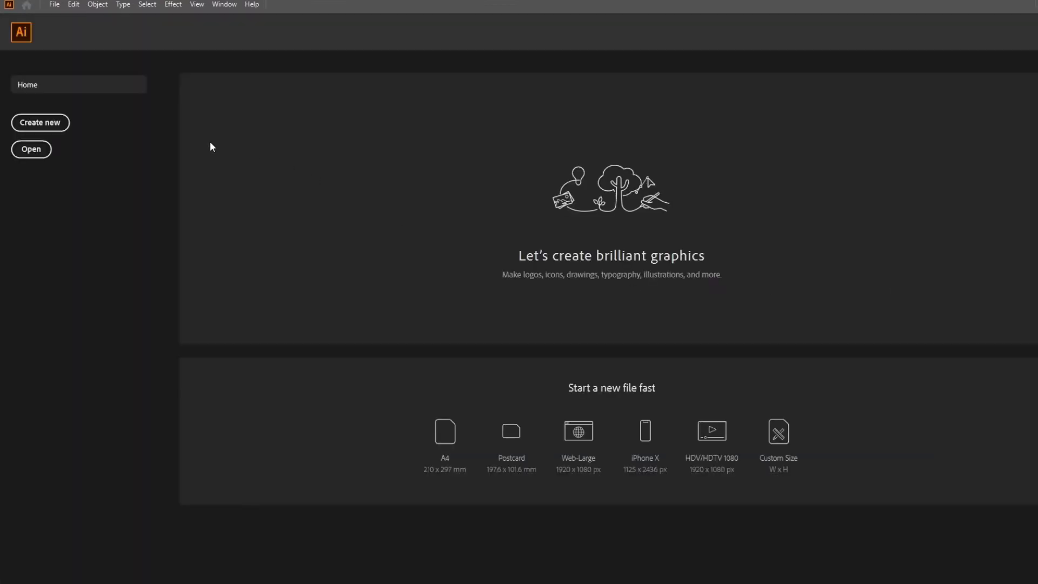
Step: Start a new document from the second recent A4 preset and set the bleed to 0 mm on all sides
left_click(54, 4)
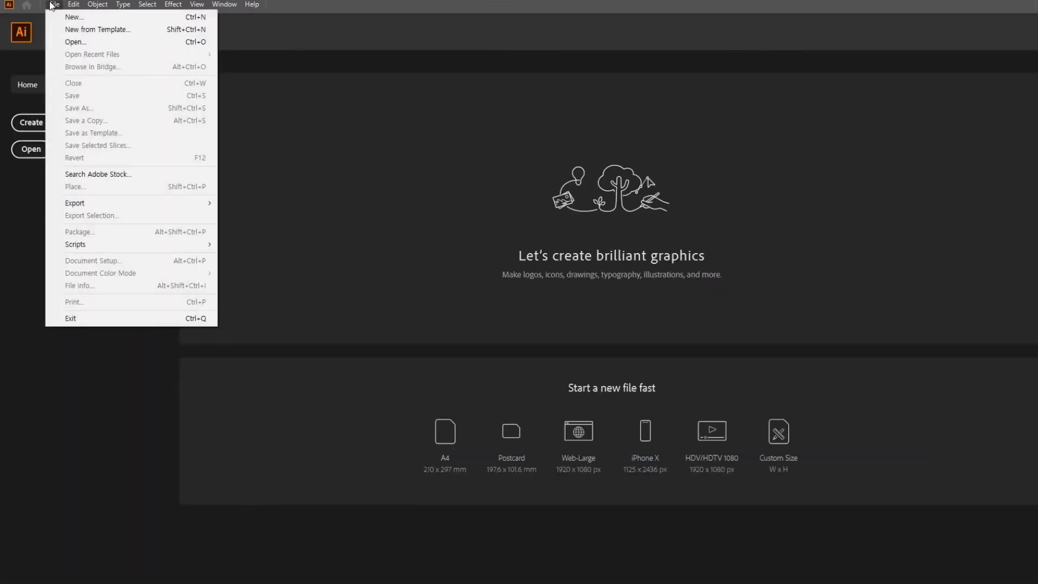
left_click(64, 17)
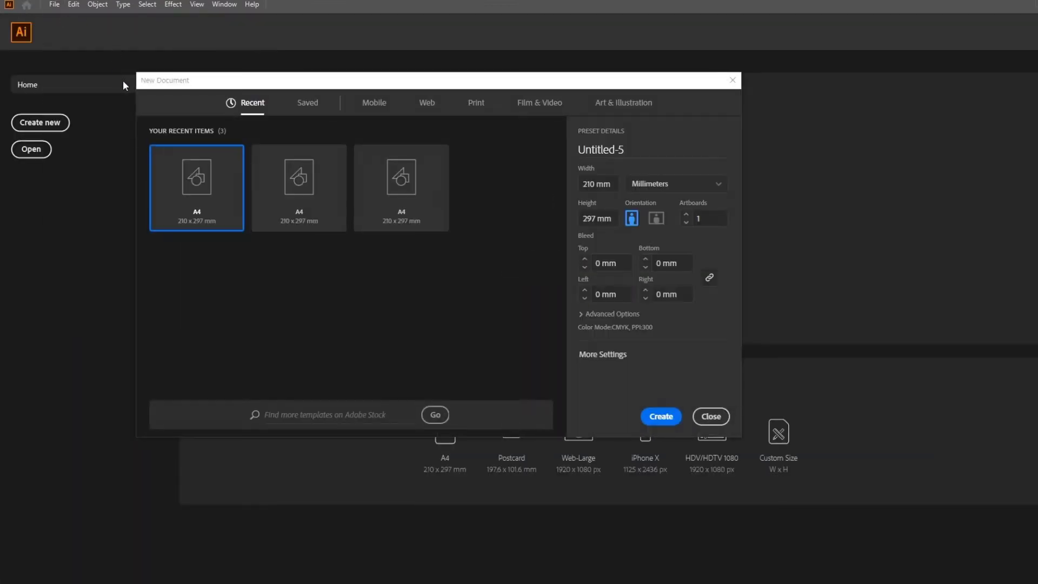
left_click(304, 205)
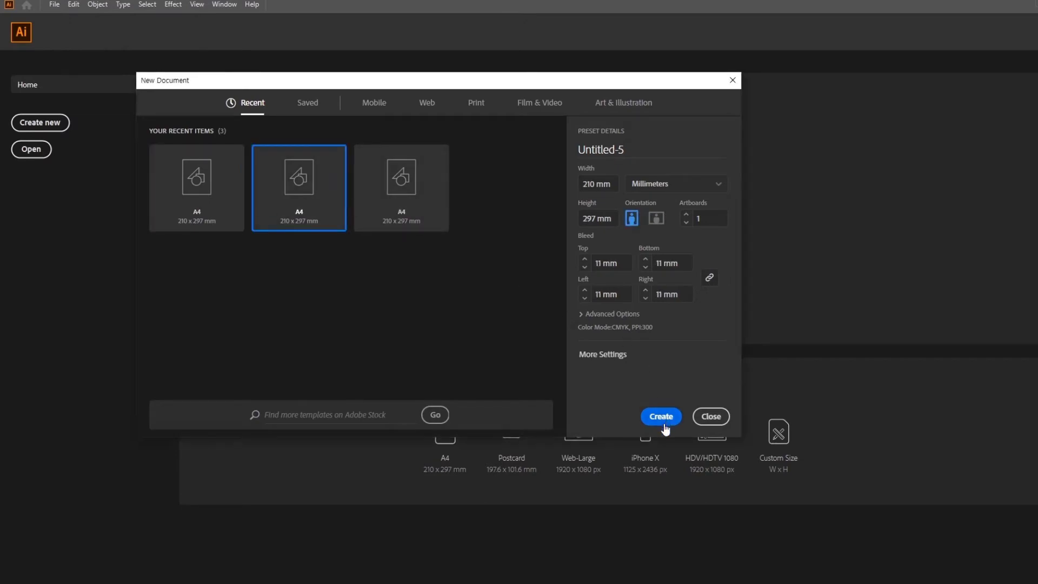
left_click(584, 267)
left_click(585, 267)
left_click(585, 267)
left_click(584, 267)
left_click(585, 267)
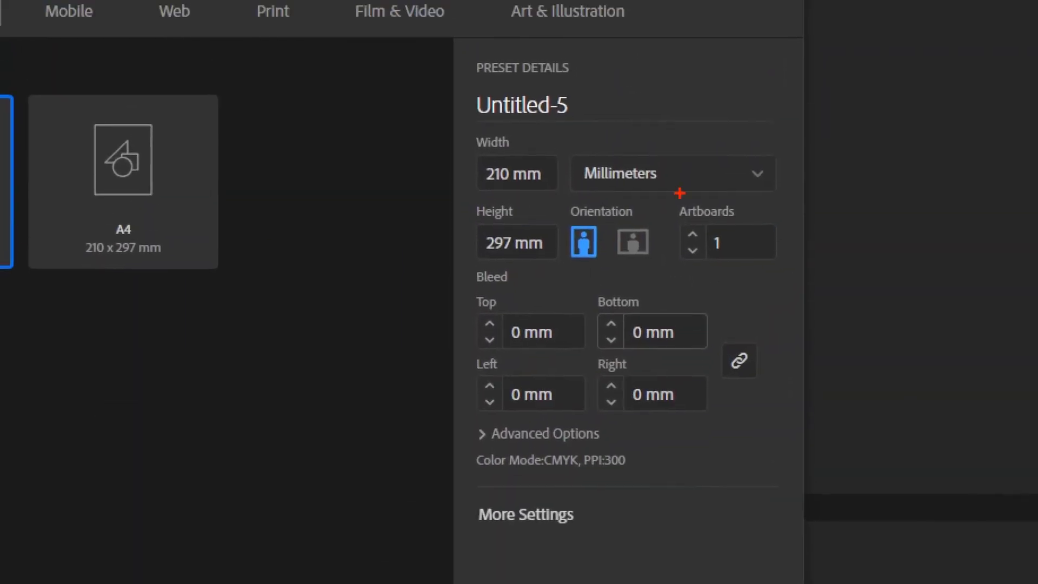
mouse_move(289, 21)
left_mouse_down()
mouse_move(462, 158)
mouse_move(276, 41)
mouse_move(322, 36)
left_mouse_up()
left_click_drag(507, 277, 746, 276)
mouse_move(598, 276)
left_mouse_down()
mouse_move(557, 238)
mouse_move(595, 277)
left_mouse_up()
mouse_move(748, 274)
left_mouse_down()
mouse_move(690, 273)
mouse_move(709, 296)
left_mouse_up()
mouse_move(506, 357)
left_mouse_down()
mouse_move(561, 303)
mouse_move(487, 362)
left_mouse_up()
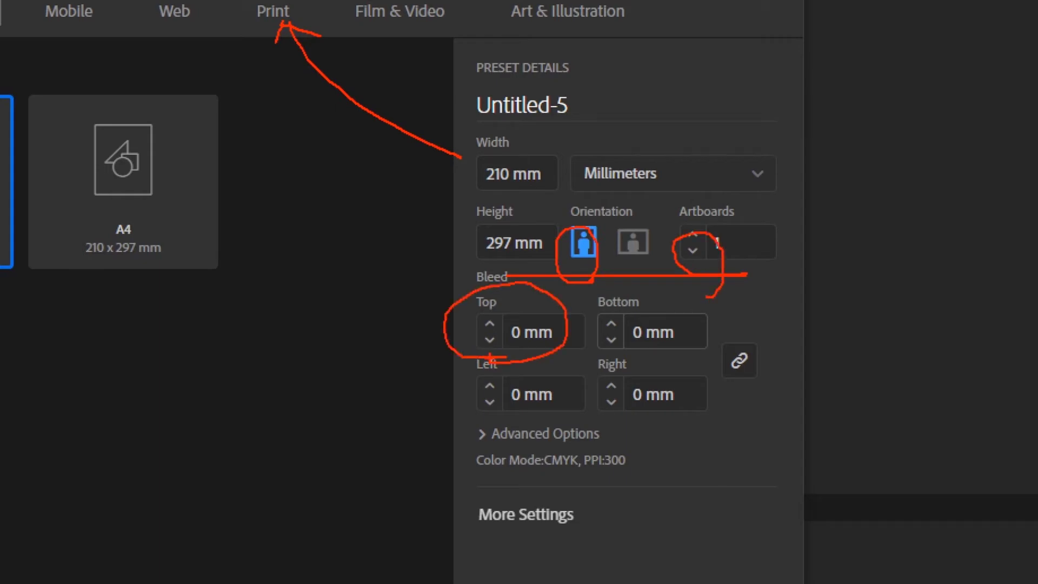
key("Escape")
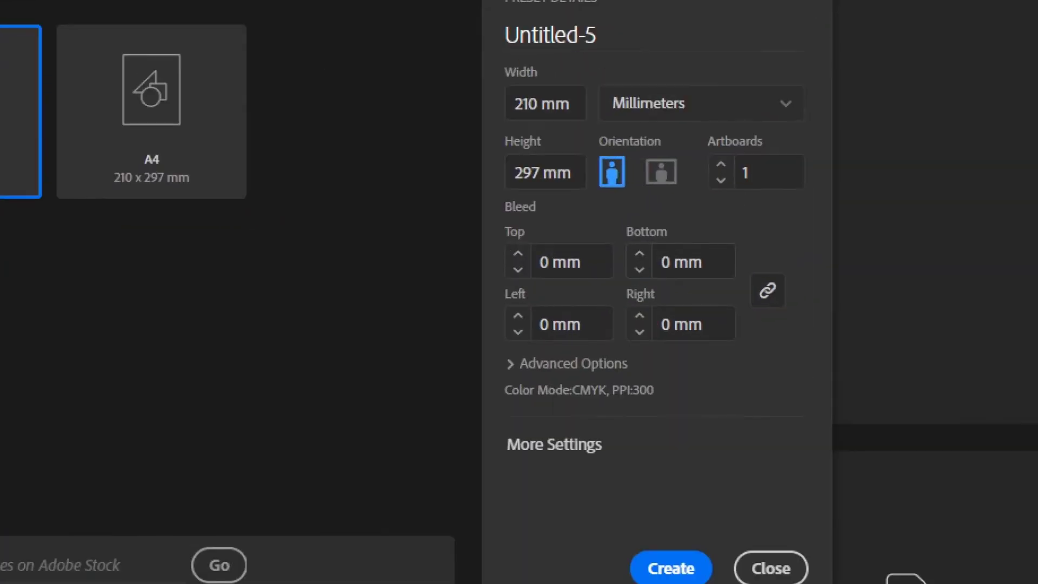
left_click_drag(605, 335, 634, 335)
mouse_move(616, 407)
left_mouse_down()
mouse_move(614, 376)
mouse_move(570, 373)
mouse_move(582, 405)
left_mouse_up()
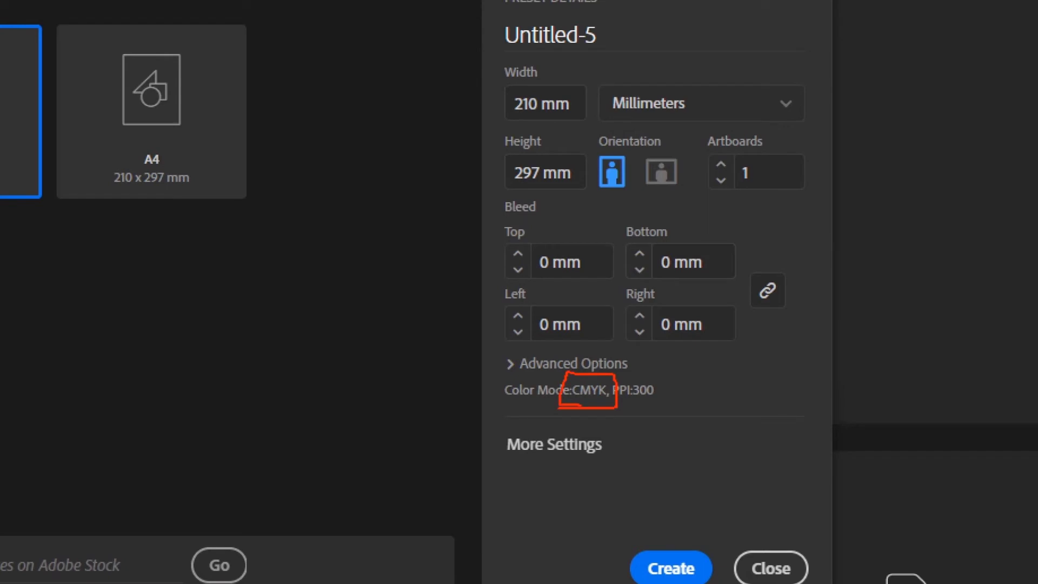
key("Escape")
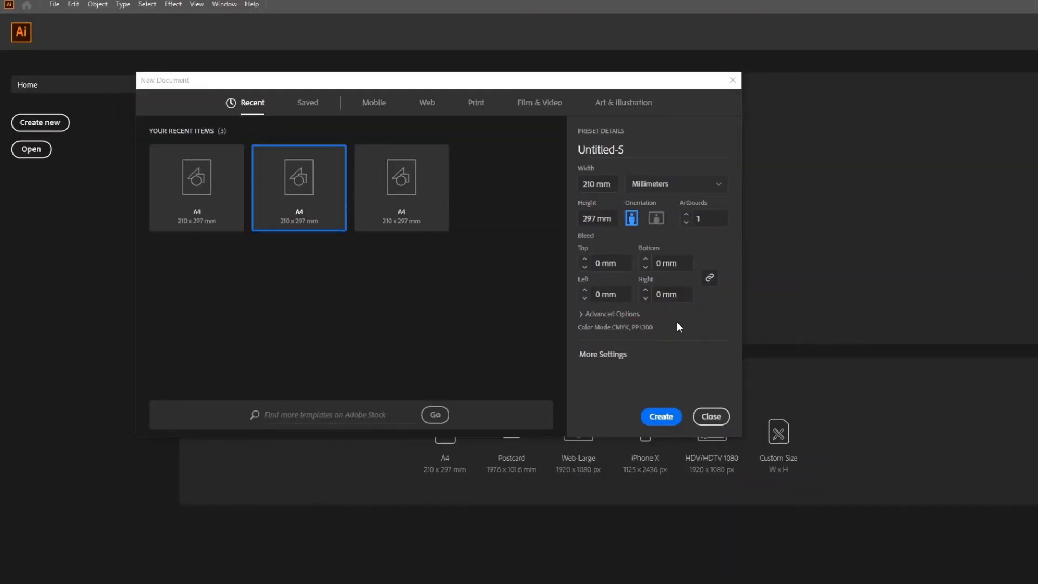
Step: Create the 210 x 297 mm portrait document with one artboard and CMYK color mode
left_click(673, 569)
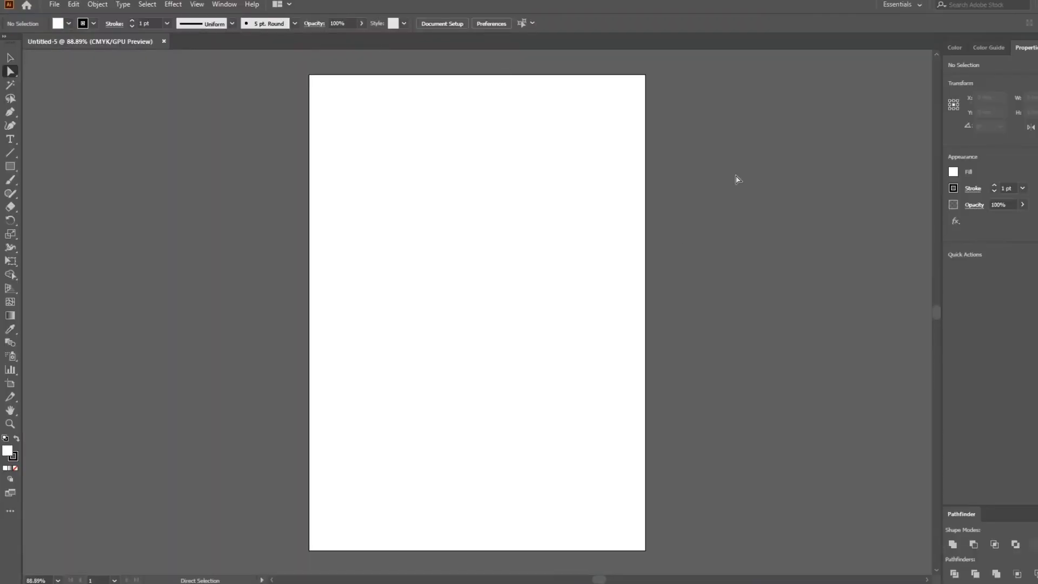
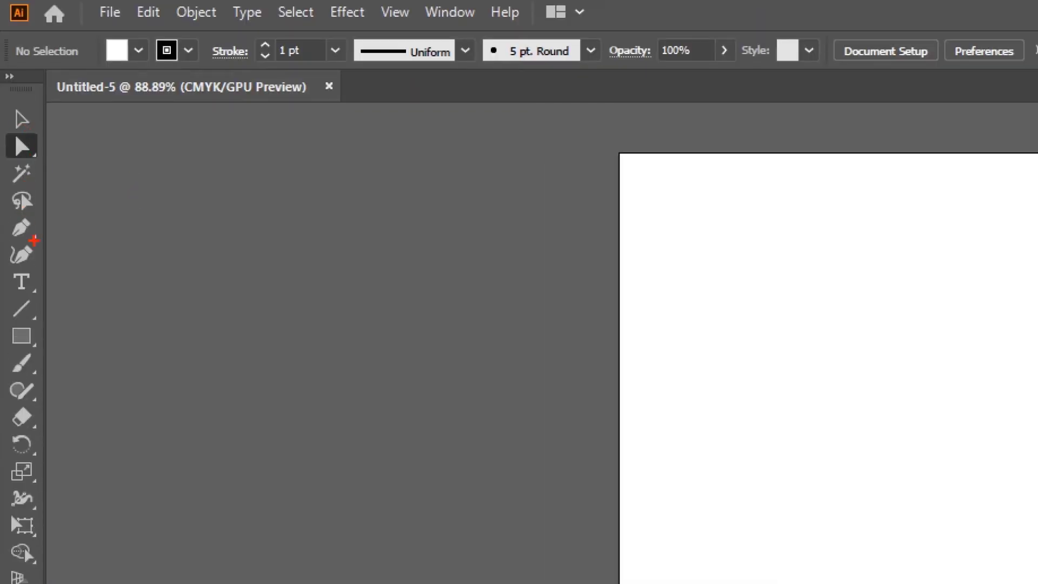
mouse_move(32, 352)
left_mouse_down()
mouse_move(1, 347)
mouse_move(3, 322)
mouse_move(32, 319)
mouse_move(41, 353)
left_mouse_up()
mouse_move(1, 319)
left_mouse_down()
mouse_move(40, 316)
mouse_move(43, 345)
mouse_move(140, 329)
mouse_move(67, 332)
left_mouse_up()
mouse_move(114, 307)
left_mouse_down()
mouse_move(142, 308)
mouse_move(142, 339)
left_mouse_up()
mouse_move(40, 347)
left_mouse_down()
mouse_move(101, 373)
mouse_move(41, 348)
mouse_move(46, 361)
mouse_move(60, 344)
left_mouse_up()
left_click_drag(42, 347, 46, 361)
mouse_move(42, 206)
left_mouse_down()
mouse_move(99, 207)
mouse_move(52, 219)
left_mouse_up()
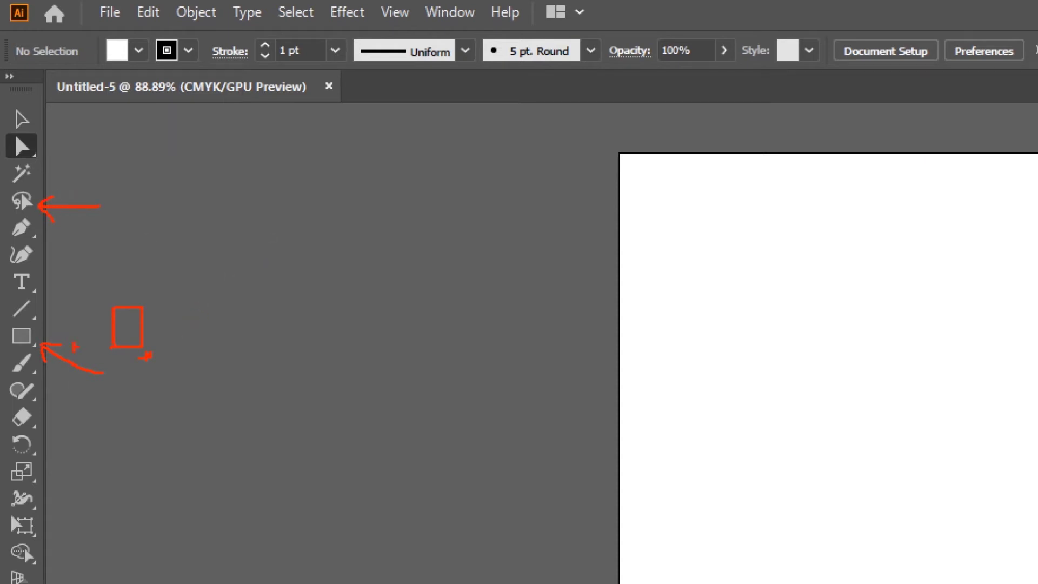
left_click_drag(42, 358, 56, 344)
mouse_move(215, 312)
left_mouse_down()
mouse_move(218, 342)
mouse_move(240, 335)
left_mouse_up()
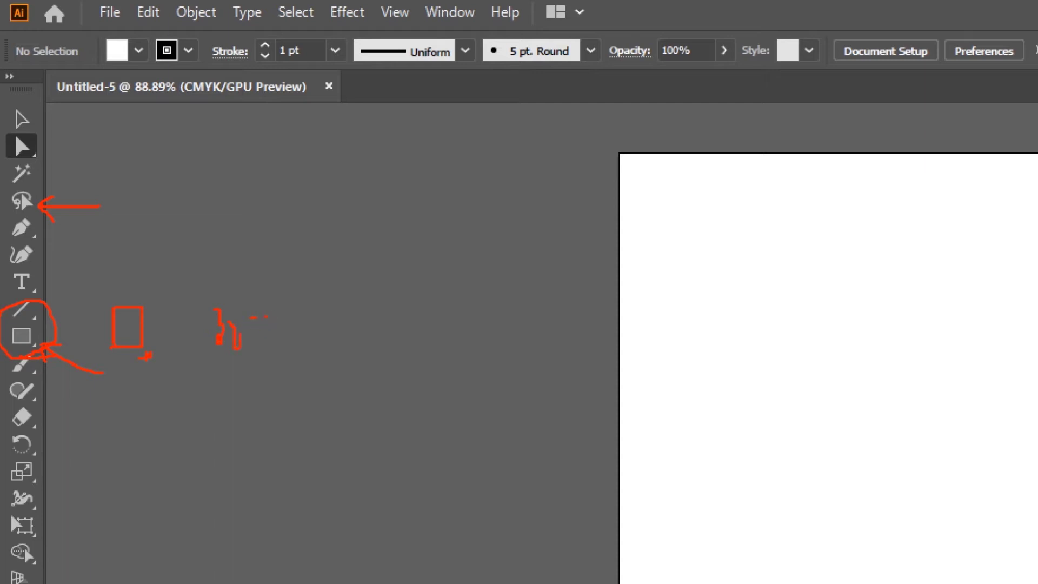
left_click_drag(349, 326, 322, 330)
left_click_drag(125, 190, 175, 228)
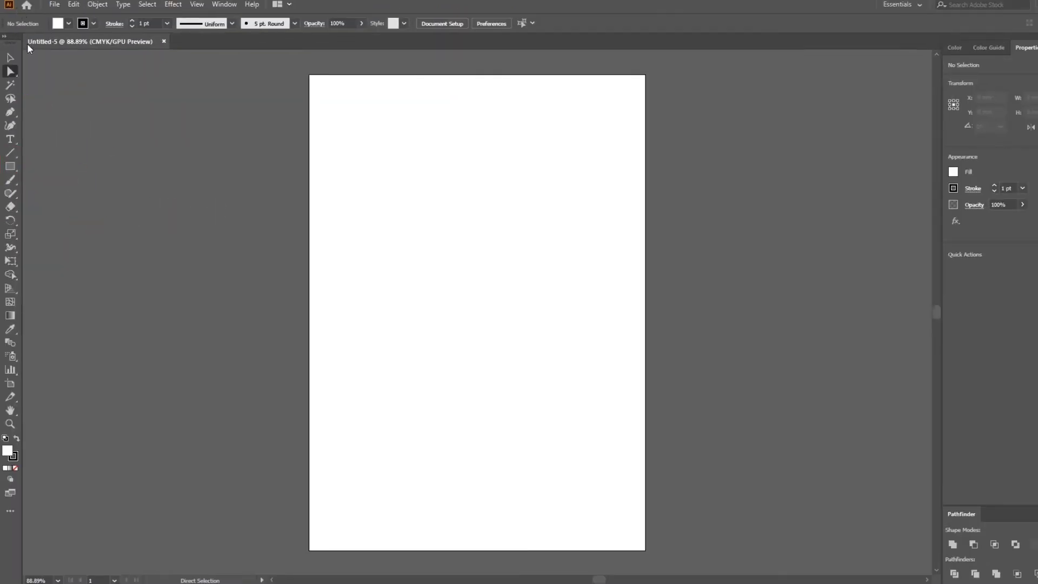
Step: Draw a rectangle about 114 x 102 mm in the upper half of the artboard with the Rectangle tool
left_click(14, 171)
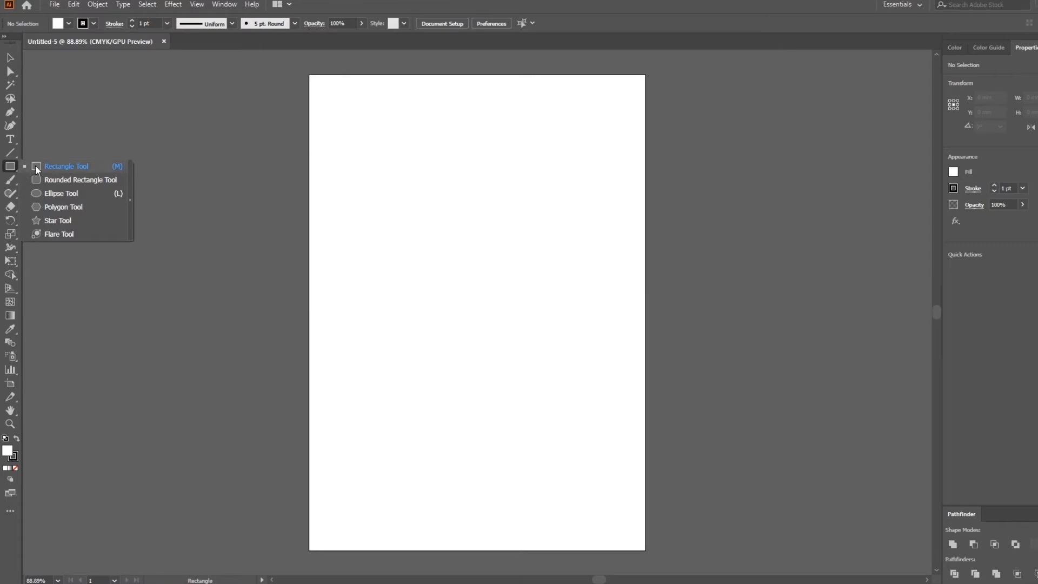
left_click(54, 206)
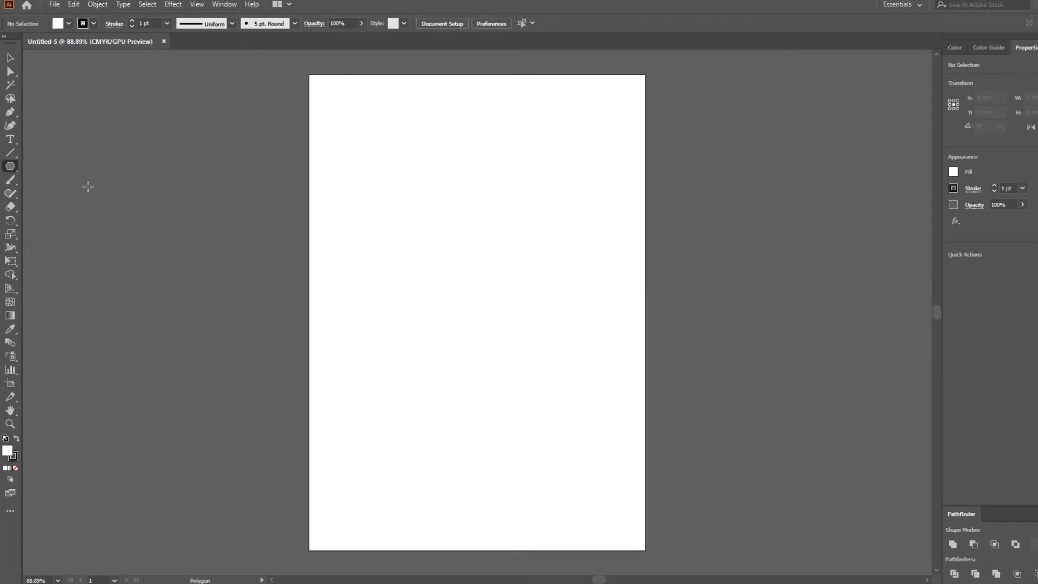
left_click(10, 168)
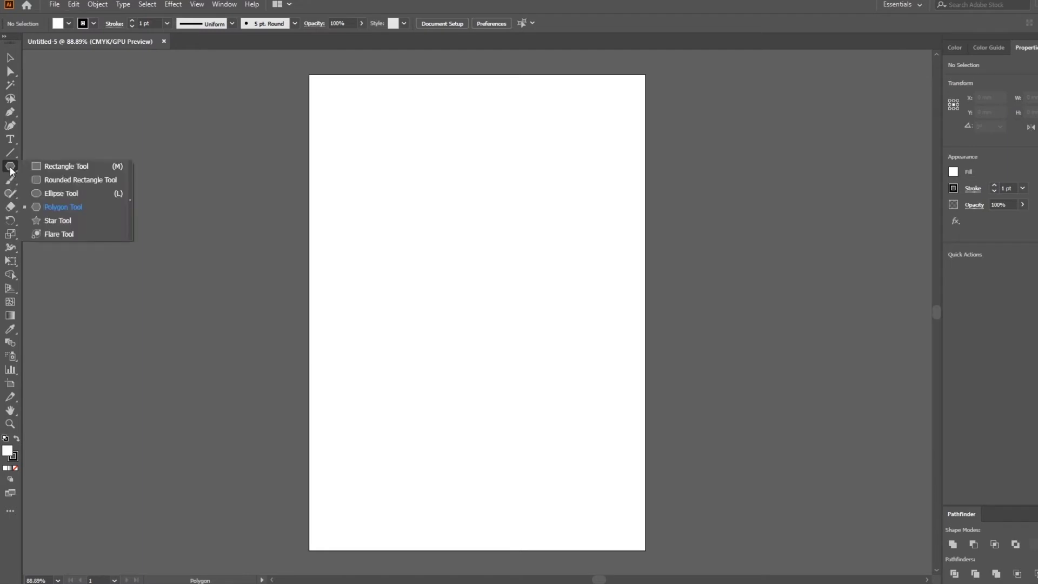
left_click(55, 168)
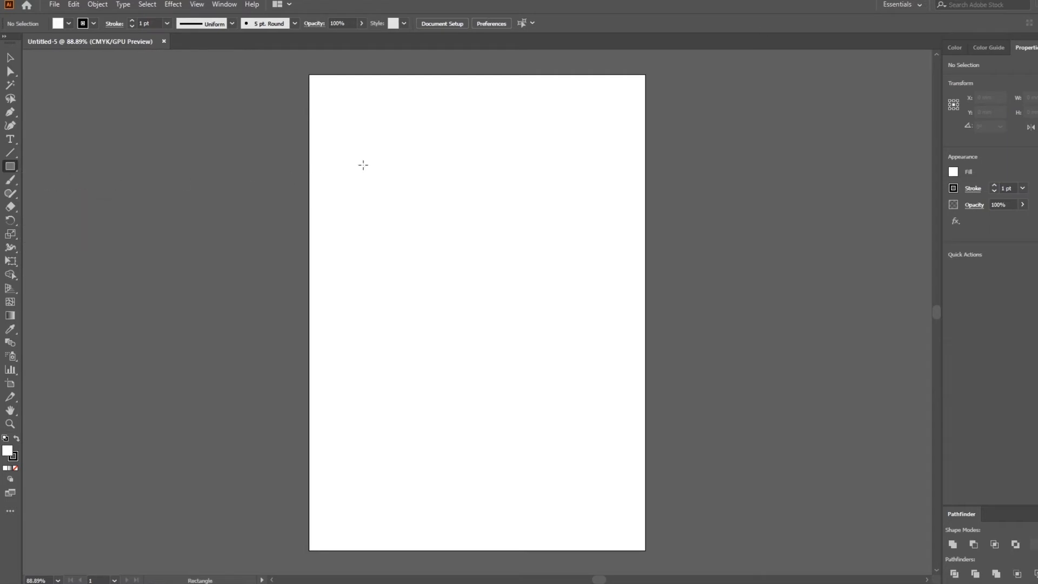
left_click_drag(359, 136, 542, 299)
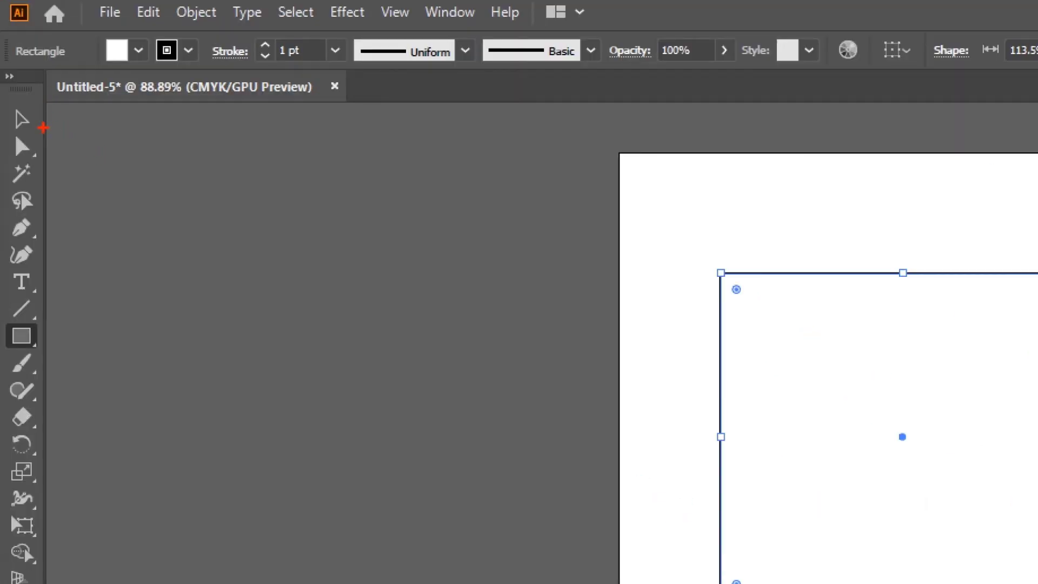
left_click_drag(42, 127, 162, 169)
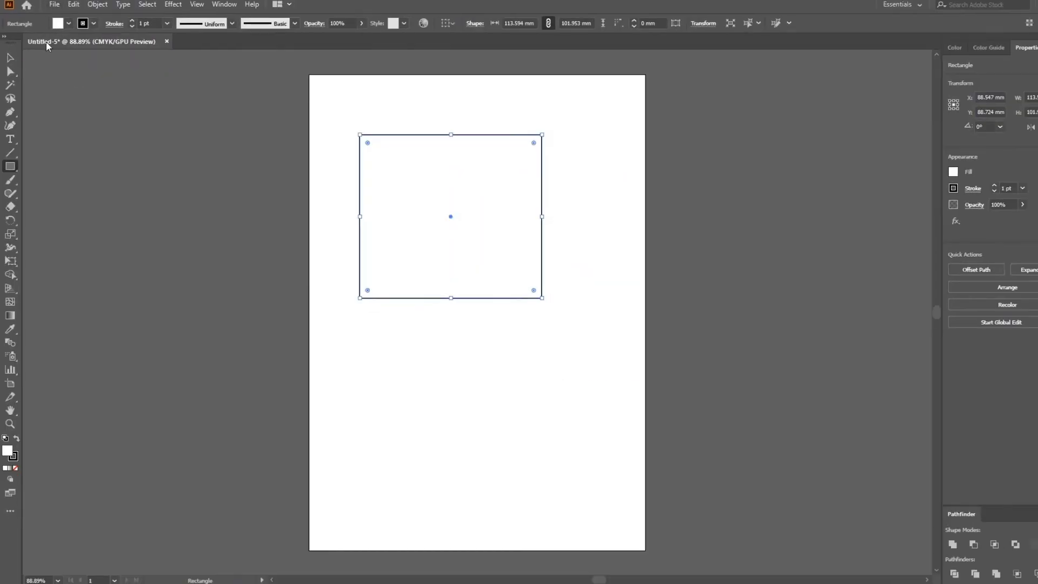
Step: Move the rectangle up and to the right, to about X 113 mm, Y 75 mm
left_click(11, 58)
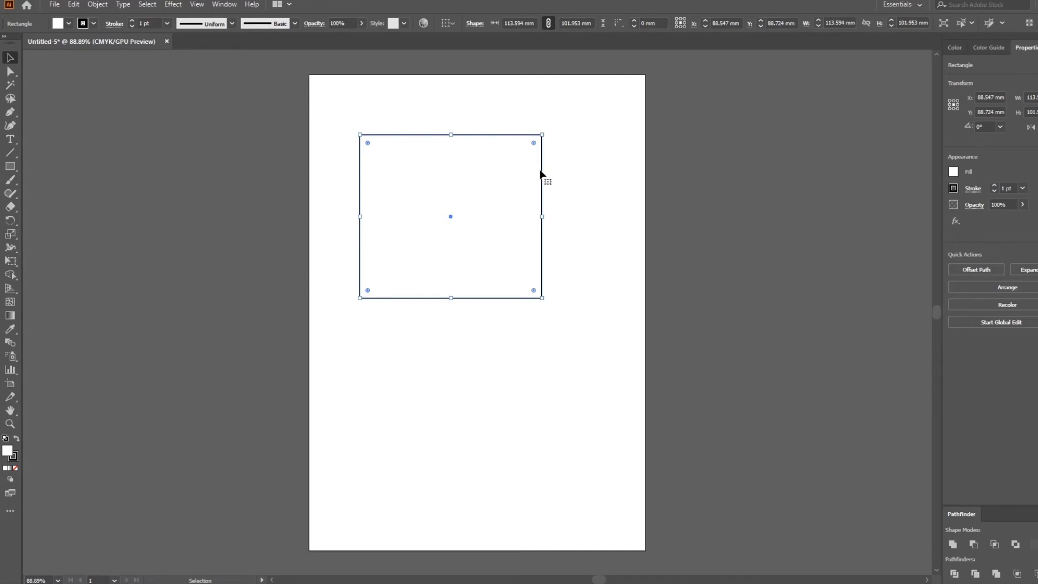
left_click_drag(464, 162, 566, 140)
left_click_drag(577, 176, 538, 188)
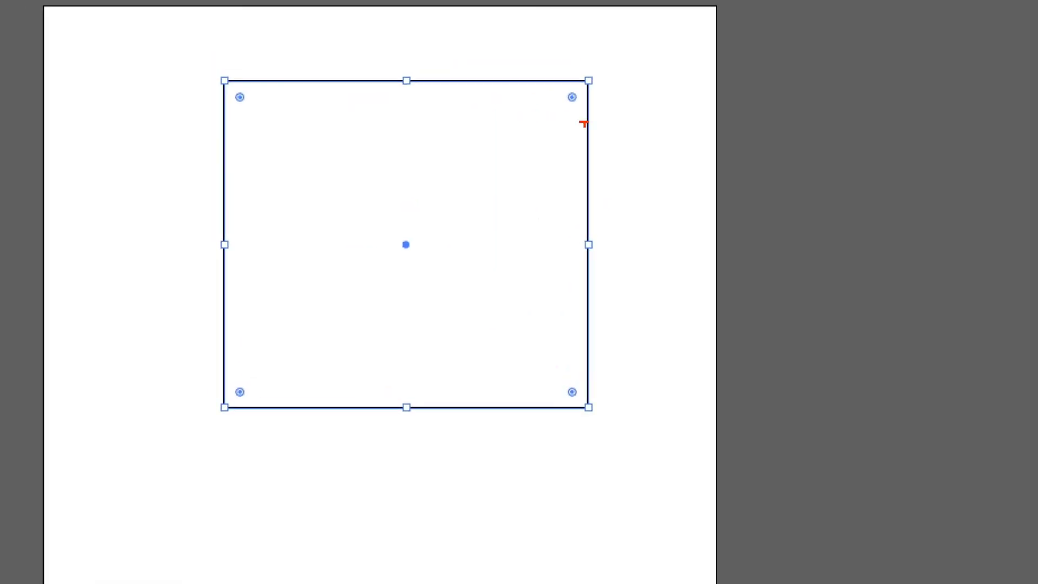
mouse_move(598, 101)
left_mouse_down()
mouse_move(611, 90)
mouse_move(605, 108)
left_mouse_up()
mouse_move(617, 449)
left_mouse_down()
mouse_move(568, 373)
mouse_move(594, 441)
left_mouse_up()
mouse_move(240, 436)
left_mouse_down()
mouse_move(269, 419)
mouse_move(241, 441)
left_mouse_up()
mouse_move(251, 124)
left_mouse_down()
mouse_move(187, 102)
mouse_move(252, 67)
left_mouse_up()
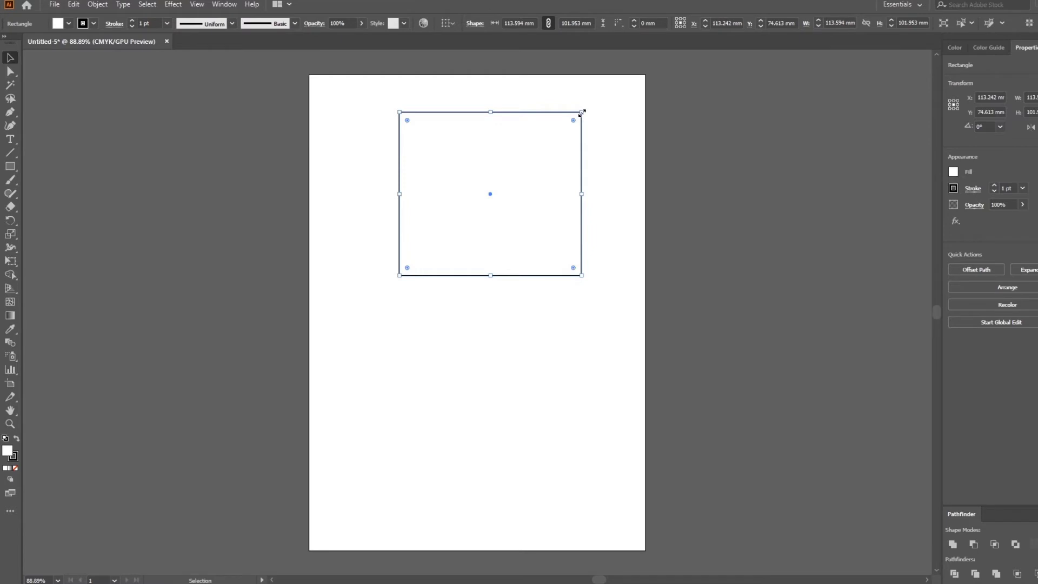
Step: Resize the rectangle by its corner to about 120 x 100 mm and rotate it to about 288°
left_click_drag(582, 112, 517, 183)
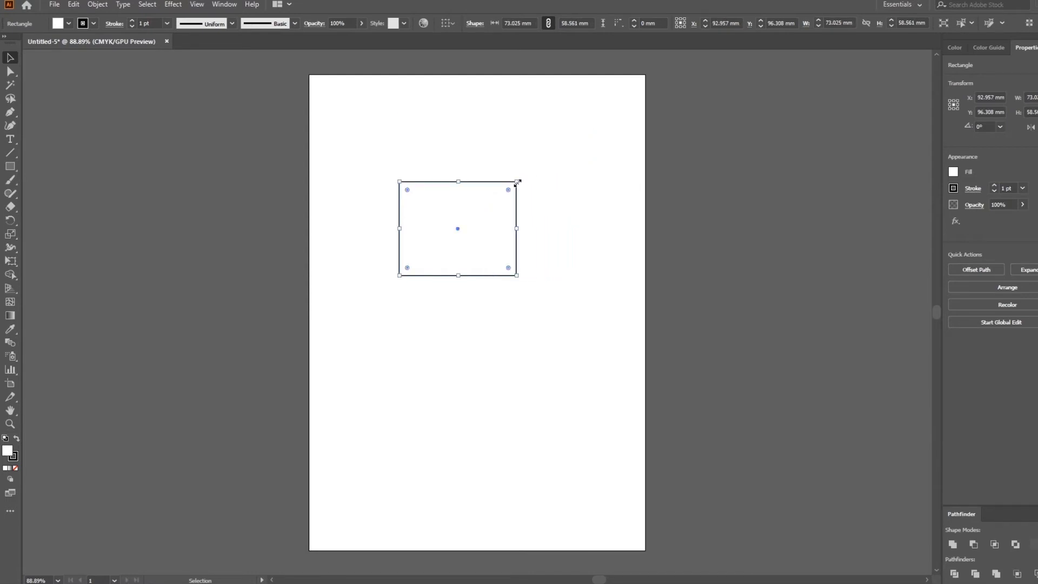
left_click_drag(517, 182, 593, 115)
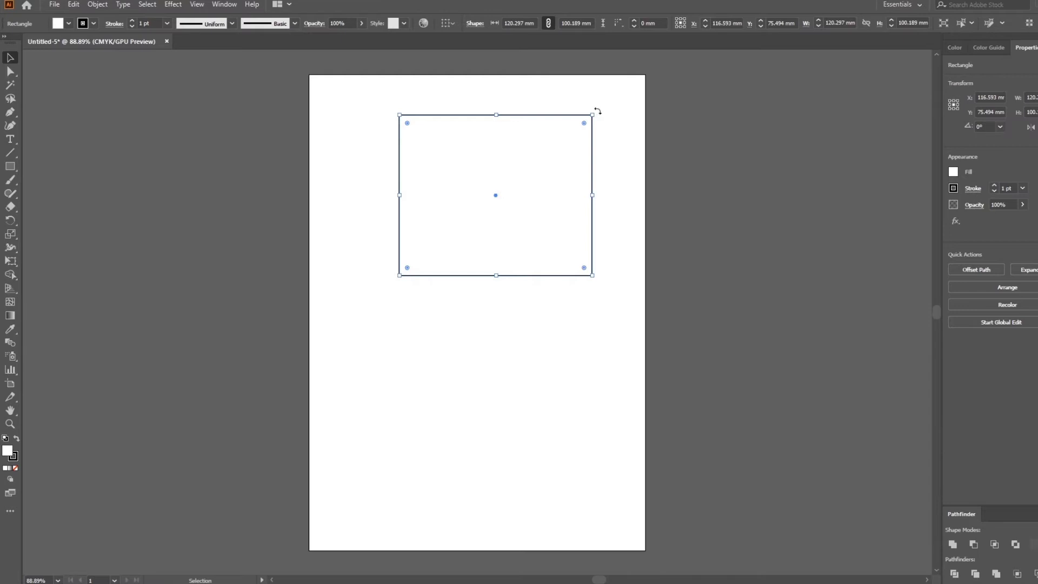
left_click_drag(597, 111, 603, 262)
left_click_drag(534, 153, 480, 193)
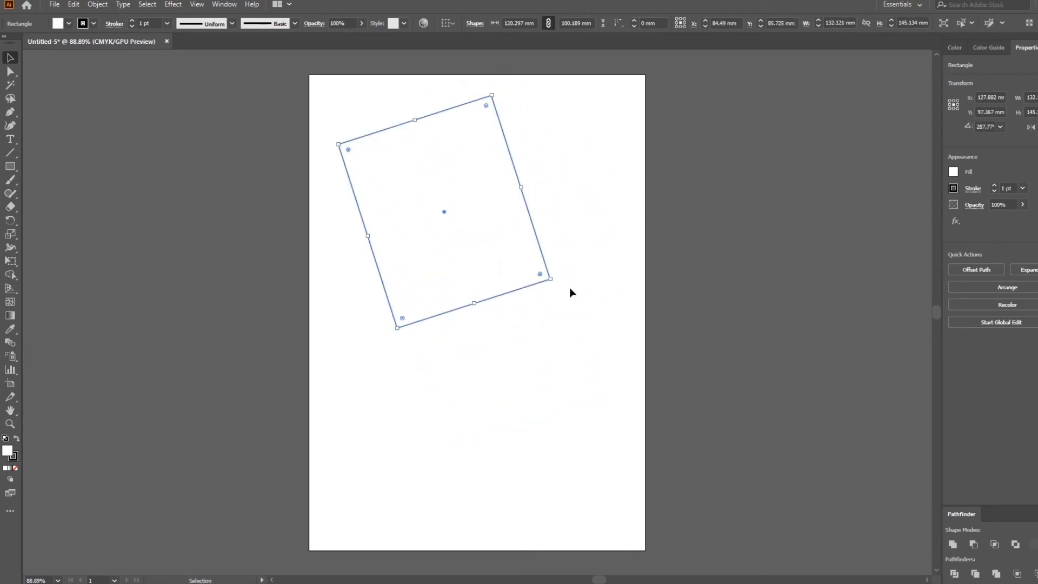
Step: Enlarge the rectangle to about 174 x 157 mm, rotate it to about 263°, and leave it deselected
left_click_drag(550, 278, 633, 424)
left_click_drag(557, 254, 544, 311)
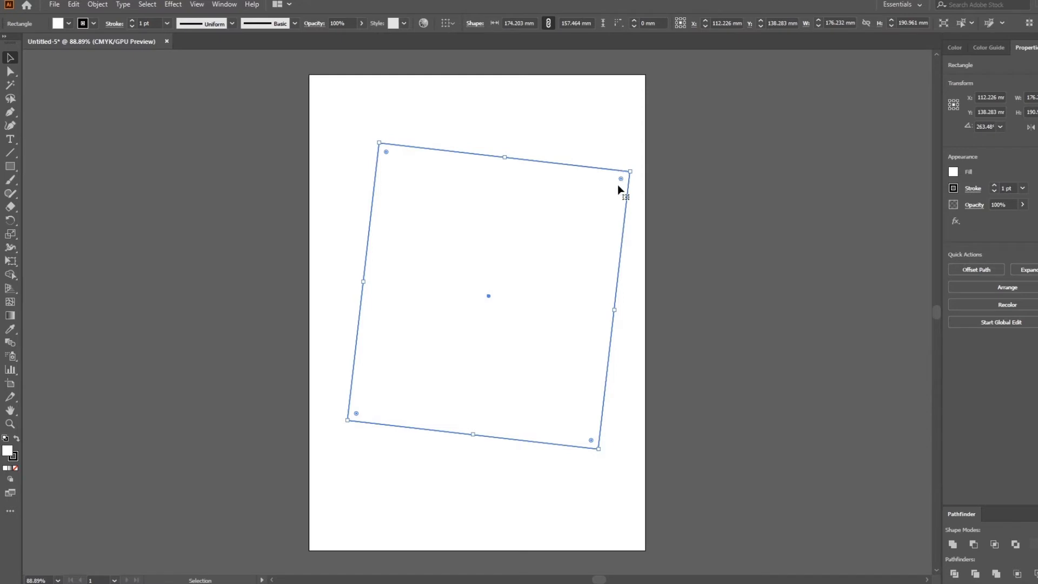
left_click(588, 104)
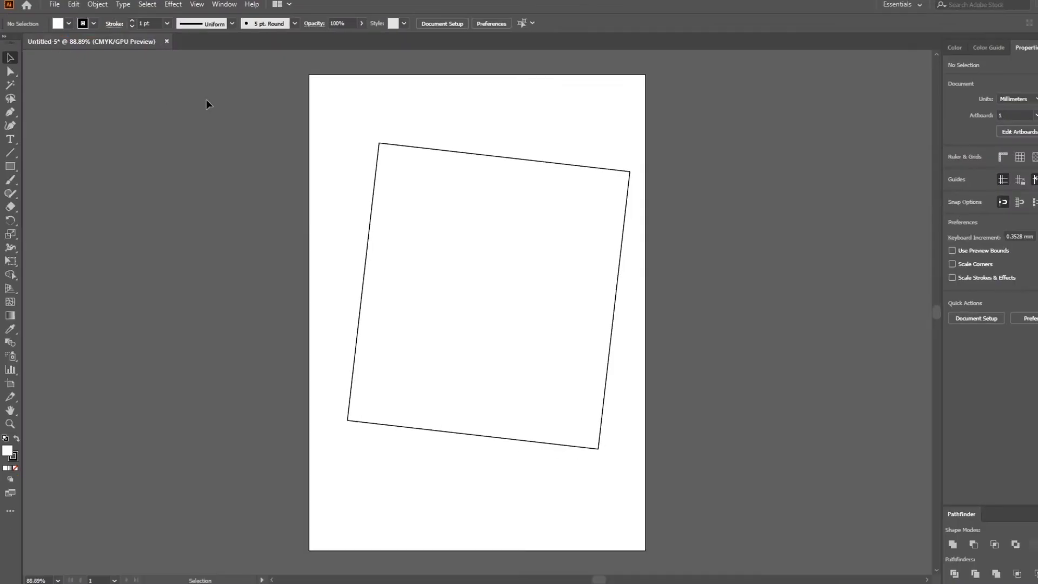
left_click(415, 175)
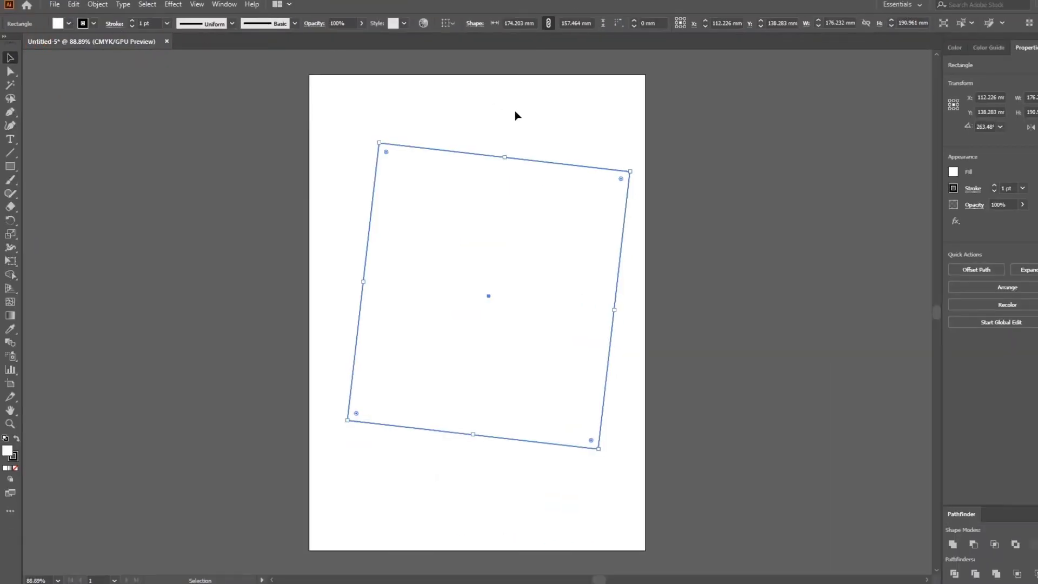
left_click(534, 107)
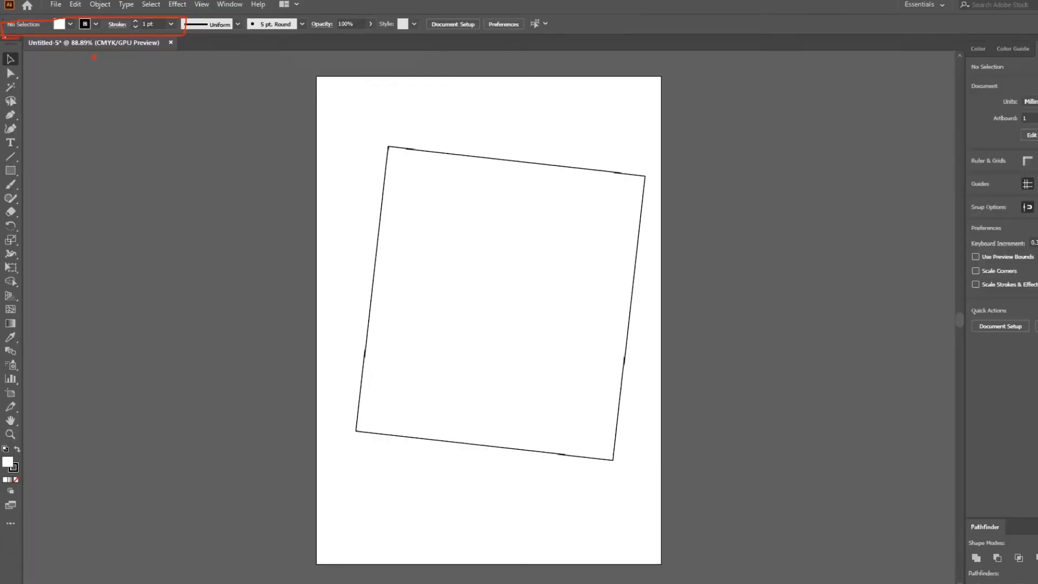
Step: Set the fill to red and draw a square about 101 x 101 mm near the artboard's upper-right corner
left_click(69, 24)
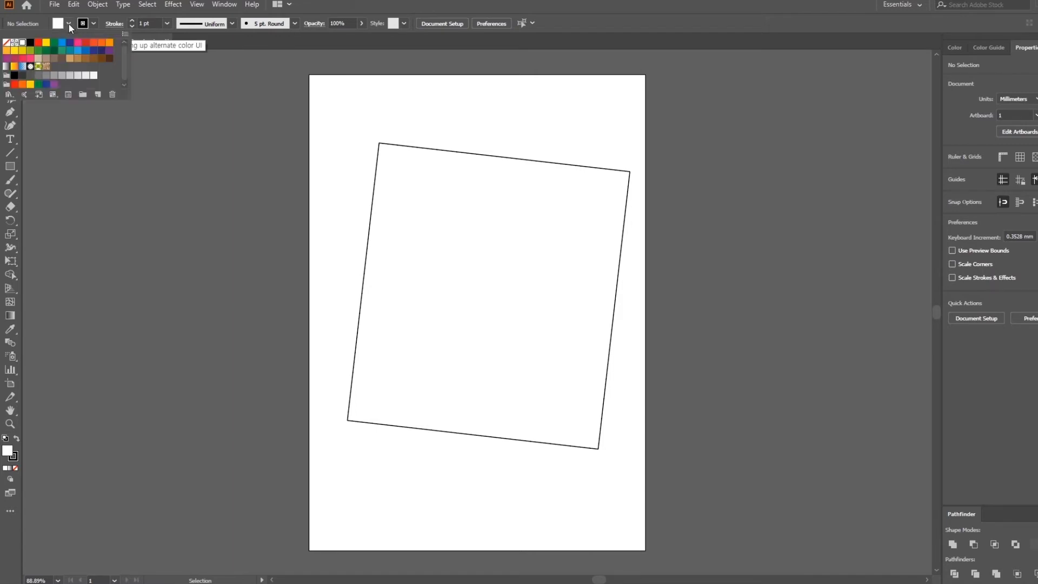
left_click(84, 42)
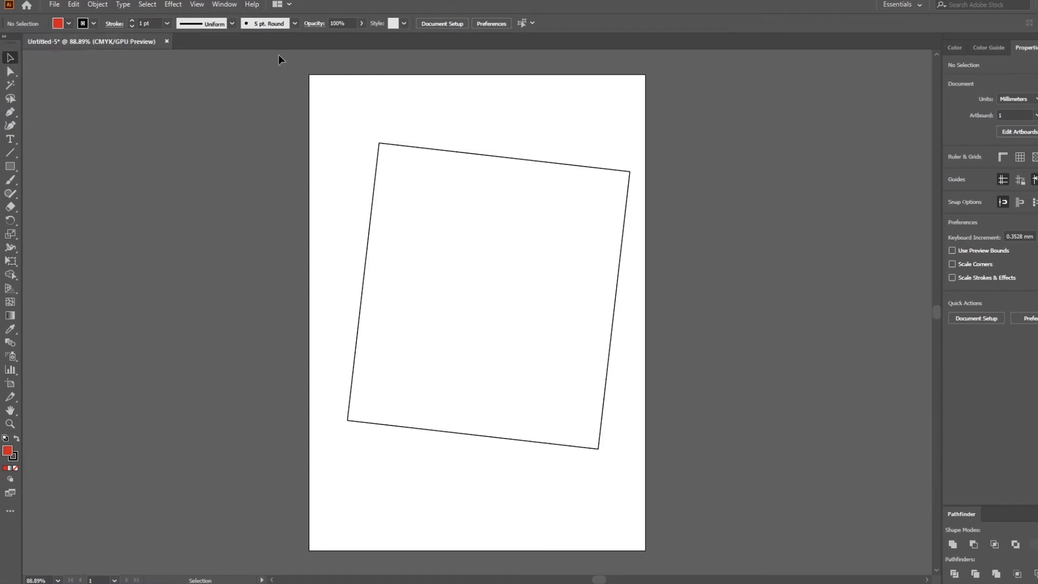
left_click(11, 167)
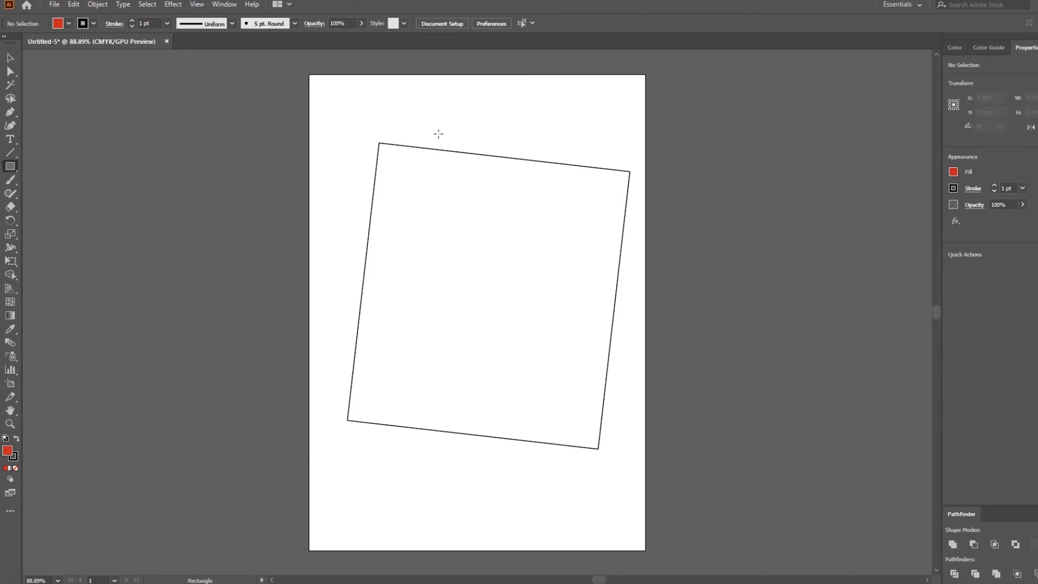
left_click_drag(477, 97, 639, 258)
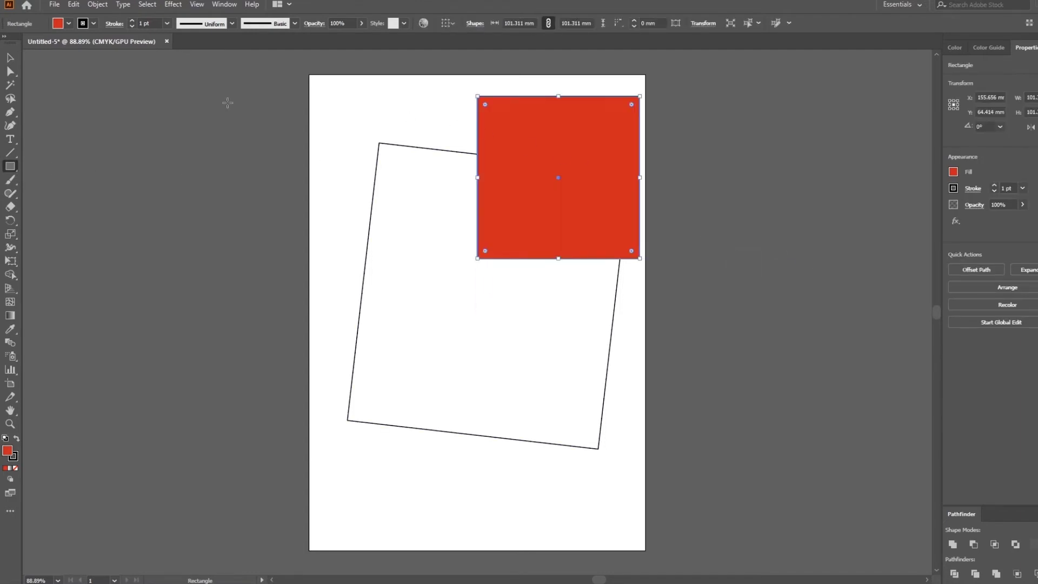
Step: Move the white rectangle down past the artboard's left edge and the red square up to about Y 58 mm
left_click(10, 57)
left_click(401, 266)
left_click_drag(413, 234, 340, 332)
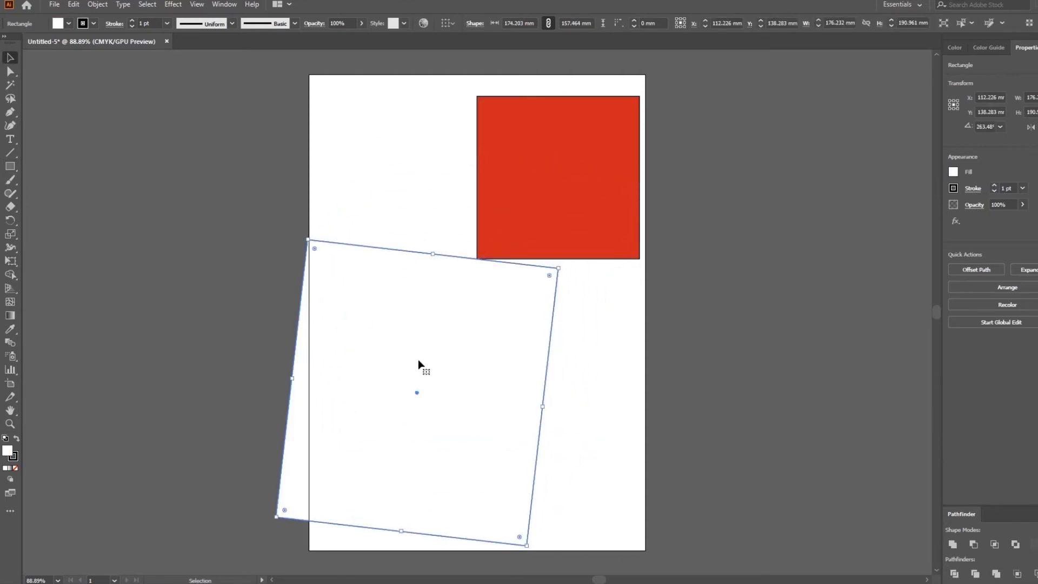
left_click(550, 195)
mouse_move(568, 198)
left_mouse_down()
mouse_move(557, 193)
mouse_move(567, 196)
left_mouse_up()
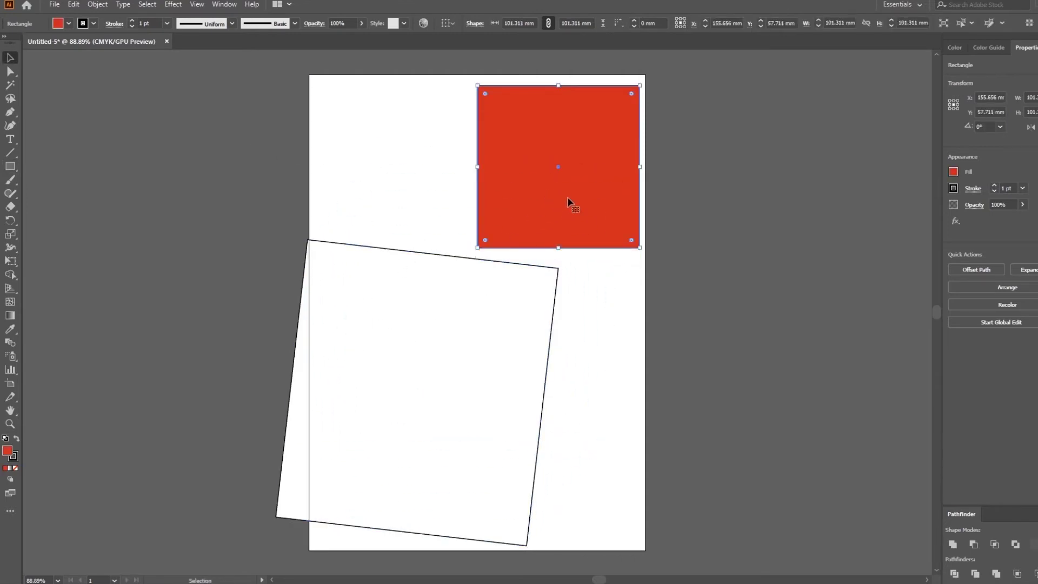
left_click(407, 130)
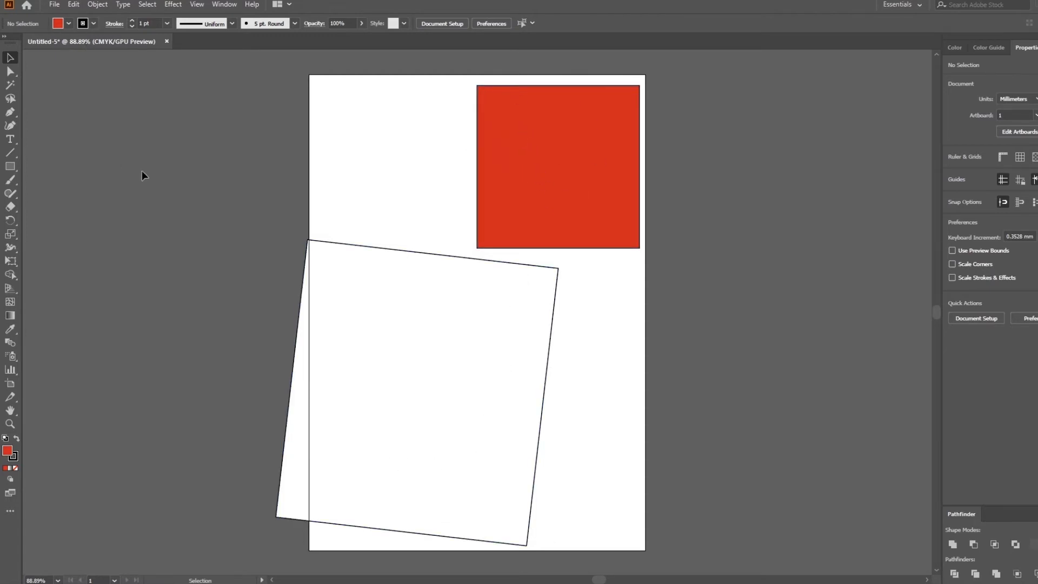
Step: Reset the drawing colors to the default white fill and black stroke with nothing selected
left_click(69, 24)
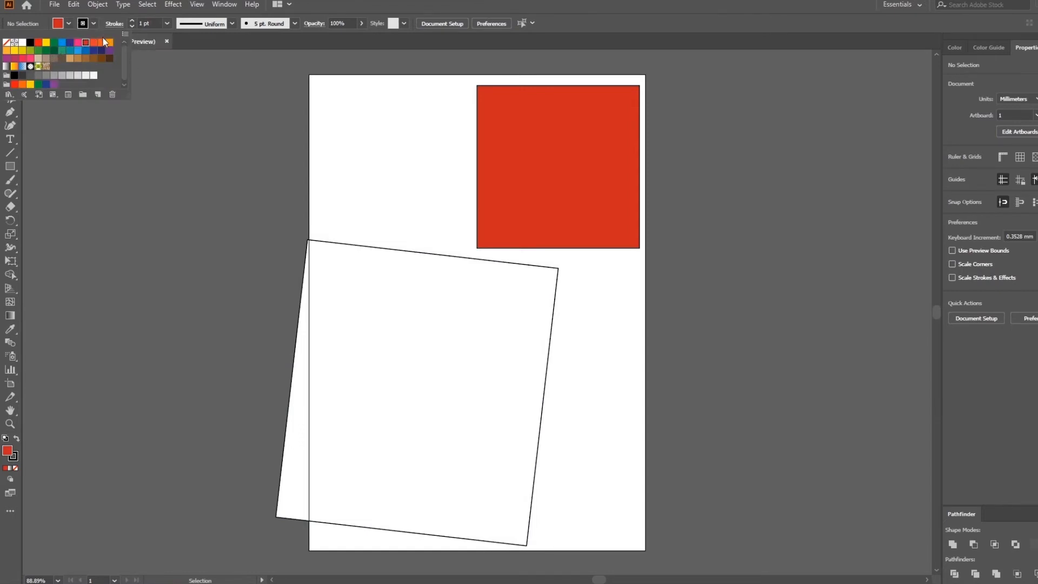
left_click(327, 3)
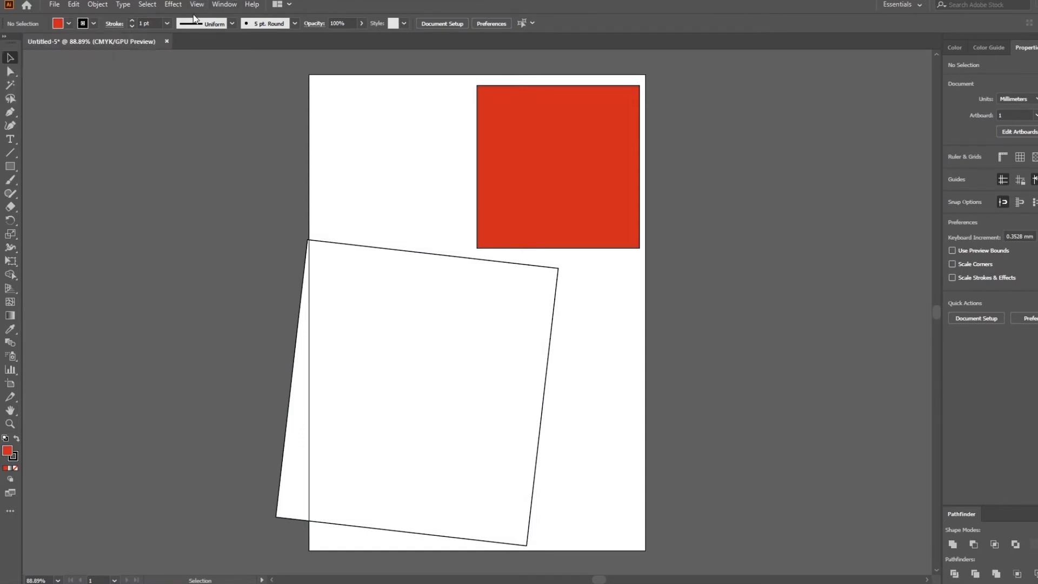
left_click(64, 22)
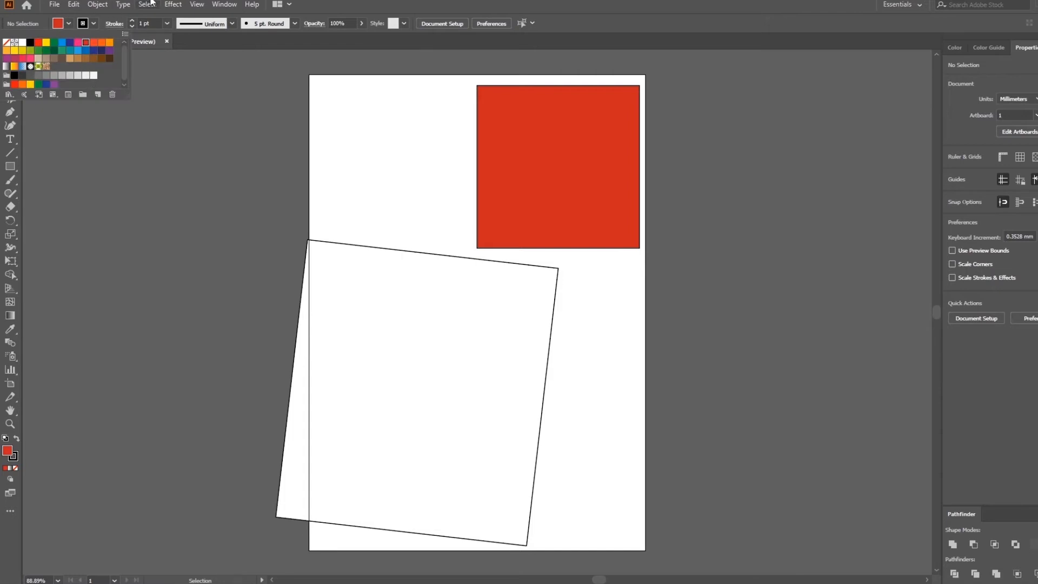
left_click(397, 92)
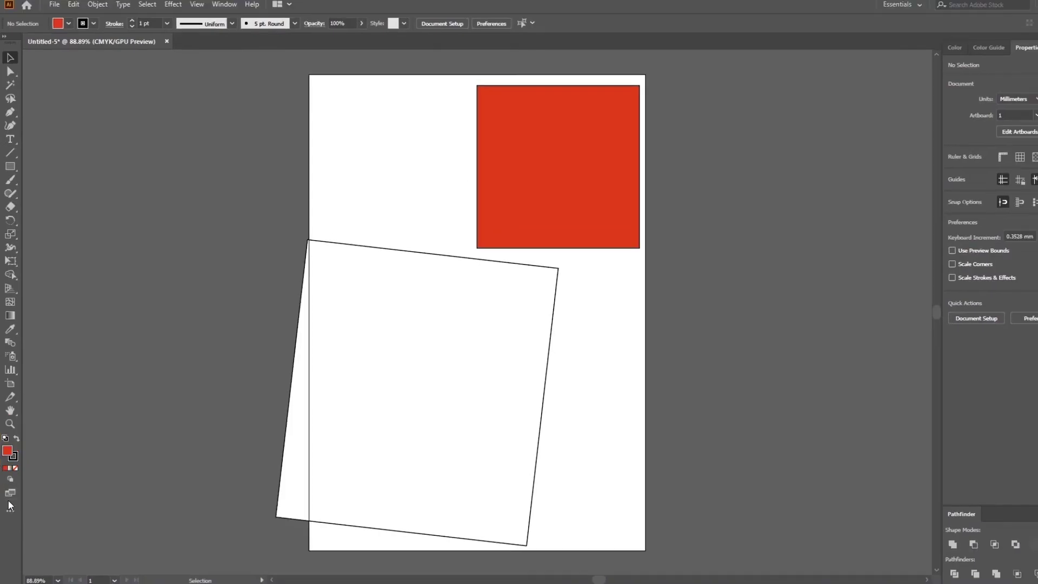
left_click(5, 439)
left_click(69, 24)
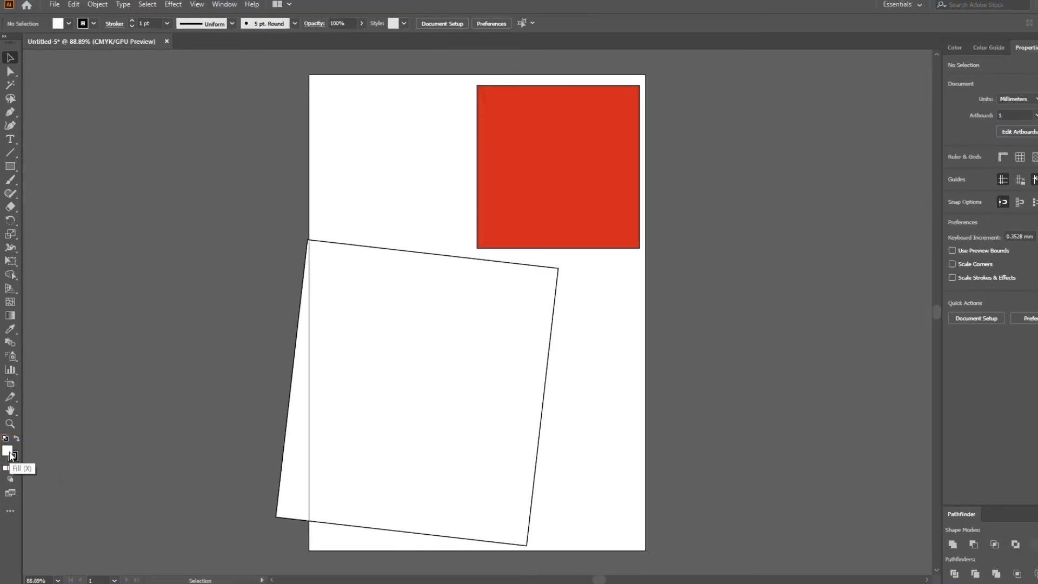
double_click(9, 452)
left_click_drag(528, 189, 299, 109)
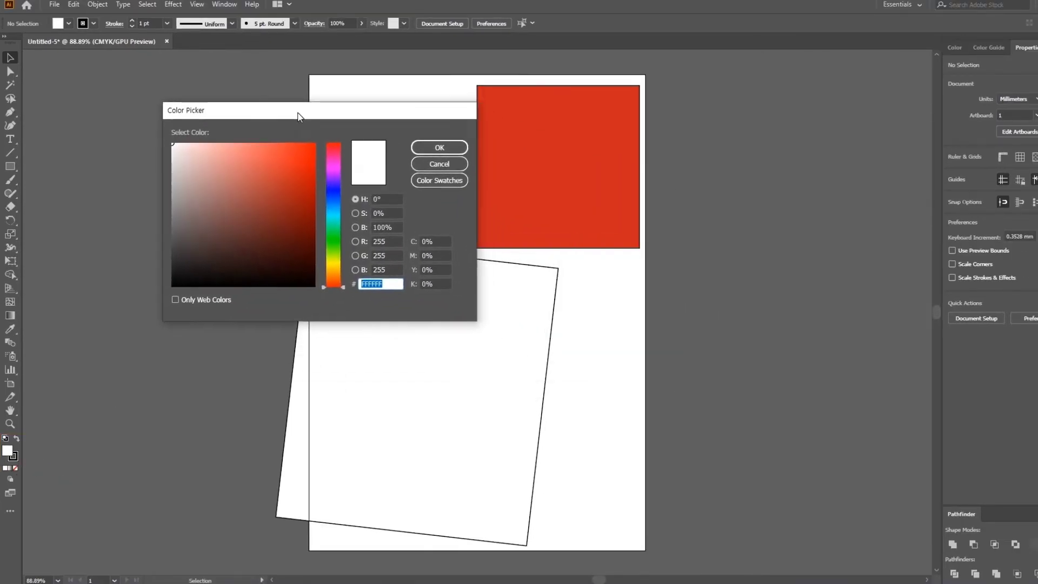
left_click(334, 195)
left_click(295, 164)
left_click(283, 262)
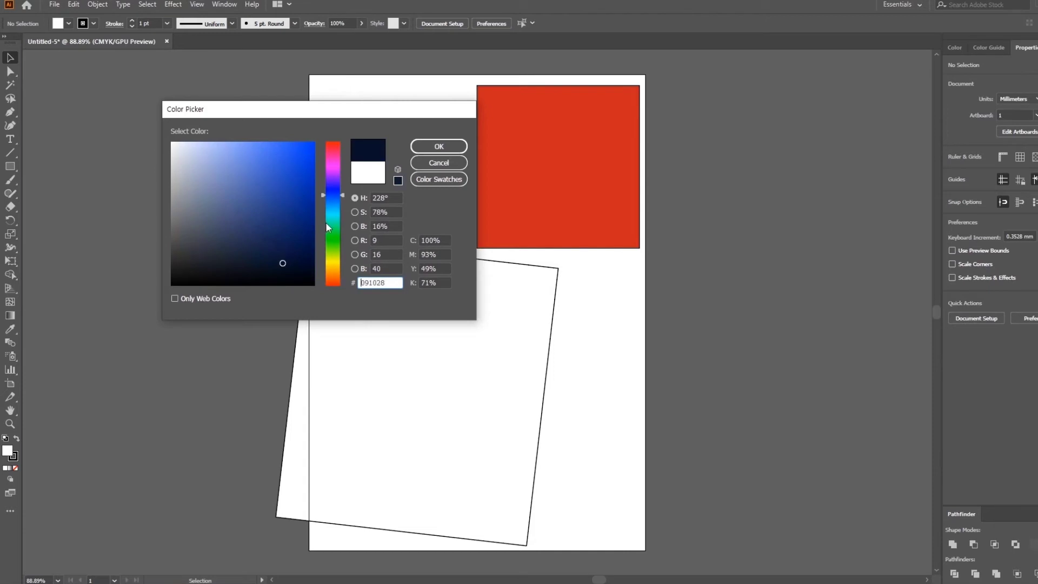
left_click(333, 234)
left_click(297, 179)
left_click(265, 261)
left_click(335, 205)
left_click(336, 242)
left_click(434, 161)
left_click(69, 23)
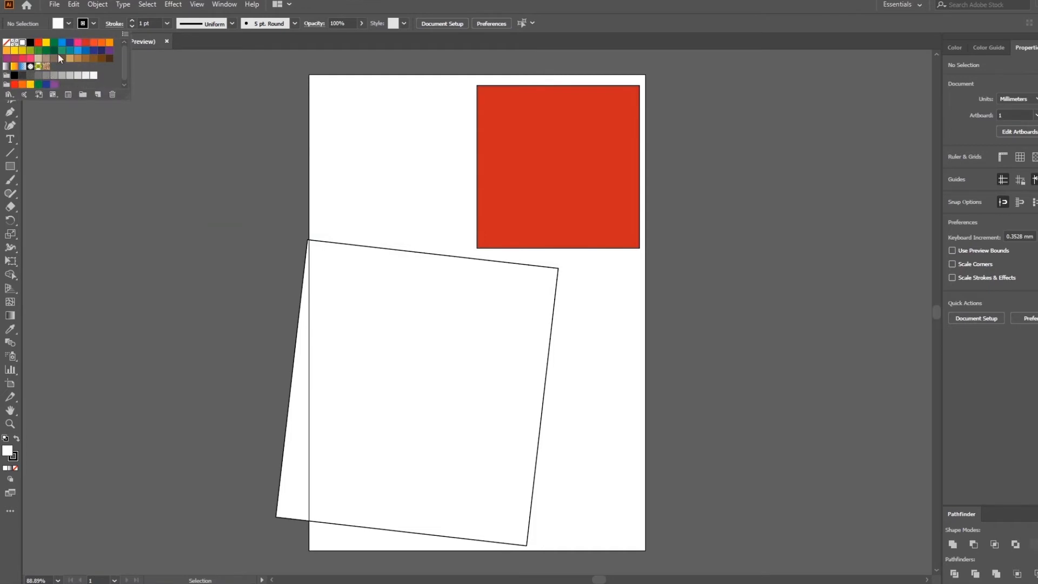
left_click(460, 2)
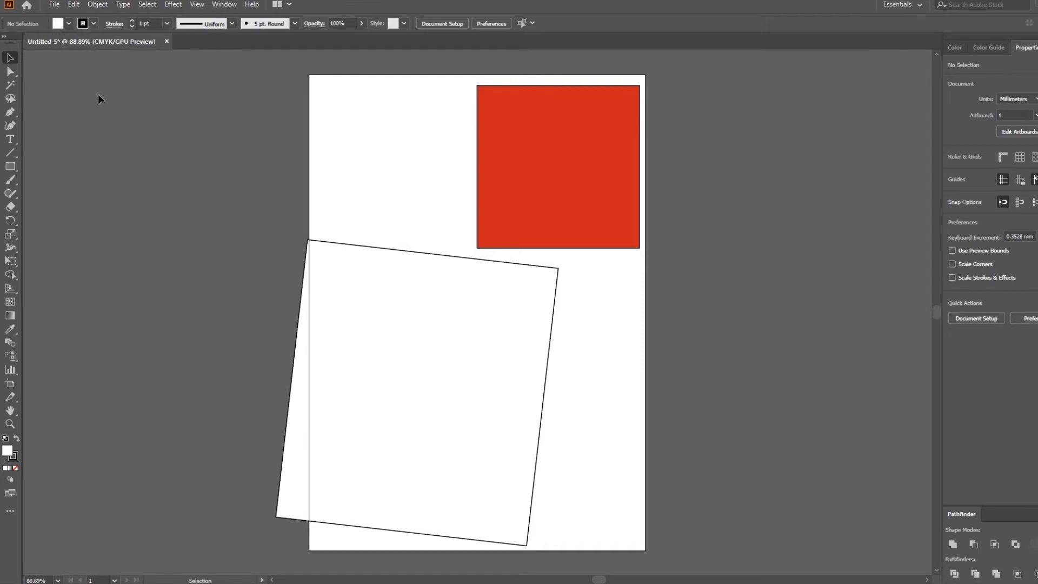
Step: Move the white rectangle to about X -30 mm, Y 135 mm, fill it with bright blue, and deselect it
left_click_drag(428, 322, 276, 223)
left_click(368, 142)
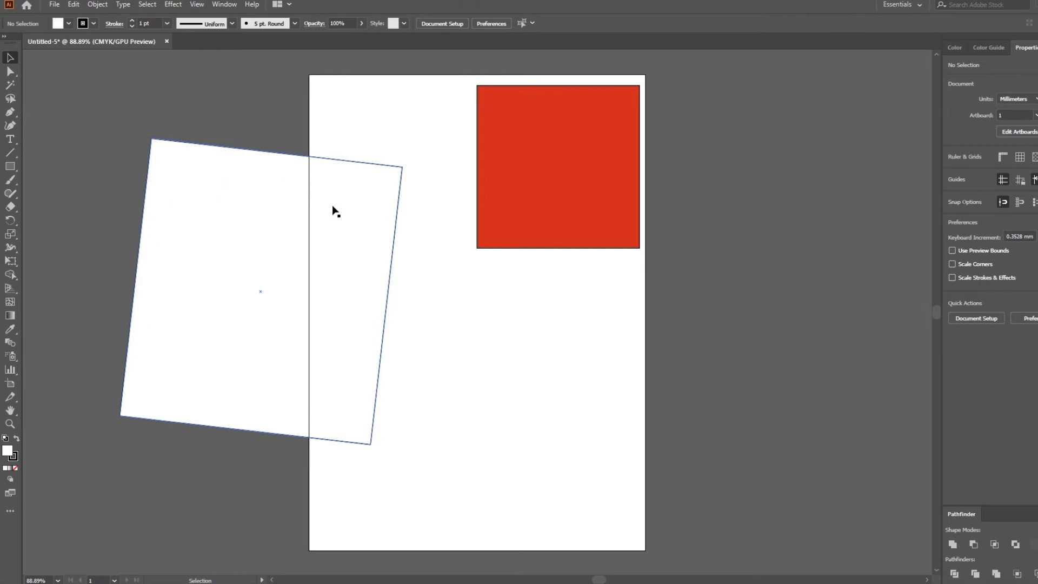
left_click(261, 212)
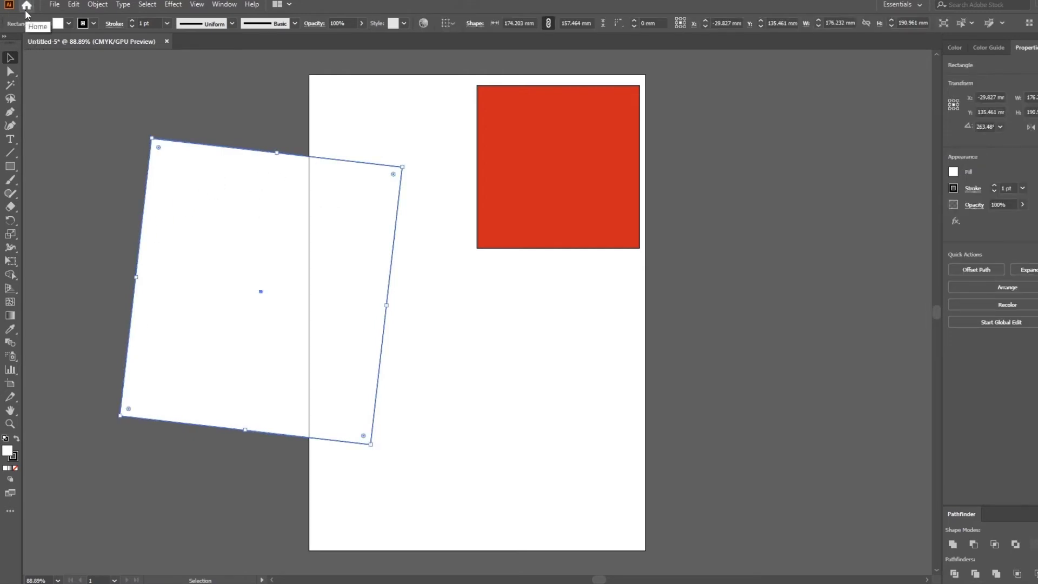
left_click(69, 23)
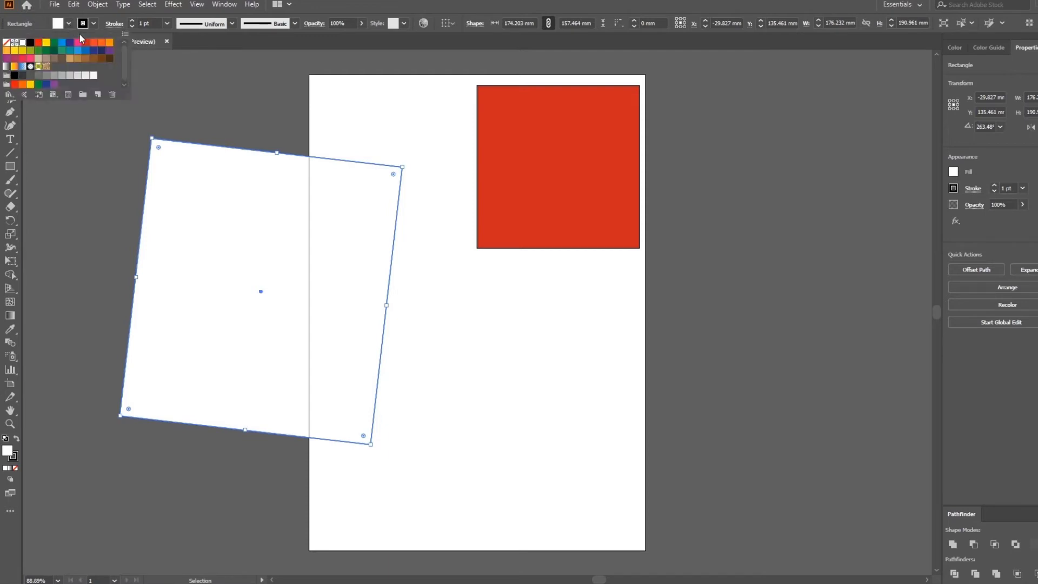
left_click(62, 43)
left_click(216, 96)
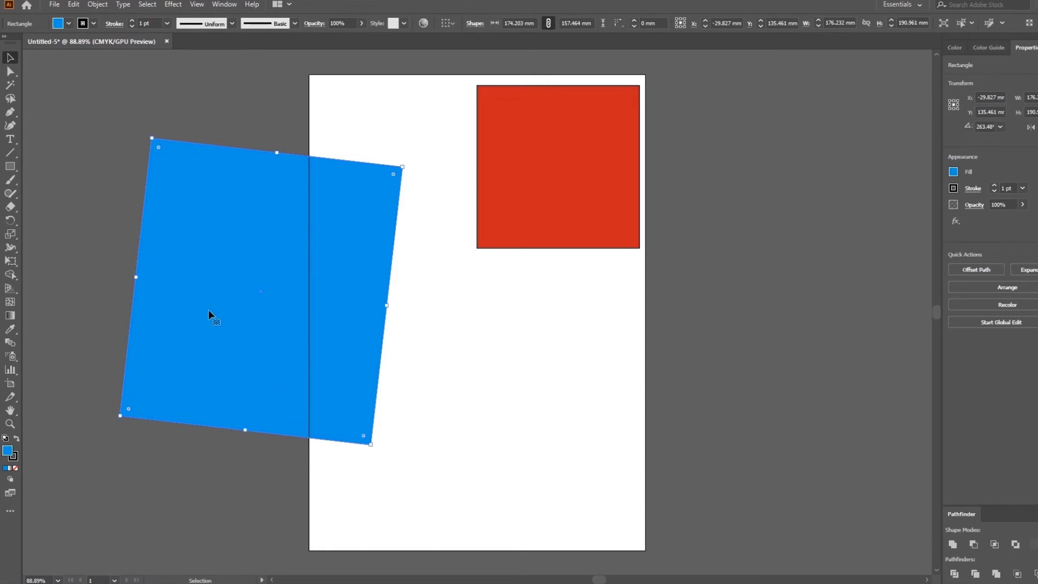
left_click(416, 347)
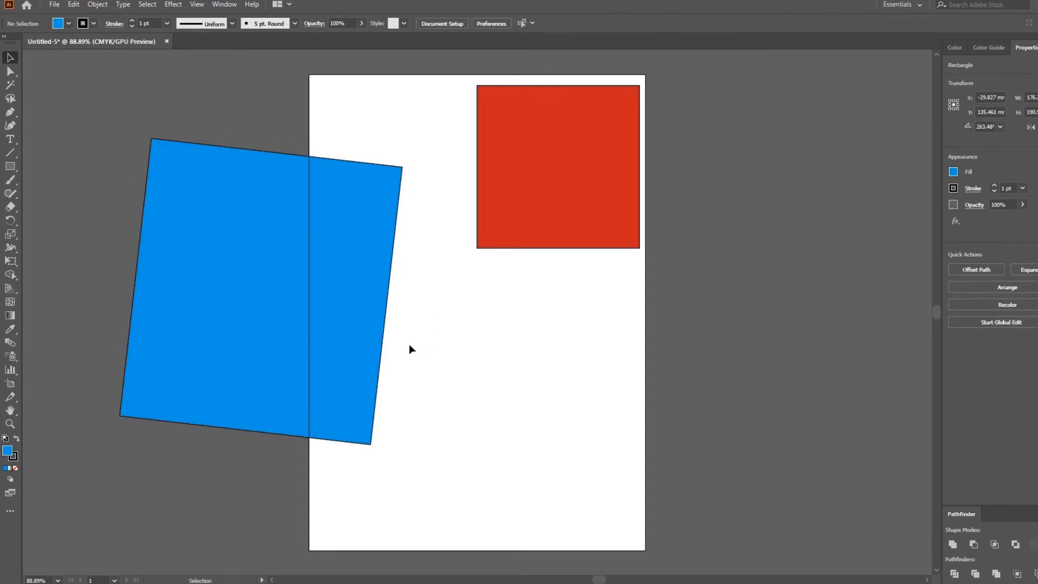
left_click(282, 206)
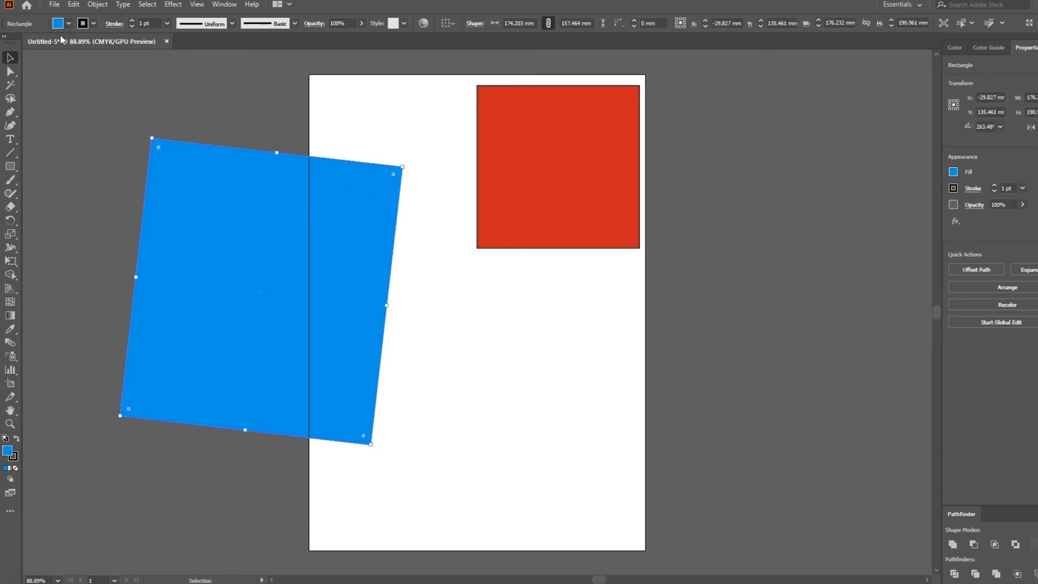
left_click(502, 343)
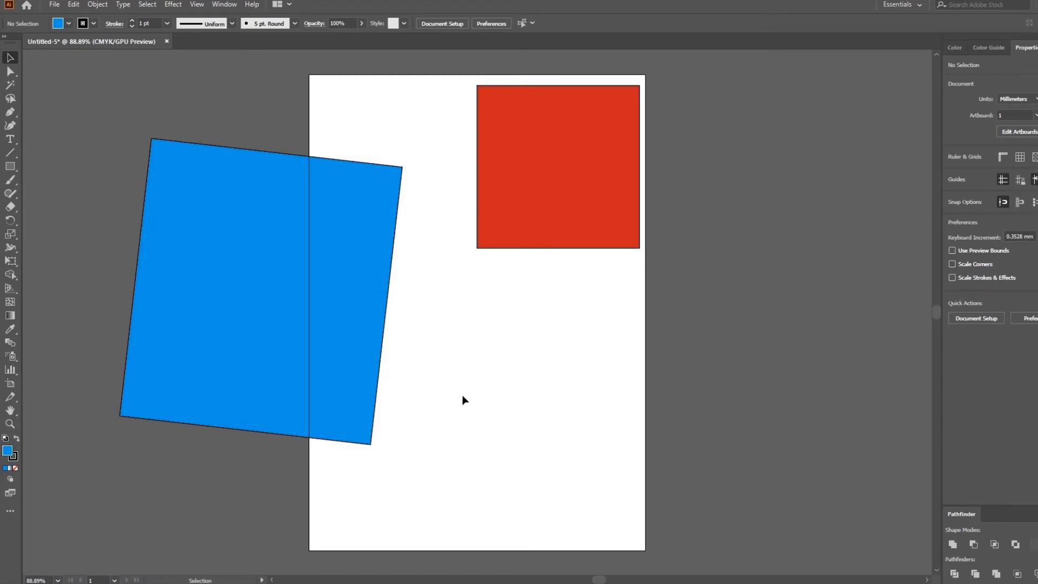
Step: Set the fill colour for new shapes to orange
left_click(70, 24)
left_click(102, 43)
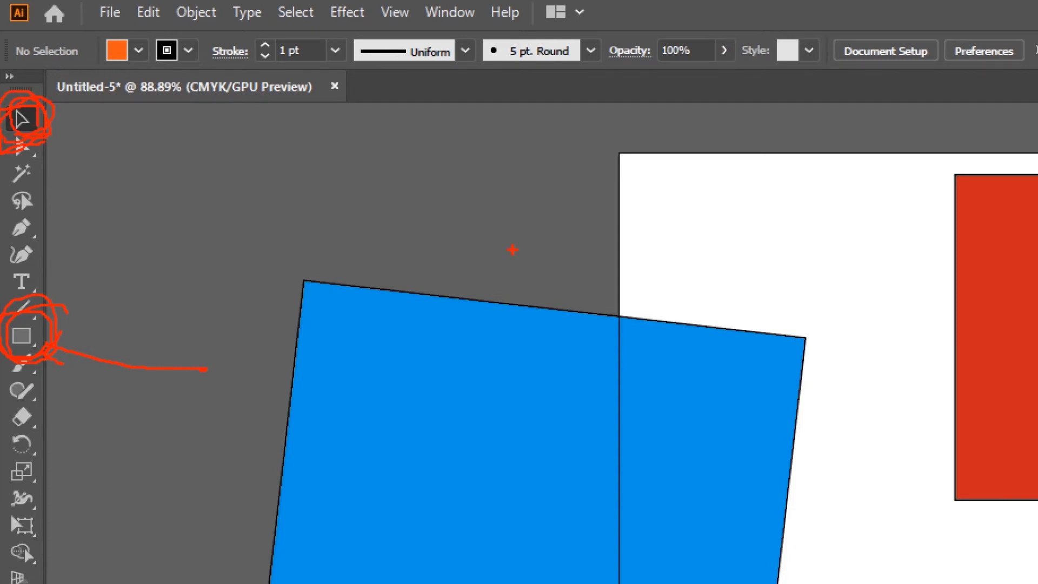
key("Escape")
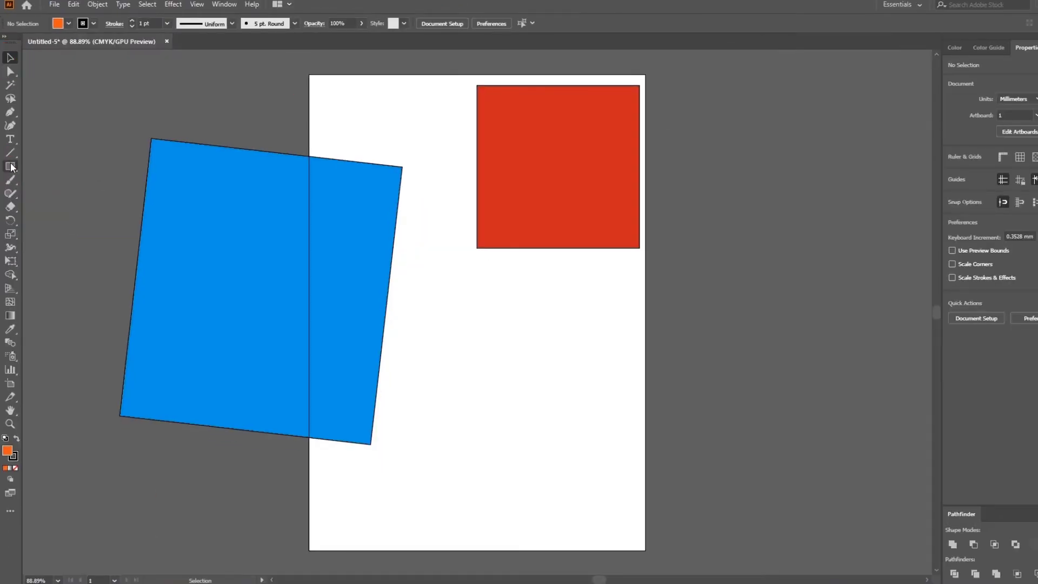
Step: Draw a trial rectangle about 108 by 87 mm on the artboard beside the blue shape and undo it
left_click(22, 336)
left_click_drag(421, 309, 594, 449)
key("ctrl")
key("ctrl+z")
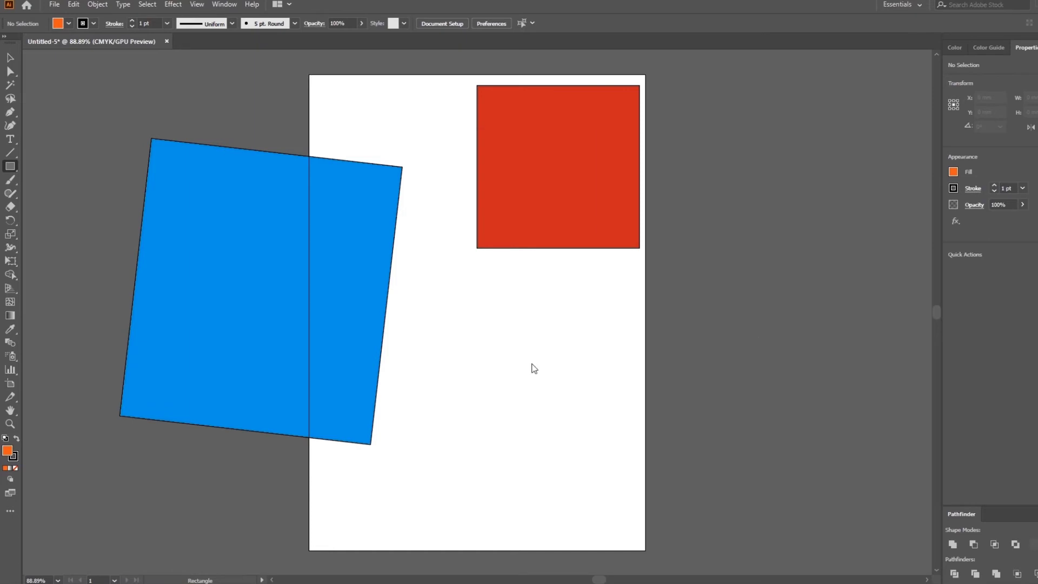
Step: Create an orange 20 mm by 20 mm square on the artboard below the red square
left_click(531, 364)
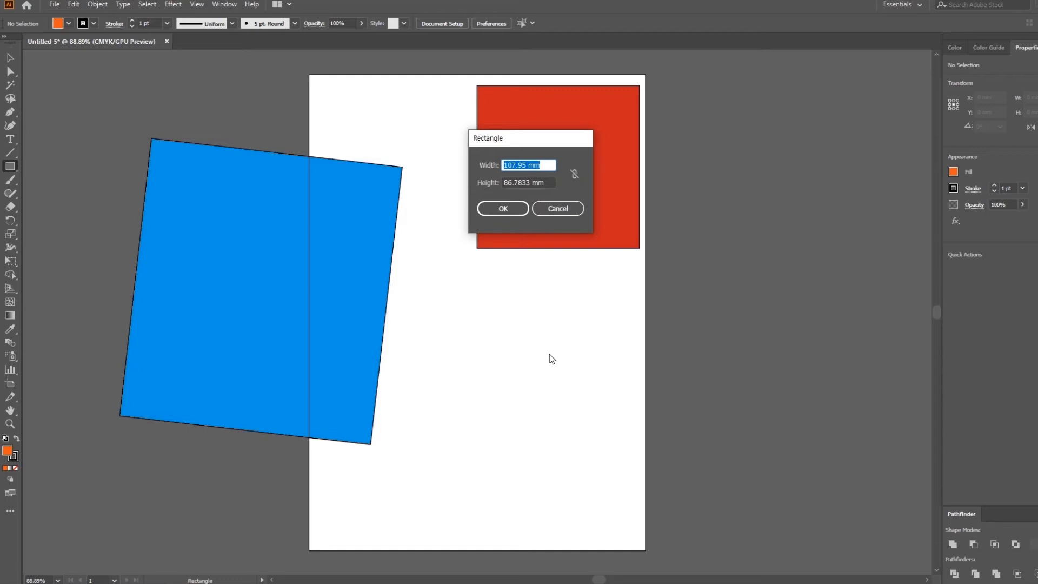
type("20")
key("Tab")
type("20")
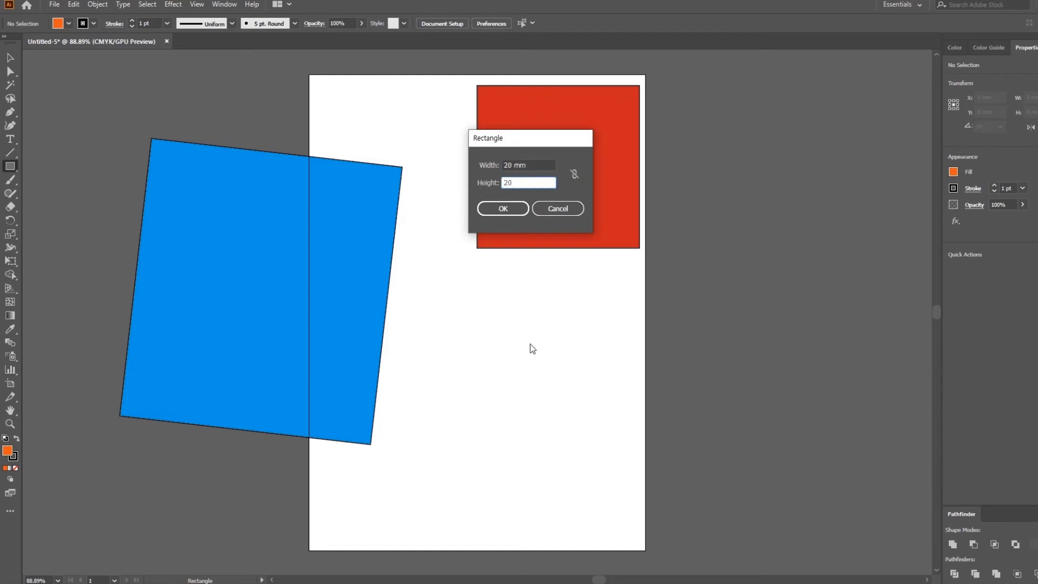
left_click(514, 208)
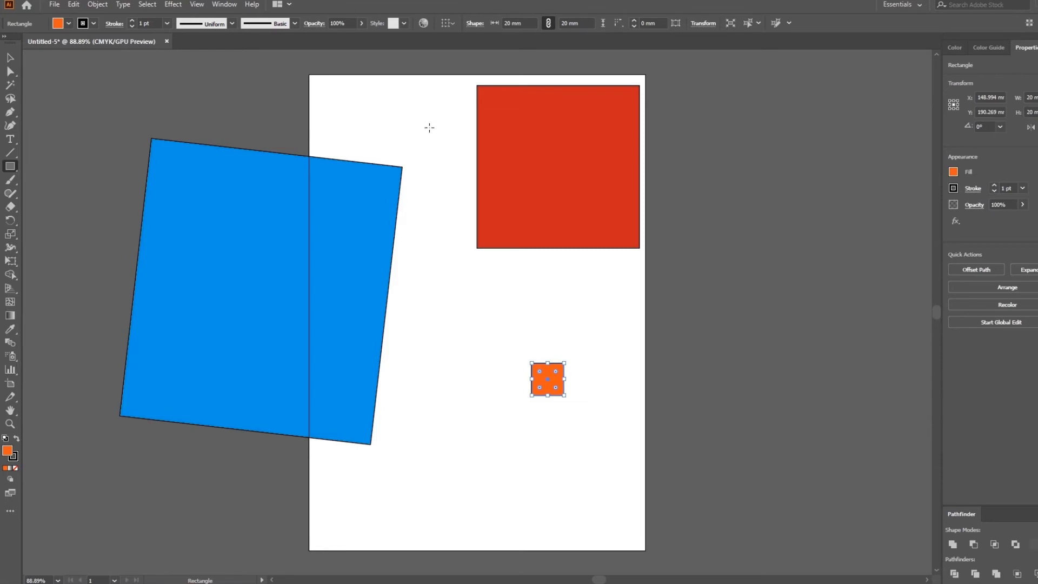
Step: Draw an orange rectangle about 83 by 43 mm between the red square and the small orange square
left_click_drag(425, 274, 559, 341)
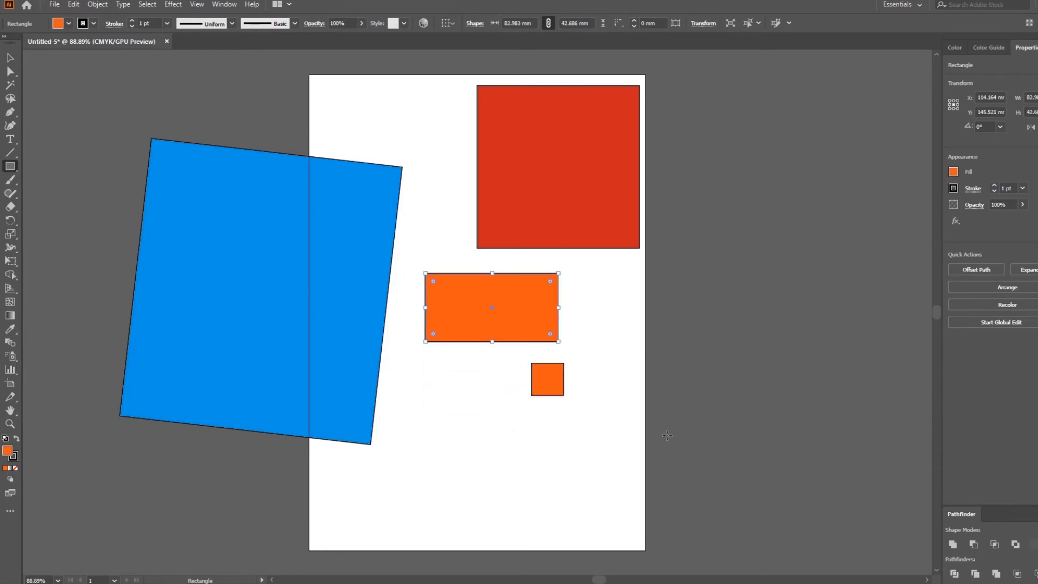
left_click(603, 464)
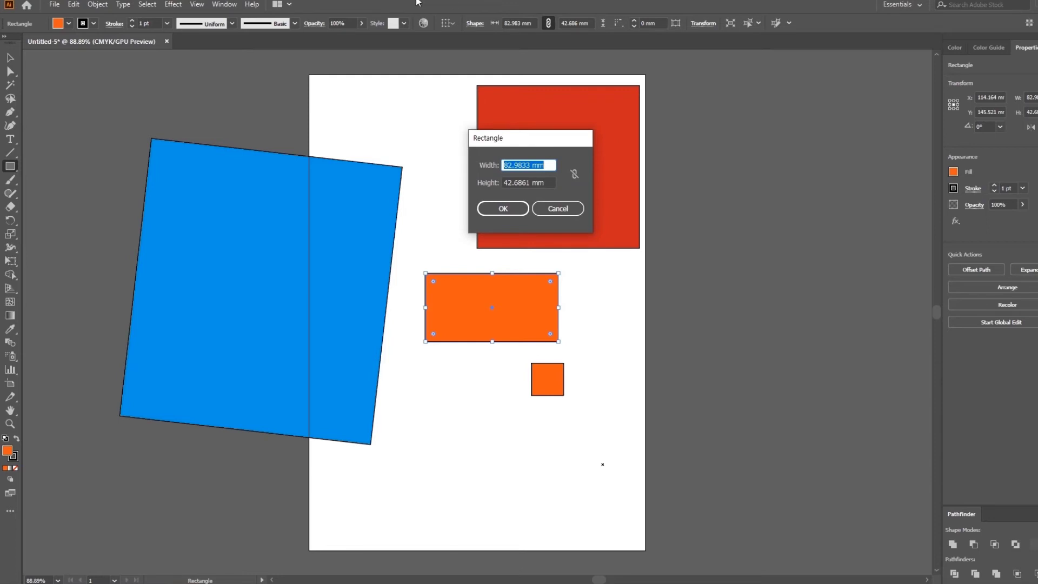
left_click(537, 208)
left_click(11, 59)
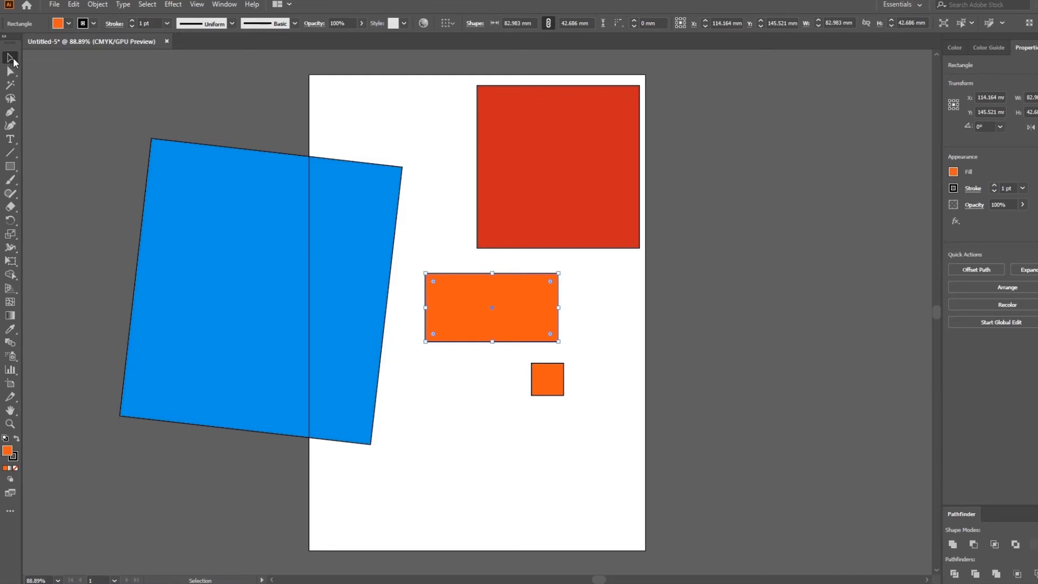
Step: Draw another orange rectangle about 83 by 63.5 mm below the small square and deselect it
left_click(11, 167)
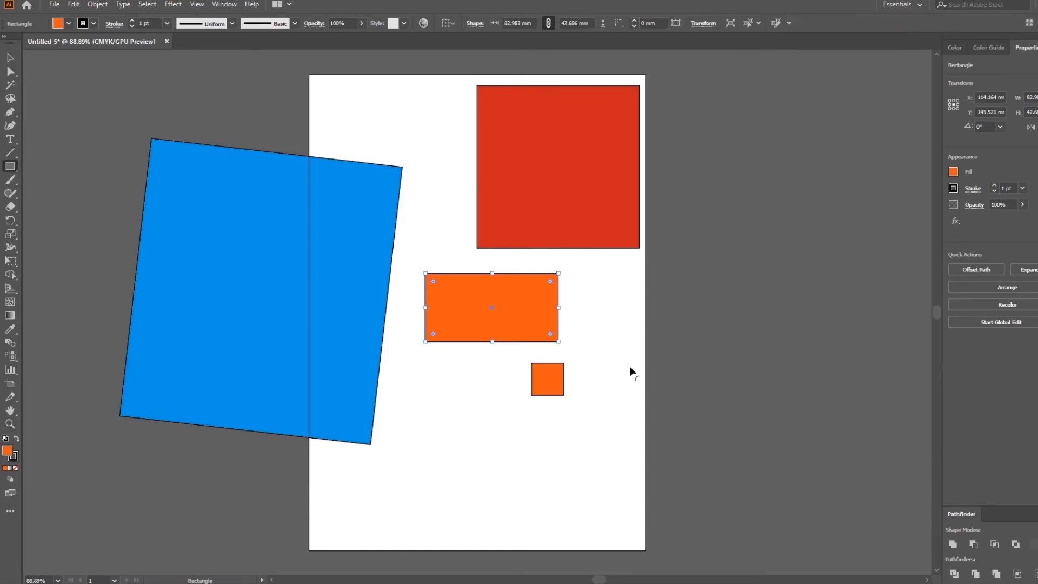
left_click_drag(425, 399, 559, 501)
left_click(616, 351)
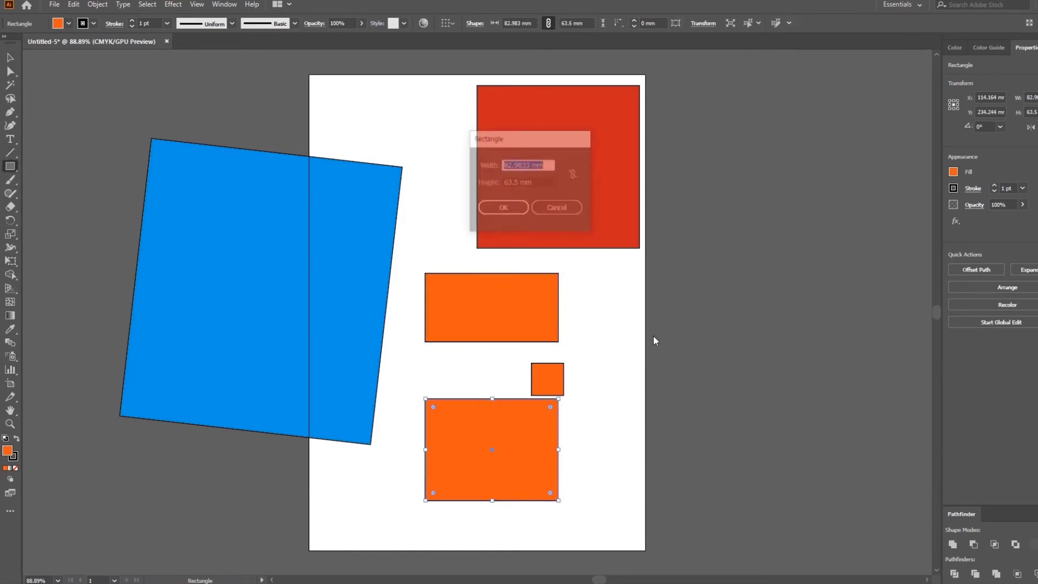
left_click(579, 210)
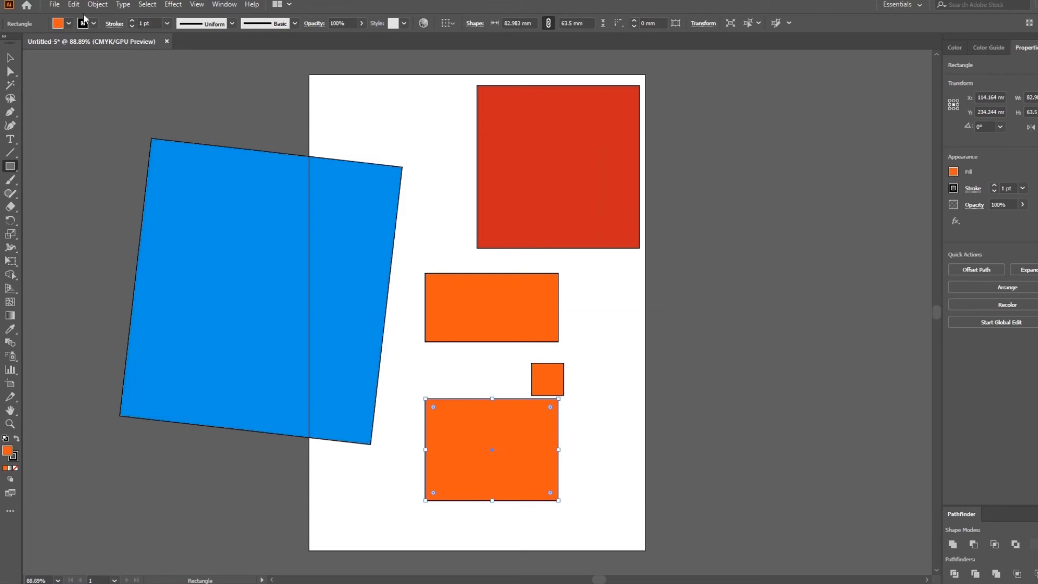
left_click(10, 58)
left_click(211, 56)
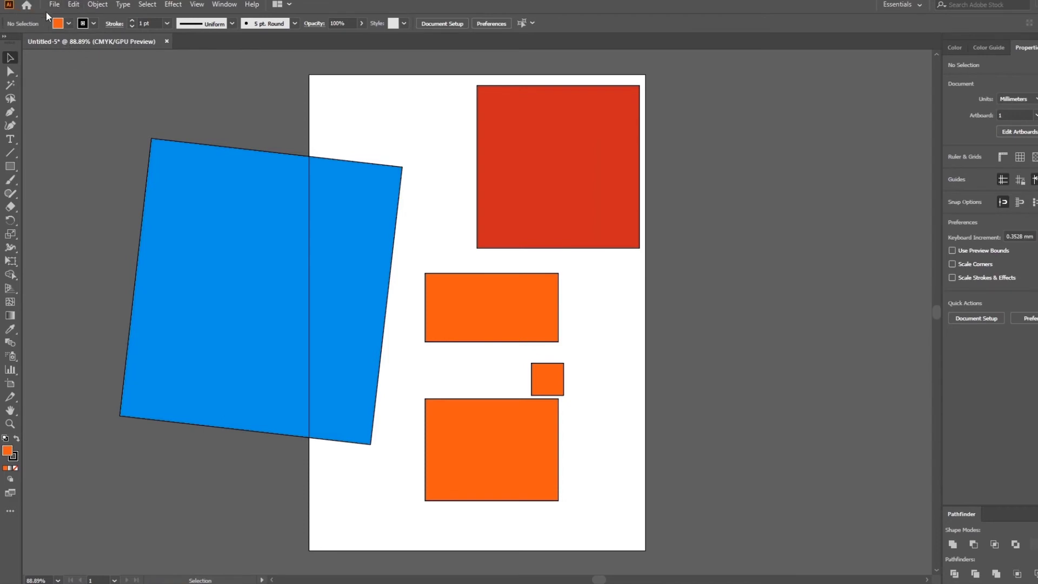
Step: Set the fill to white and create a rectangle 82.9833 by 63.5 mm overlapping the artboard's right edge
left_click(68, 23)
left_click(33, 45)
key("m")
left_click(587, 336)
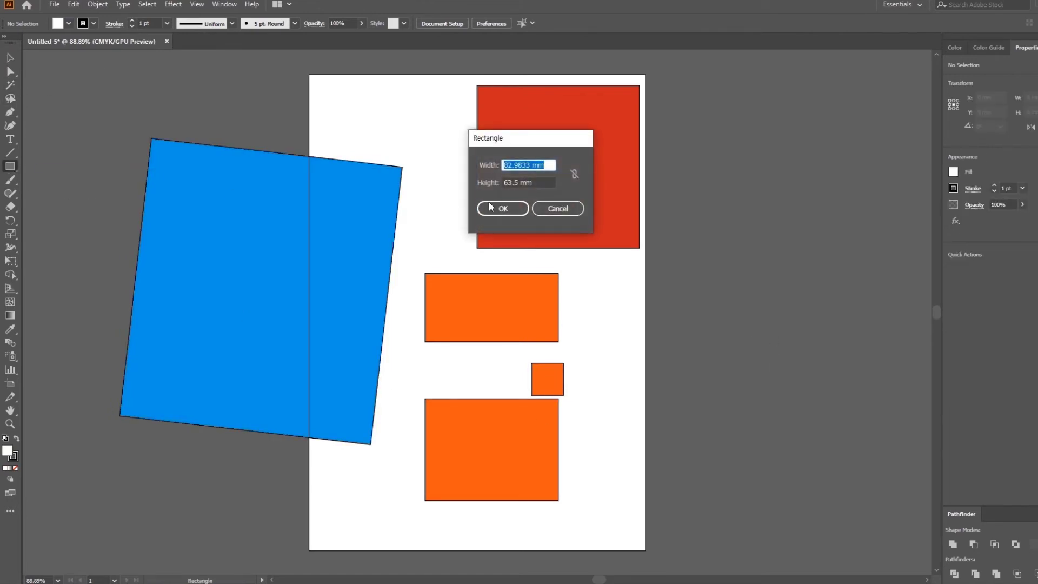
left_click(494, 208)
left_click(10, 58)
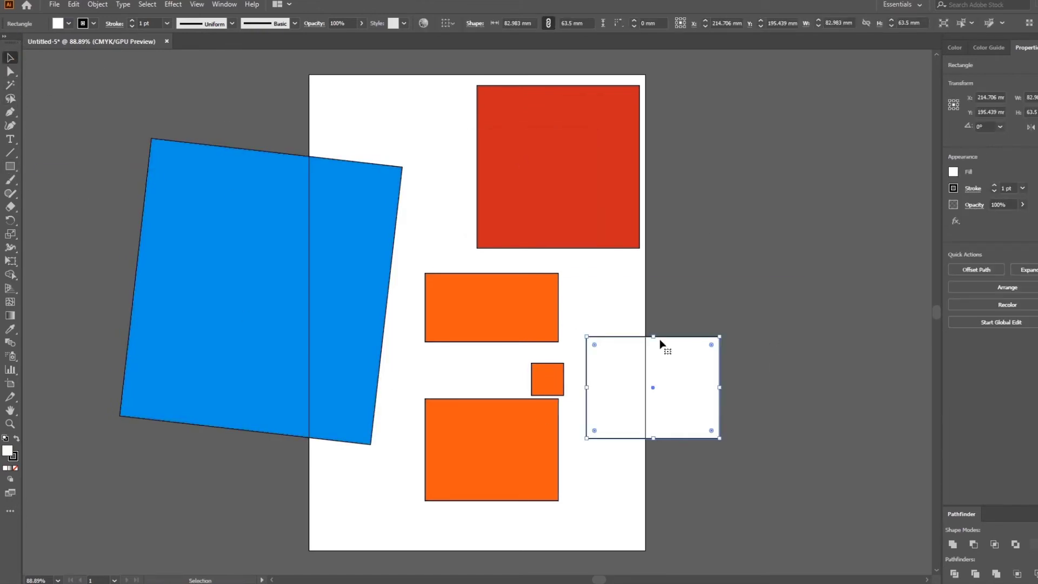
left_click_drag(703, 358, 716, 324)
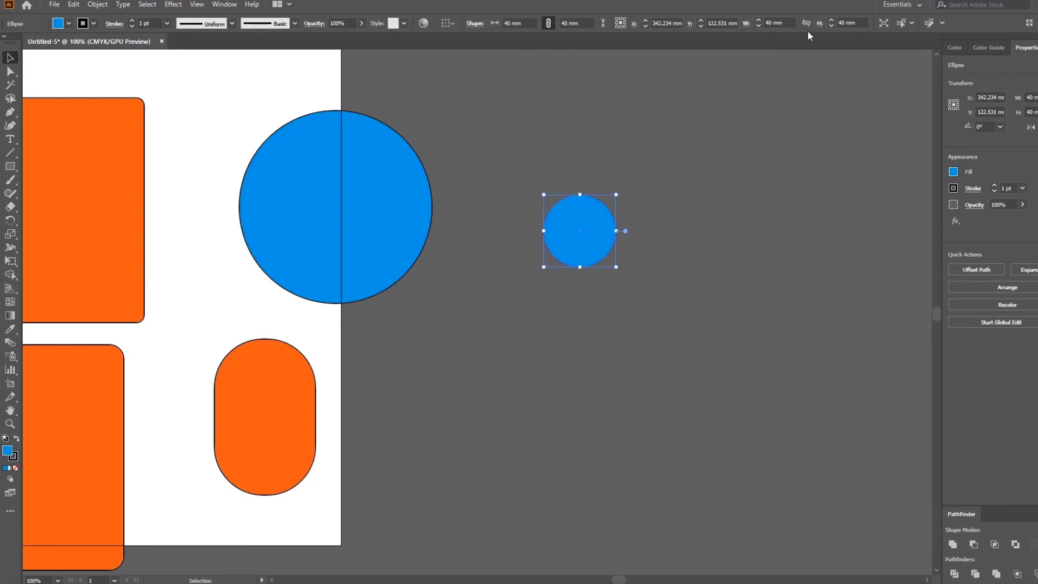
Step: Draw a blue square about 118 mm wide beside the artboard, below the small blue circle
left_click(10, 166)
left_click_drag(11, 170, 42, 170)
mouse_move(524, 322)
left_mouse_down()
mouse_move(672, 471)
mouse_move(737, 491)
left_mouse_up()
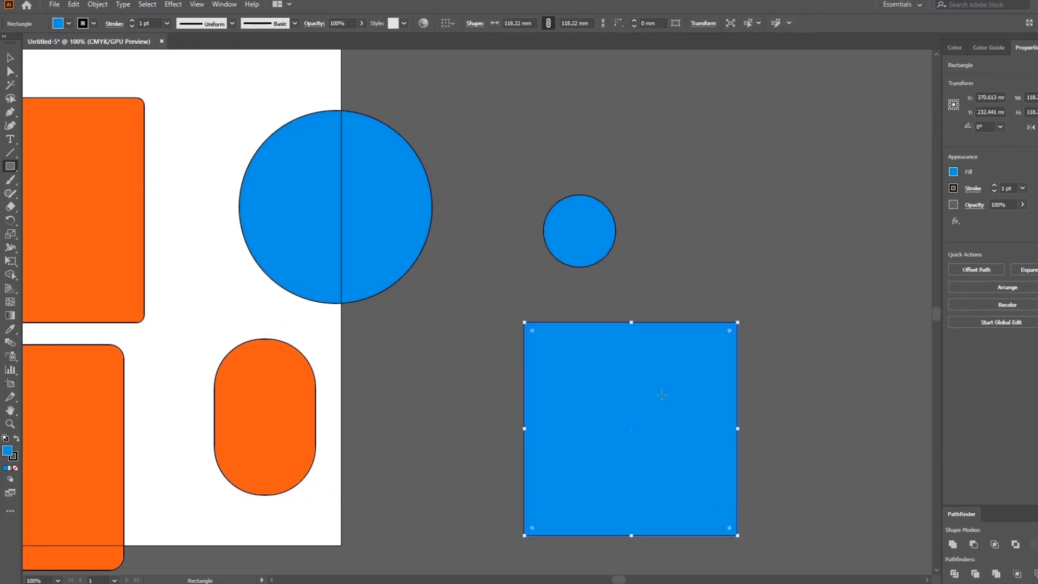
Step: Rotate the blue square to 45° by its corner and turn it back to 0°
left_click(11, 59)
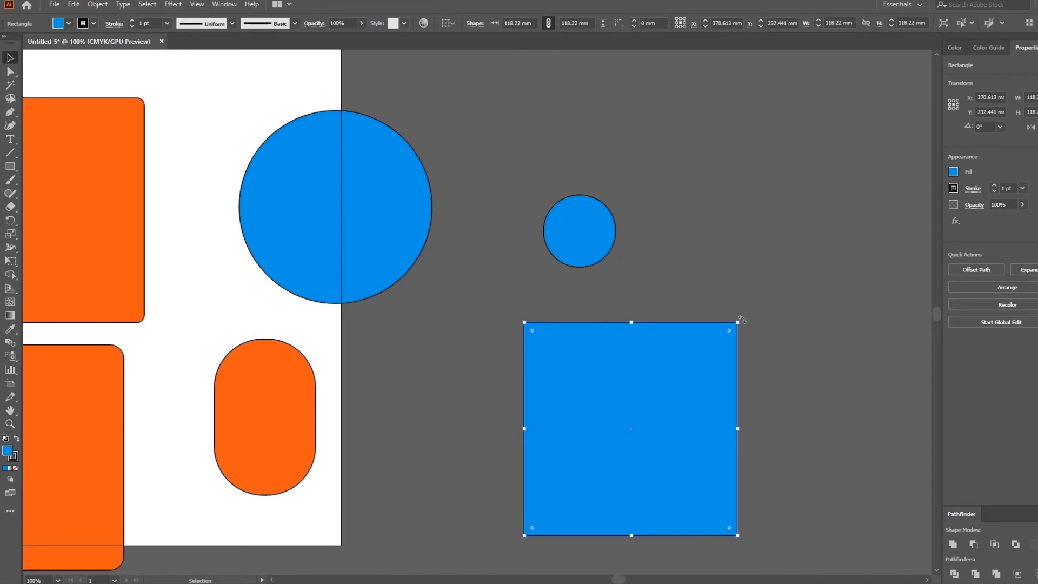
left_click_drag(742, 320, 617, 254)
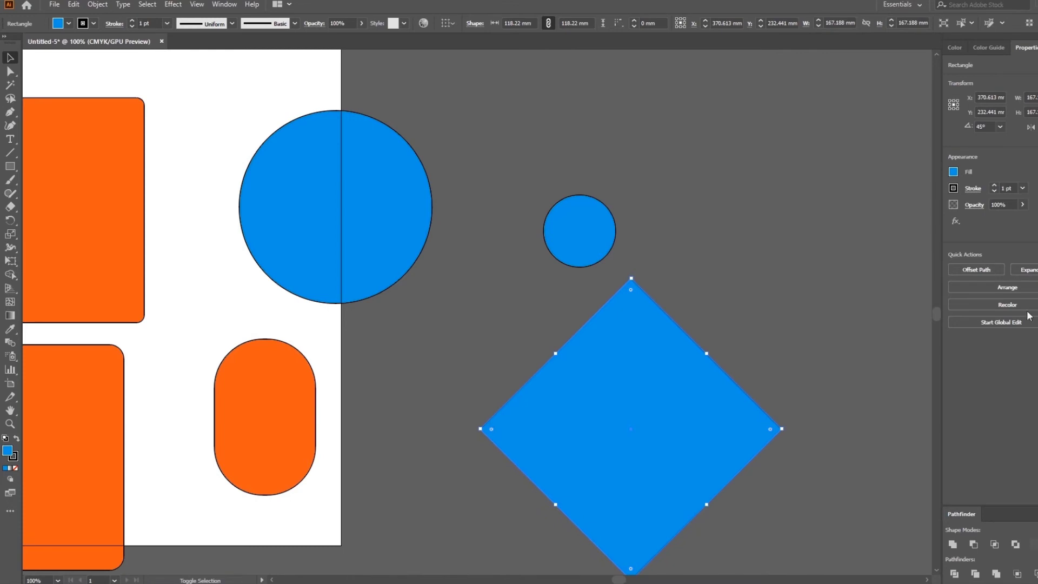
left_click_drag(632, 275, 757, 301)
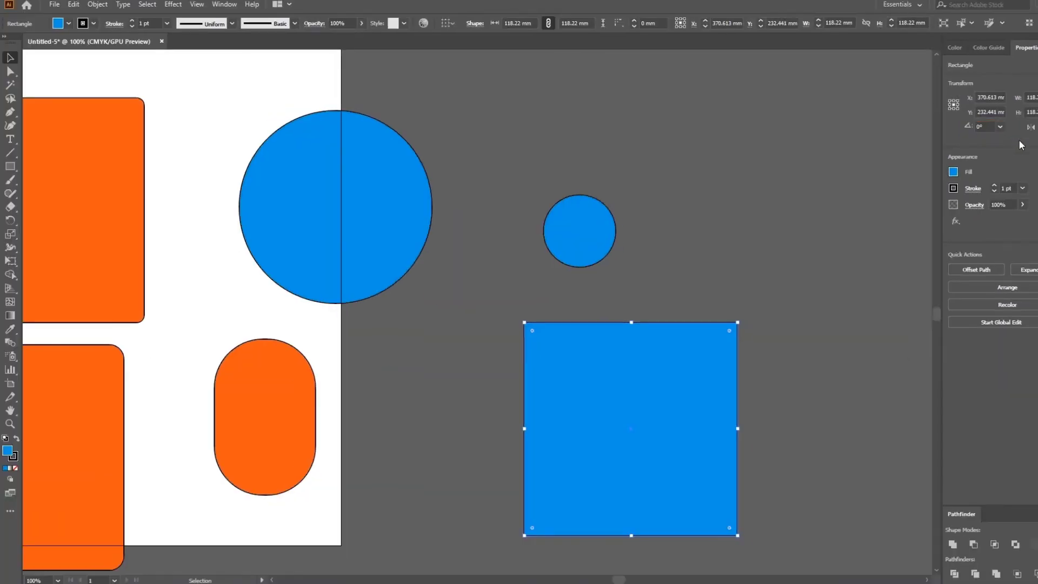
Step: Set the blue square's rotation angle to 30° and change it to 90°
left_click(995, 119)
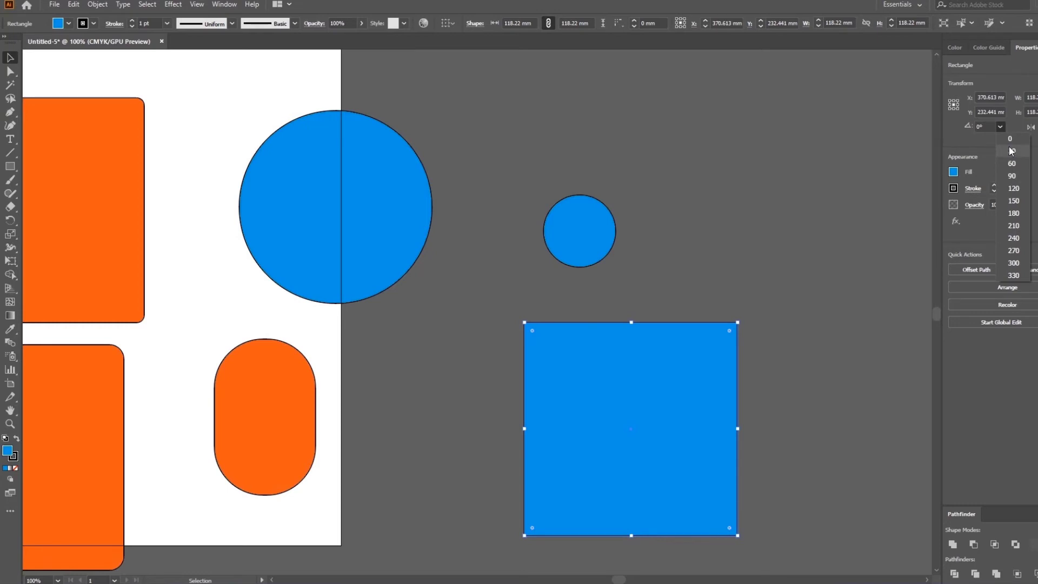
left_click(1011, 151)
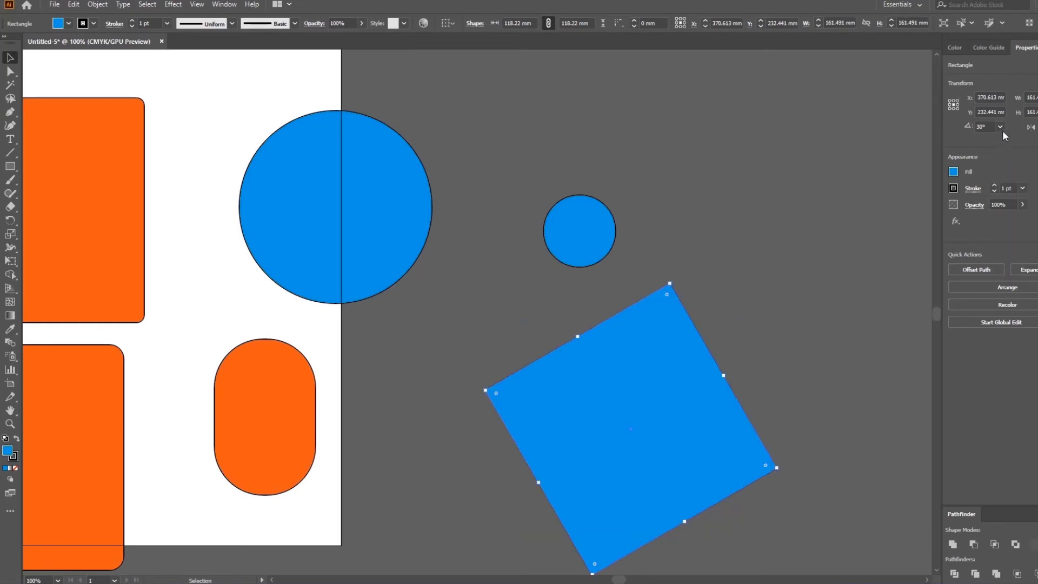
left_click(1001, 127)
left_click(1013, 177)
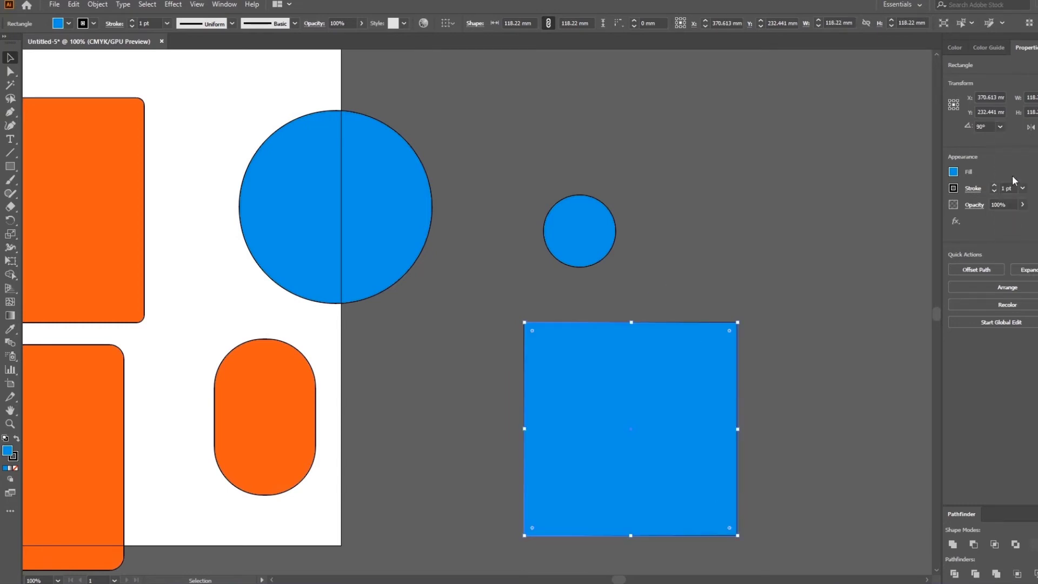
Step: Try a custom rotation angle of 27° on the blue square, undo it and deselect the square
left_click(983, 126)
type("27")
key("Return")
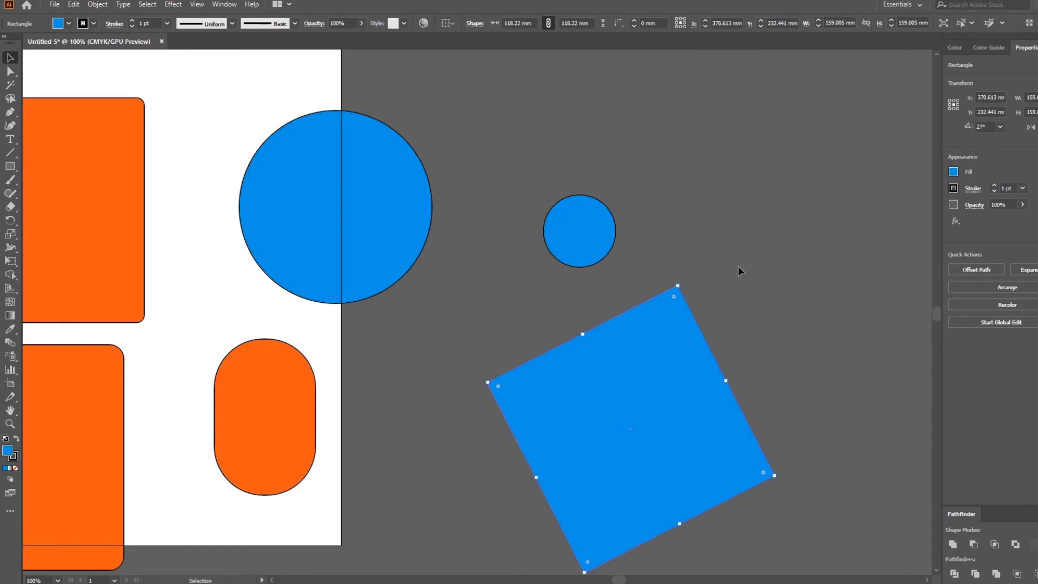
key("ctrl+z")
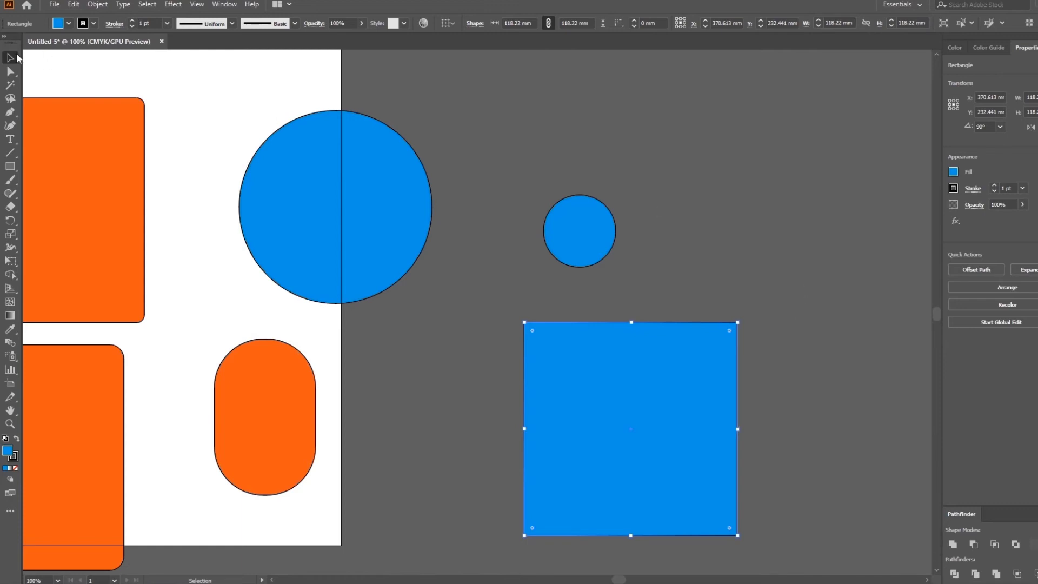
left_click(799, 260)
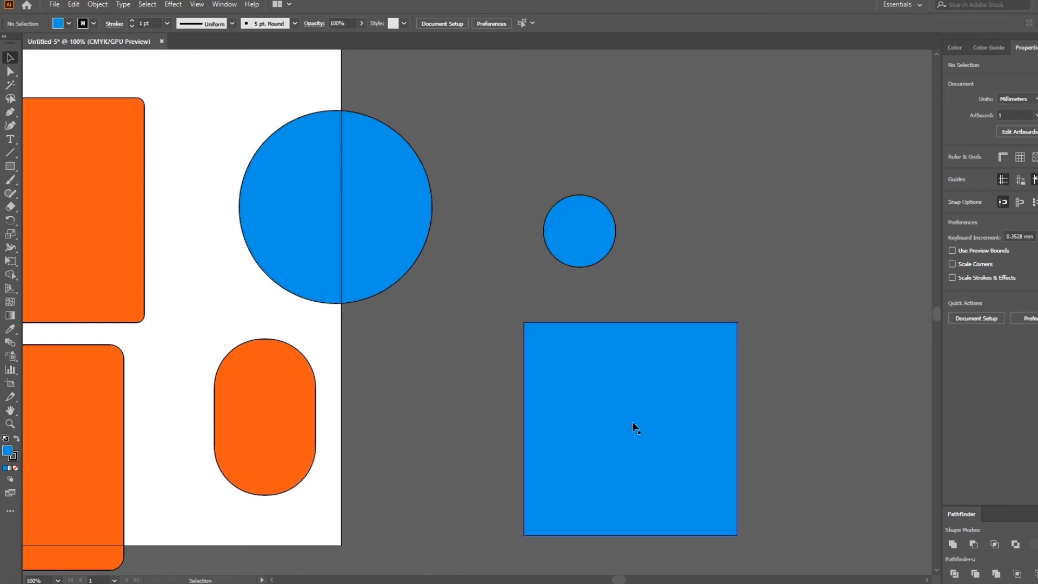
Step: Examine the blue square and the outline of the small blue circle at high magnification
left_click_drag(789, 413, 682, 239)
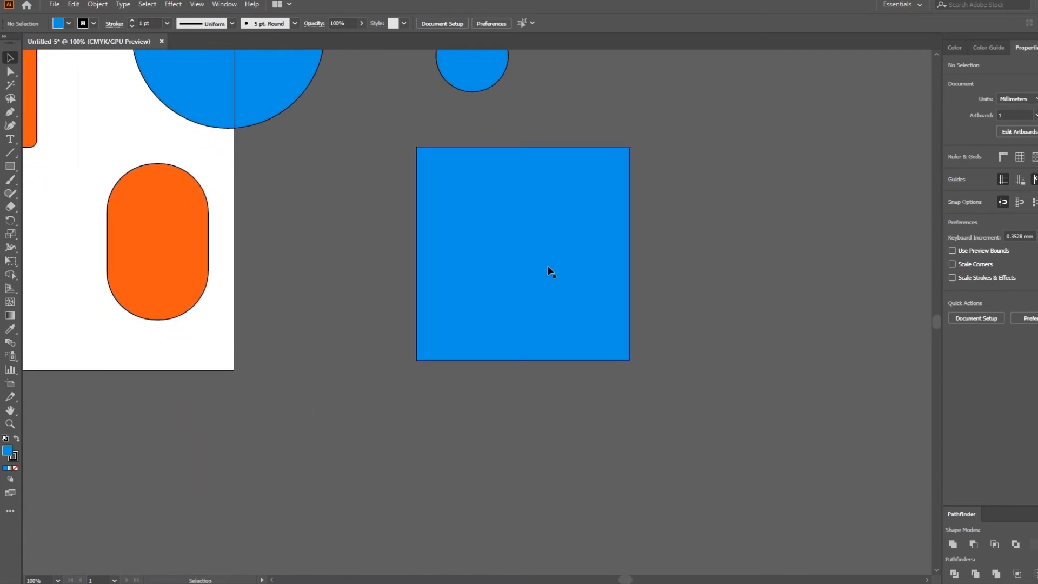
key("ctrl+plus")
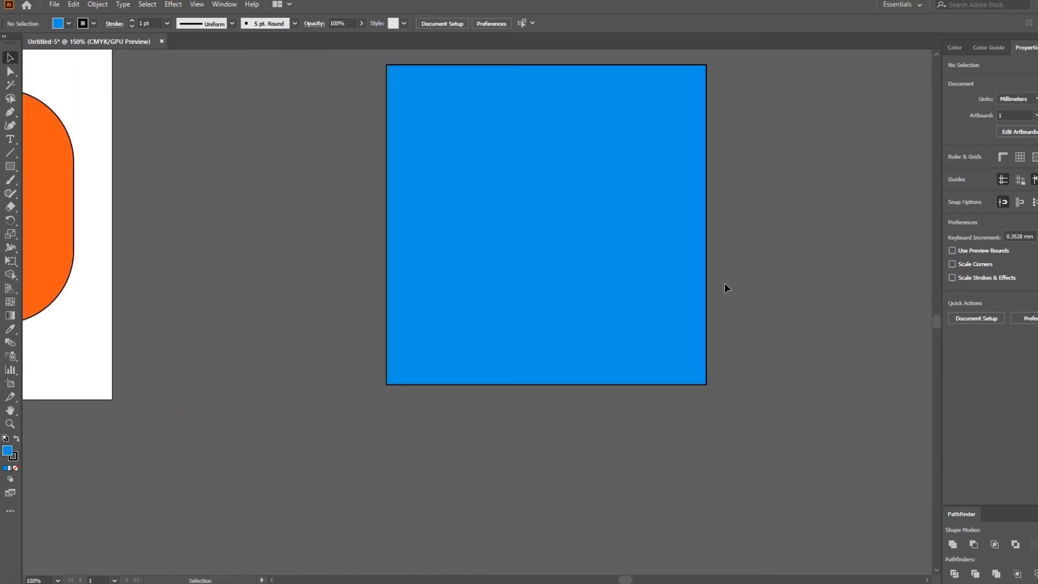
left_click_drag(763, 267, 718, 371)
left_click_drag(565, 90, 816, 358)
left_click(709, 310)
key("ctrl+equal")
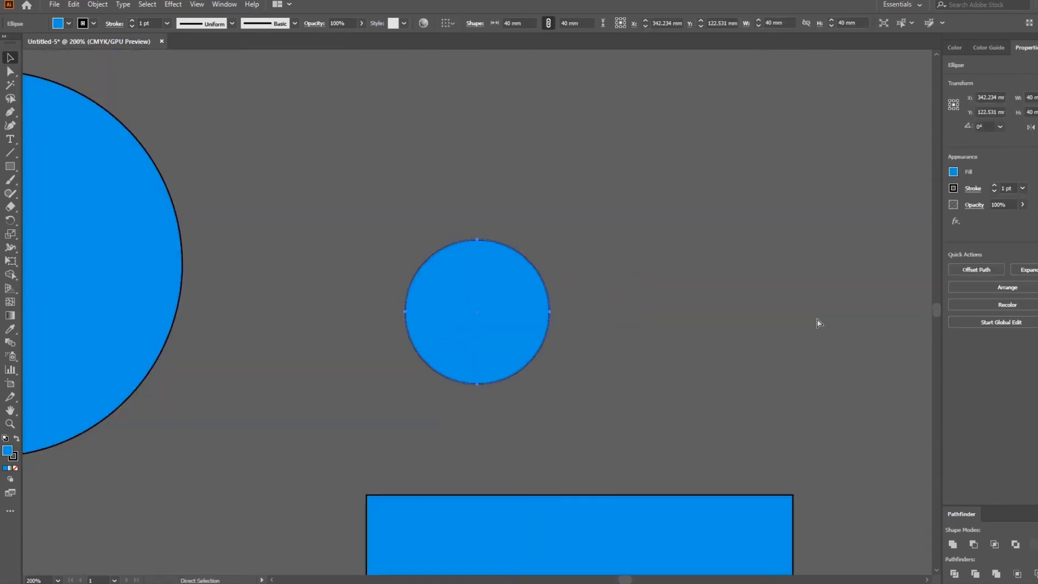
left_click(811, 314)
key("space")
left_click_drag(736, 326, 755, 307)
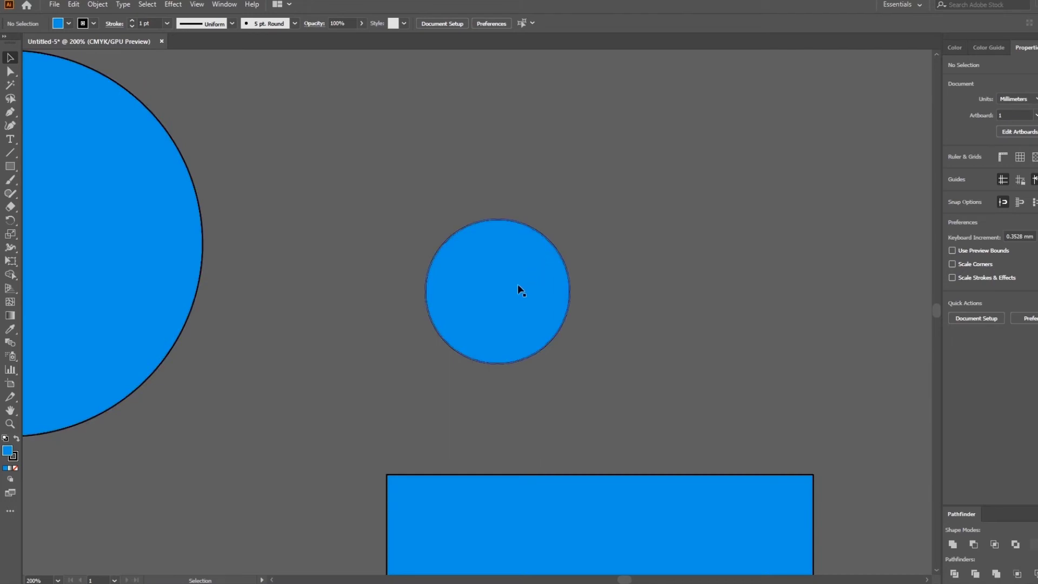
key("ctrl+equal")
key("ctrl+equal")
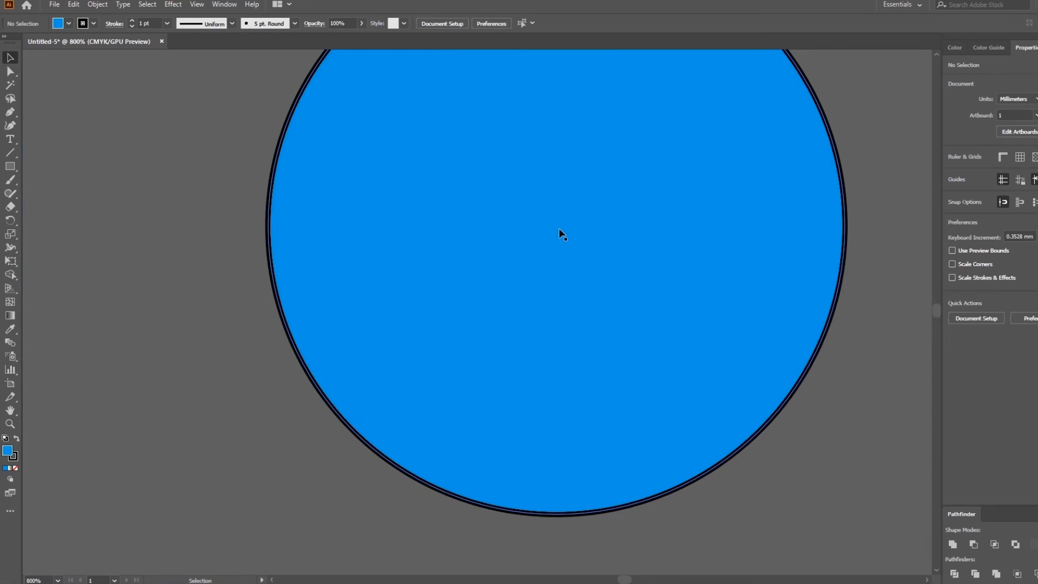
key("ctrl+minus")
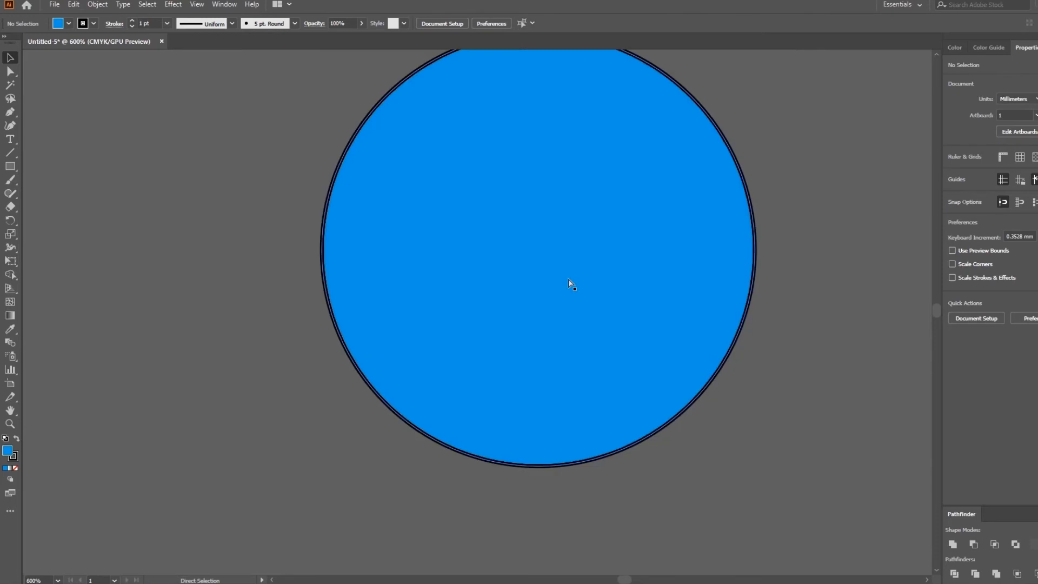
key("ctrl+minus")
key("ctrl+minus")
key("ctrl+minus")
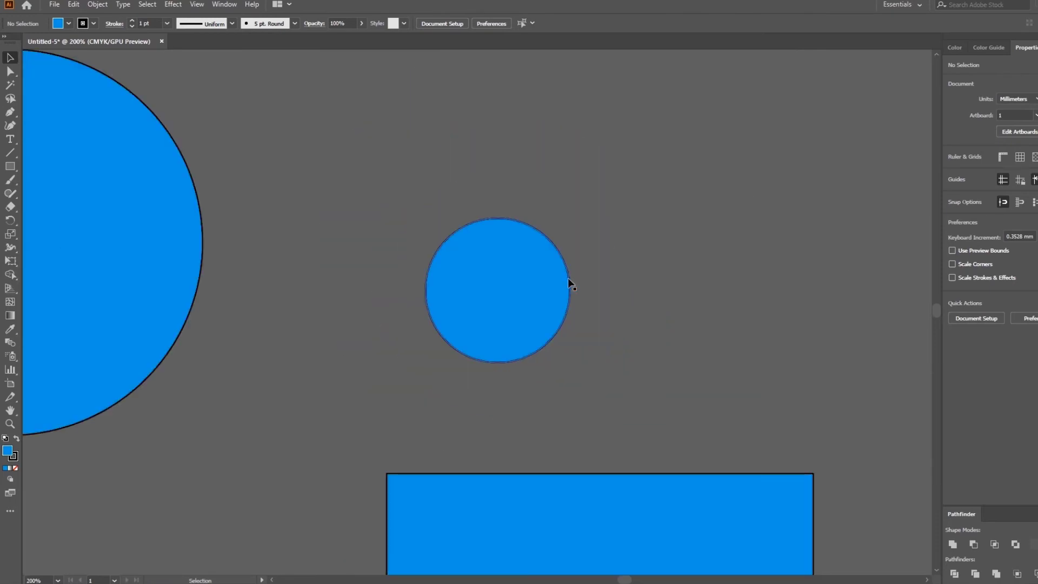
Step: Turn off Smart Guides and reposition the small blue circle above the blue square with and without them
left_click_drag(527, 292, 591, 238)
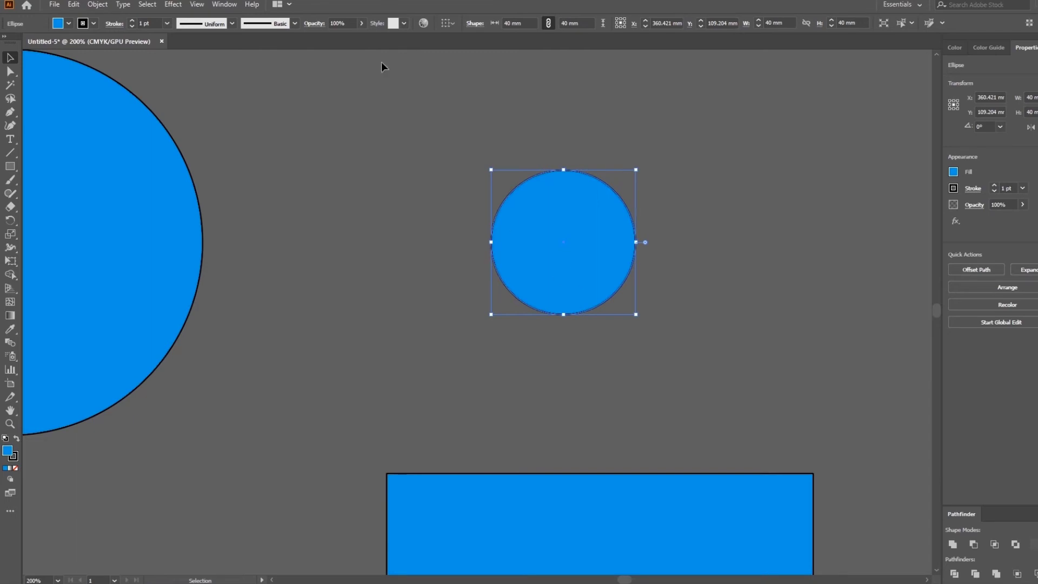
left_click(197, 5)
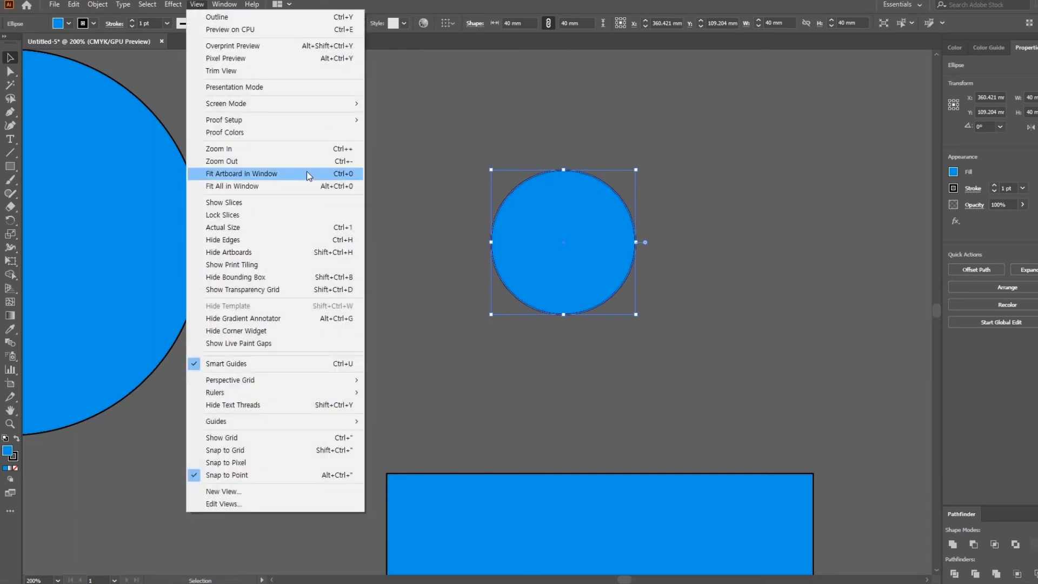
left_click(240, 364)
left_click(356, 361)
left_click(587, 253)
left_click_drag(594, 261, 377, 320)
left_click_drag(666, 389, 676, 297)
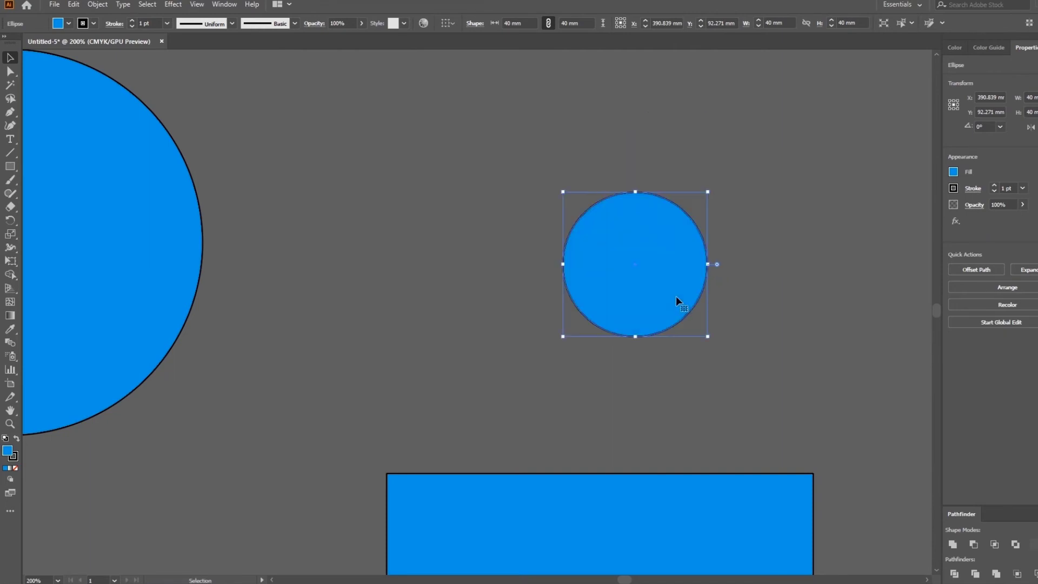
Step: Turn Smart Guides back on and deselect the small blue circle
left_click(192, 4)
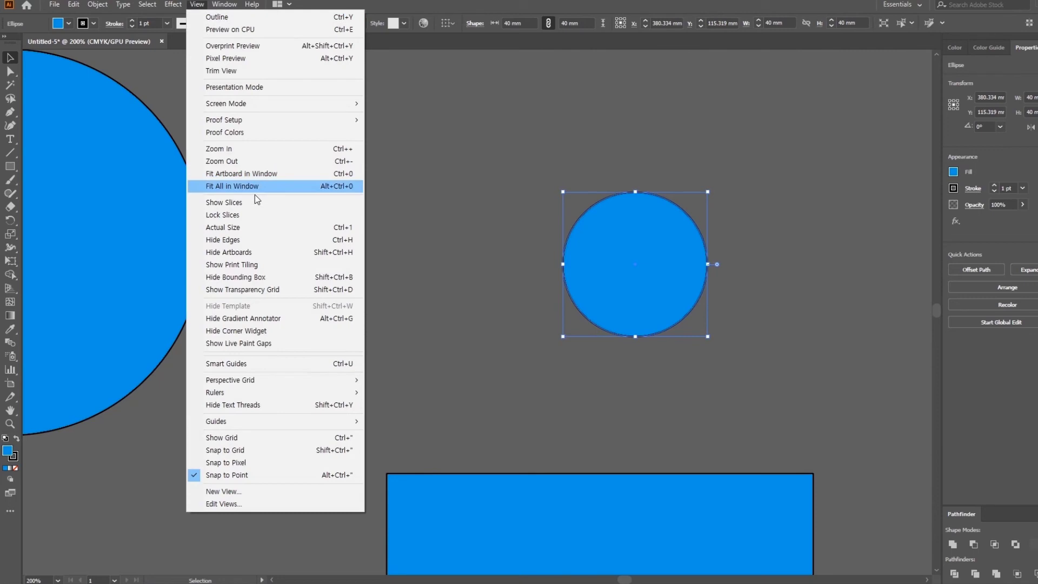
left_click(255, 365)
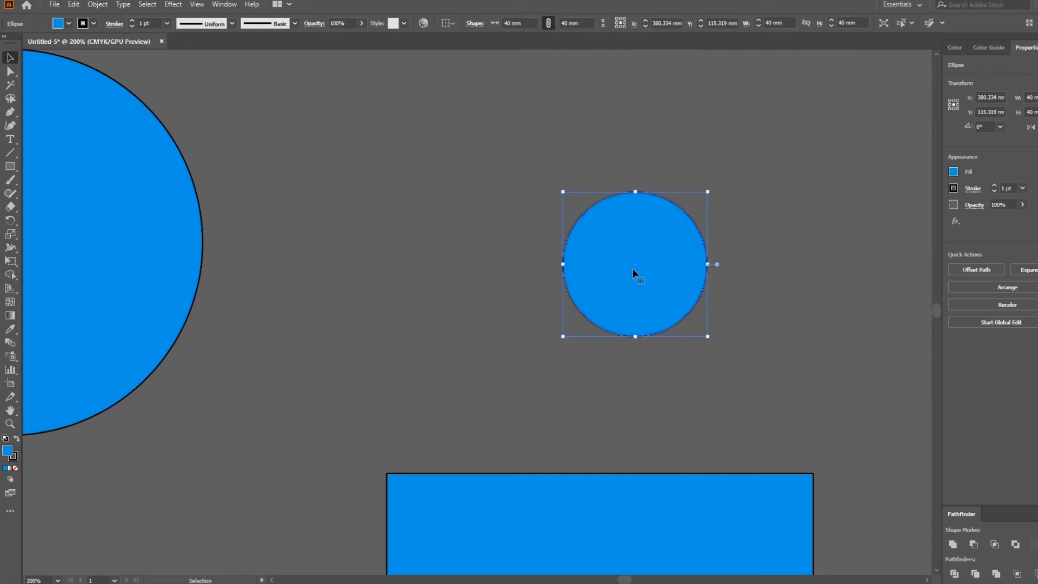
left_click(780, 269)
Step: Delete the large blue circle at the artboard's edge and the small blue circle above the square
key("ctrl+minus")
key("ctrl+minus")
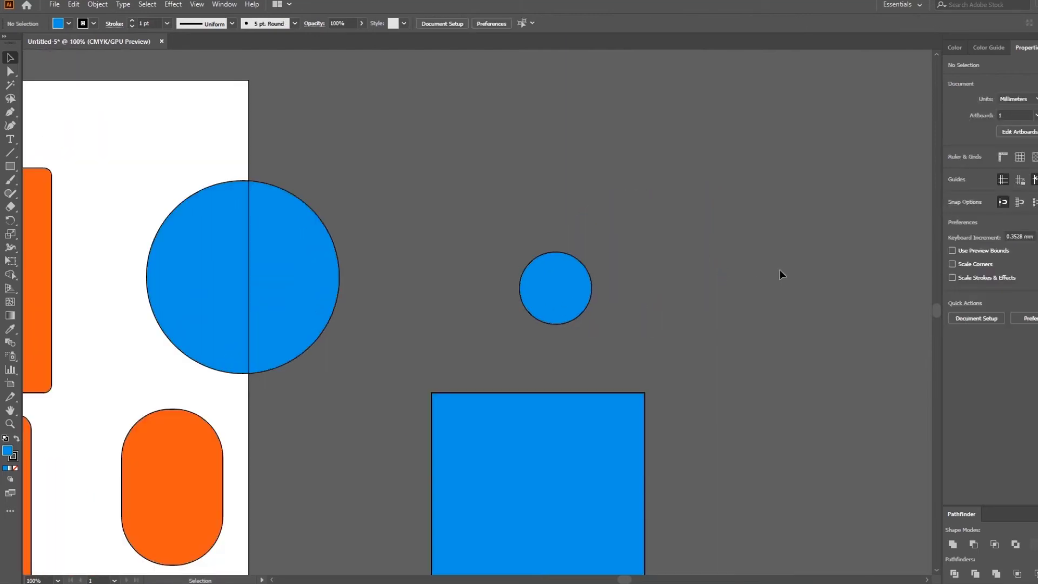
left_click_drag(713, 308, 850, 268)
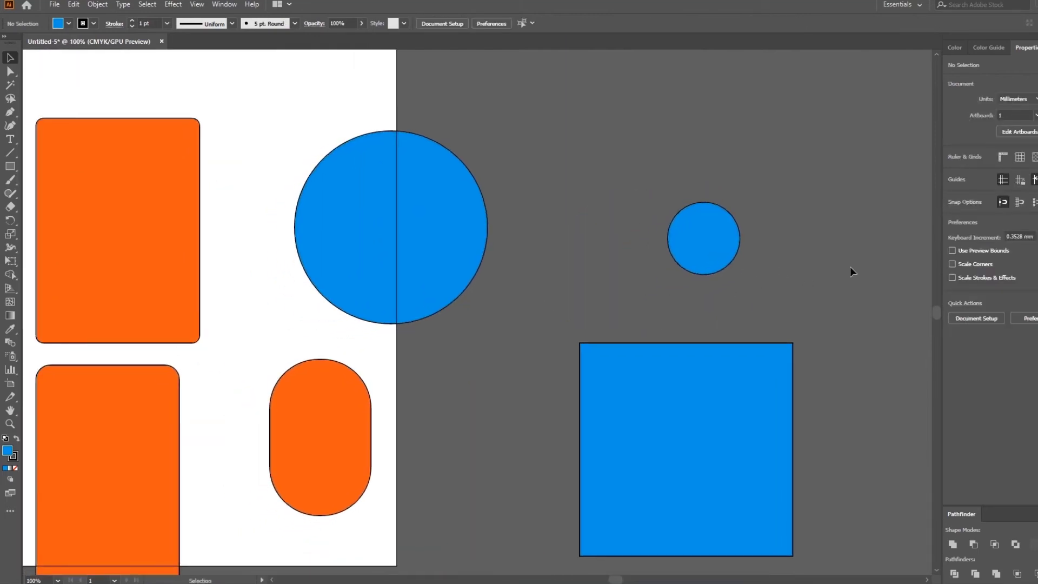
key("ctrl+minus")
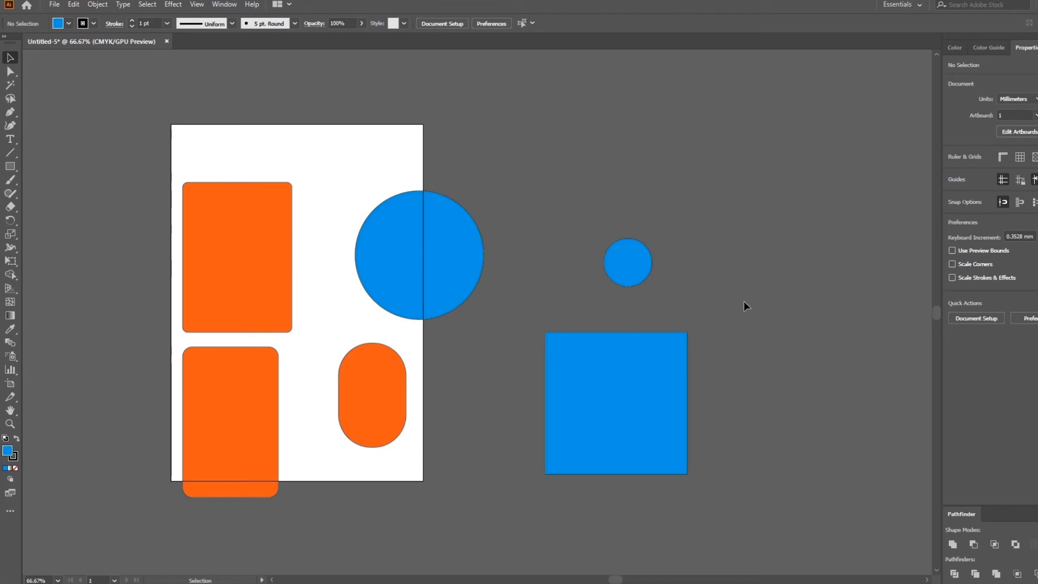
scroll(595, 371, "left", 3)
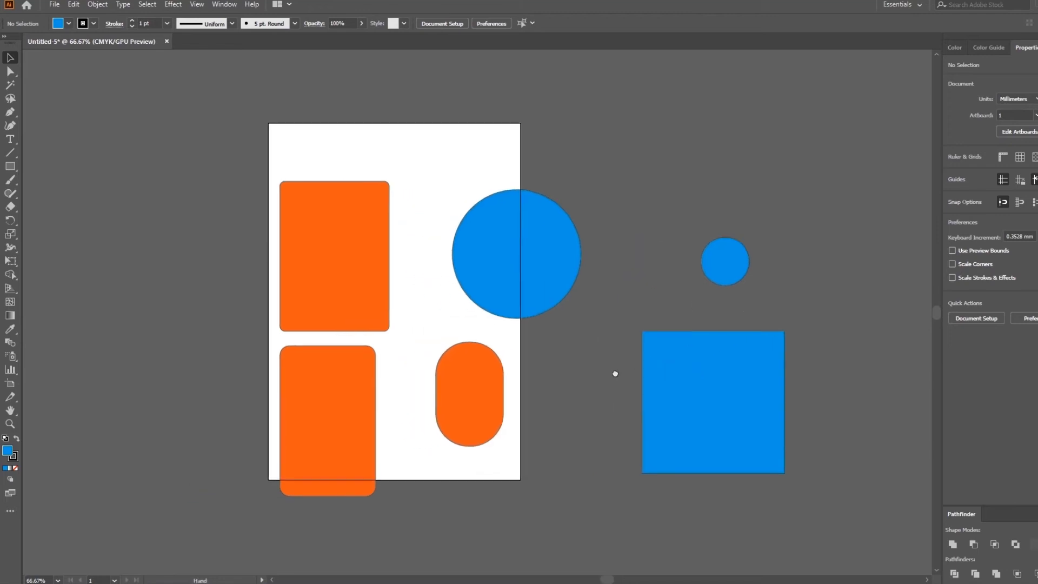
left_click(716, 371)
left_click(550, 252)
left_click(744, 262)
left_click(565, 265)
key("Delete")
left_click(726, 265)
key("Delete")
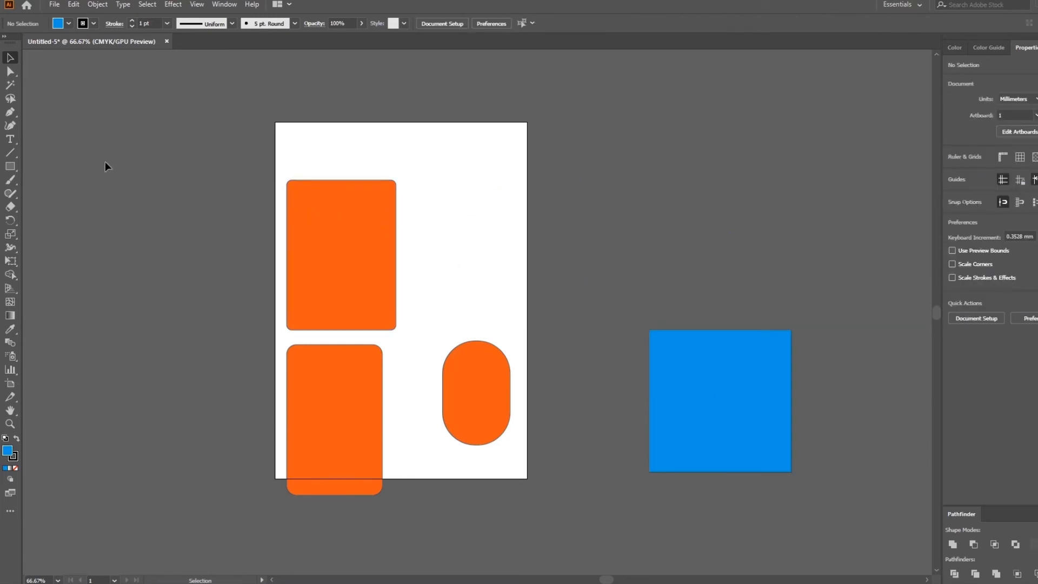
Step: Draw a blue hexagon about 117 mm wide with the Polygon tool and move it beside the artboard's upper right
left_click(14, 169)
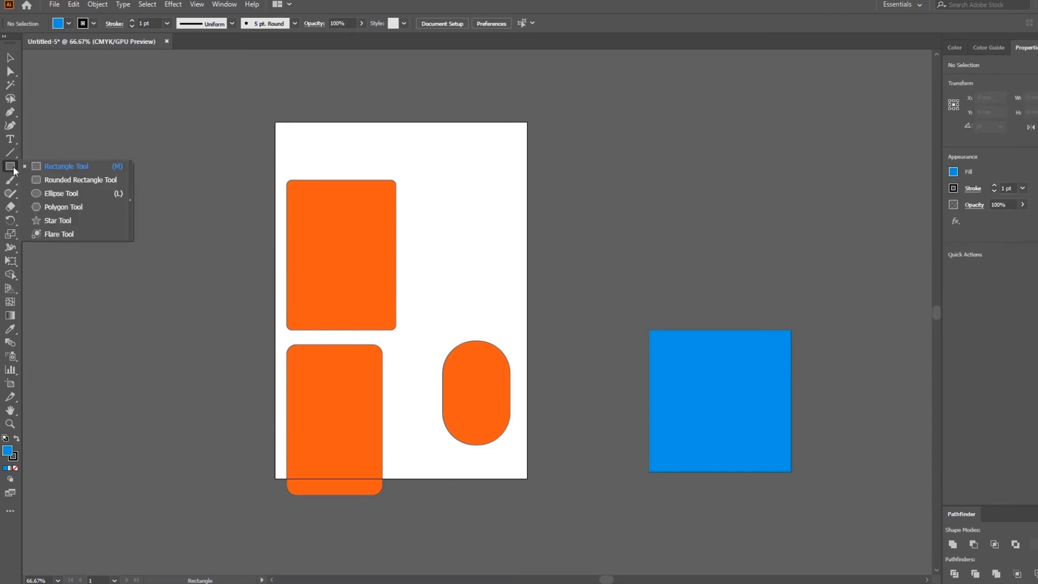
left_click(85, 205)
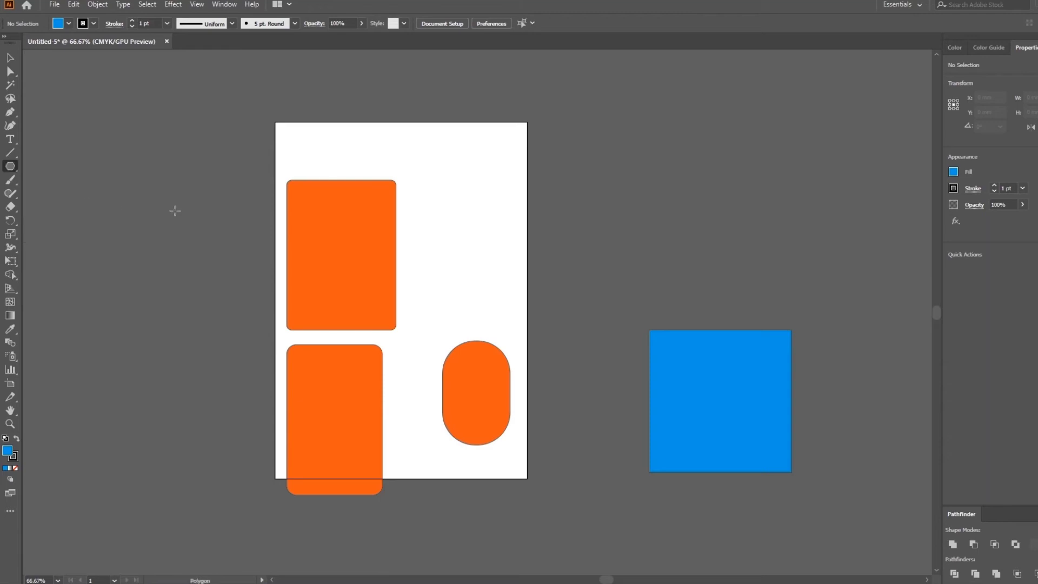
left_click_drag(600, 124, 666, 151)
key("v")
left_click_drag(640, 90, 647, 176)
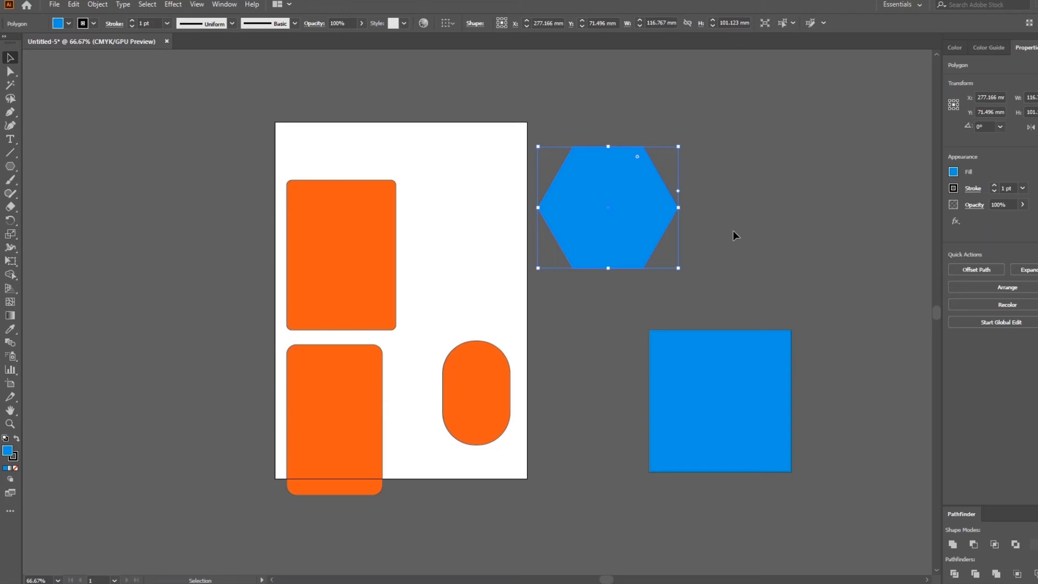
Step: Create an 8-sided polygon to the right of the hexagon and draw a larger octagon about 158 mm wide beside it
left_click(12, 169)
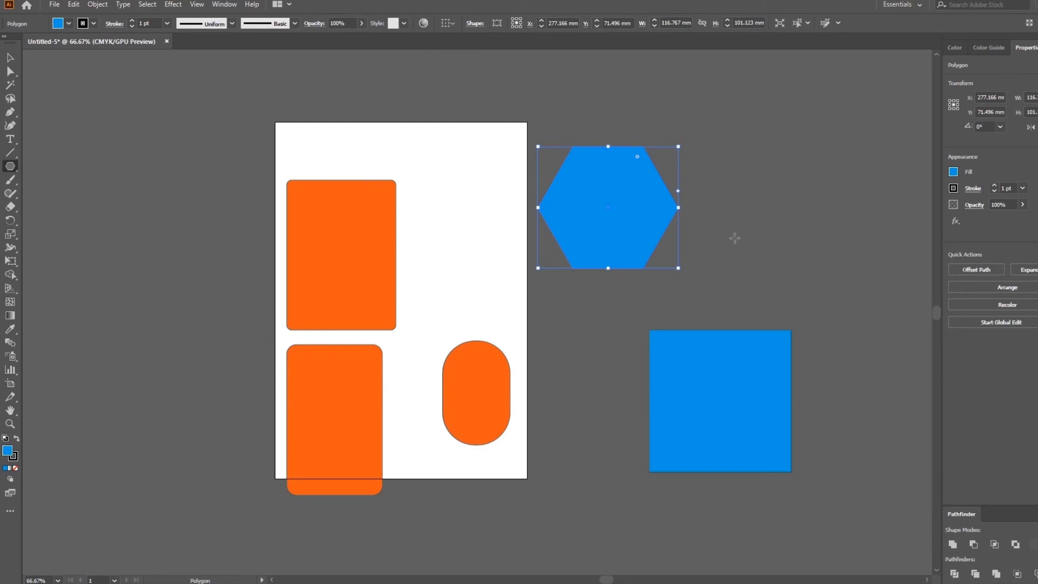
left_click(787, 198)
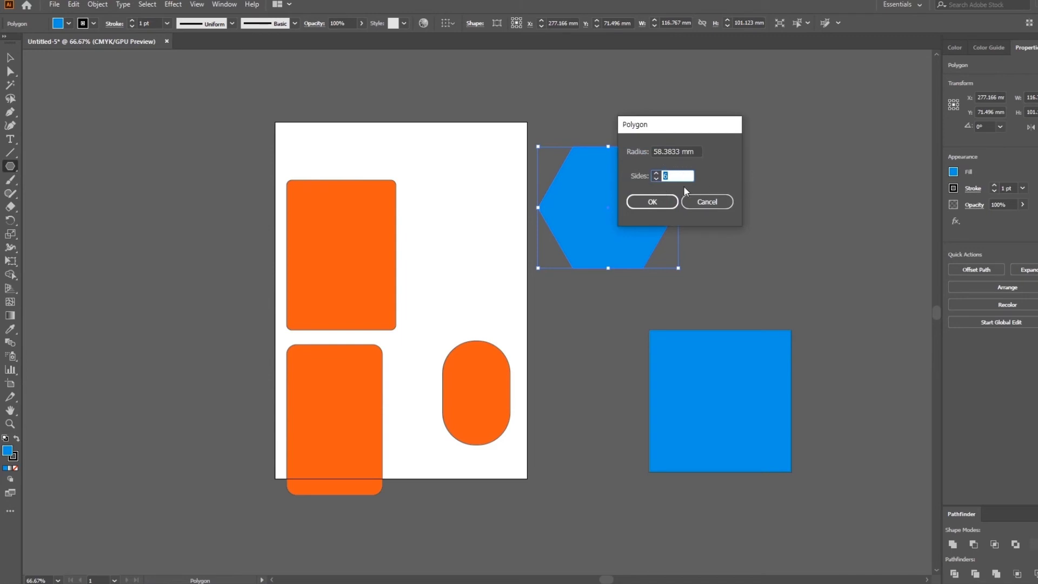
type("8")
left_click(655, 202)
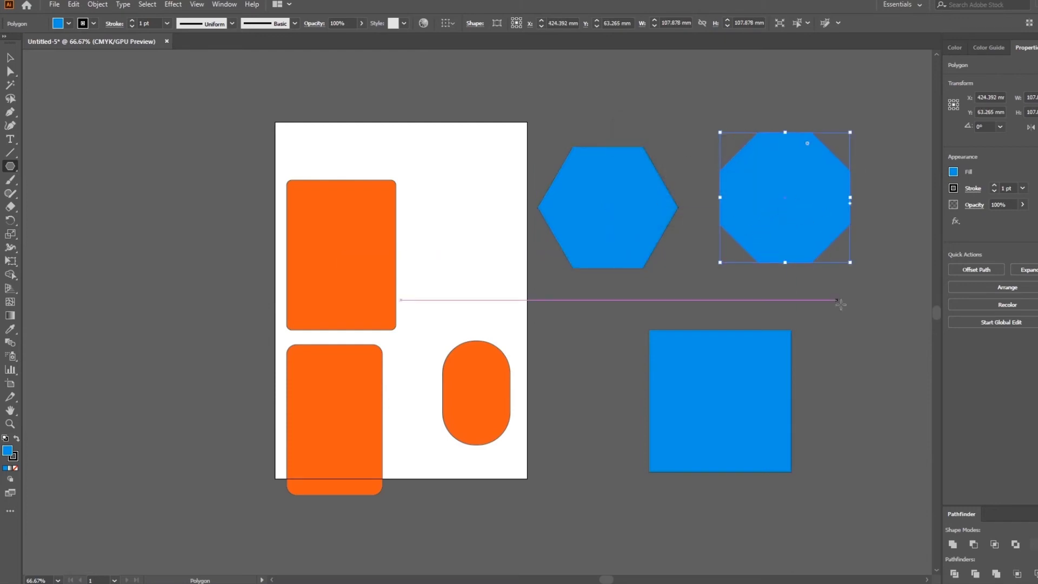
left_click_drag(803, 388, 489, 401)
left_click_drag(655, 241, 727, 313)
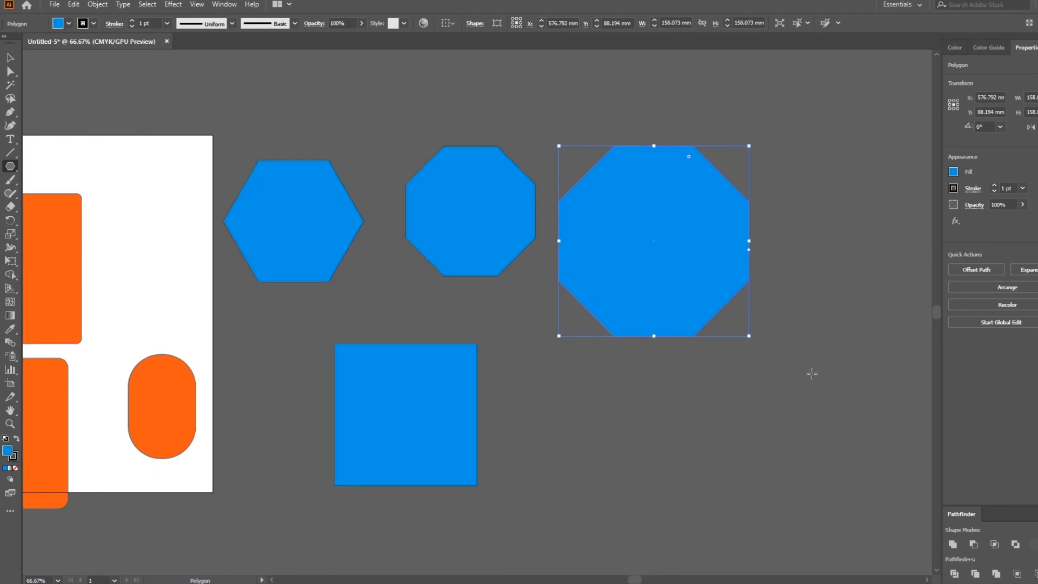
Step: Create a 3-sided polygon below the large octagon and stretch it downward to about 216 mm tall
left_click_drag(830, 431, 772, 408)
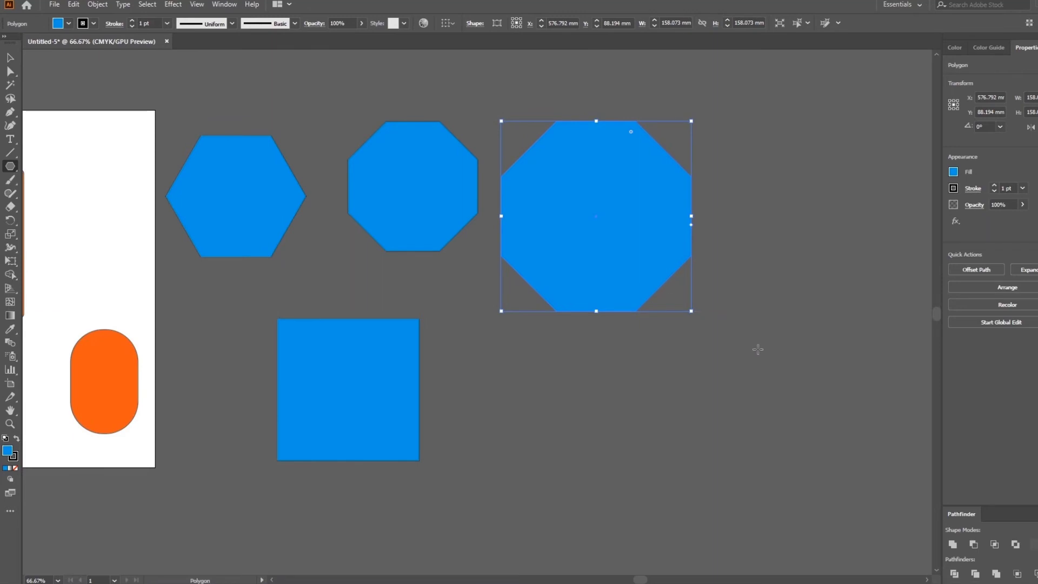
left_click(726, 374)
type("3")
left_click(654, 201)
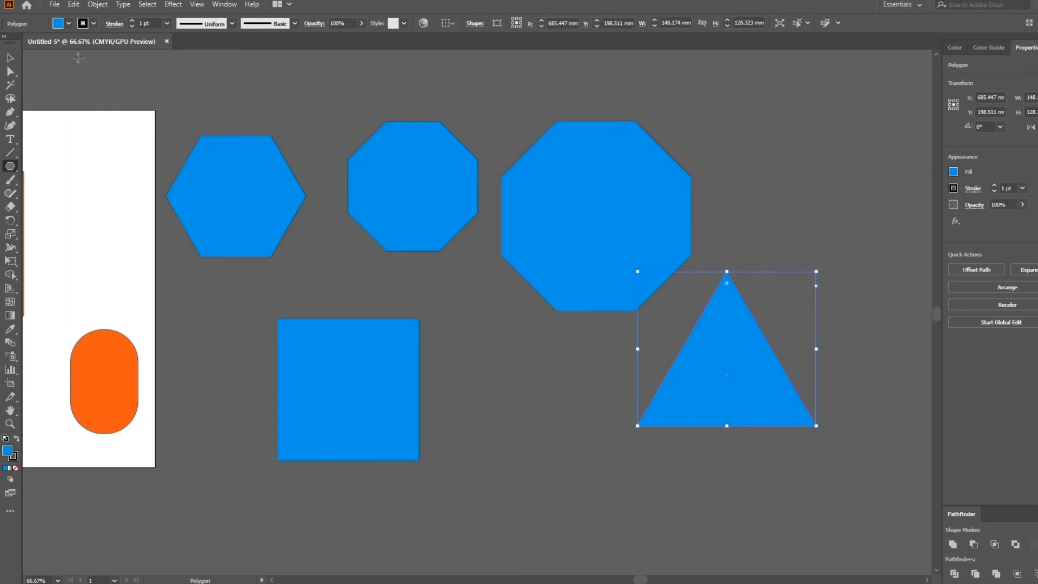
left_click(11, 58)
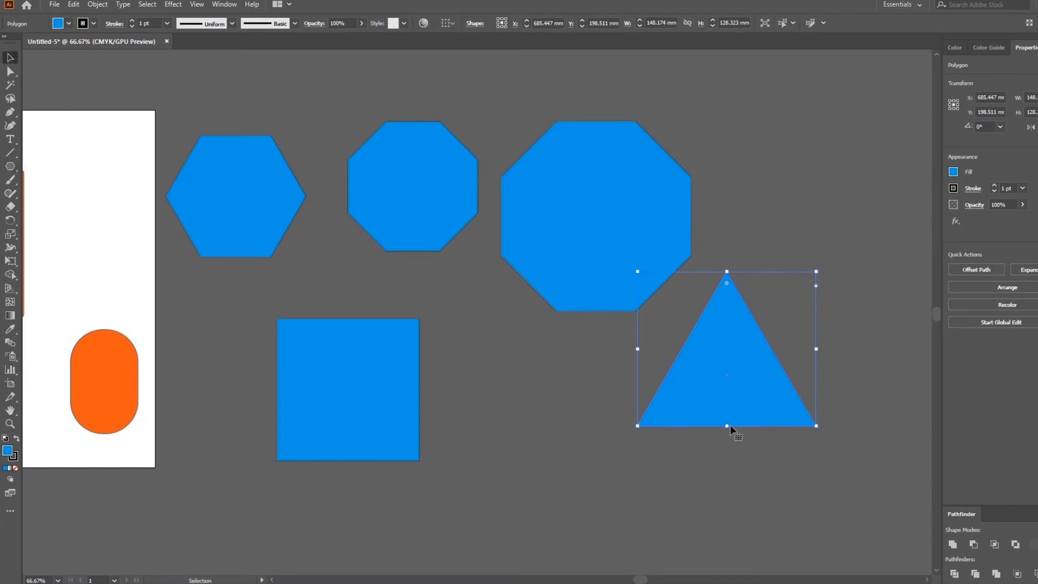
left_click_drag(726, 427, 727, 531)
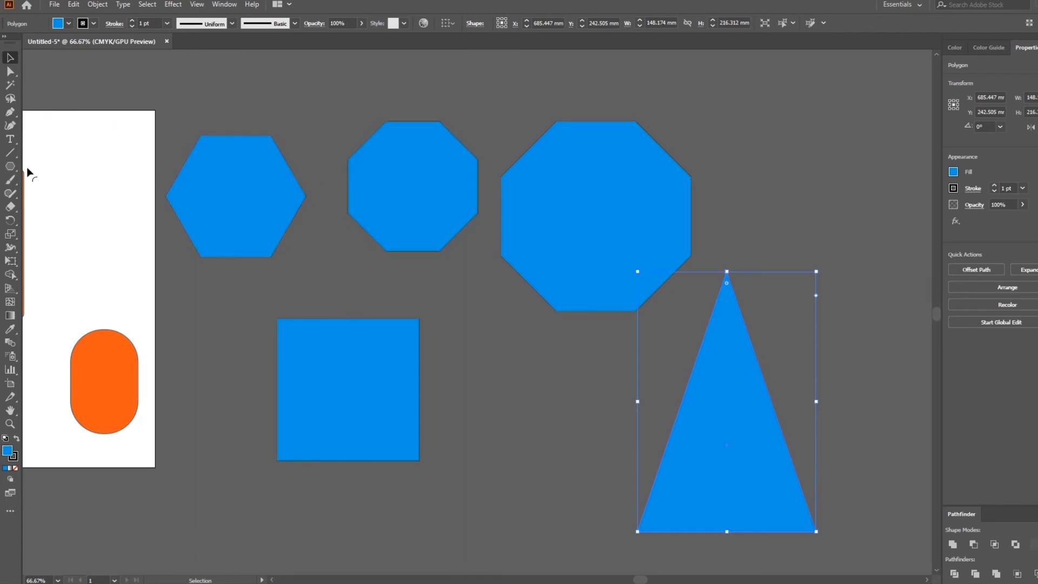
Step: Create a 12-sided polygon with the Polygon tool in the empty area above the large octagon
left_click(11, 168)
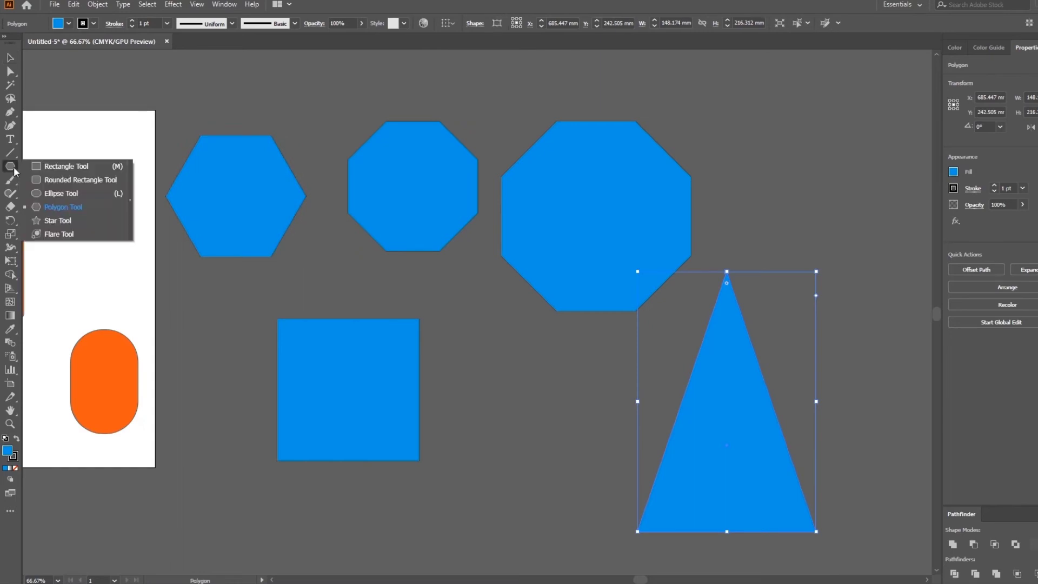
left_click(72, 208)
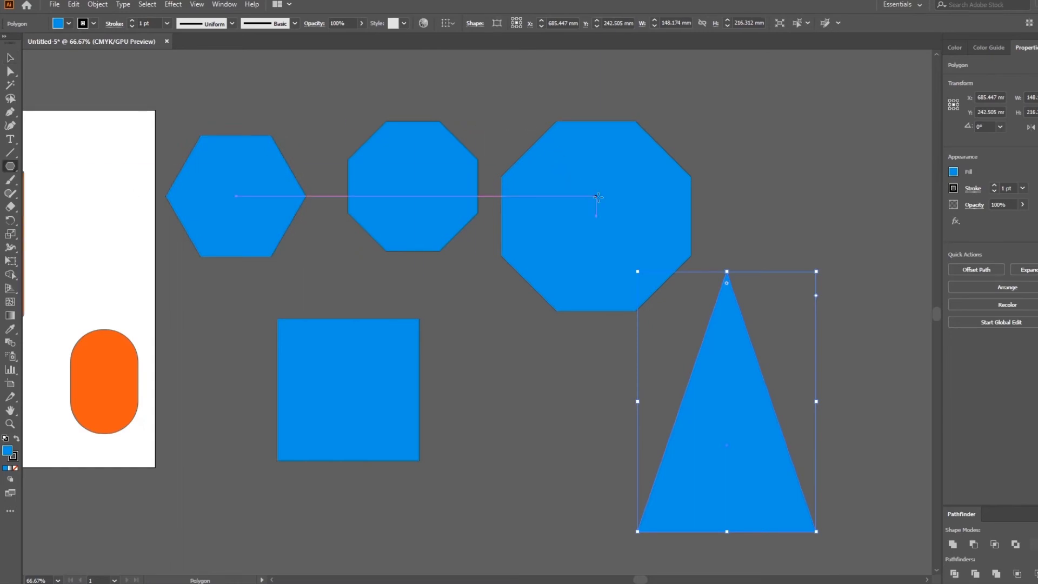
left_click_drag(695, 171, 703, 328)
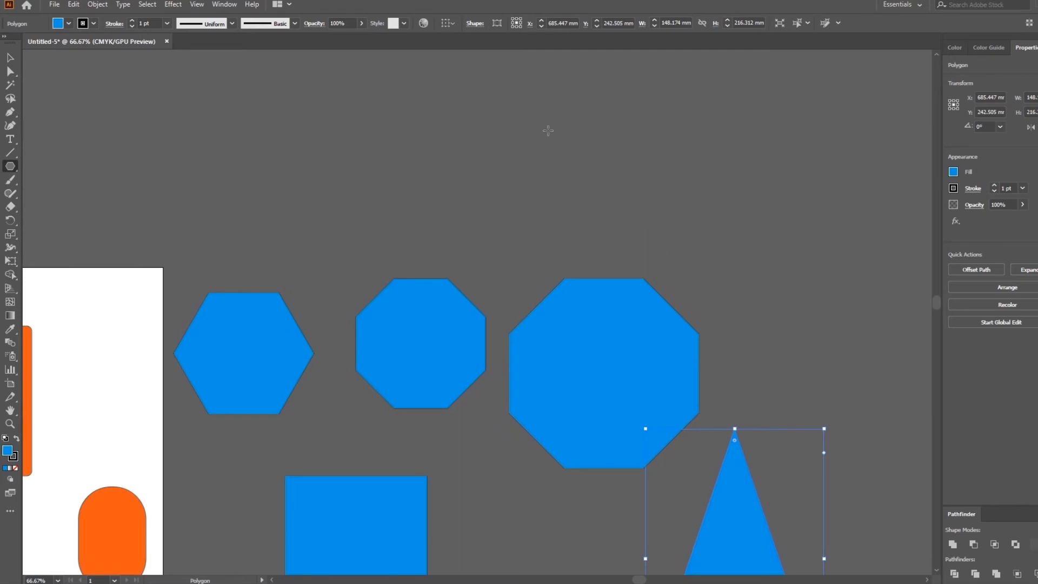
left_click(592, 117)
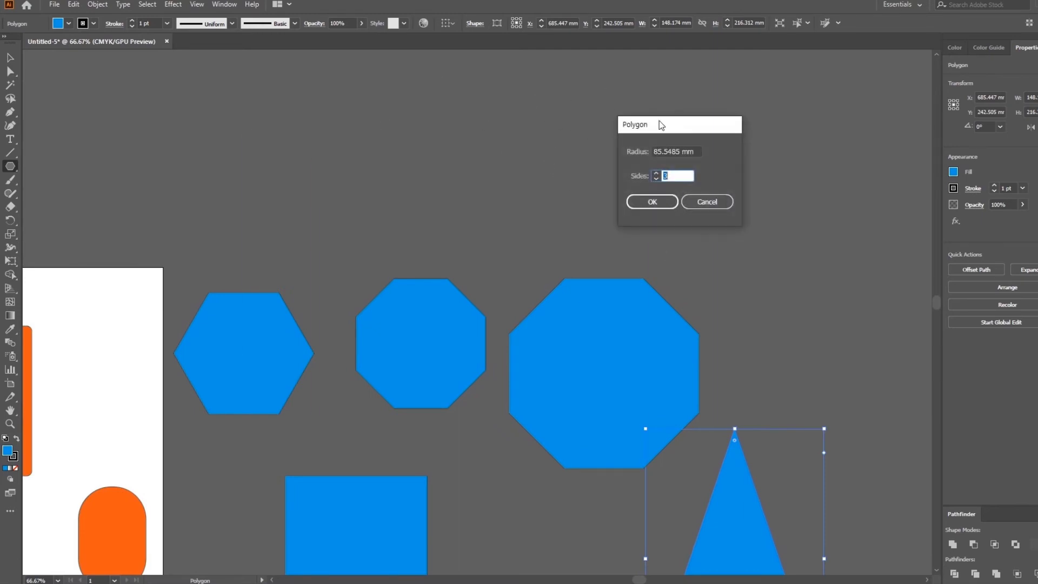
left_click_drag(670, 129, 537, 105)
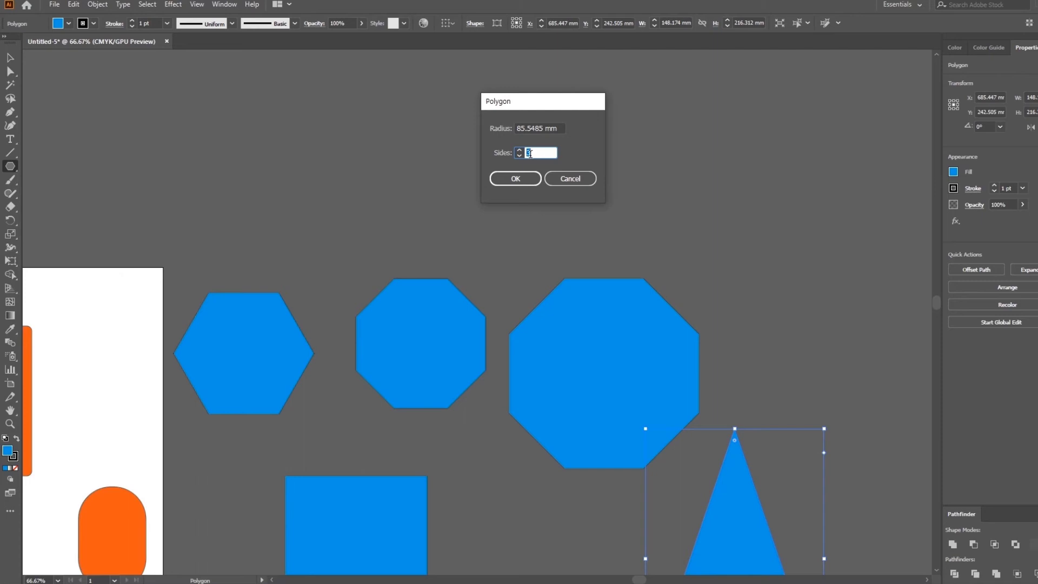
type("12")
key("Return")
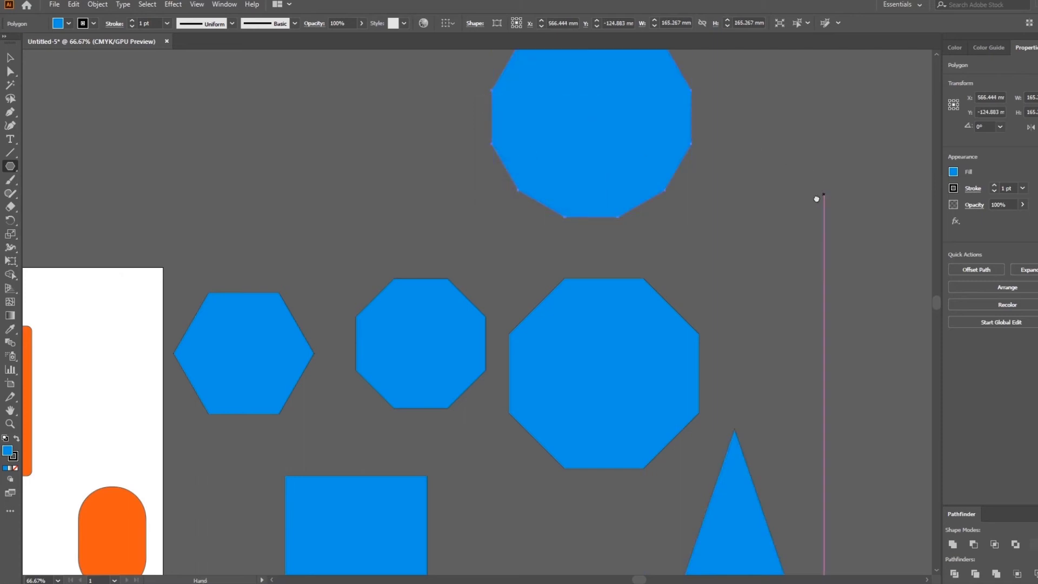
Step: Create a 3-sided polygon to the right of the large octagon and draw a second triangle about 163 mm wide beside it
left_click_drag(824, 181, 737, 288)
left_click_drag(789, 309, 595, 151)
left_click(547, 201)
type("3")
key("Return")
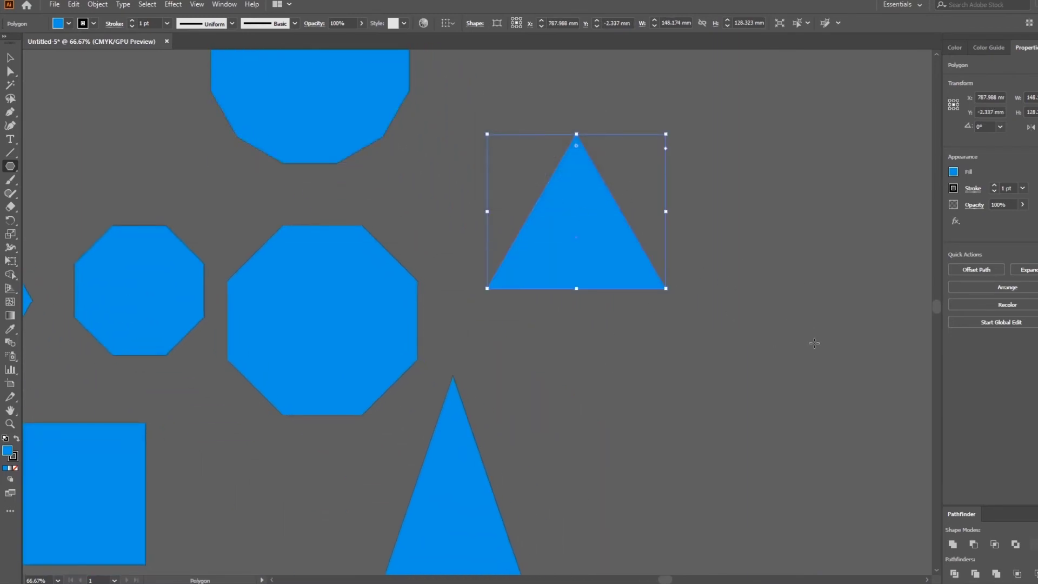
left_click_drag(835, 339, 738, 359)
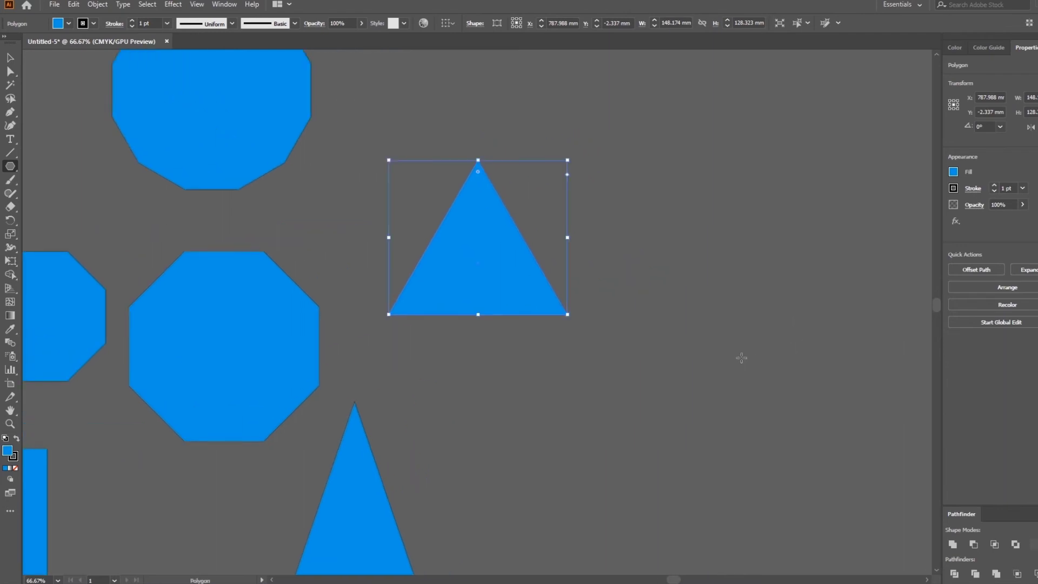
left_click_drag(665, 216, 733, 306)
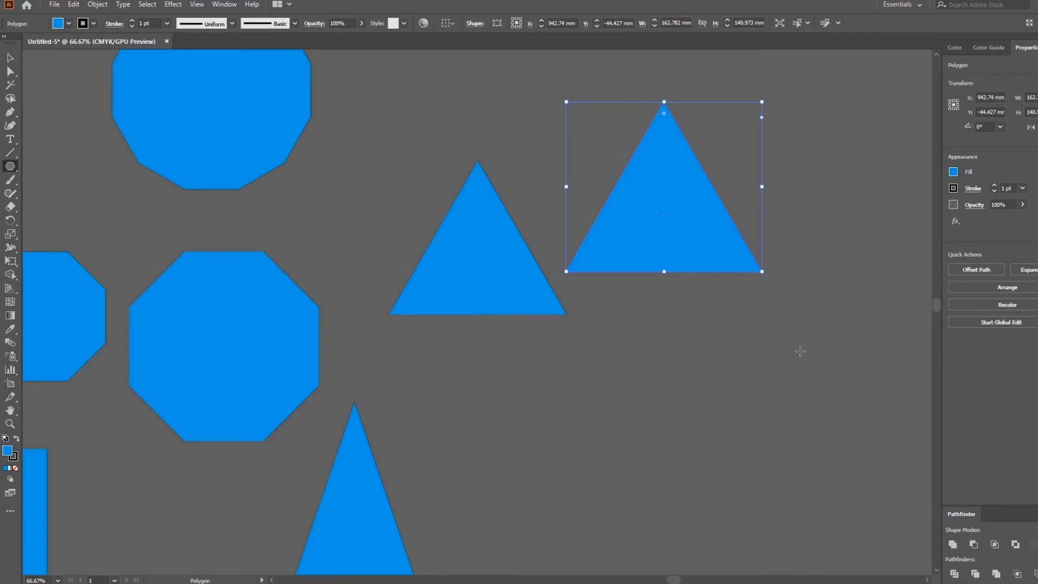
left_click(684, 381)
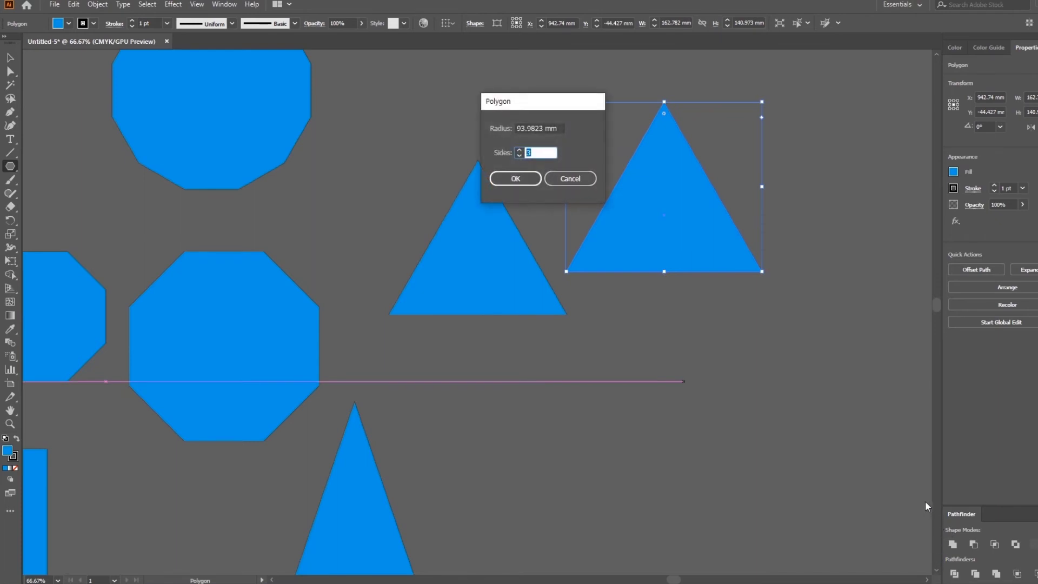
left_click(571, 179)
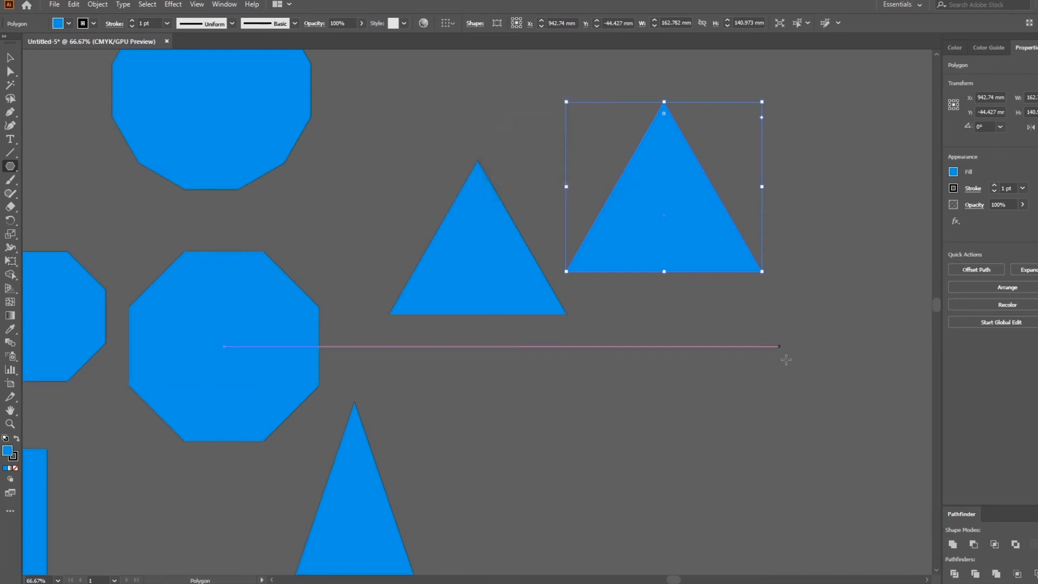
Step: Draw two overlapping five-pointed stars with the Star tool right of the tall triangle, the second about 251 mm wide
left_click_drag(659, 513, 857, 408)
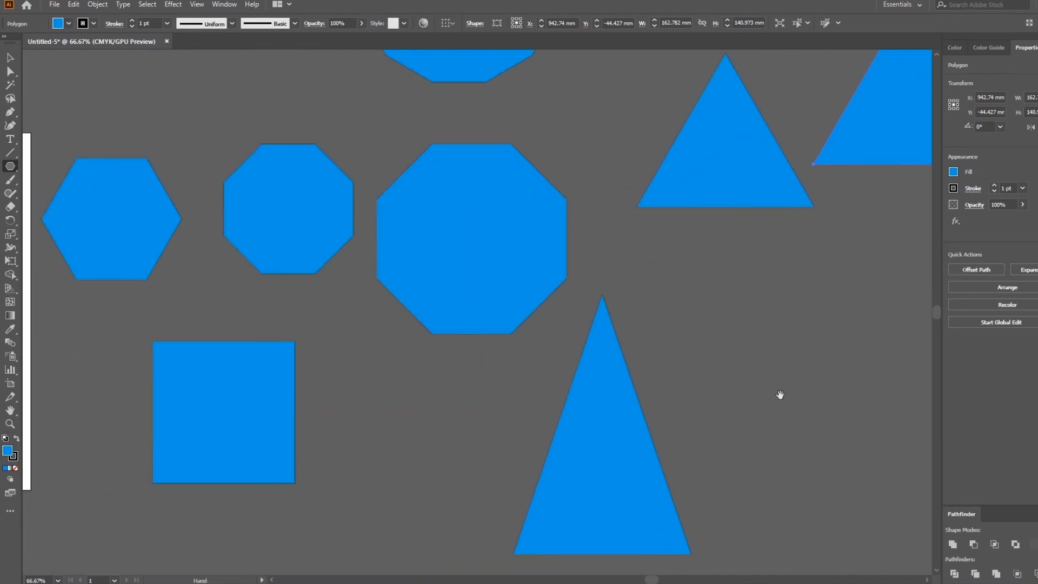
key("ctrl+minus")
left_click_drag(565, 438, 754, 366)
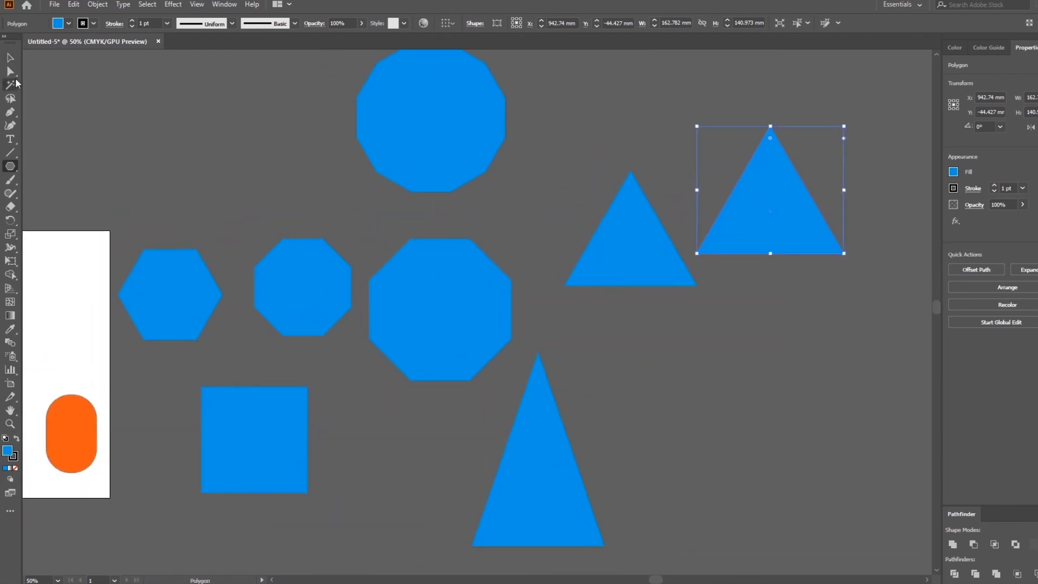
left_click(13, 167)
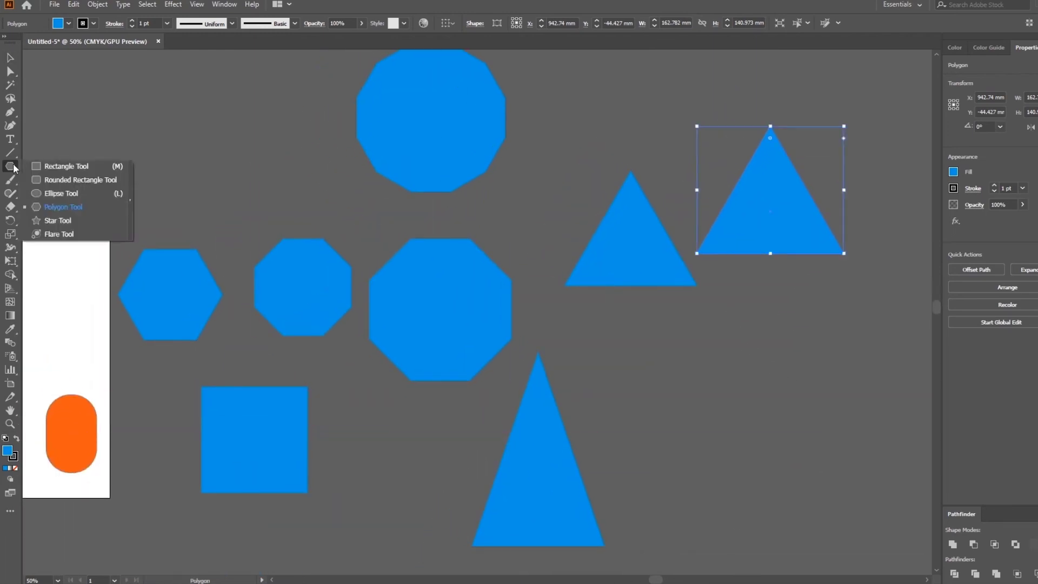
left_click(86, 219)
key("space")
left_click_drag(733, 411, 380, 269)
left_click_drag(480, 263, 552, 352)
left_click_drag(607, 297, 680, 349)
key("space")
left_click_drag(549, 396, 684, 394)
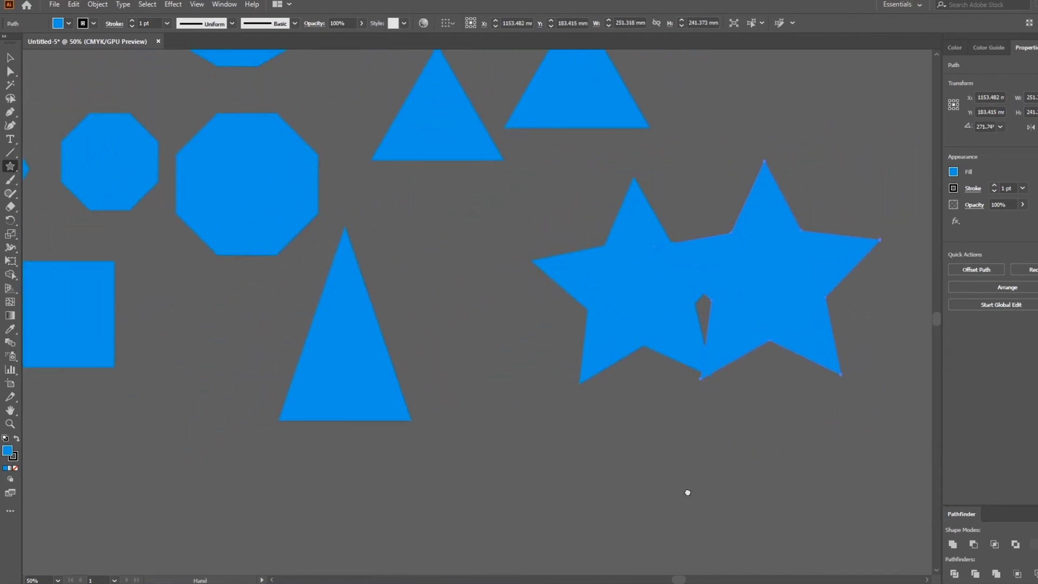
Step: Create a 6-pointed star in the empty area below the two overlapping stars, keeping the radii at 132.1866 mm and 66.0933 mm
left_click_drag(690, 496, 622, 172)
left_click(541, 340)
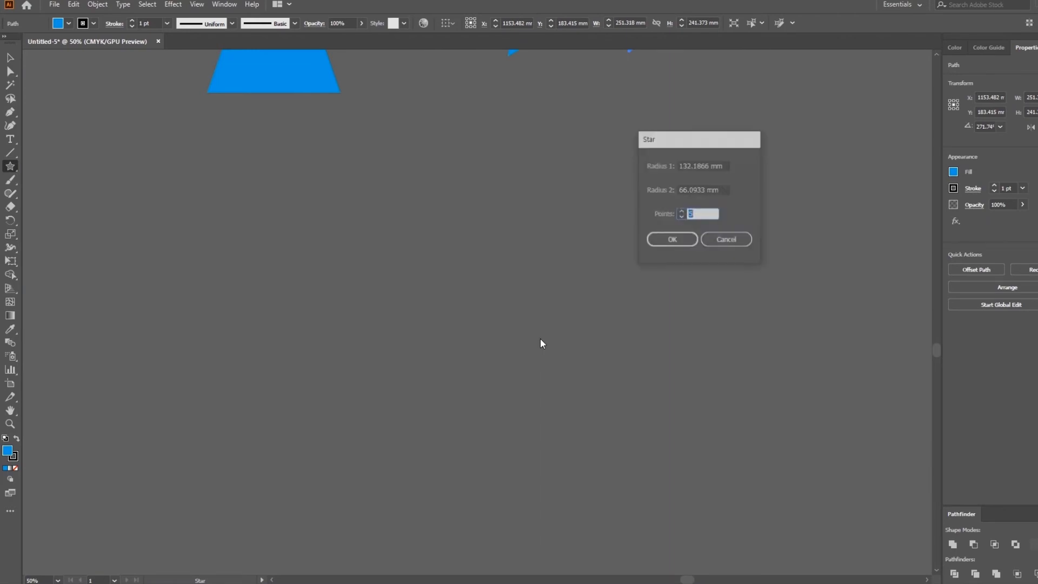
left_click_drag(695, 142, 660, 128)
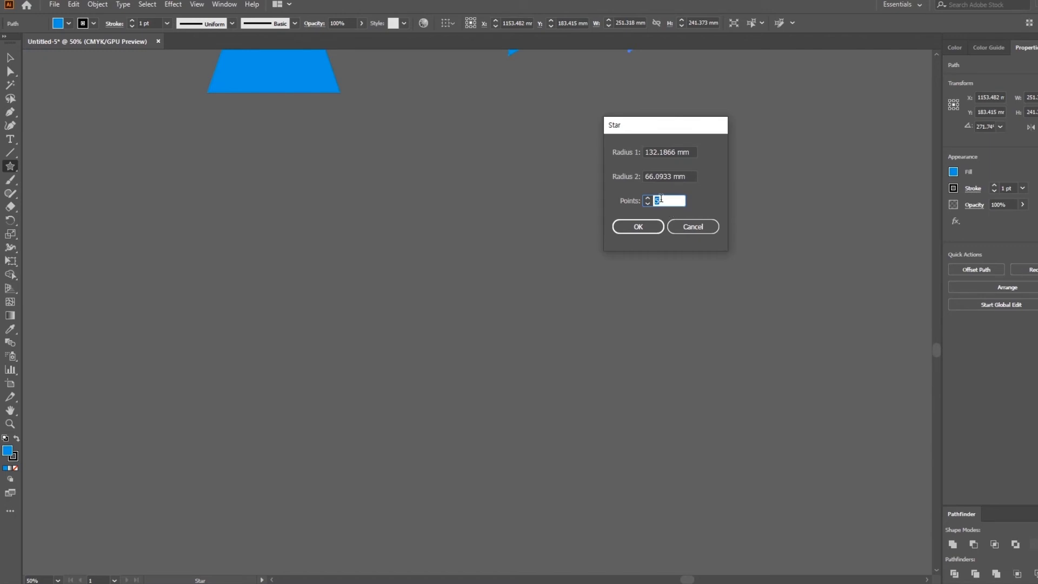
type("6")
left_click(658, 225)
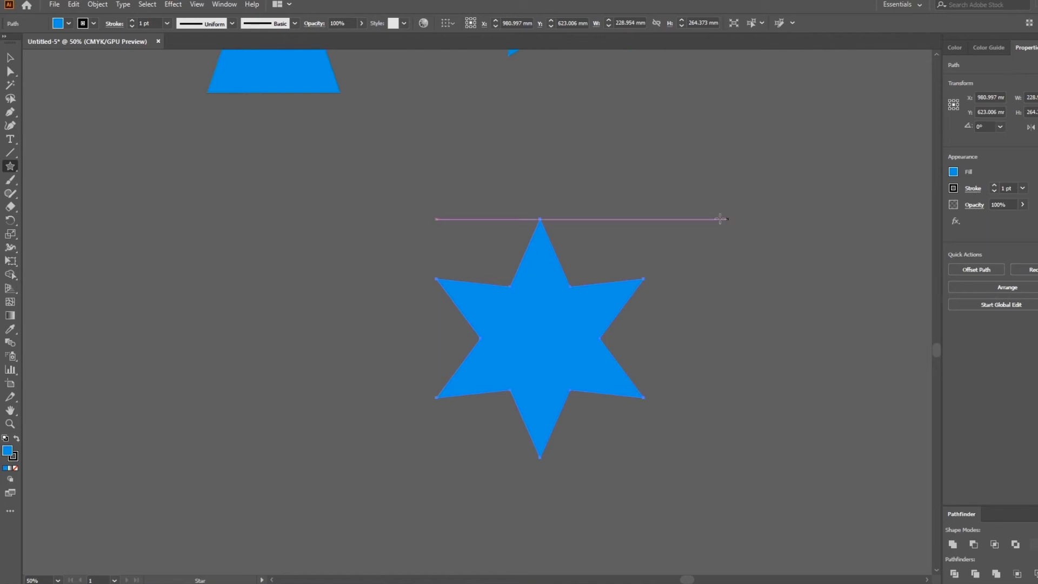
Step: Create a 20-pointed star above and to the right of the six-pointed star, keeping the same radii
left_click(704, 178)
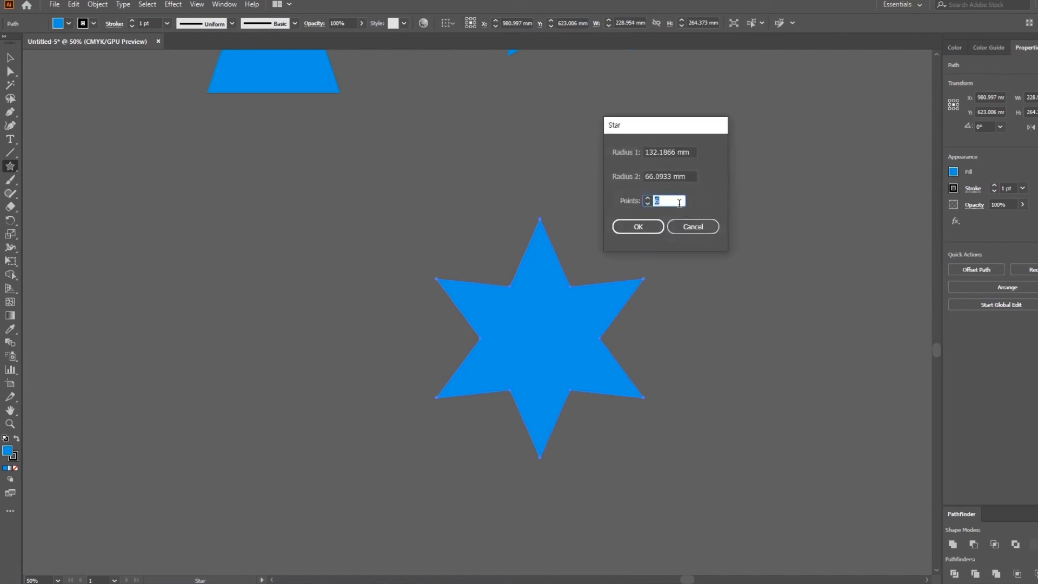
type("20")
key("Return")
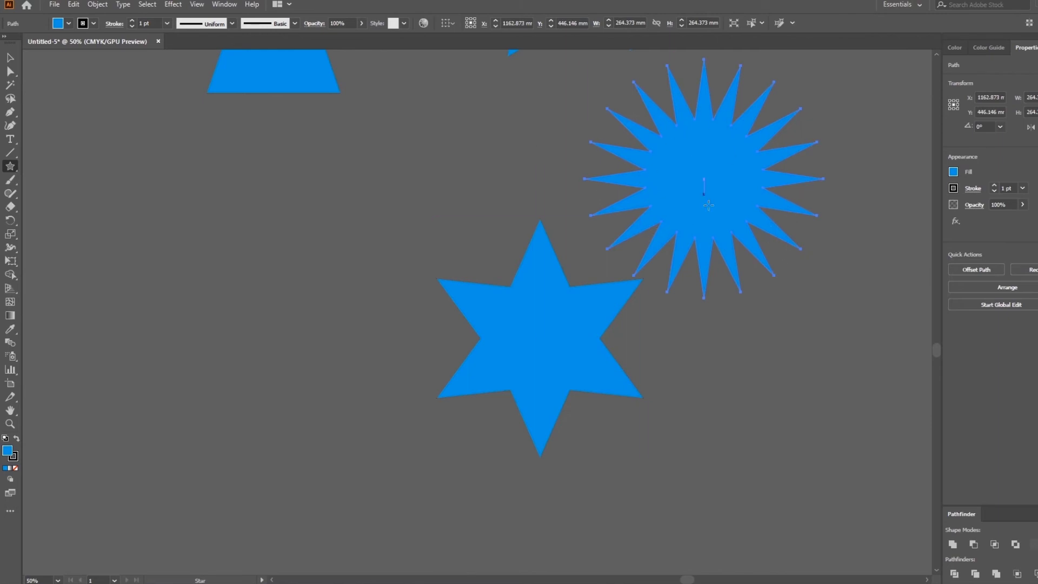
Step: Create a 5-pointed star with the same radii in the empty area to the left of the six-pointed star
scroll(654, 269, "left", 5)
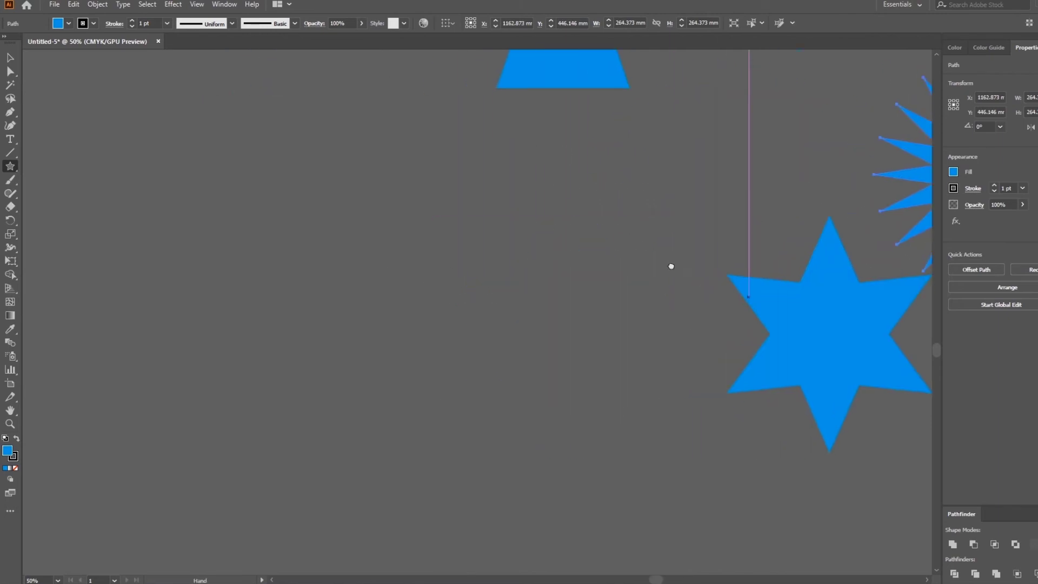
left_click(457, 221)
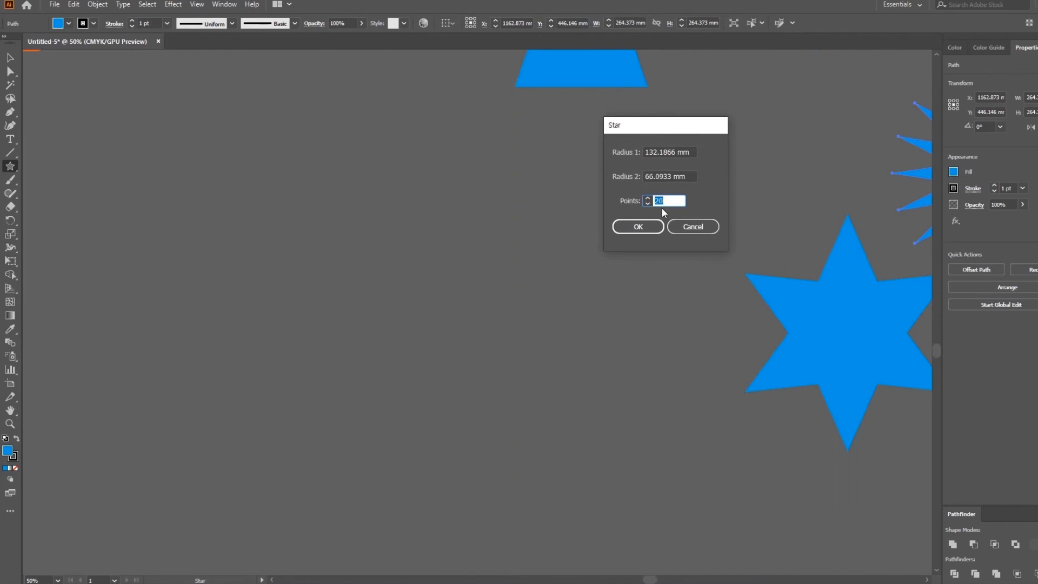
type("5")
left_click(649, 226)
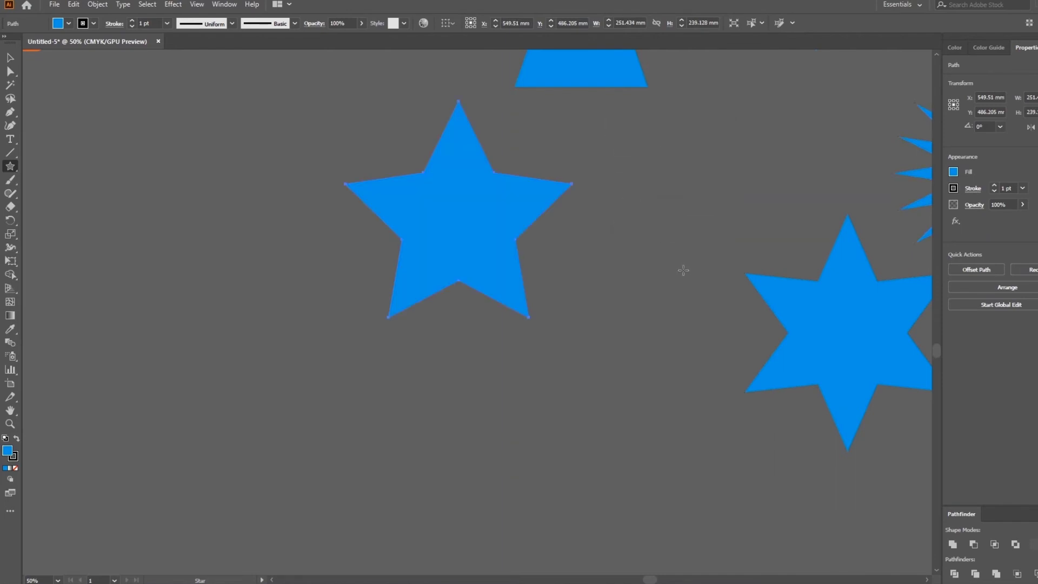
left_click(638, 275)
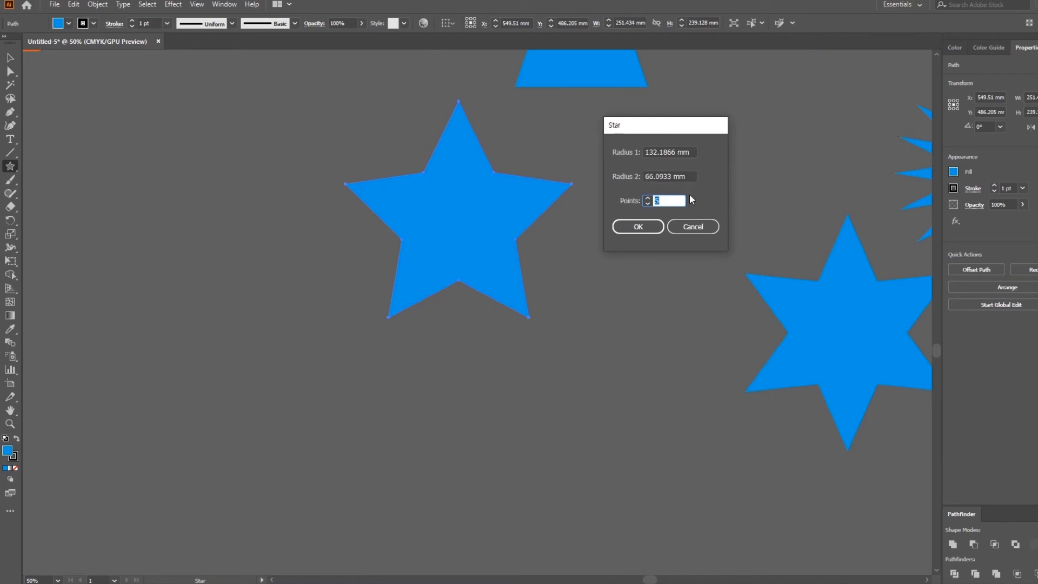
left_click(690, 226)
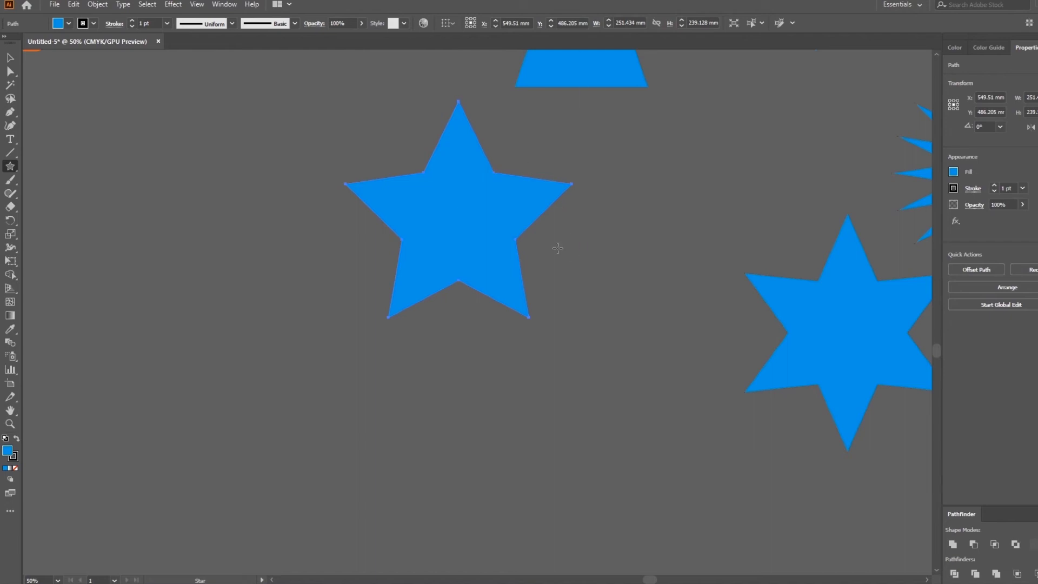
Step: Create a 5-point star with Radius 1 of 80 mm below and to the left of the regular five-pointed star
left_click_drag(595, 306, 783, 241)
left_click(352, 273)
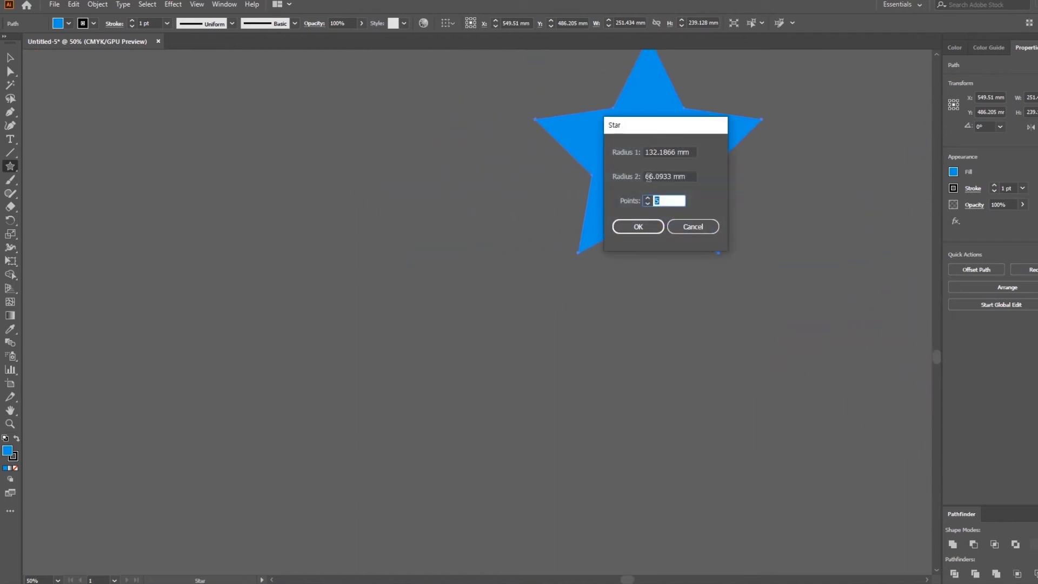
left_click_drag(684, 134, 844, 214)
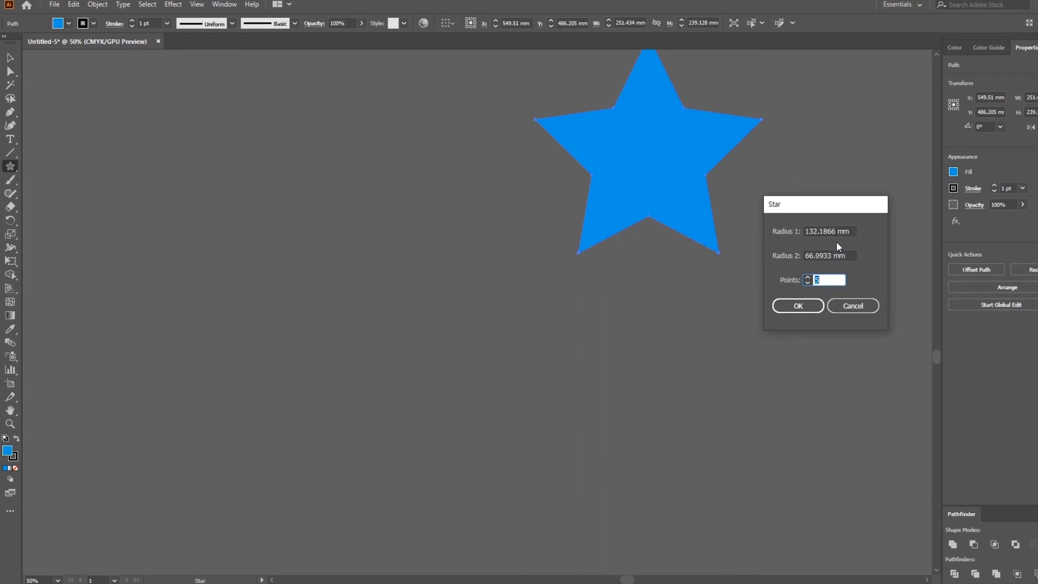
left_click_drag(836, 233, 703, 231)
type("80")
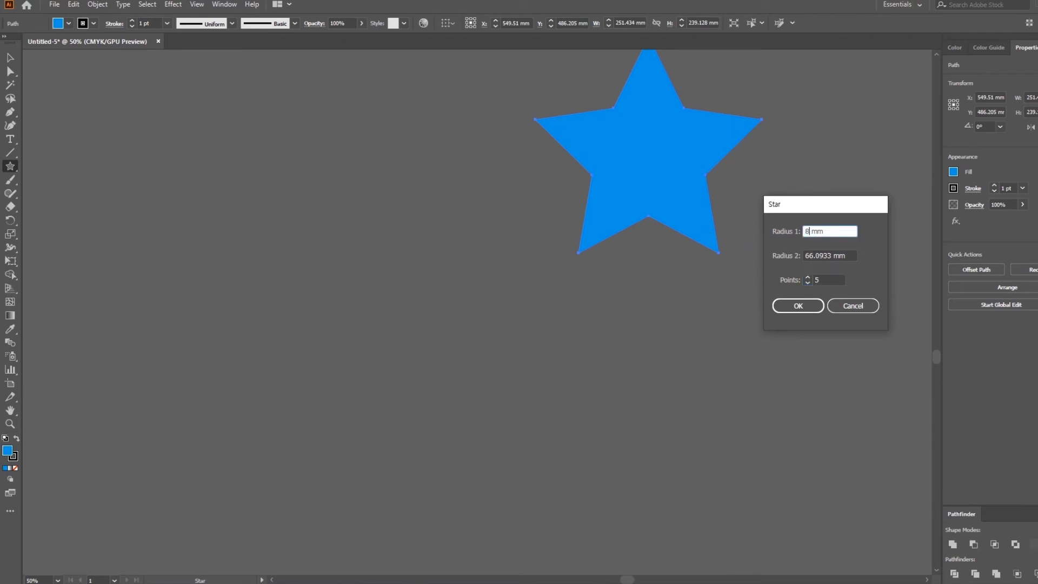
left_click(813, 311)
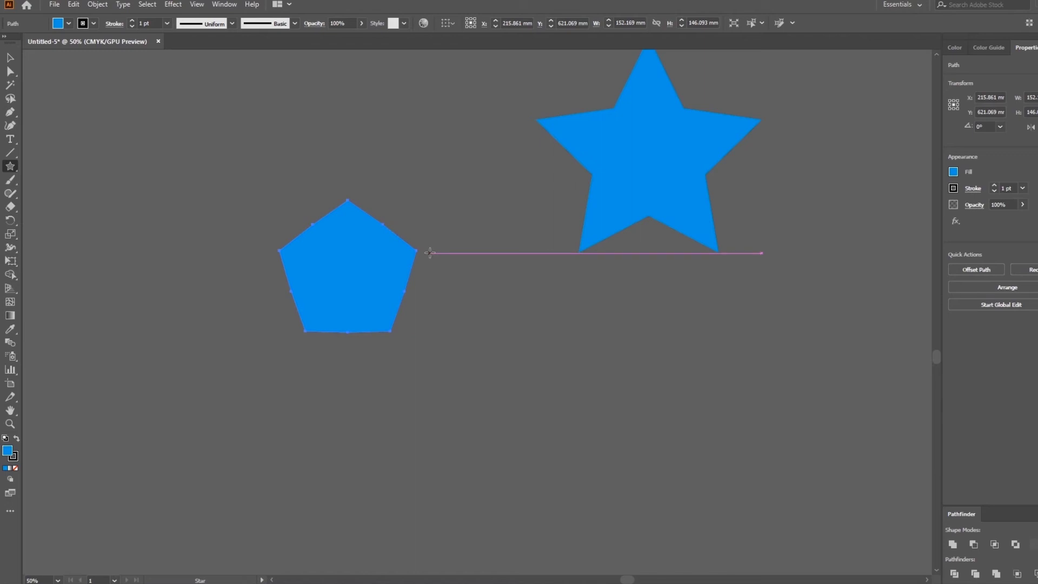
Step: Create a 5-point star with Radius 1 of 100 mm directly below the regular five-pointed star
left_click(654, 333)
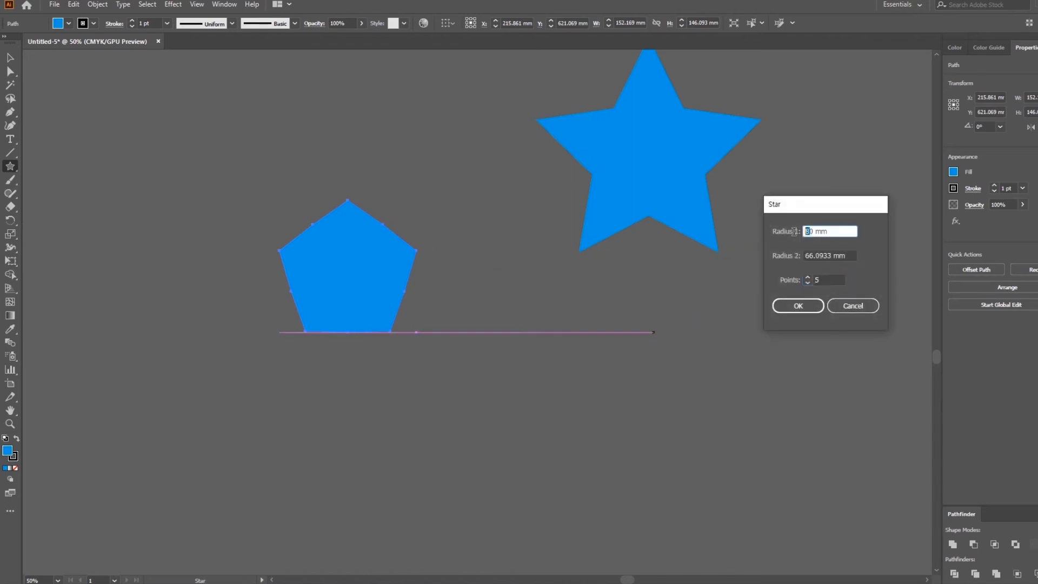
type("100")
left_click(795, 305)
Step: Create a 5-point star with Radius 1 of 180 mm to the right of the 100 mm star
left_click_drag(717, 364, 575, 425)
left_click_drag(670, 425, 566, 311)
left_click(548, 243)
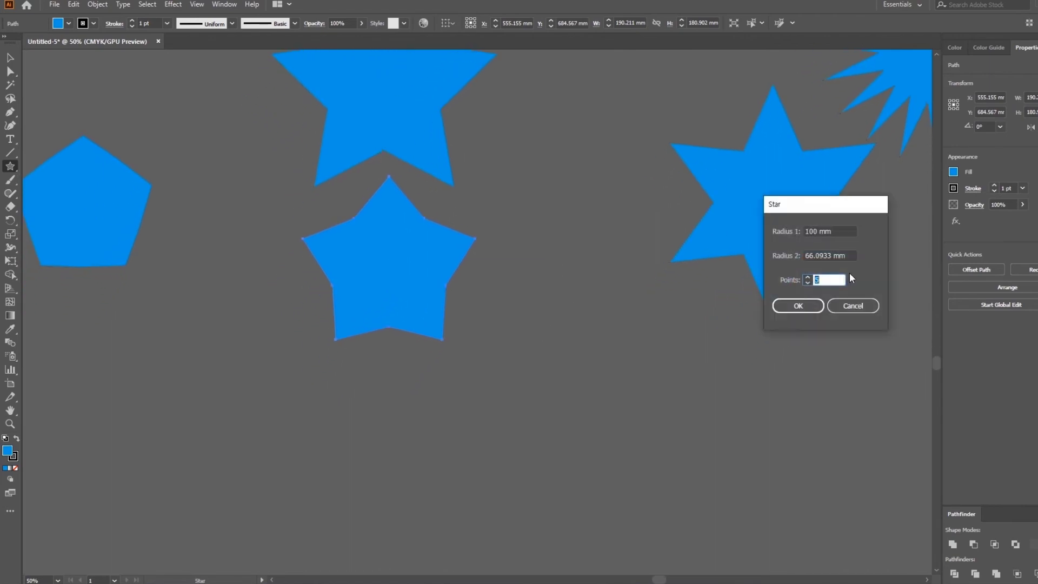
double_click(814, 232)
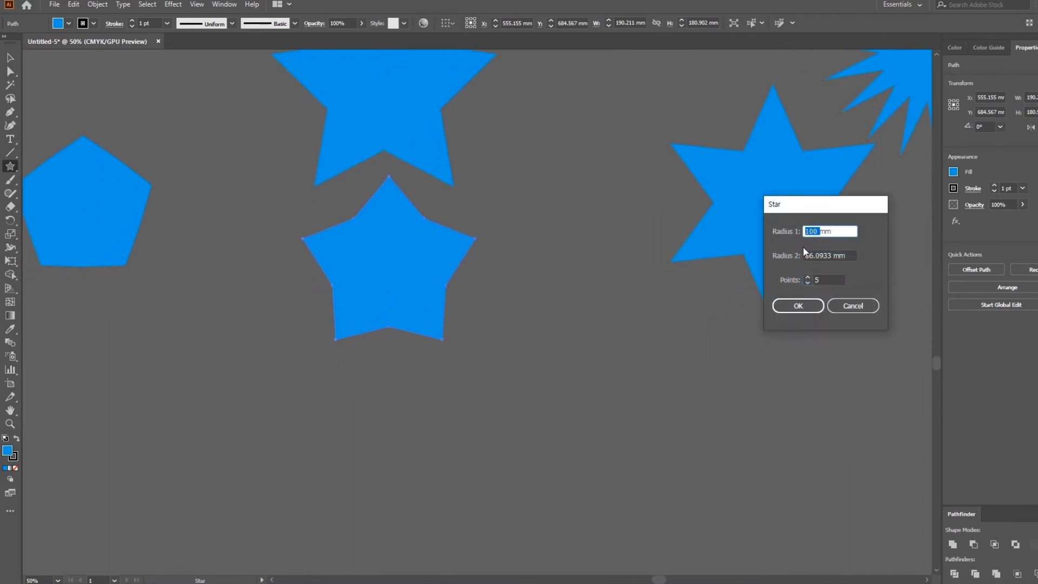
type("180")
left_click(809, 306)
Step: Move the large star and the two smaller stars on its left apart so that they clear each other and the six-pointed star
left_click_drag(672, 141, 638, 273)
key("v")
left_click_drag(508, 354, 612, 239)
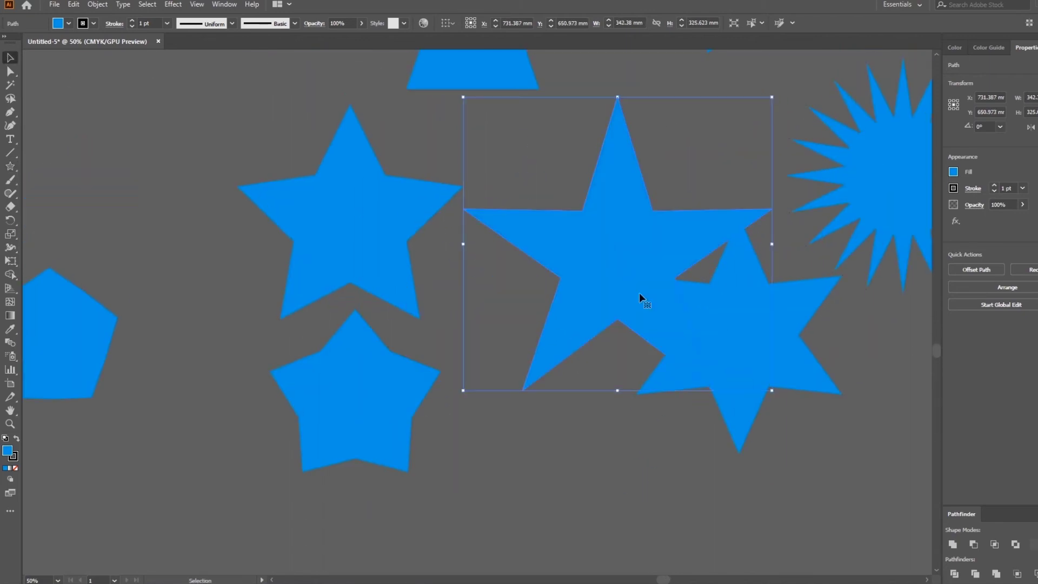
left_click_drag(377, 243, 272, 215)
left_click_drag(364, 382, 281, 422)
left_click_drag(642, 257, 528, 292)
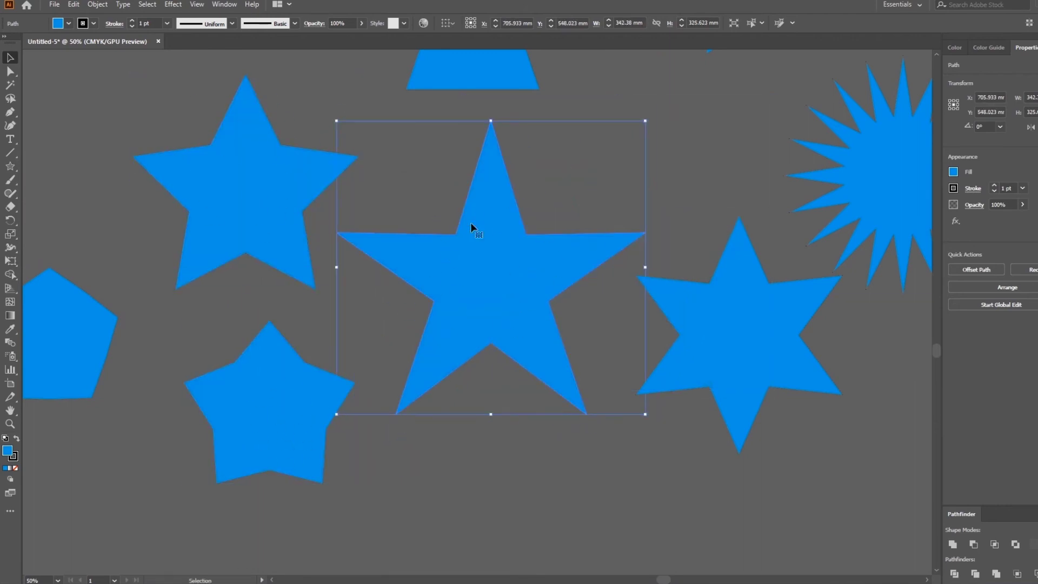
Step: Create a 5-point star with Radius 1 of 250 mm below the 180 mm star
left_click_drag(535, 472, 547, 264)
left_click(15, 169)
left_click(595, 341)
left_click(814, 231)
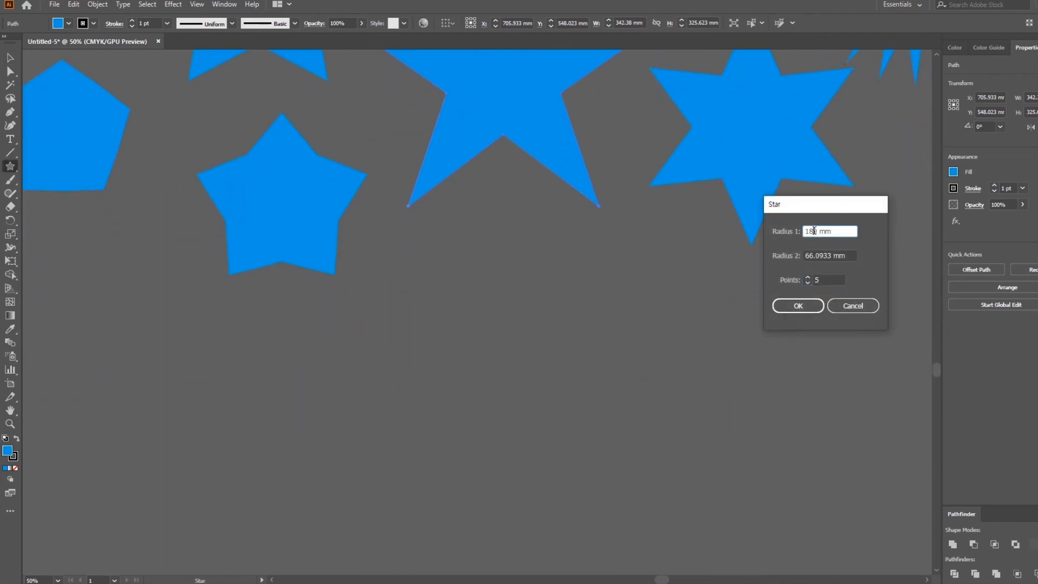
type("250")
left_click(806, 308)
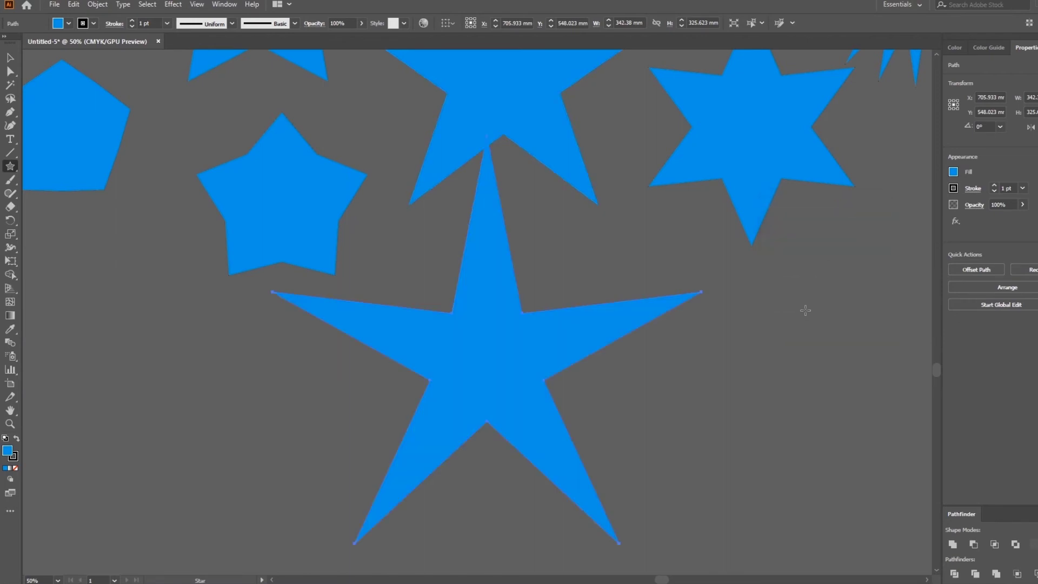
left_click_drag(565, 231, 655, 416)
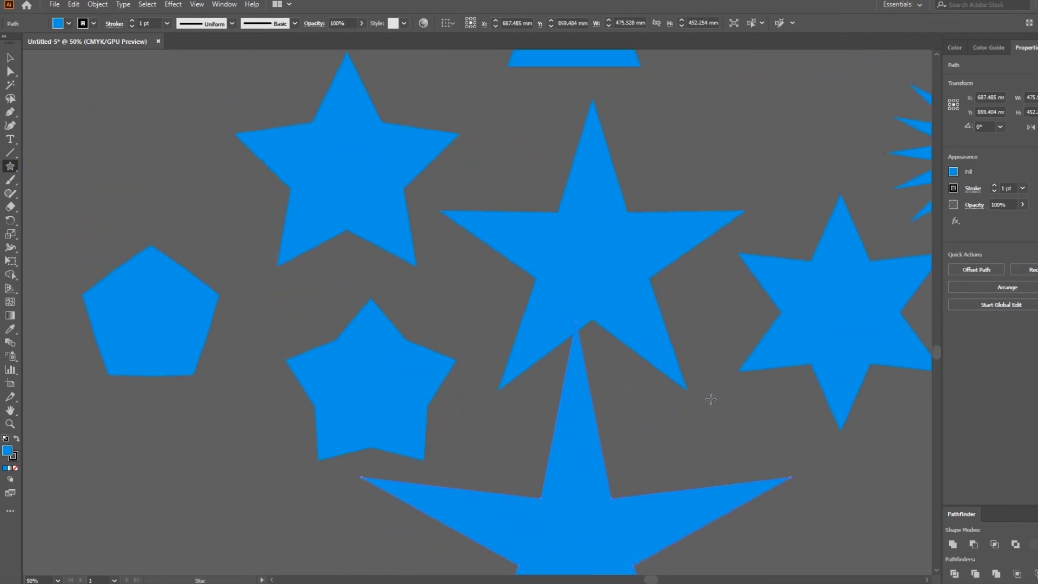
left_click_drag(696, 410, 671, 434)
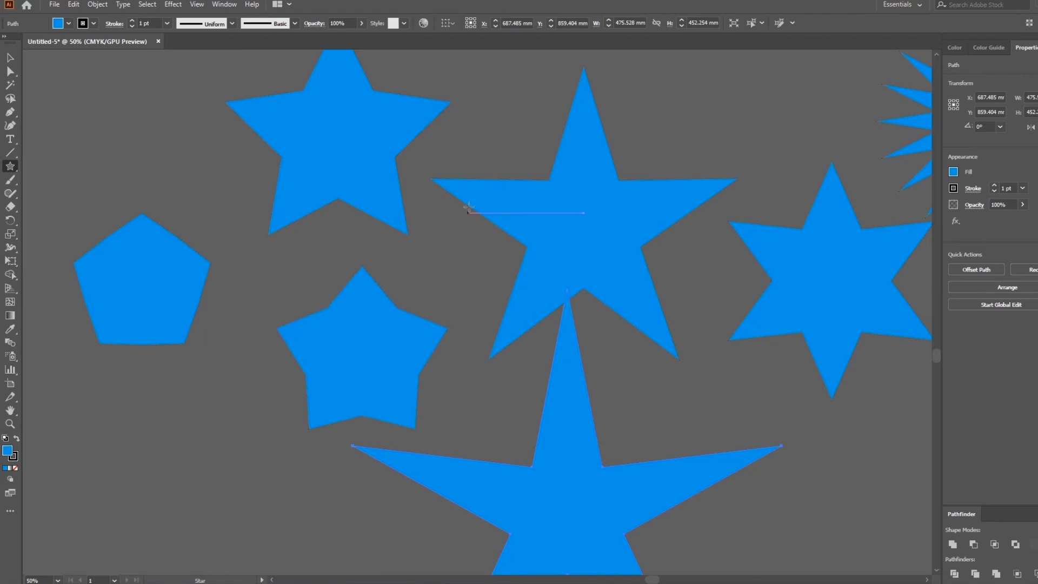
left_click_drag(649, 431, 573, 100)
left_click_drag(577, 203, 615, 365)
left_click_drag(639, 207, 648, 355)
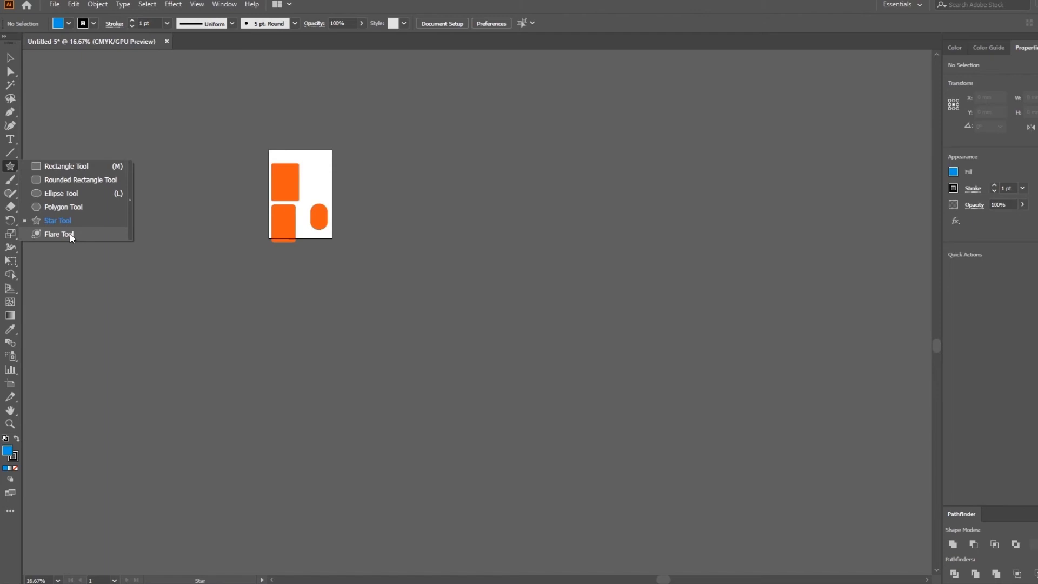
Step: Create a flare with the Flare tool in the empty area right of the artboard, accepting the preset options, and deselect it
left_click(70, 234)
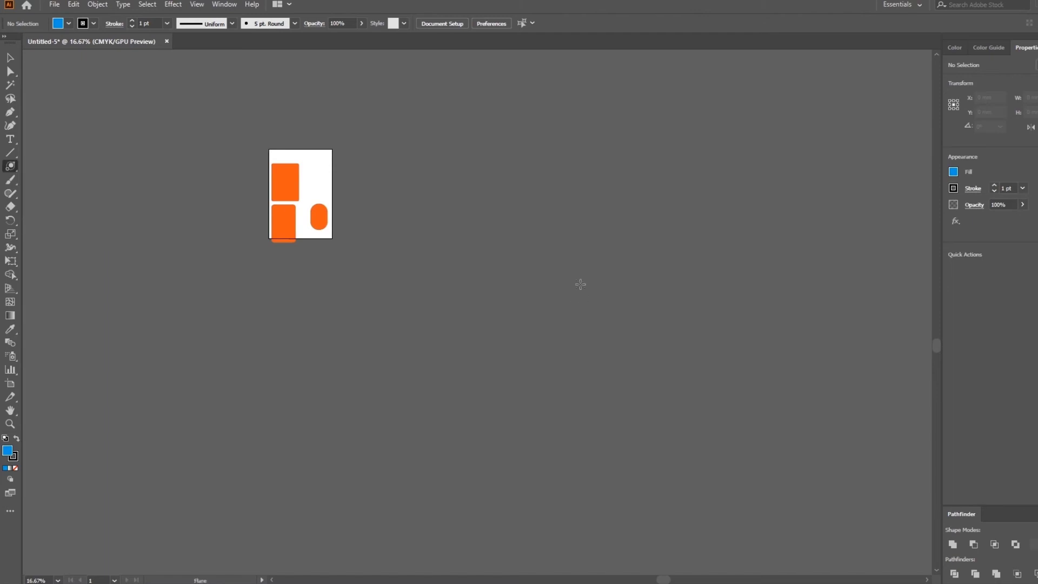
left_click(528, 237)
left_click(894, 341)
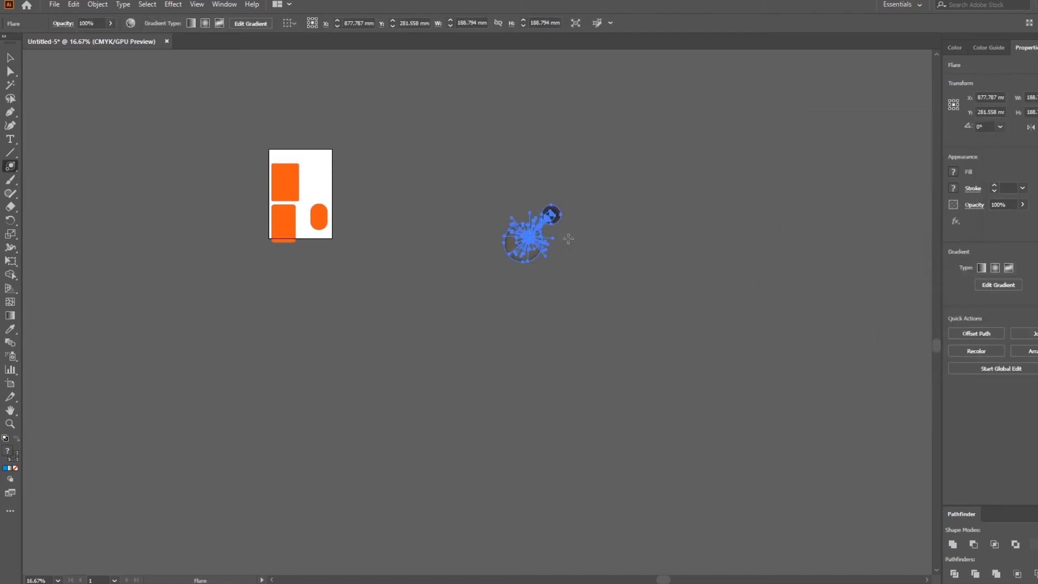
key("ctrl+plus")
key("ctrl+plus")
key("ctrl+plus")
key("v")
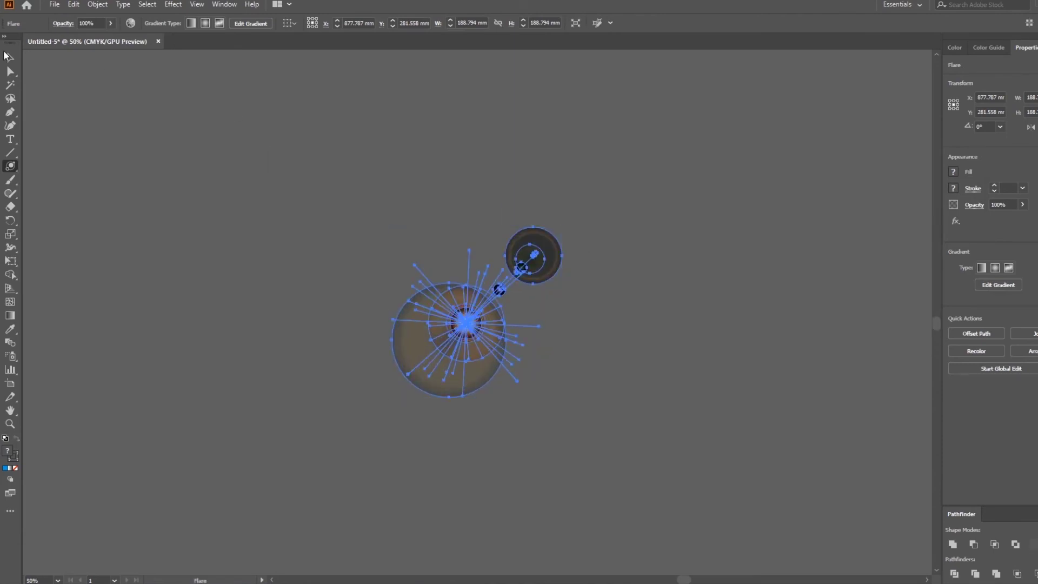
left_click(280, 172)
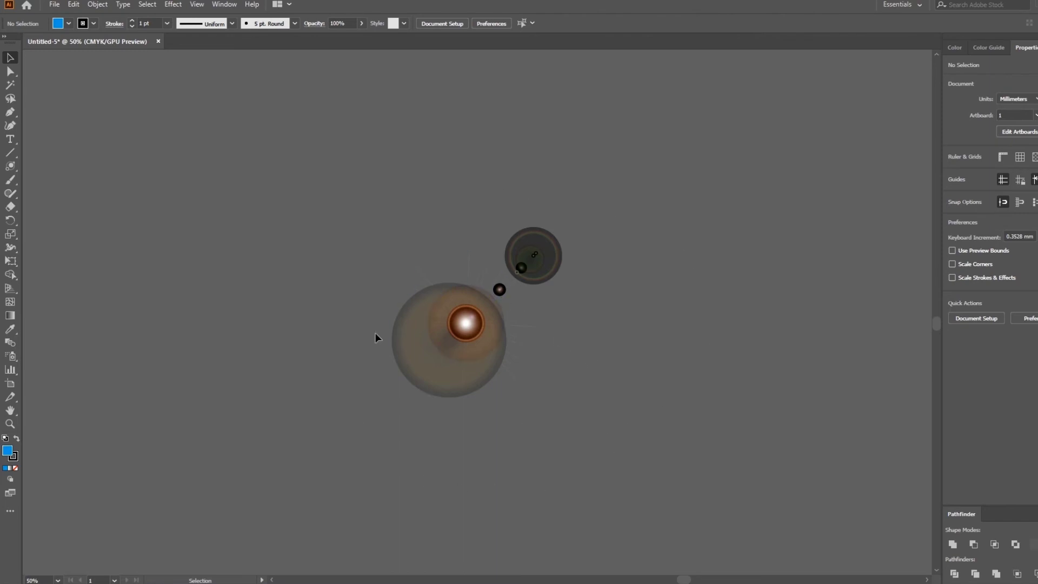
Step: Create a second flare above and to the left of the first, with 100 pt diameter, 15 rays, 10 rings and 45° direction
left_click(14, 171)
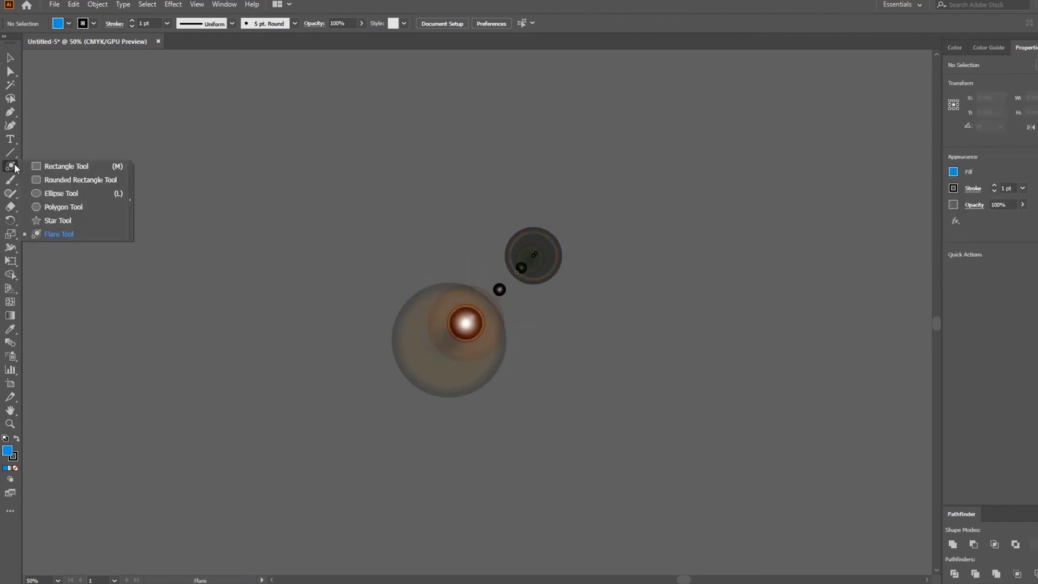
left_click(364, 178)
left_click(346, 174)
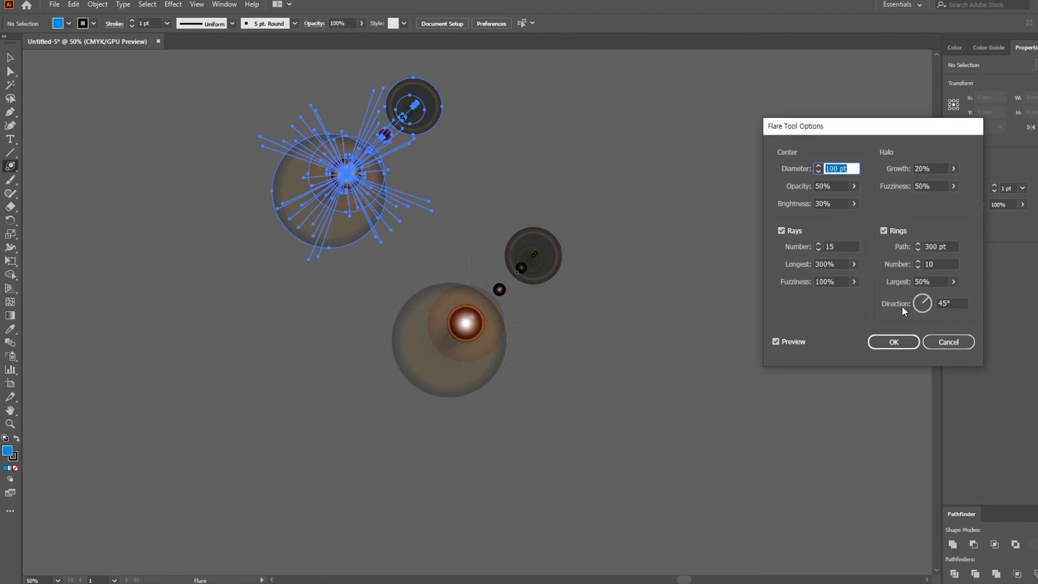
left_click(899, 343)
left_click(9, 57)
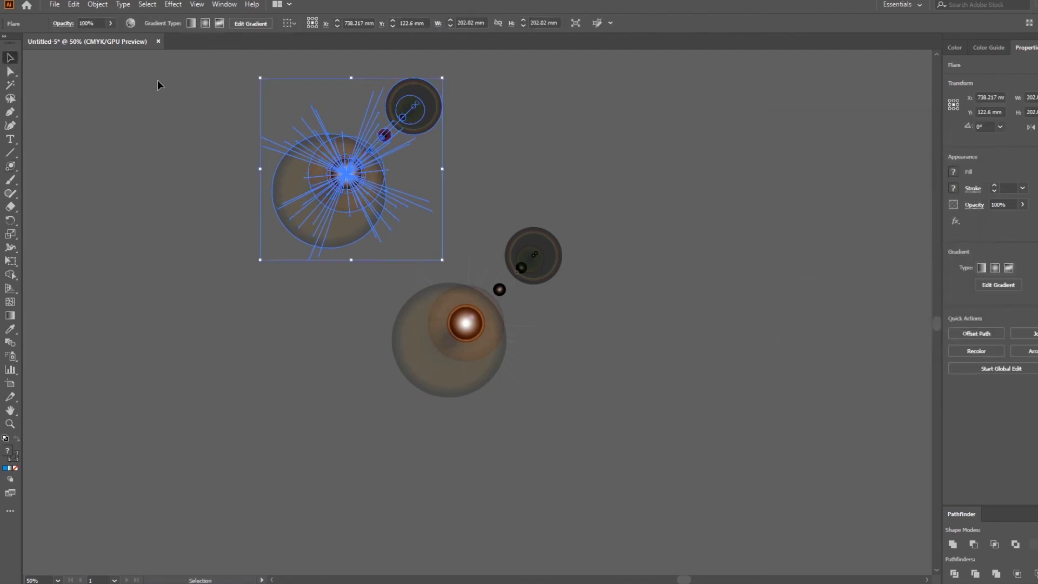
Step: Delete both flares right of the artboard and all the orange rounded rectangles on the artboard
left_click(556, 213)
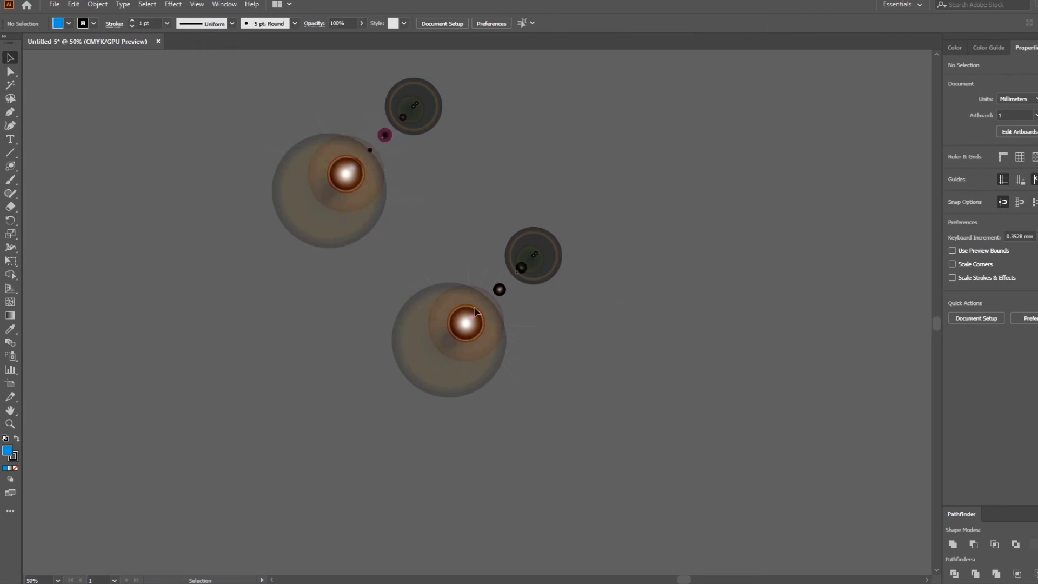
left_click_drag(287, 97, 624, 162)
key("Delete")
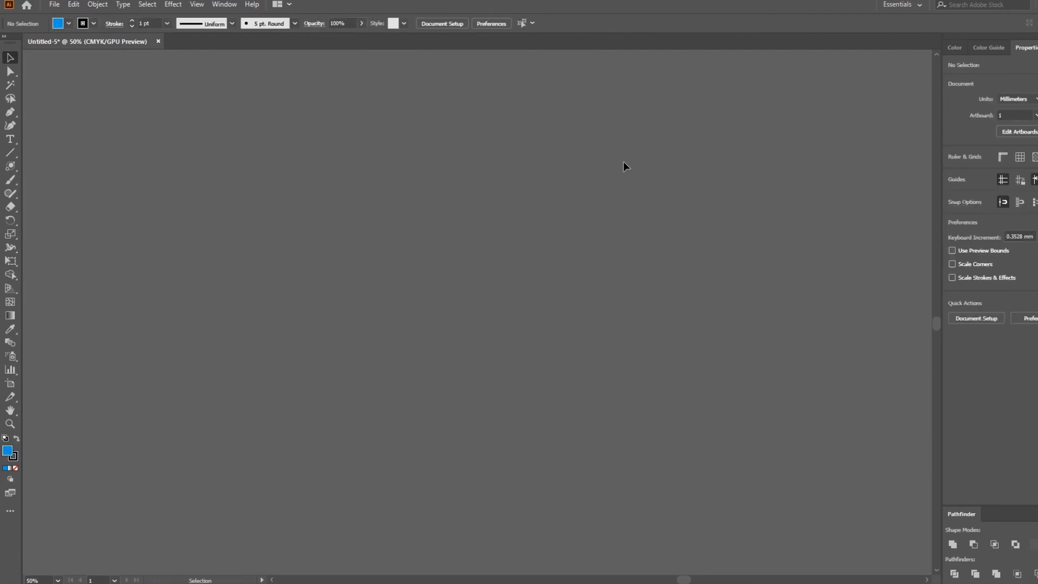
left_click_drag(302, 239, 591, 279)
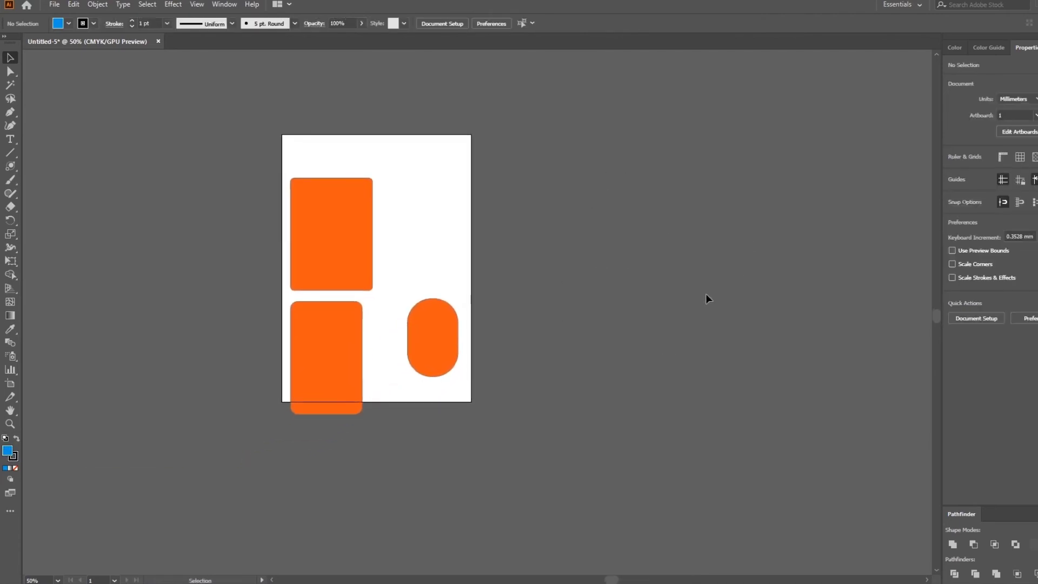
left_click_drag(609, 425, 282, 192)
key("Delete")
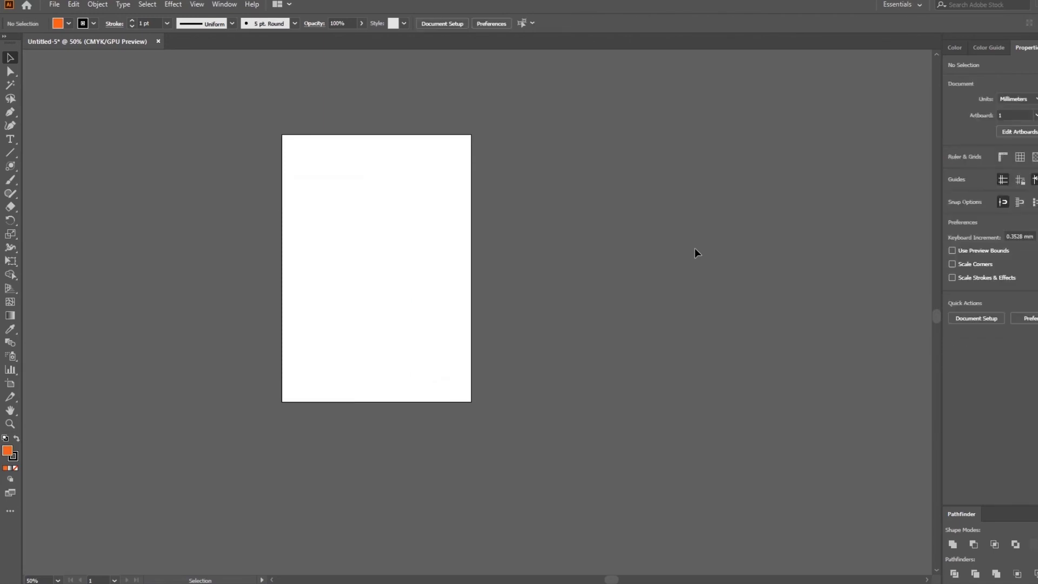
Step: Draw three overlapping orange rectangles in the artboard's upper half, about 63 × 72 mm, 61 × 73 mm and 114 × 41 mm
key("ctrl+plus")
left_click_drag(413, 216, 448, 236)
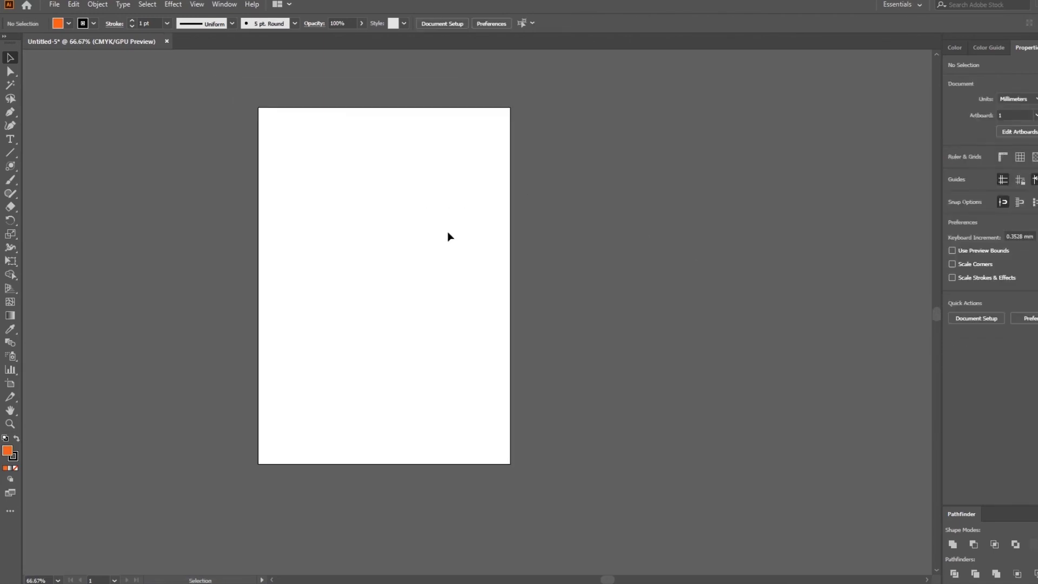
key("ctrl+plus")
left_click_drag(468, 146, 530, 238)
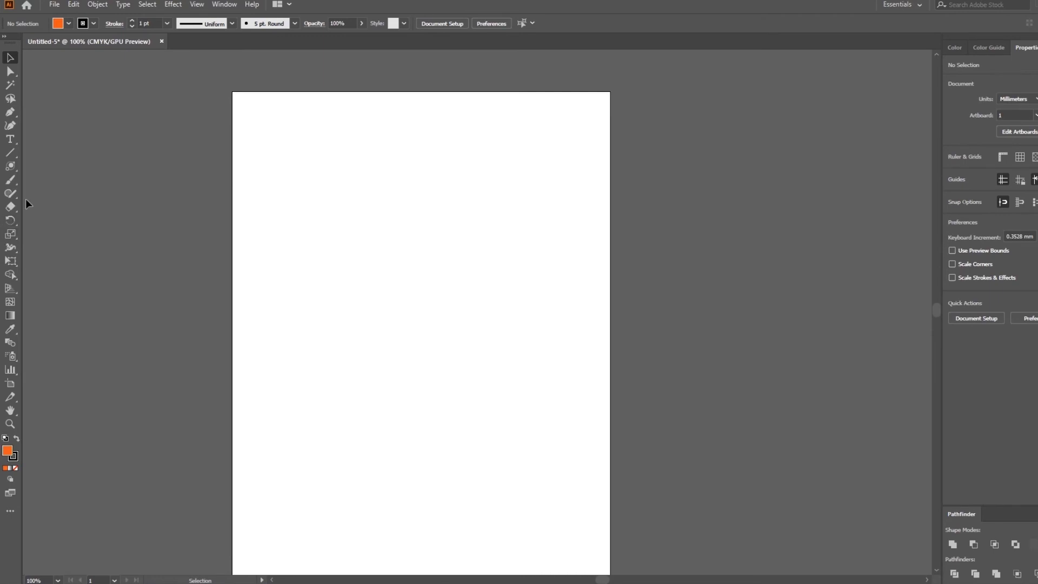
left_click_drag(11, 166, 70, 169)
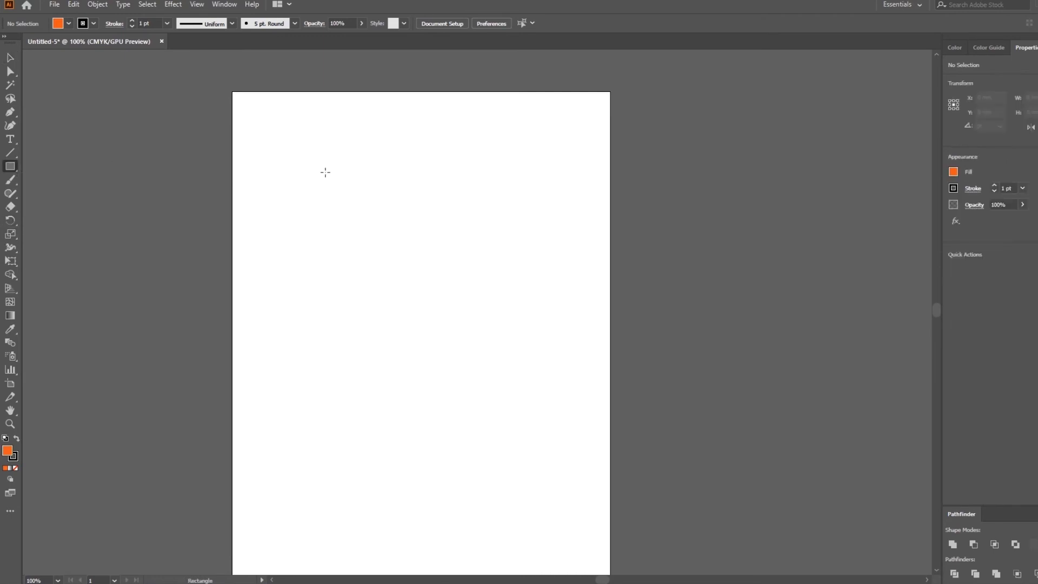
left_click_drag(284, 137, 397, 267)
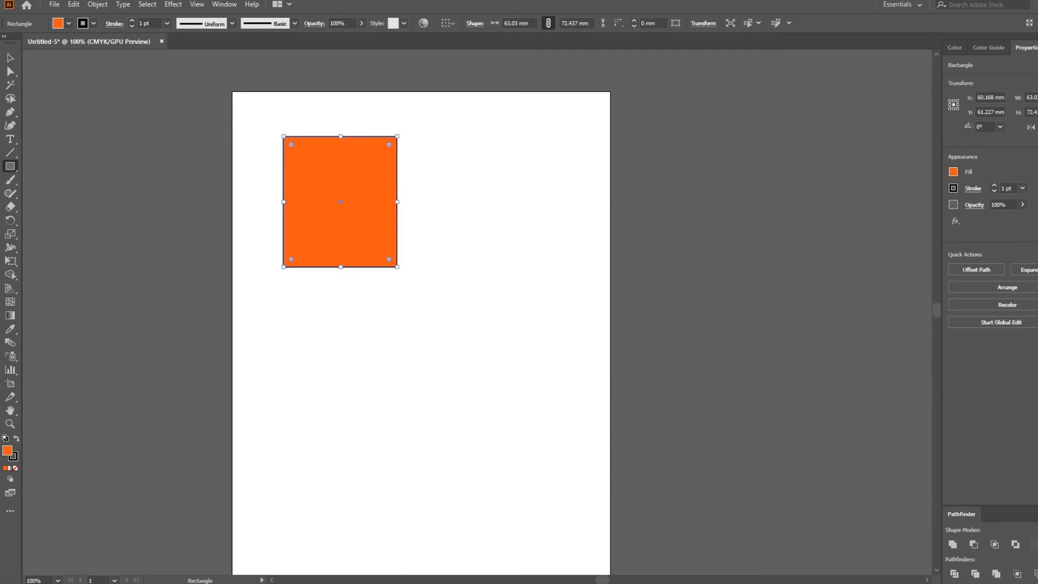
left_click_drag(451, 340, 341, 208)
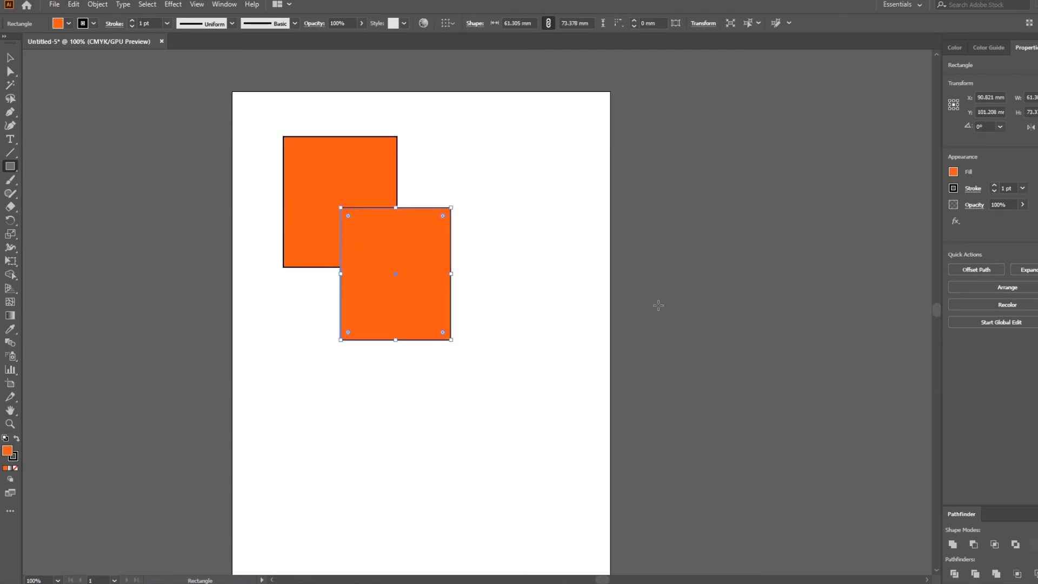
left_click_drag(509, 244, 303, 170)
key("v")
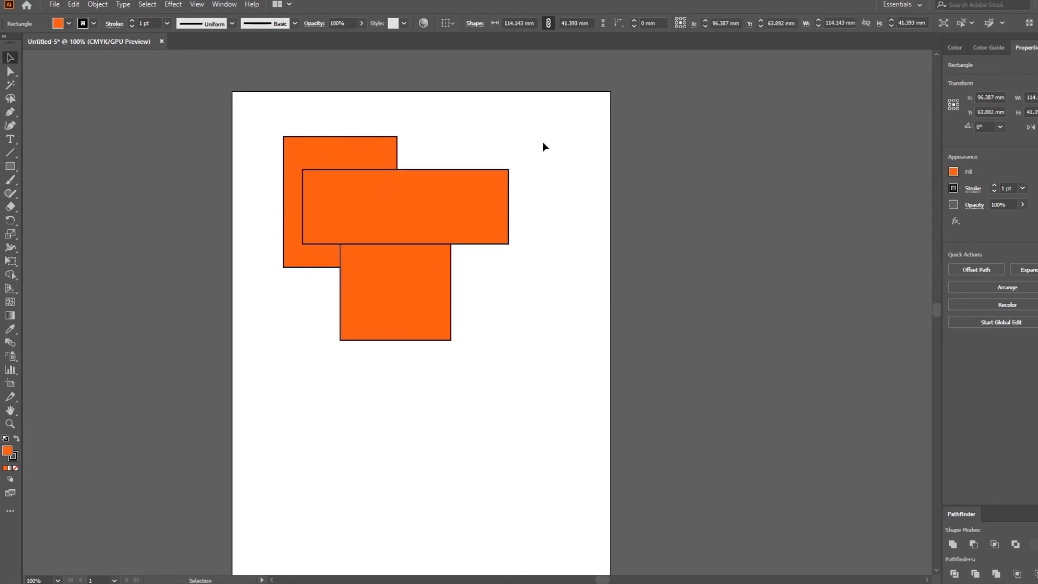
left_click(543, 144)
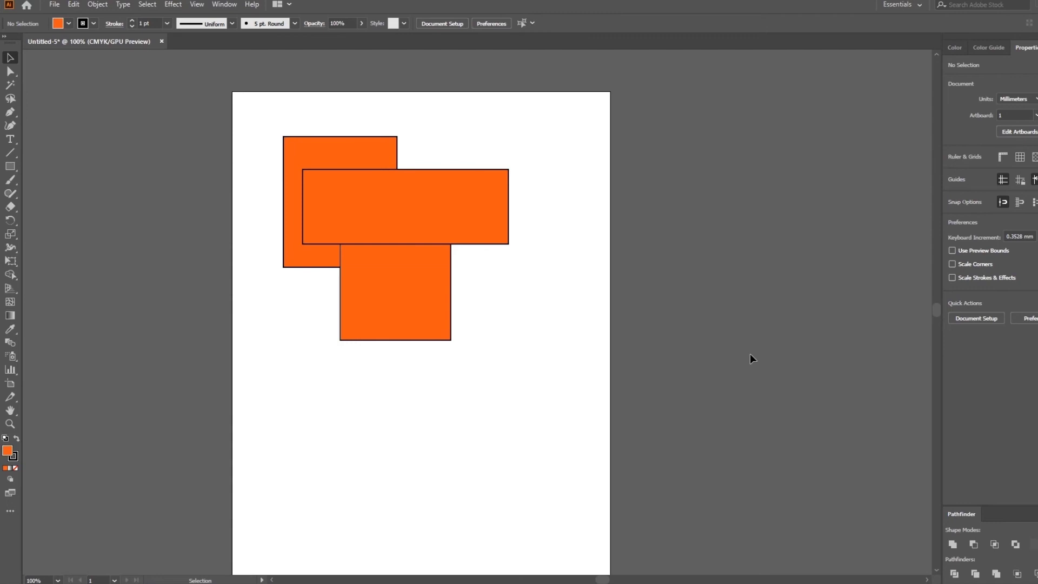
Step: Fill the rearmost, upper-left orange rectangle with blue
left_click(378, 155)
left_click(69, 23)
left_click(67, 46)
key("Escape")
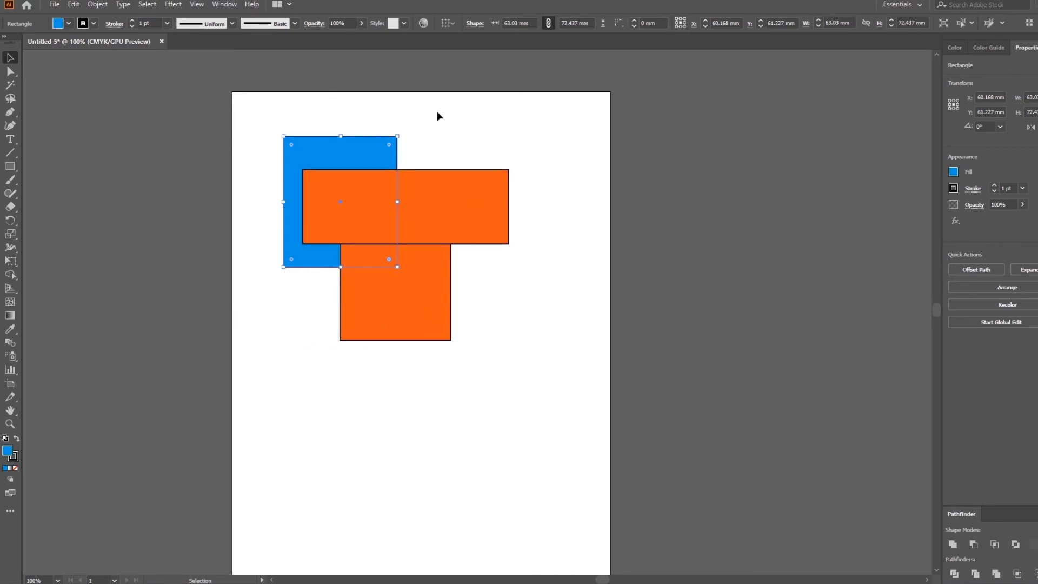
right_click(364, 156)
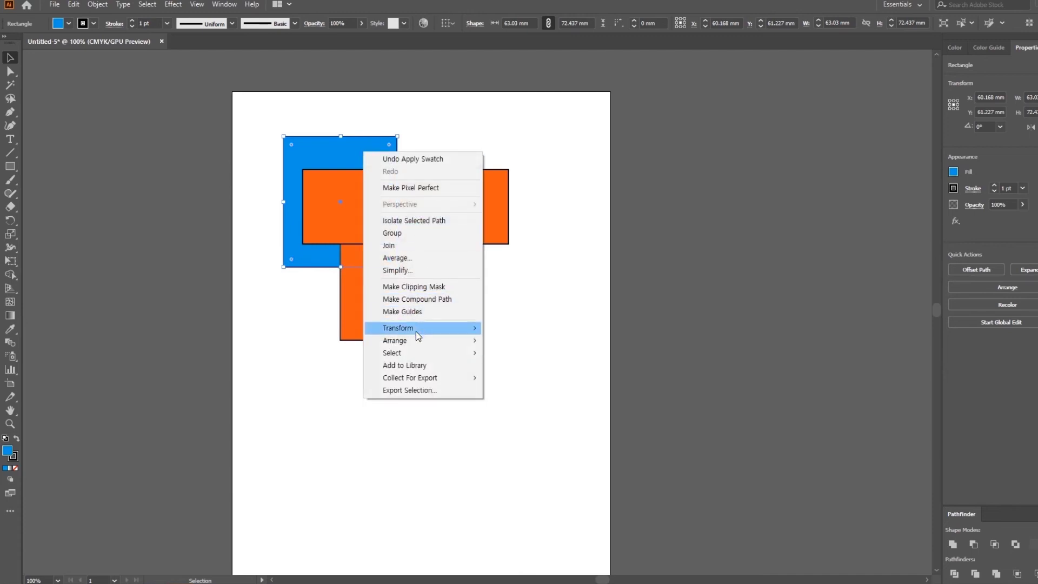
mouse_move(417, 342)
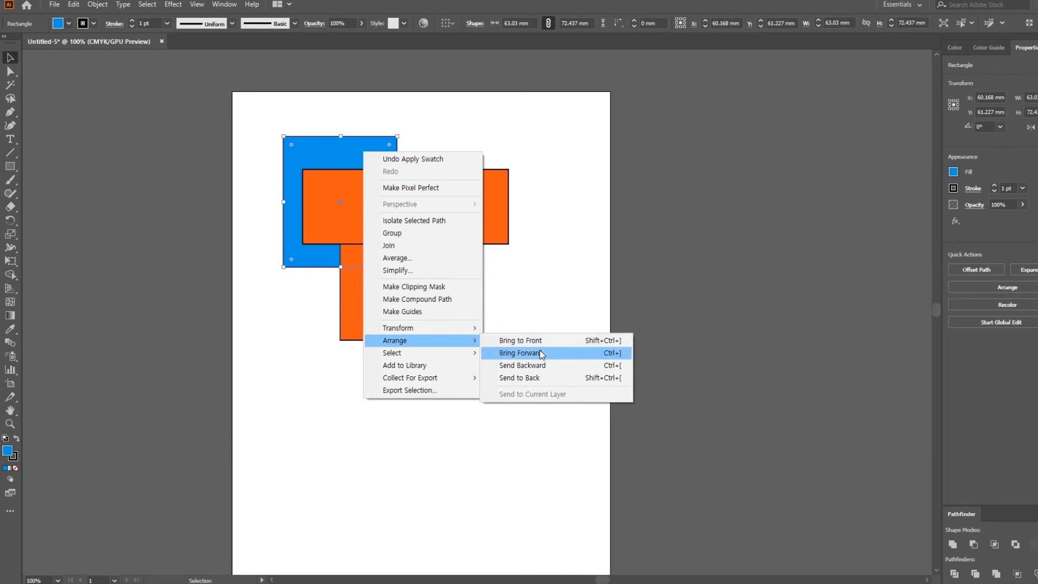
left_click(666, 186)
Step: Draw three more blue rectangles overlapping the first blue one, the last about 78 × 44 mm across the artboard's left edge
left_click(10, 166)
left_click_drag(268, 119, 338, 202)
left_click_drag(305, 97, 421, 197)
mouse_move(227, 173)
left_mouse_down()
mouse_move(341, 222)
mouse_move(368, 253)
left_mouse_up()
left_click(12, 59)
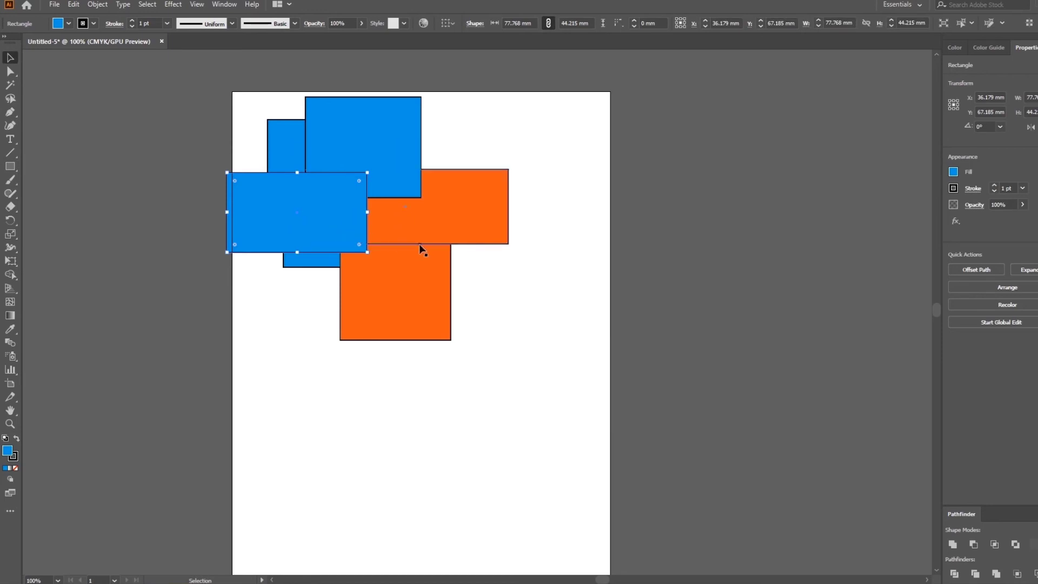
Step: Bring the original blue rectangle to the front of the stack and move it slightly down and to the right
left_click(322, 257)
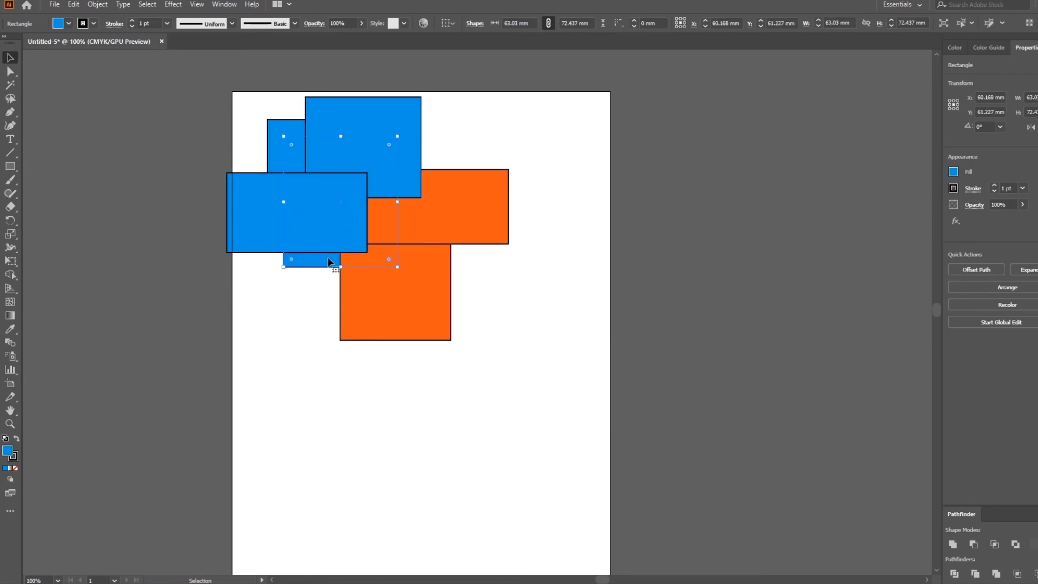
right_click(329, 259)
mouse_move(405, 448)
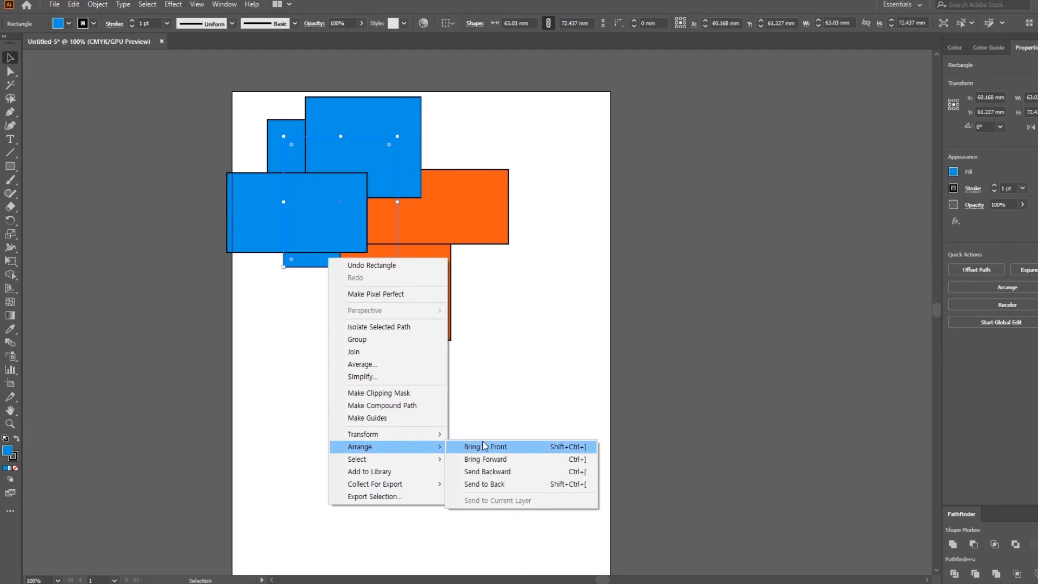
left_click(483, 446)
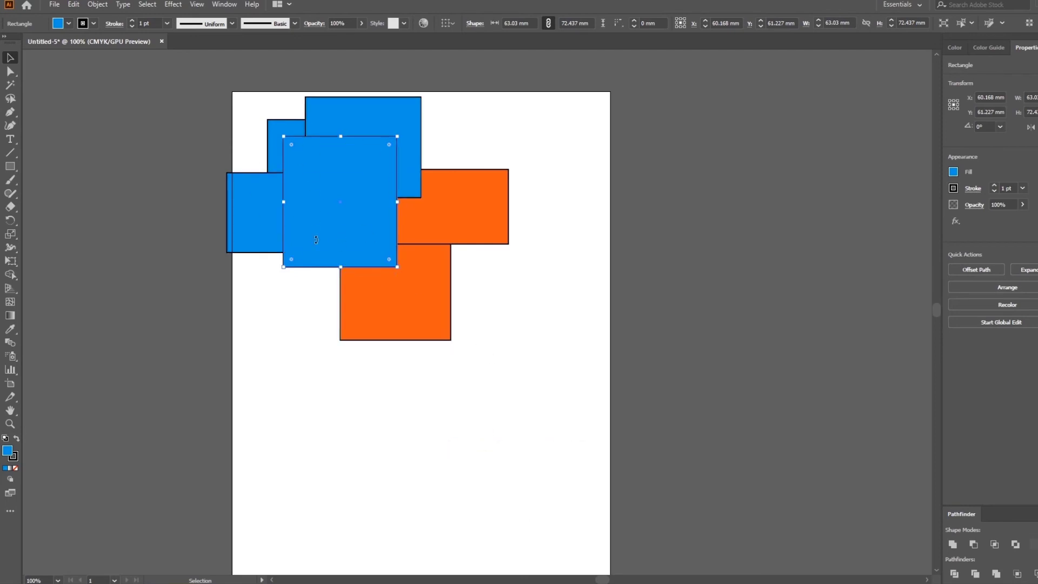
left_click_drag(346, 232, 363, 270)
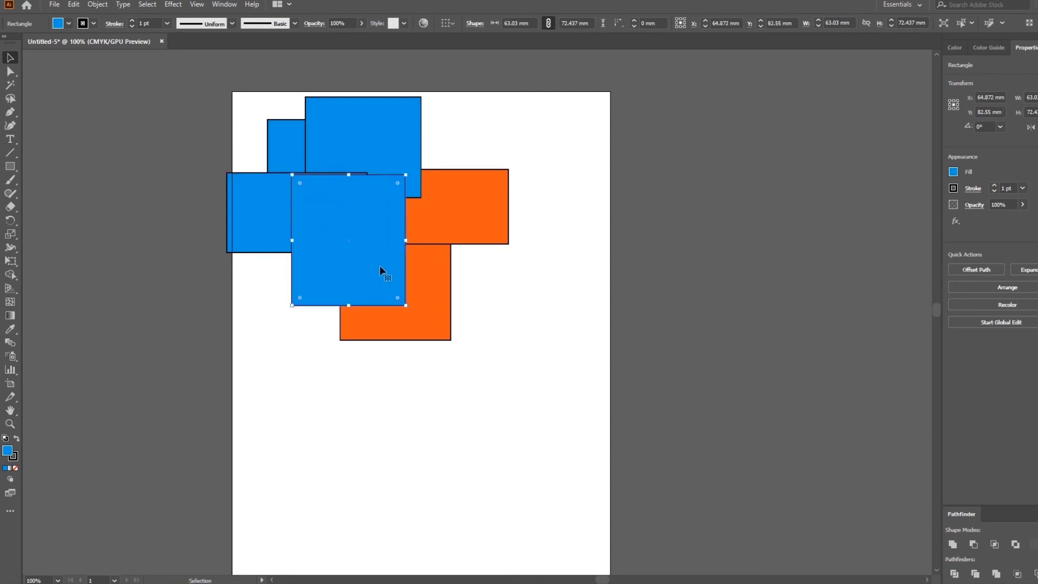
Step: Move the front blue rectangle further down and to the right so that it overlaps both orange rectangles
right_click(380, 270)
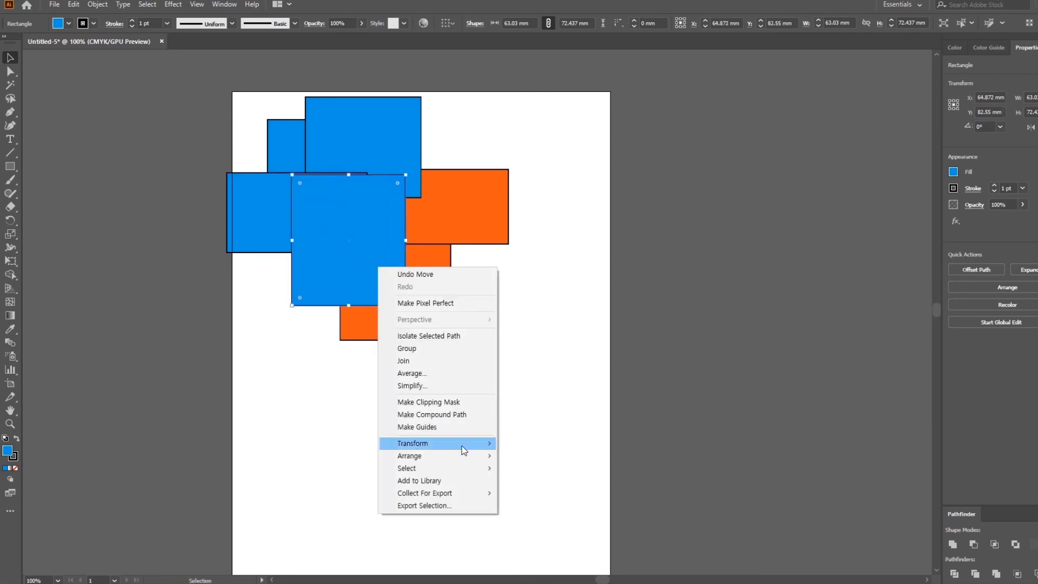
mouse_move(463, 457)
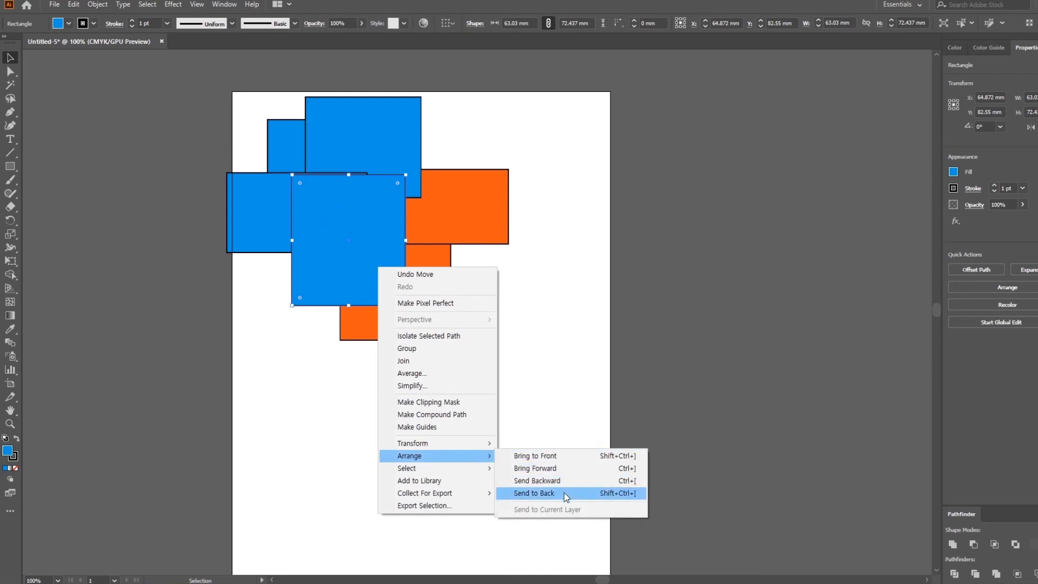
left_click_drag(327, 257, 329, 280)
right_click(329, 280)
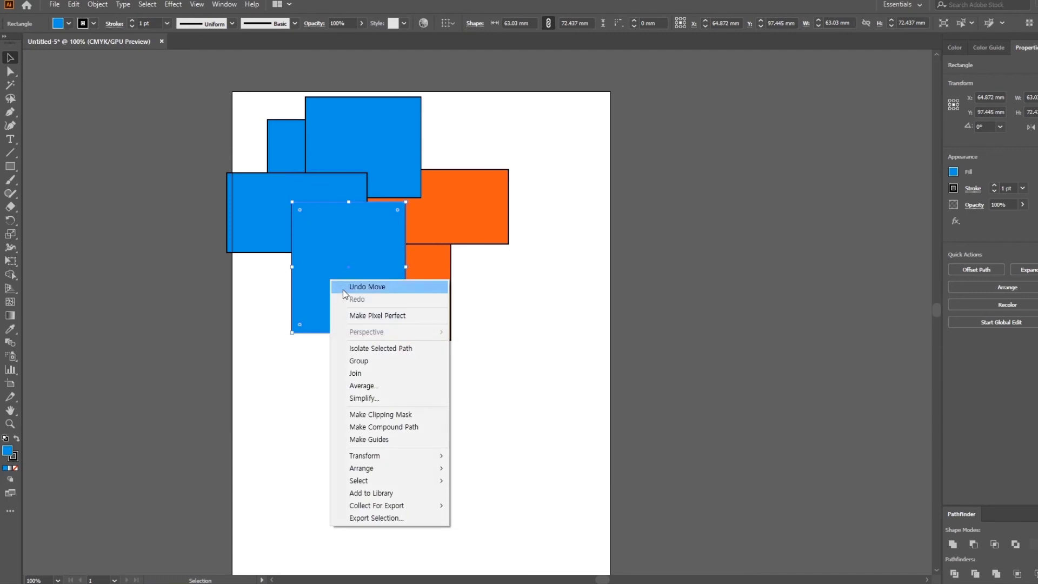
mouse_move(398, 470)
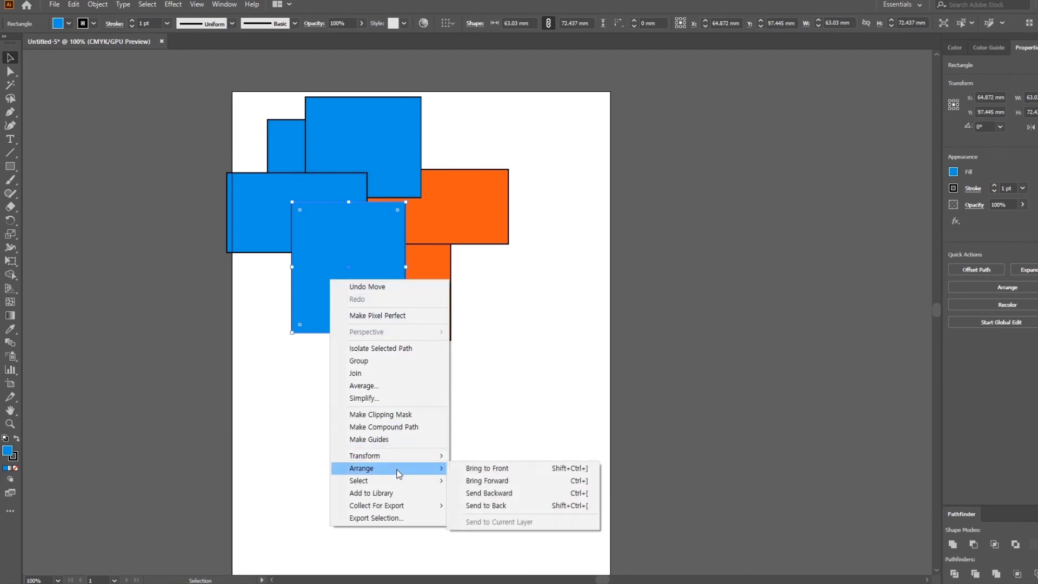
left_click(511, 479)
left_click(607, 290)
left_click_drag(409, 380, 433, 302)
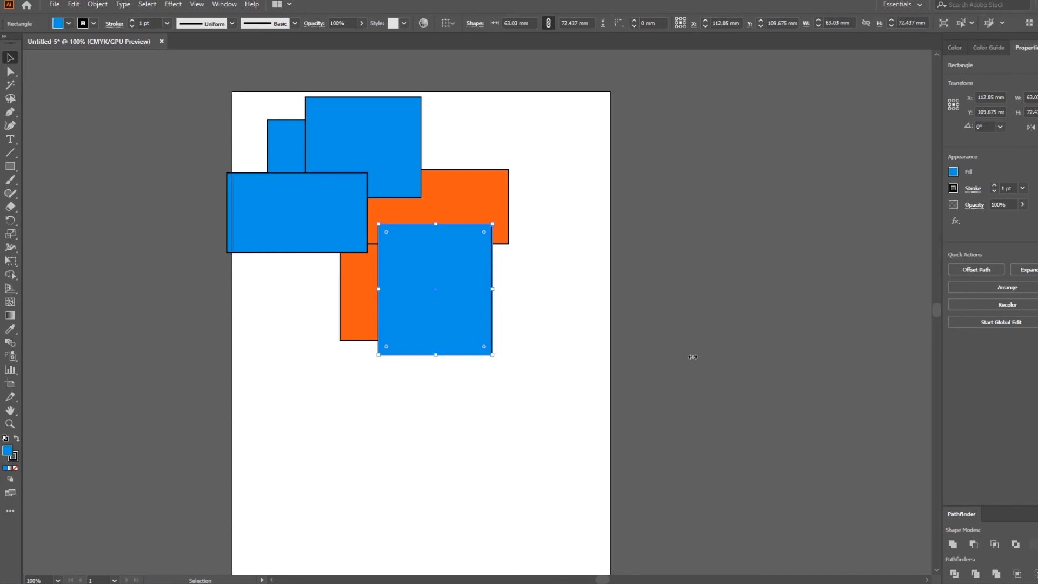
Step: Send the selected blue rectangle backward behind both orange rectangles, and bring it back to the front
key("a")
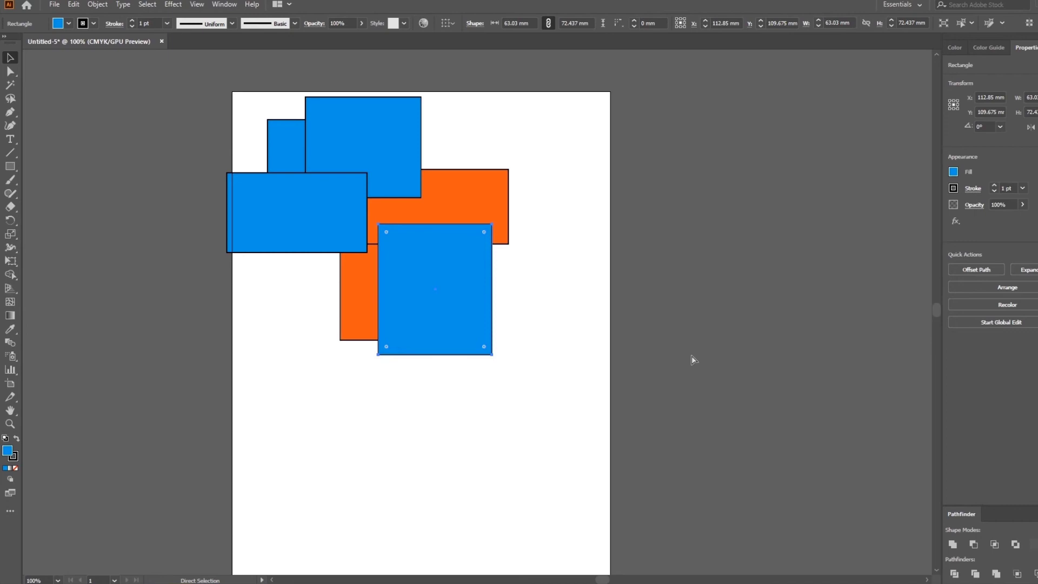
key("ctrl+bracketleft")
key("ctrl+bracketleft")
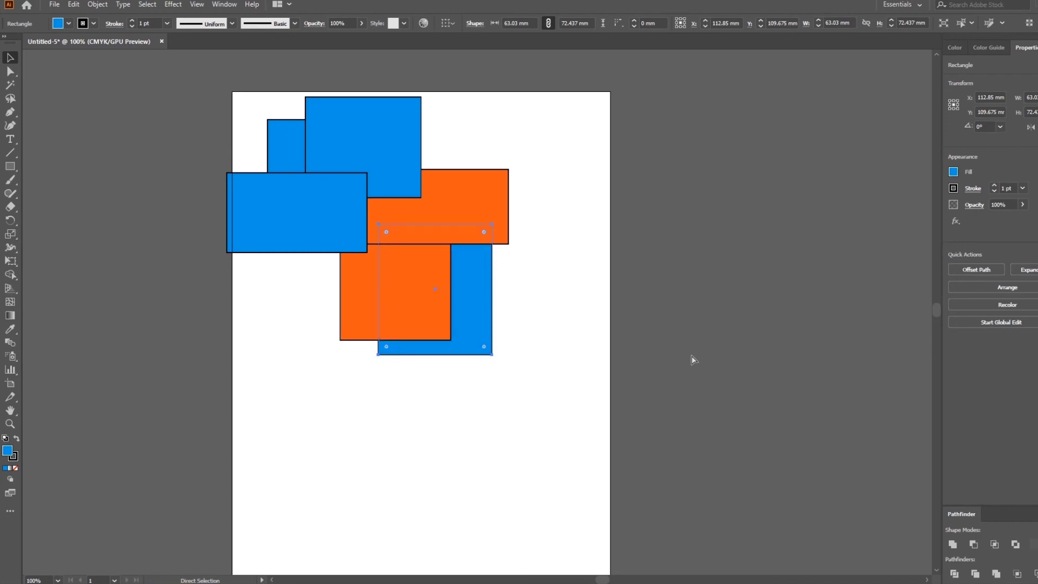
key("ctrl+shift+bracketright")
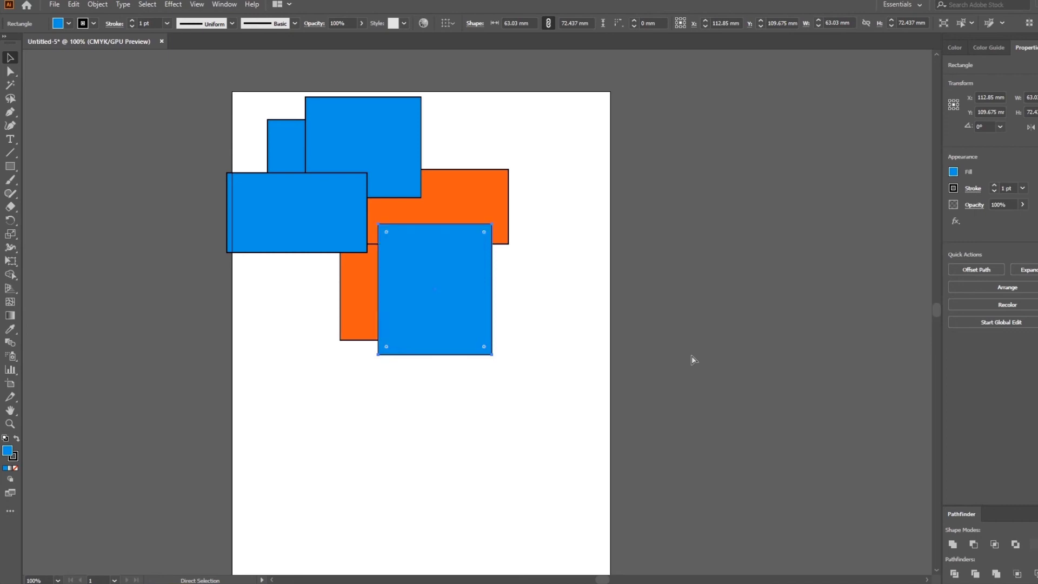
Step: Send the blue rectangle backward until it lies behind both orange rectangles, and deselect it
key("ctrl+bracketleft")
key("ctrl+bracketleft")
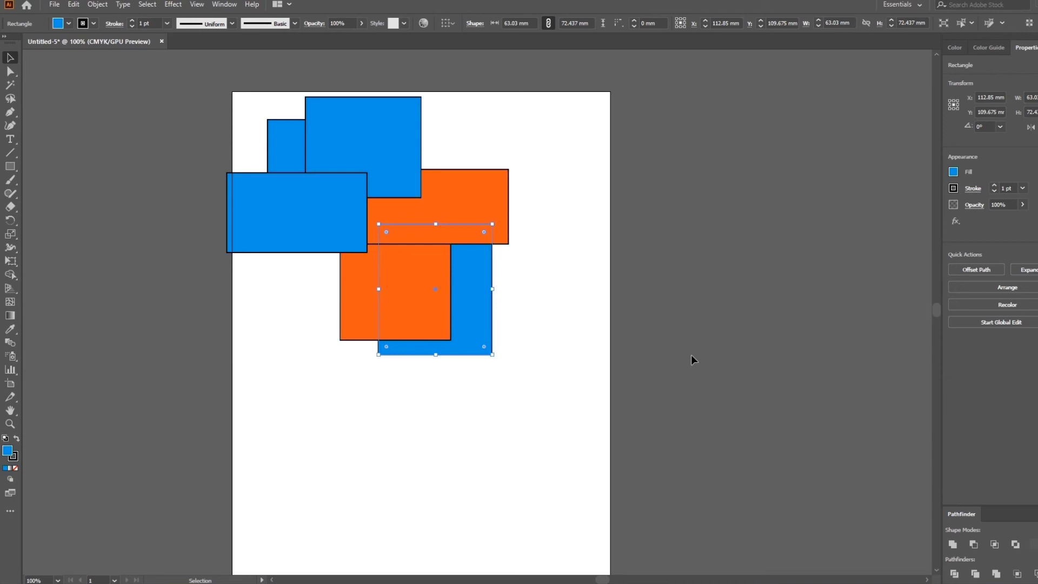
left_click(612, 359)
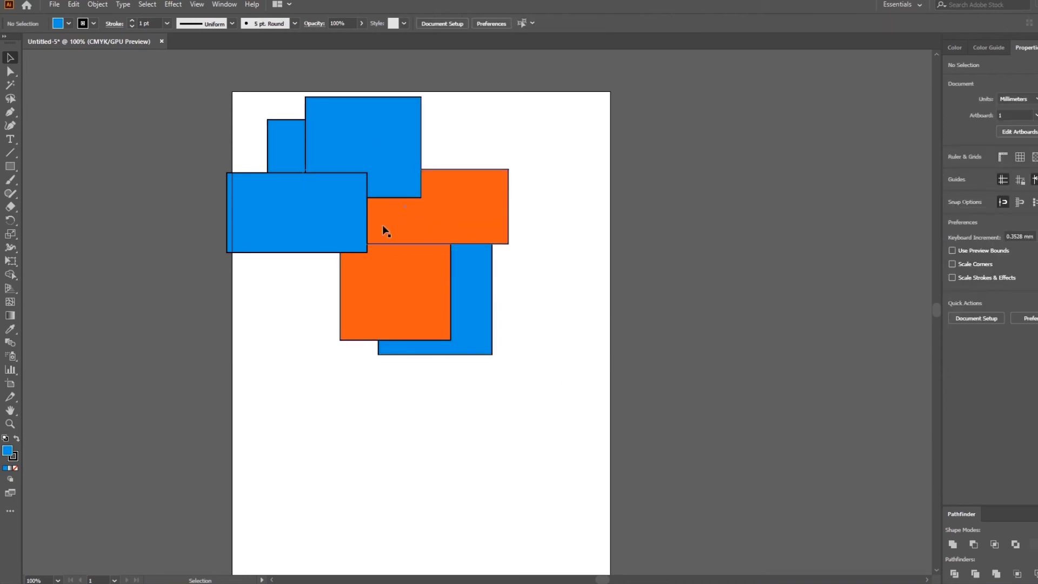
Step: Draw four separate blue rectangles right of the artboard, from about 22 × 24 mm up to about 36 × 66 mm
left_click(10, 166)
left_click_drag(721, 132, 767, 187)
left_click_drag(766, 265, 832, 386)
left_click_drag(838, 142, 896, 219)
left_click_drag(819, 88, 858, 130)
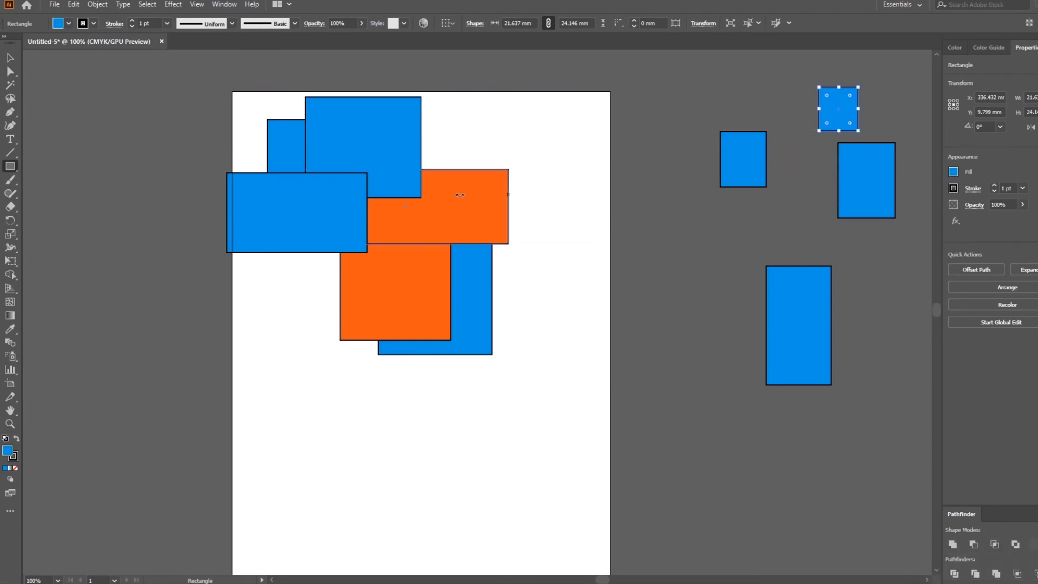
Step: Send the wide orange rectangle backward behind the other orange rectangle and the lower blue one, and deselect it
key("v")
left_click(471, 217)
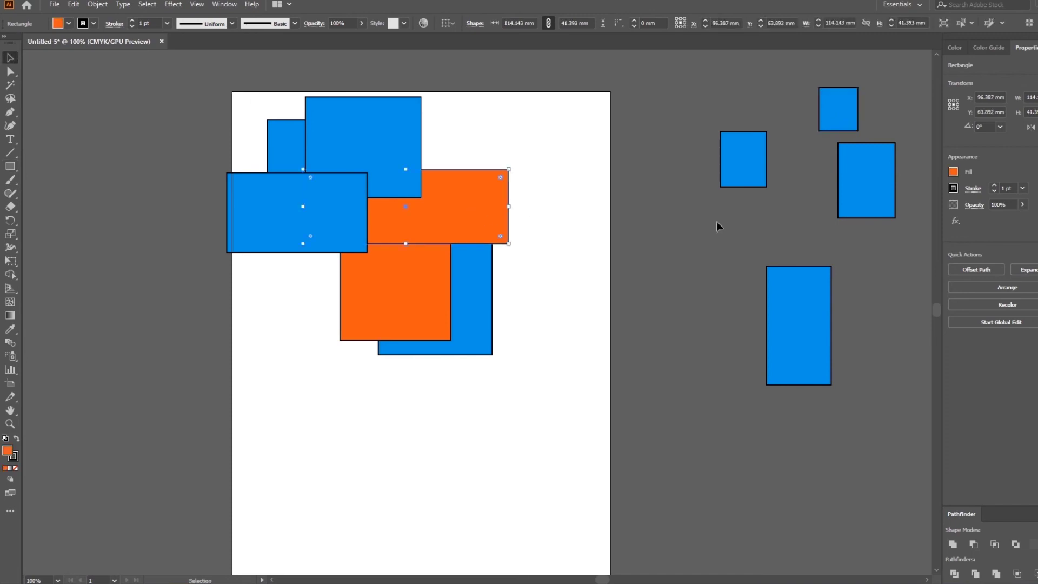
key("a")
key("ctrl+bracketleft")
key("ctrl+bracketleft")
key("v")
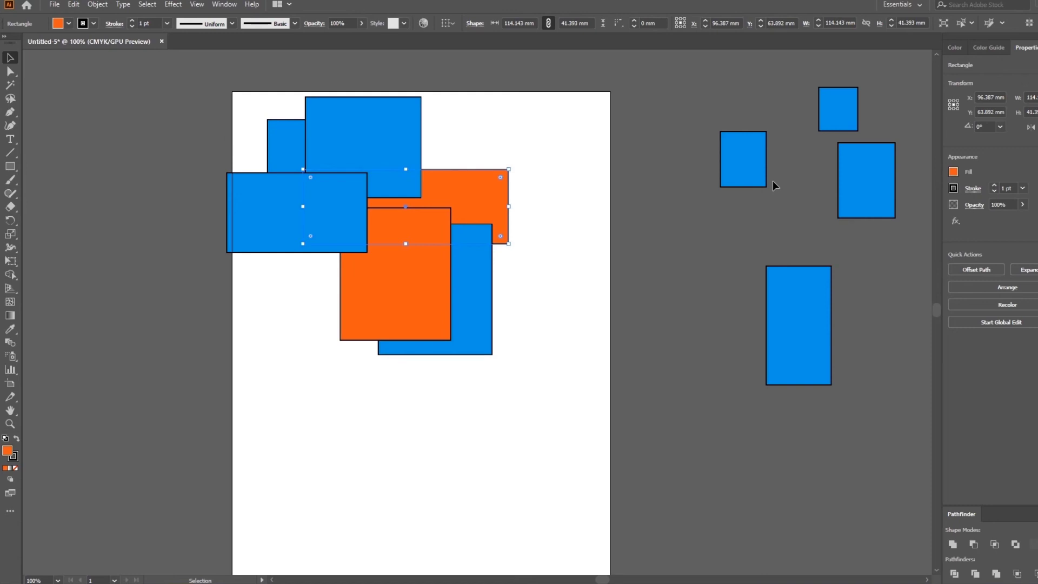
left_click(637, 321)
Step: Move the front orange rectangle to the artboard's lower part, the tall blue one to its left edge and a small blue one to its right edge
key("space")
left_click_drag(507, 416, 536, 392)
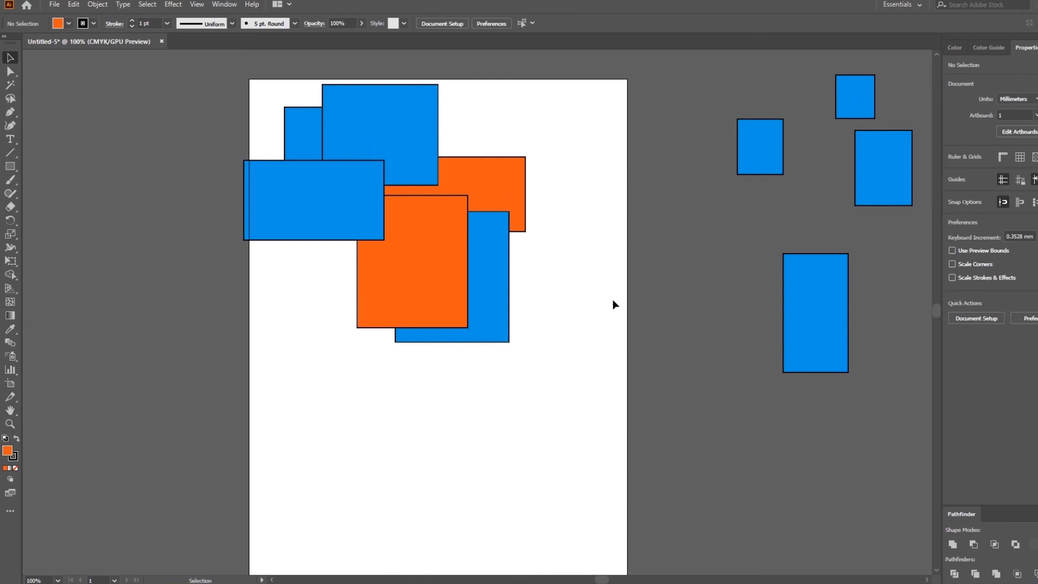
left_click(433, 266)
left_click_drag(436, 273, 523, 457)
left_click_drag(446, 368, 264, 425)
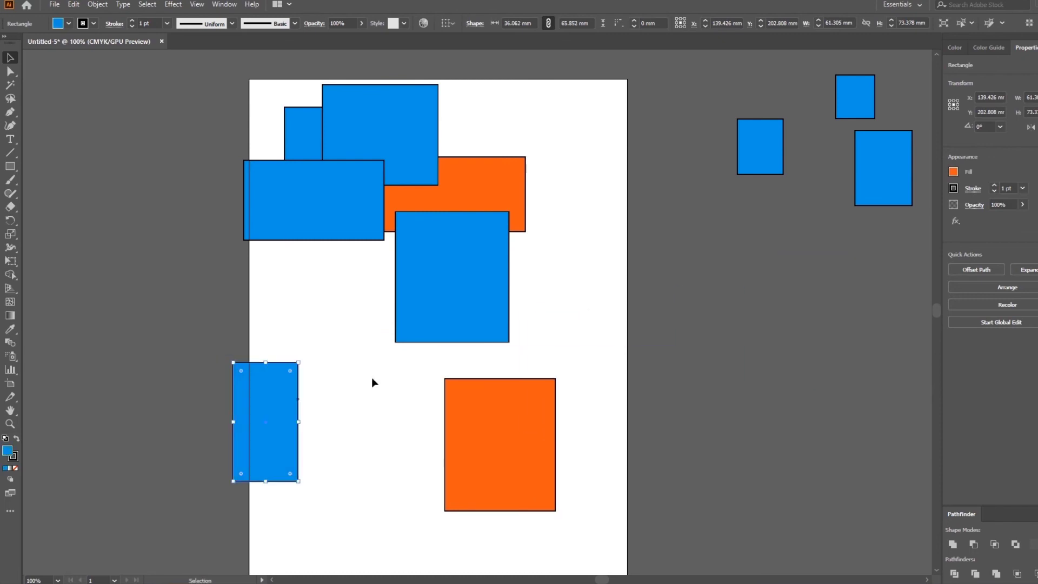
left_click_drag(767, 162, 609, 292)
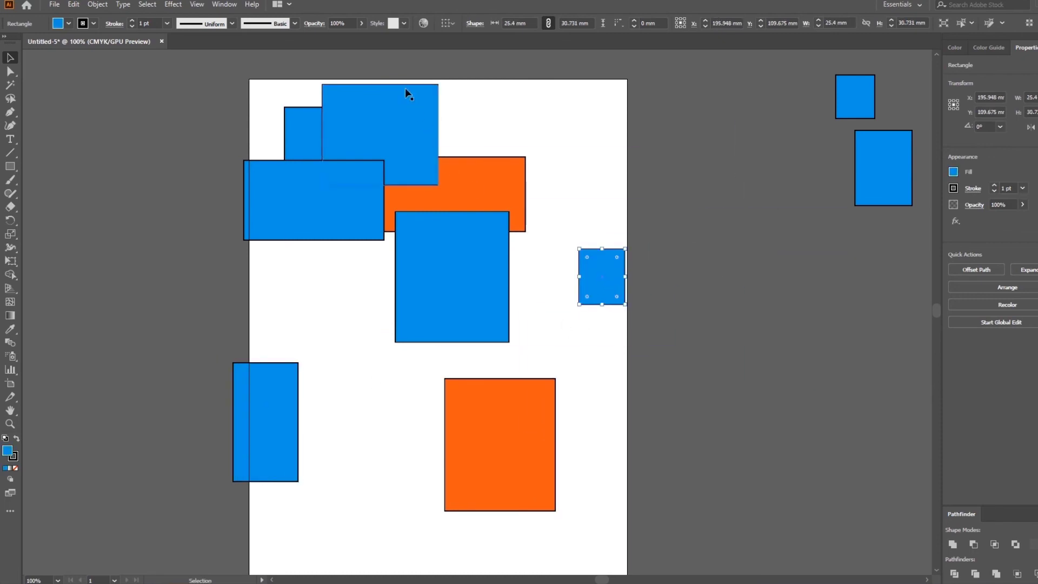
Step: Move the wide blue rectangle past the artboard's left edge and the two outside blue rectangles onto its upper-right and middle-left areas
left_click_drag(336, 214, 222, 298)
left_click_drag(876, 164, 552, 162)
left_click_drag(863, 109, 339, 306)
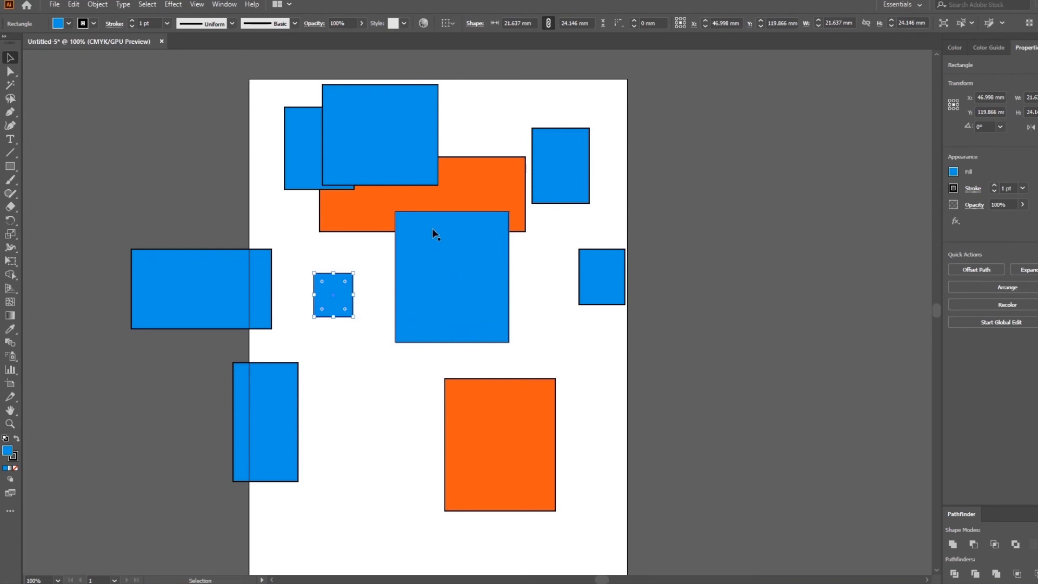
Step: Give the large central blue rectangle a golden-orange stroke and deselect it
left_click(433, 233)
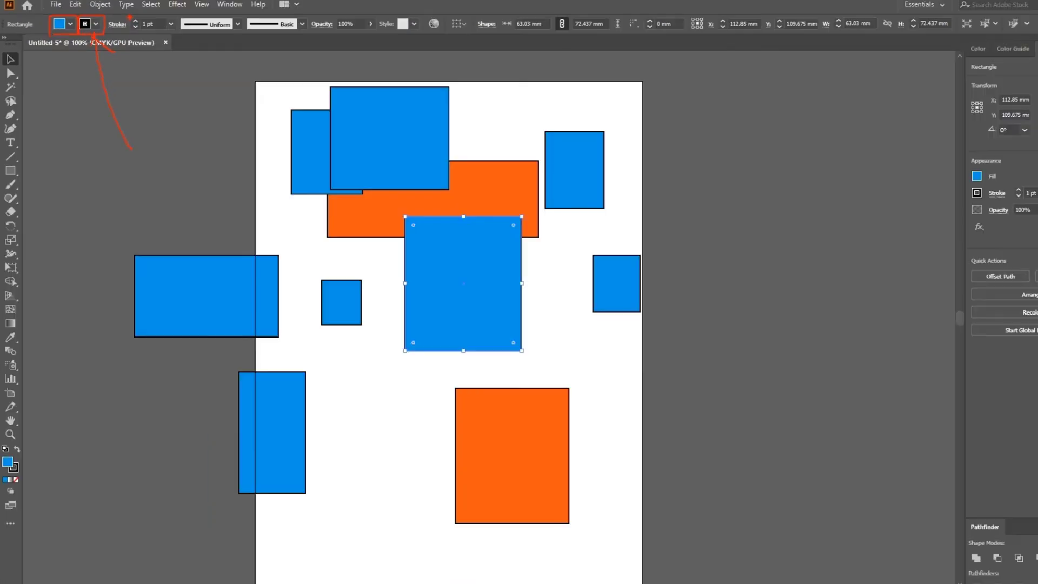
left_click(93, 23)
left_click(106, 44)
key("Escape")
left_click(182, 151)
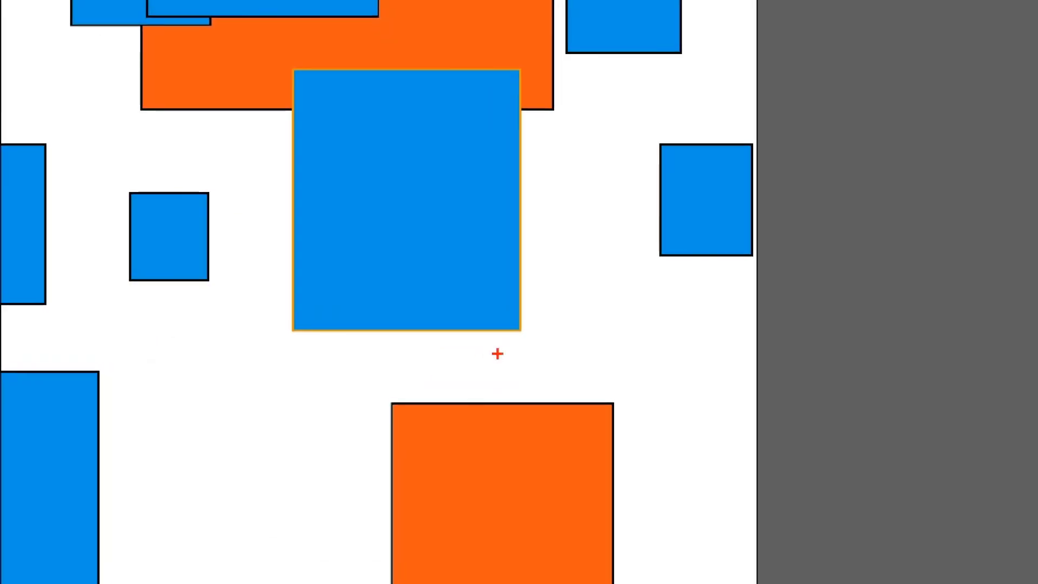
mouse_move(527, 336)
left_mouse_down()
mouse_move(654, 353)
mouse_move(529, 330)
mouse_move(538, 357)
left_mouse_up()
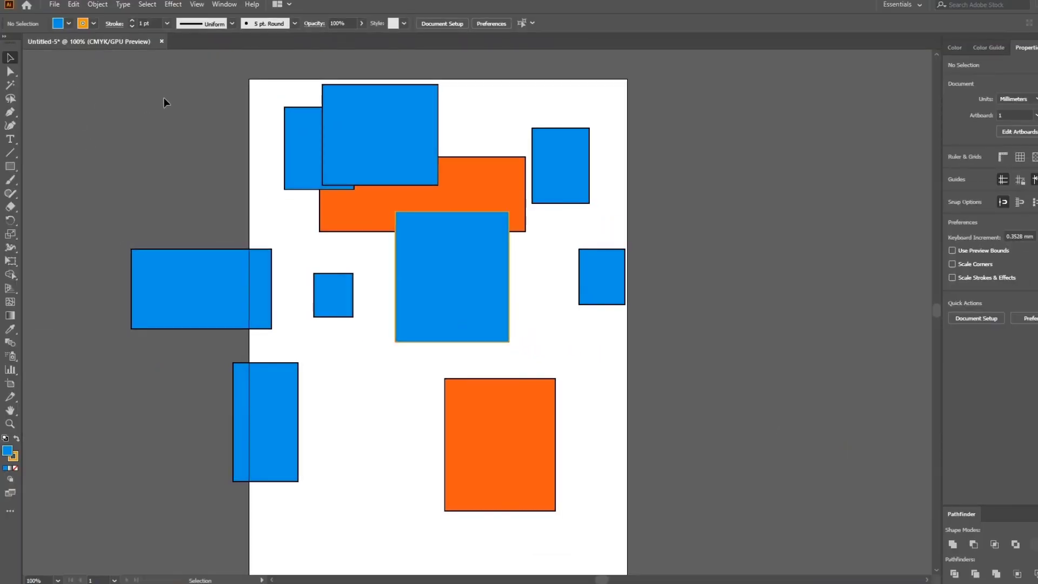
Step: Give the large upper blue rectangle a red-orange stroke and move it outside the artboard to the right
left_click(325, 131)
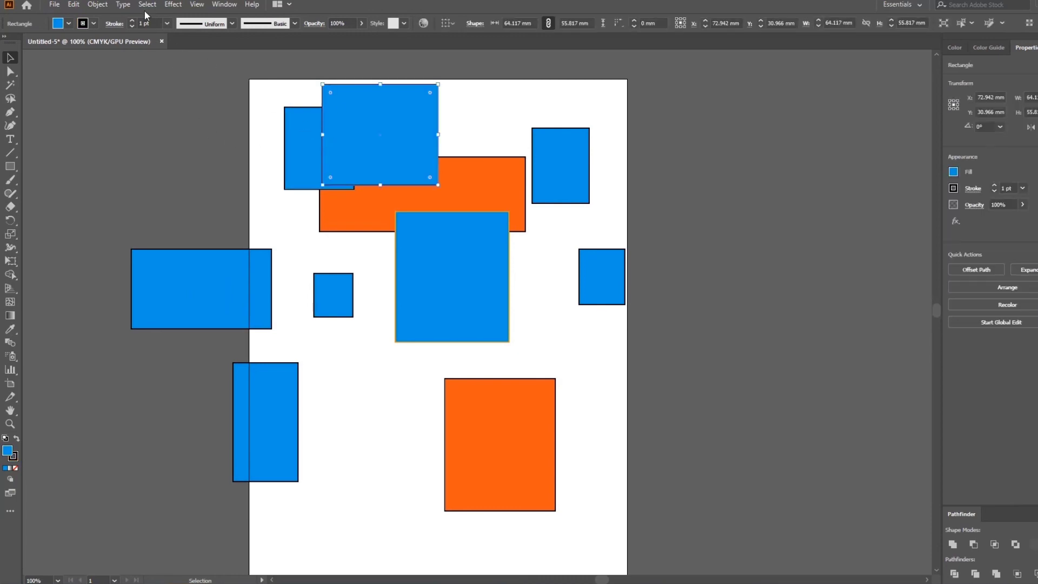
left_click(94, 23)
left_click(94, 49)
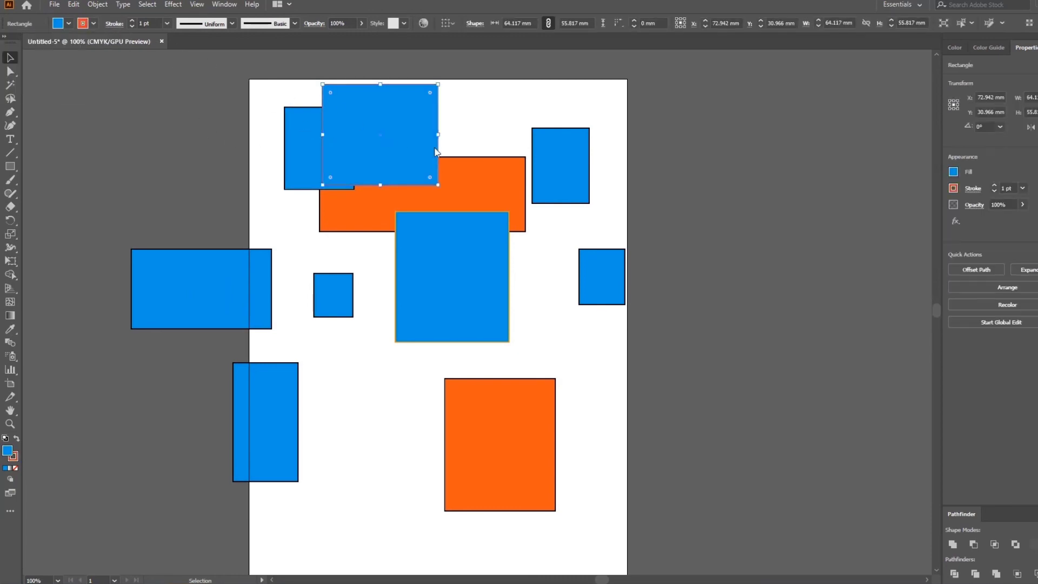
left_click_drag(431, 130, 761, 245)
left_click(836, 235)
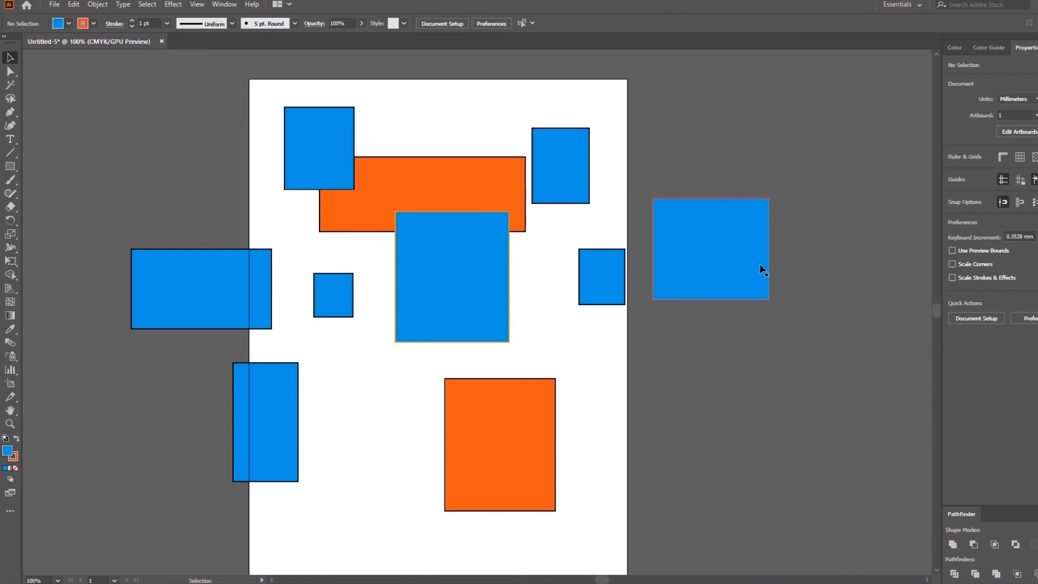
Step: Increase the stroke weight of the blue rectangle outside the artboard to 20 pt
left_click(736, 255)
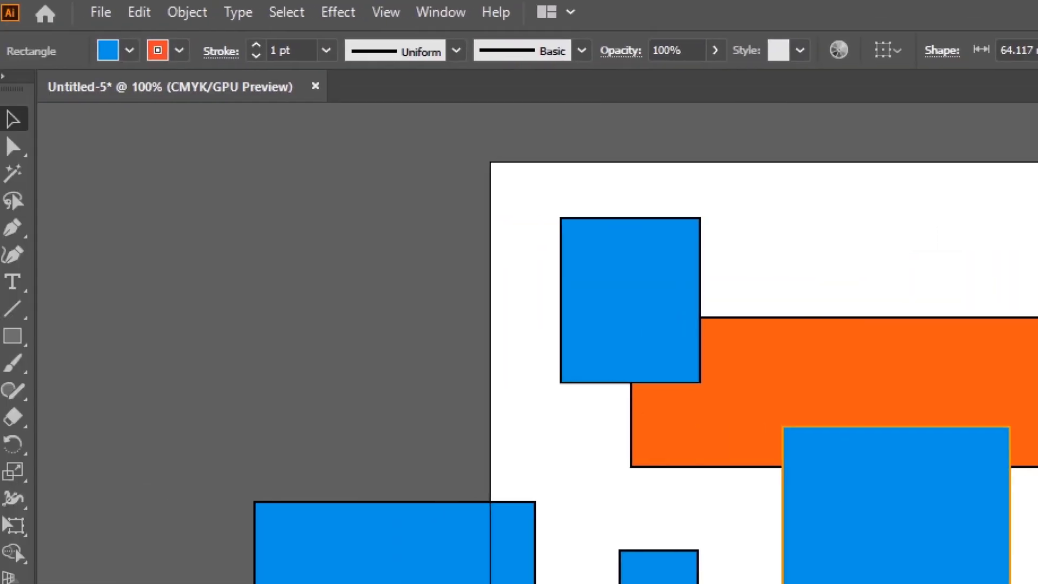
left_click(253, 79)
mouse_move(196, 68)
left_mouse_down()
mouse_move(327, 67)
mouse_move(344, 41)
left_mouse_up()
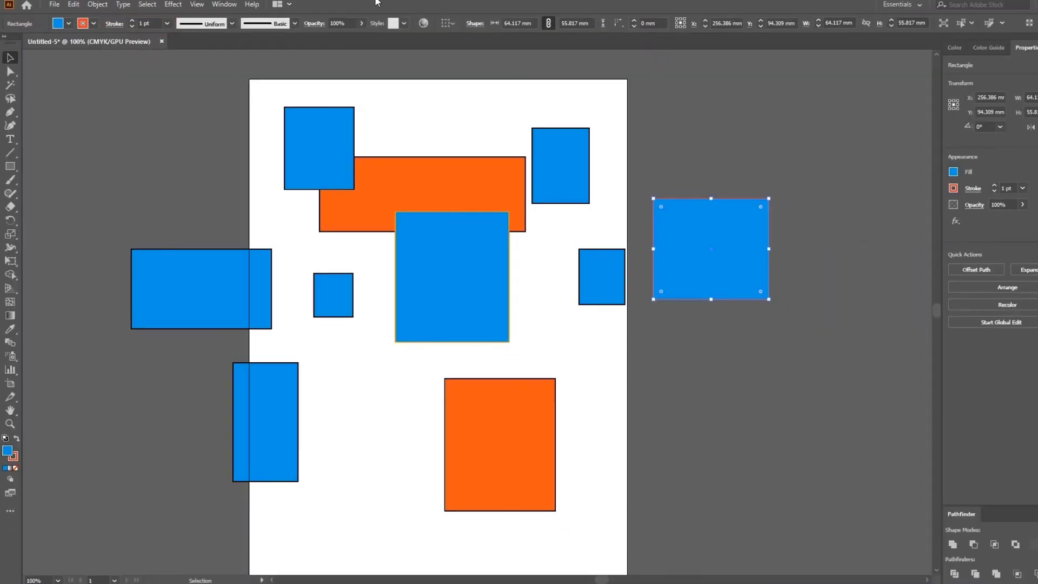
left_click(132, 20)
left_click(132, 20)
left_click(132, 20)
left_click(132, 21)
left_click(132, 21)
left_click(132, 21)
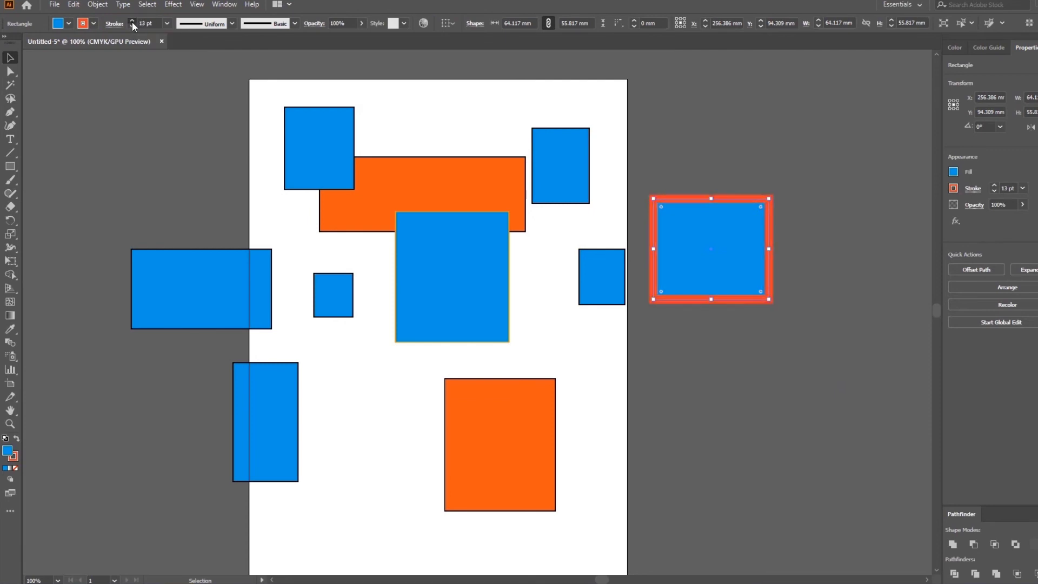
left_click(132, 21)
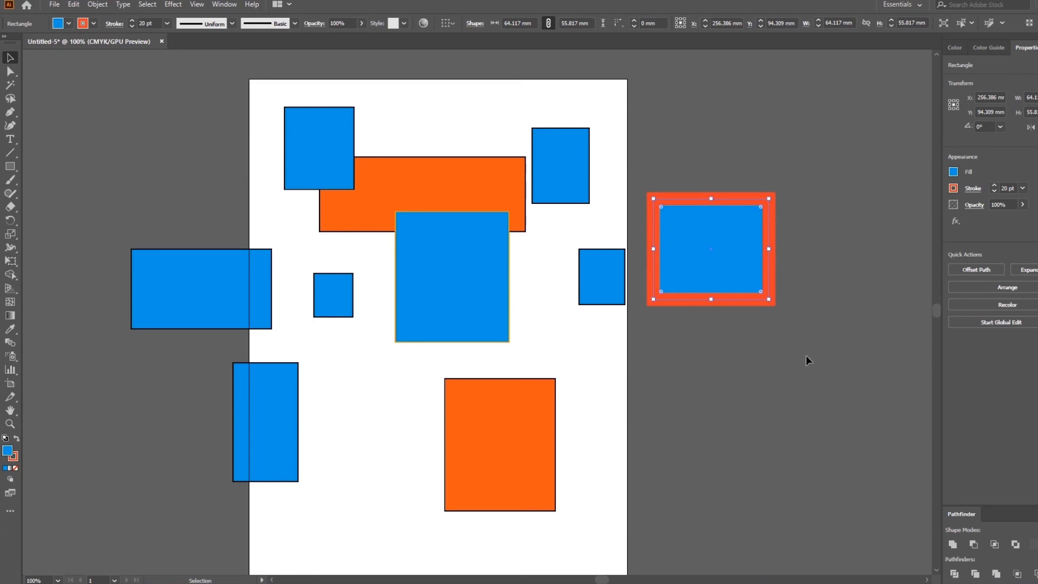
Step: Remove the stroke from the blue rectangle outside the artboard, move it farther up and right, and deselect it
left_click(94, 27)
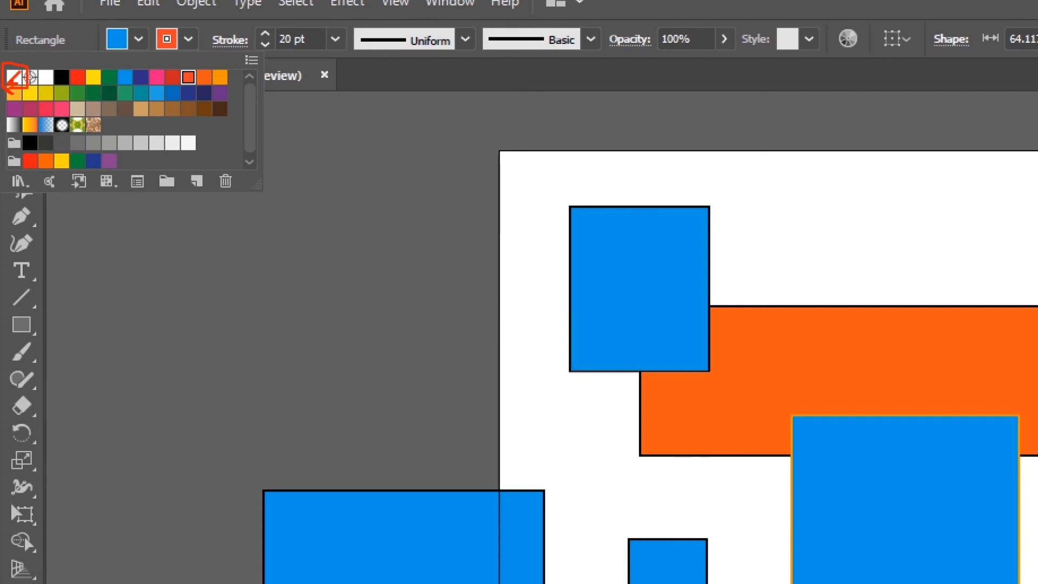
key("Escape")
left_click(82, 23)
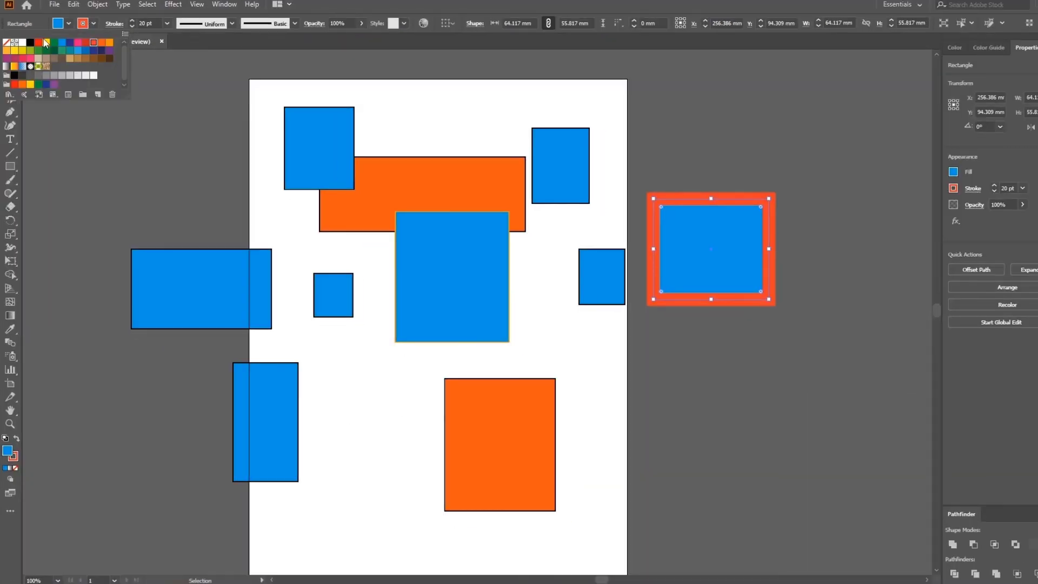
left_click(8, 46)
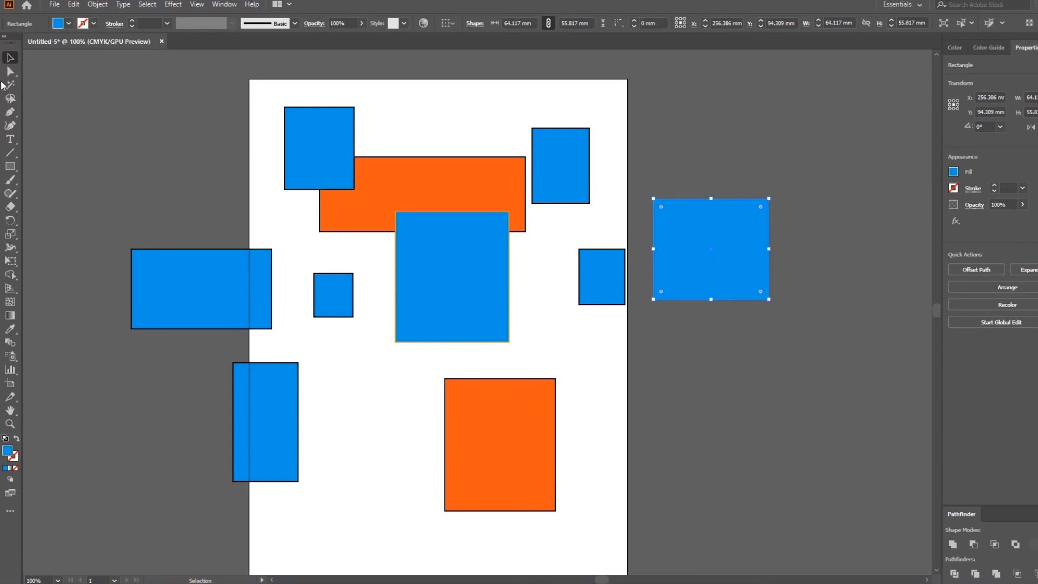
left_click(830, 223)
left_click_drag(738, 246, 813, 161)
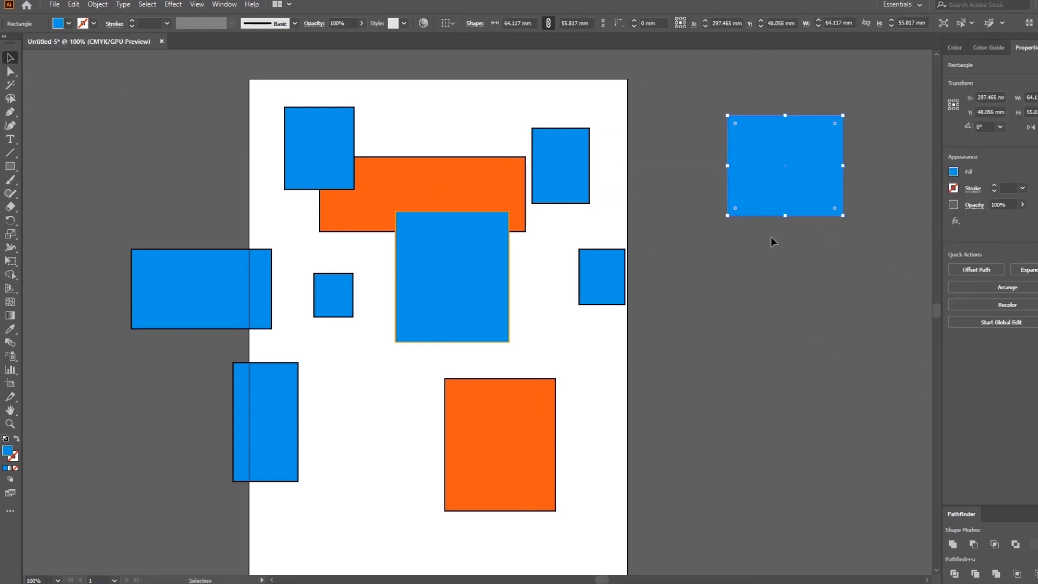
left_click(799, 340)
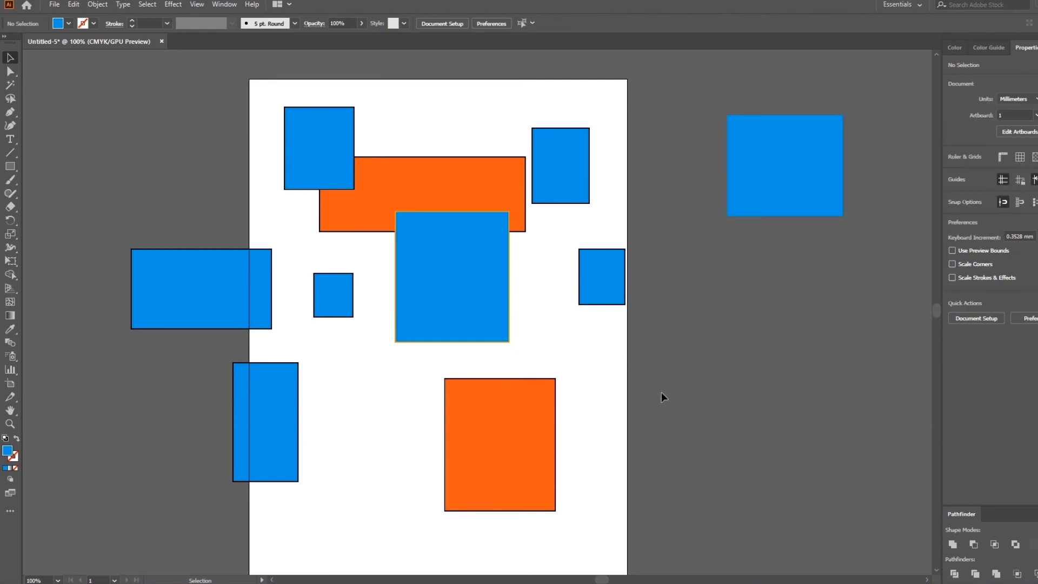
Step: Remove the fill from the orange rectangle in the artboard's lower part and deselect it
left_click(527, 464)
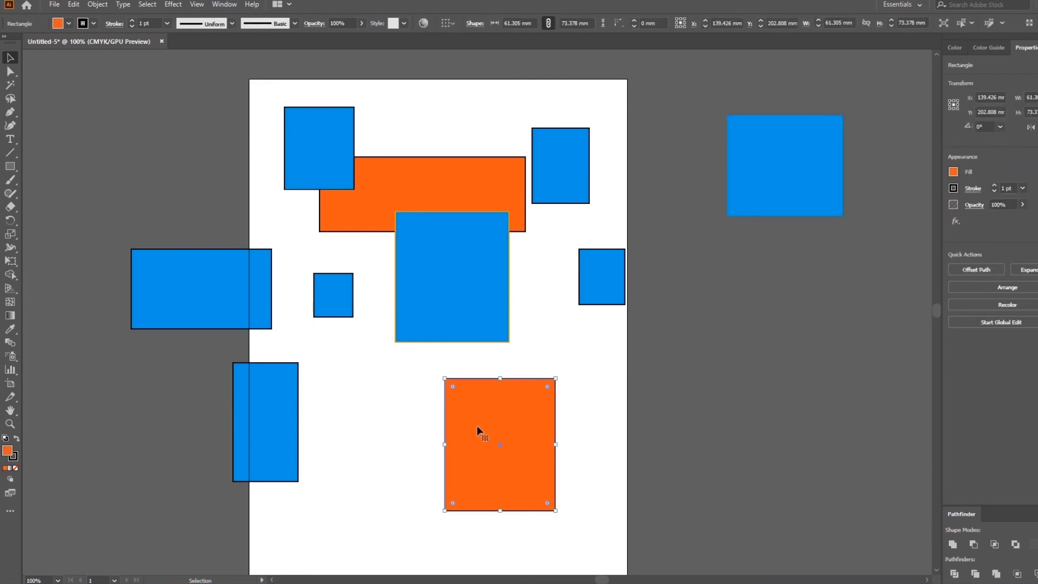
left_click(57, 24)
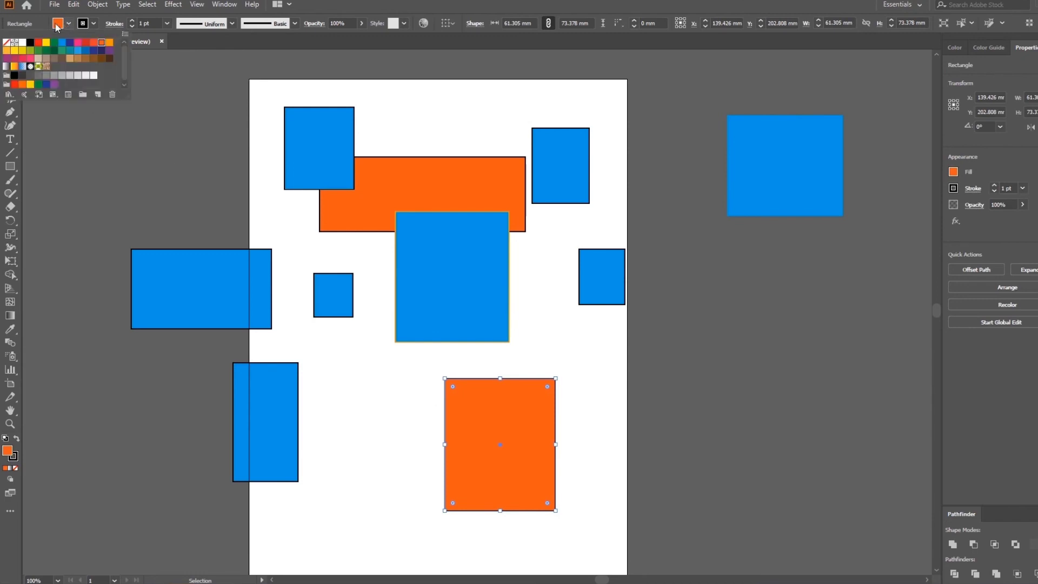
left_click(6, 42)
left_click(578, 479)
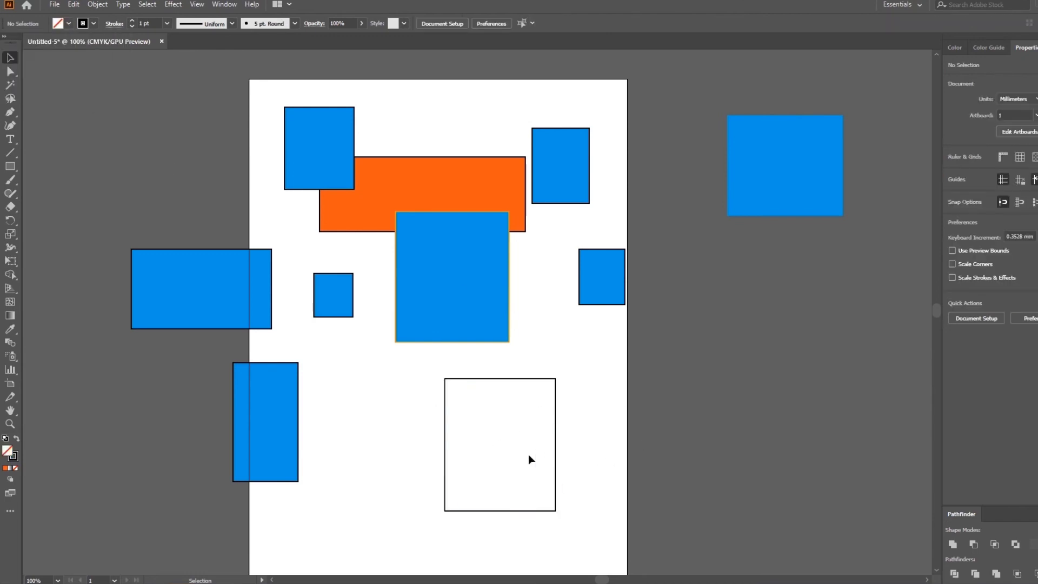
Step: Move the unfilled rectangle by its outline over the large blue one and back down to the artboard's lower part
left_click(520, 380)
left_click_drag(523, 348, 513, 270)
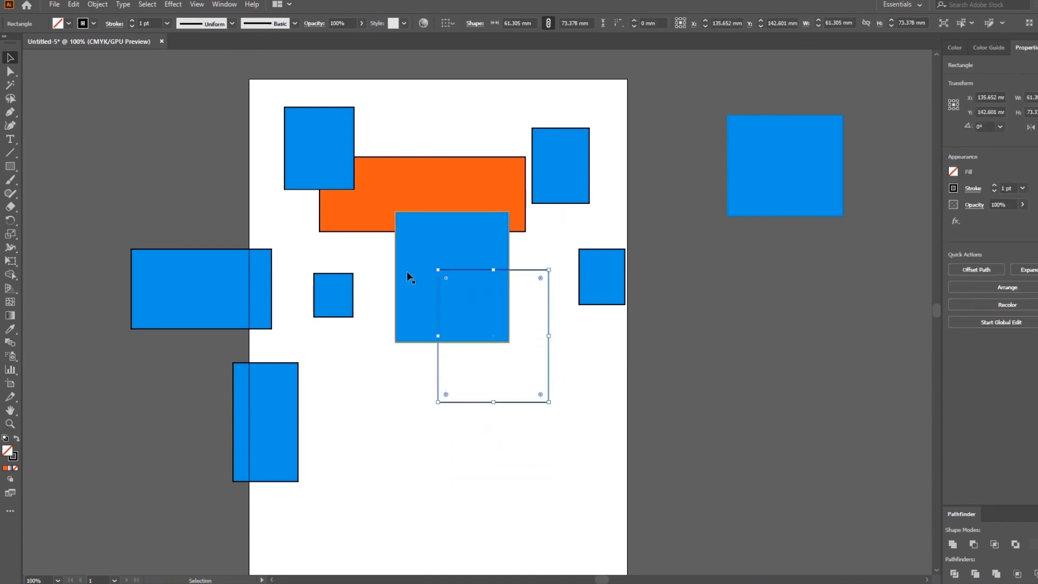
left_click_drag(529, 278, 536, 400)
left_click(626, 430)
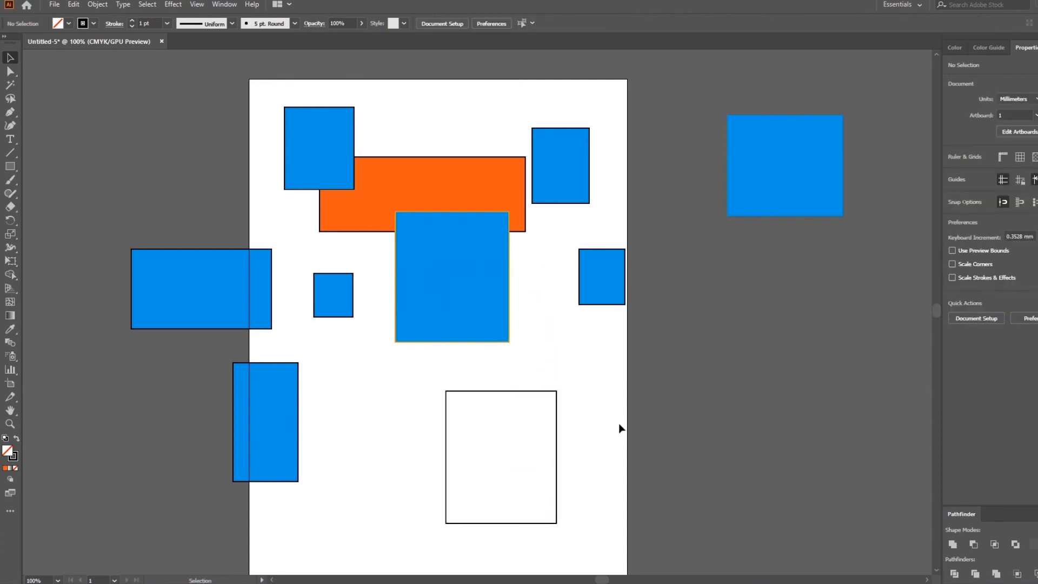
Step: Move the large central blue rectangle slightly to the right and deselect it
left_click_drag(444, 280, 478, 278)
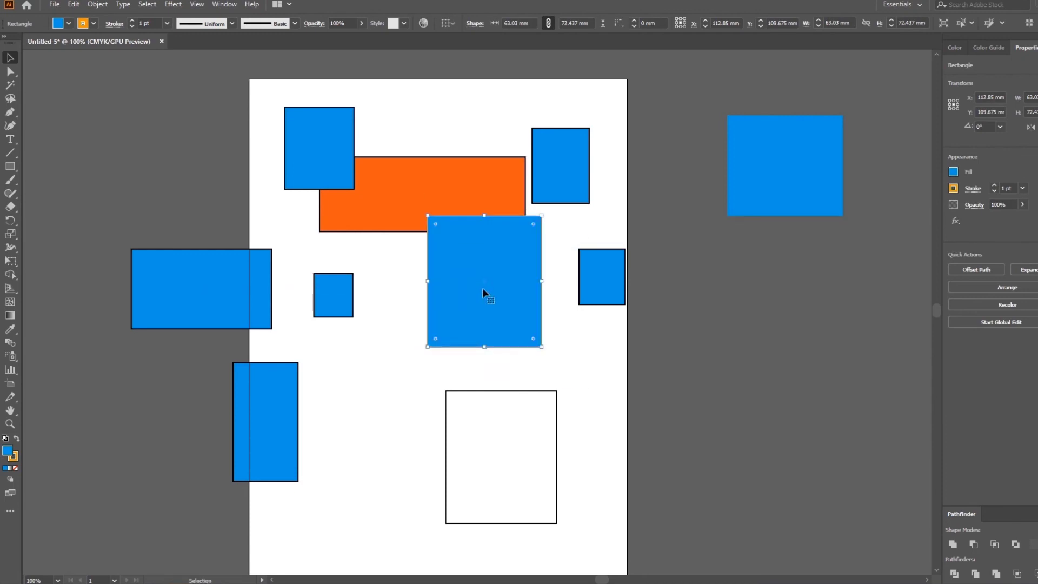
left_click(502, 452)
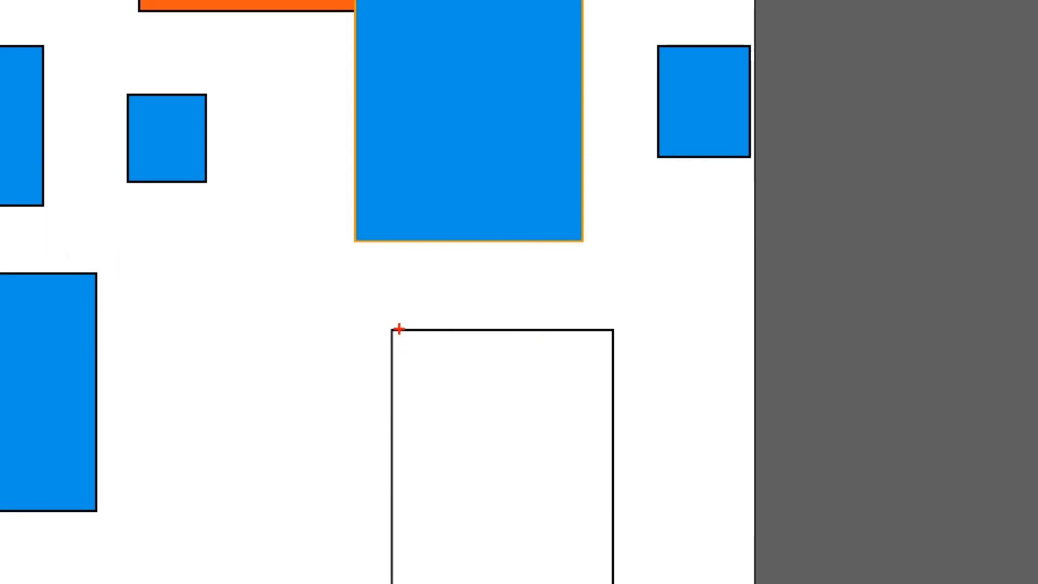
mouse_move(396, 338)
left_mouse_down()
mouse_move(407, 550)
mouse_move(547, 573)
mouse_move(600, 561)
mouse_move(599, 338)
mouse_move(394, 342)
left_mouse_up()
left_click_drag(589, 343, 401, 574)
left_click_drag(394, 339, 641, 582)
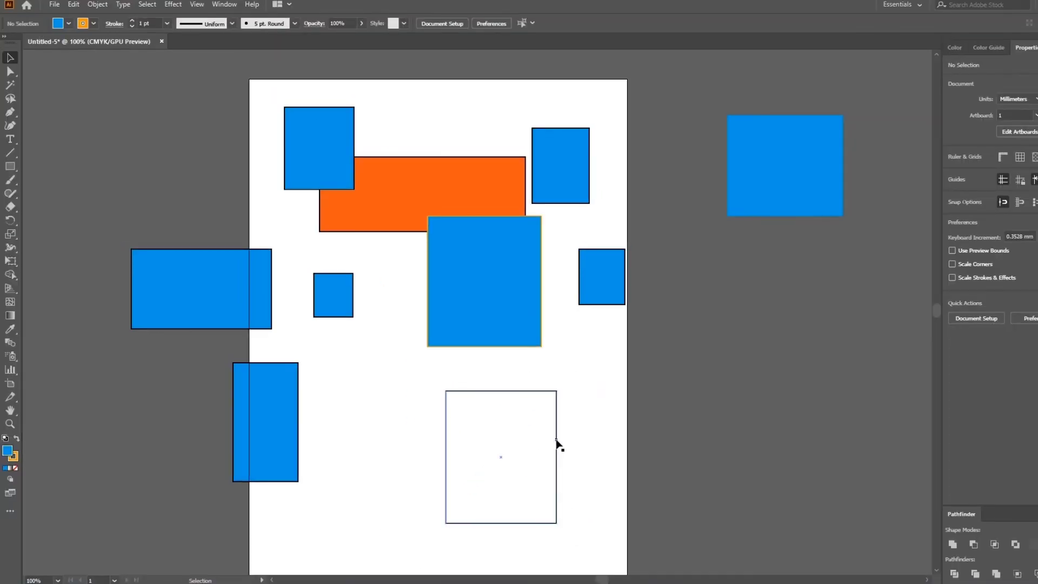
Step: Move the unfilled rectangle by its outline toward the artboard's right edge and try selecting it through its empty interior
left_click(557, 443)
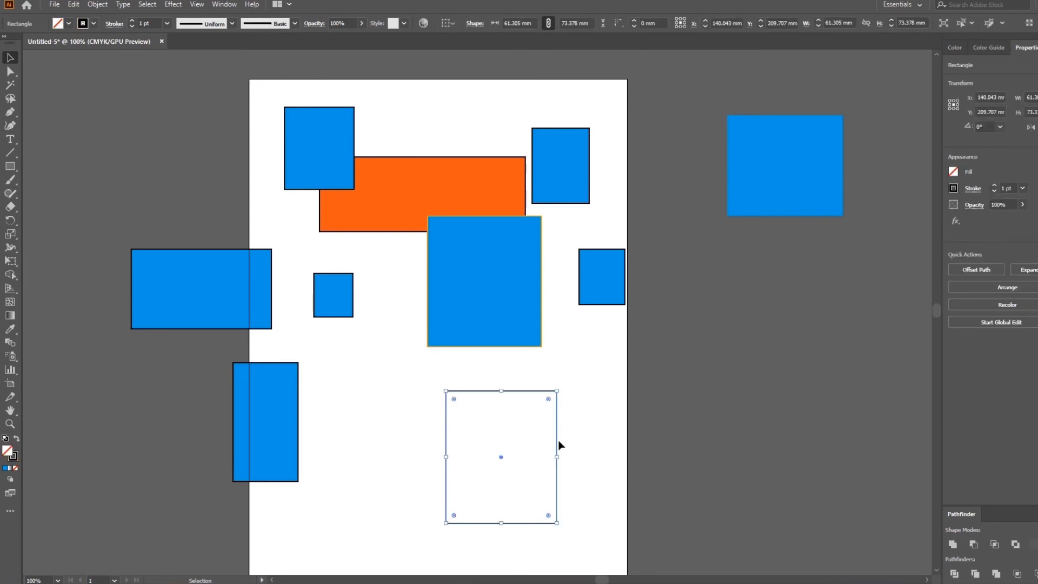
left_click_drag(559, 442, 615, 426)
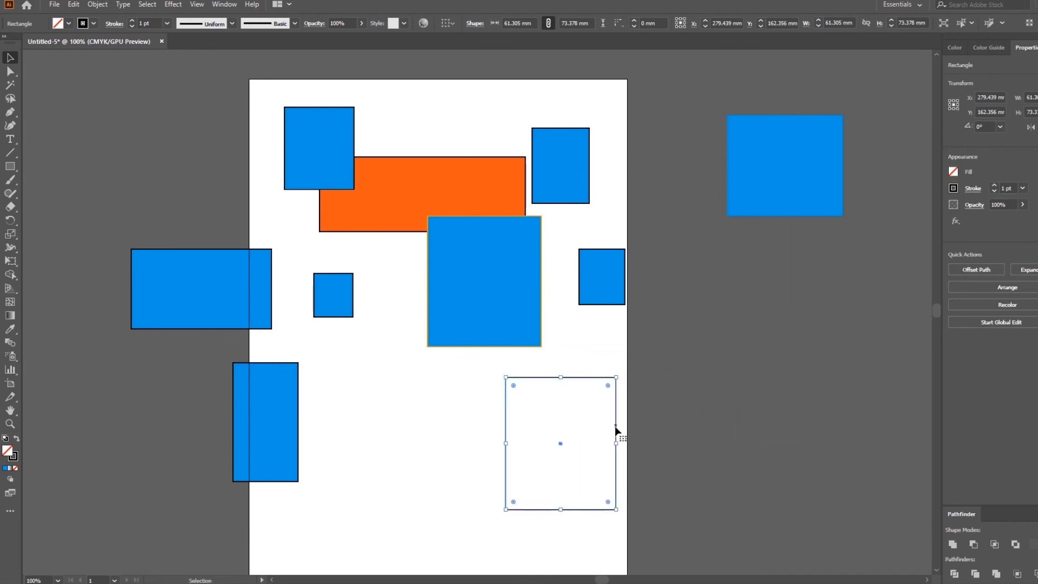
left_click(565, 431)
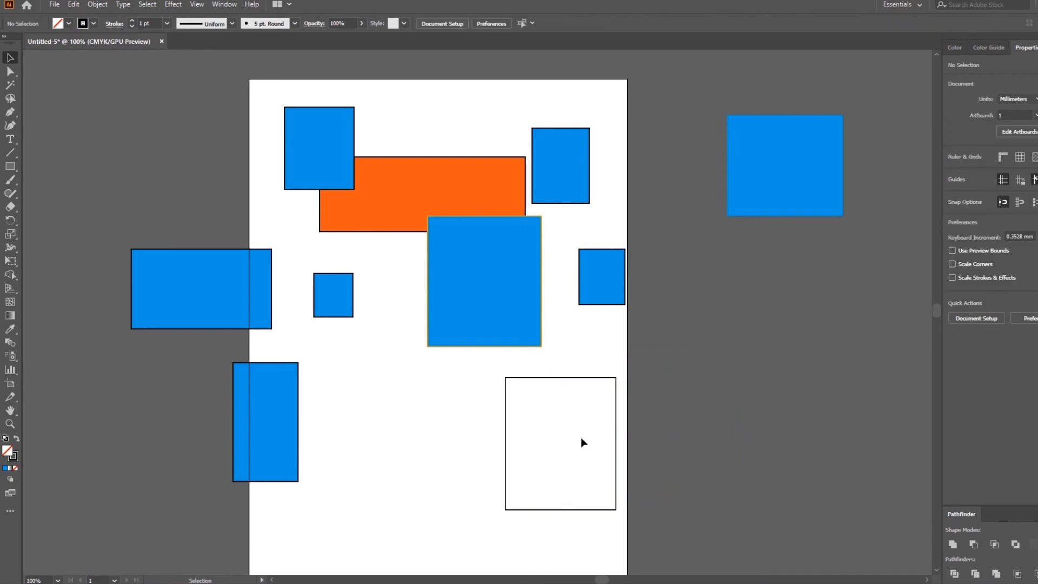
left_click(562, 443)
left_click(599, 446)
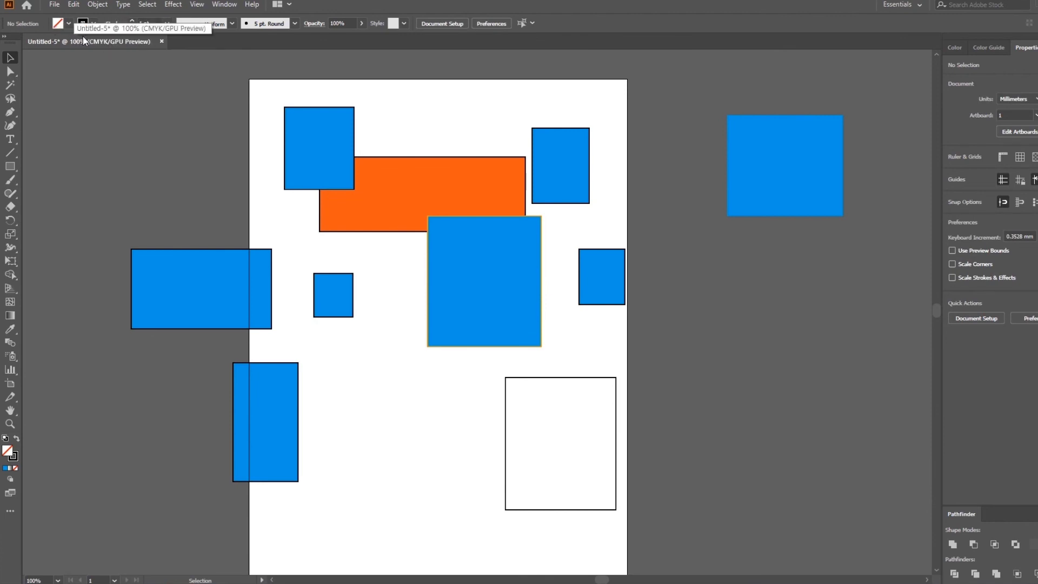
Step: Move the unfilled rectangle outside the artboard, below the strokeless blue one, and remove its stroke
left_click(580, 380)
left_click_drag(574, 378, 725, 281)
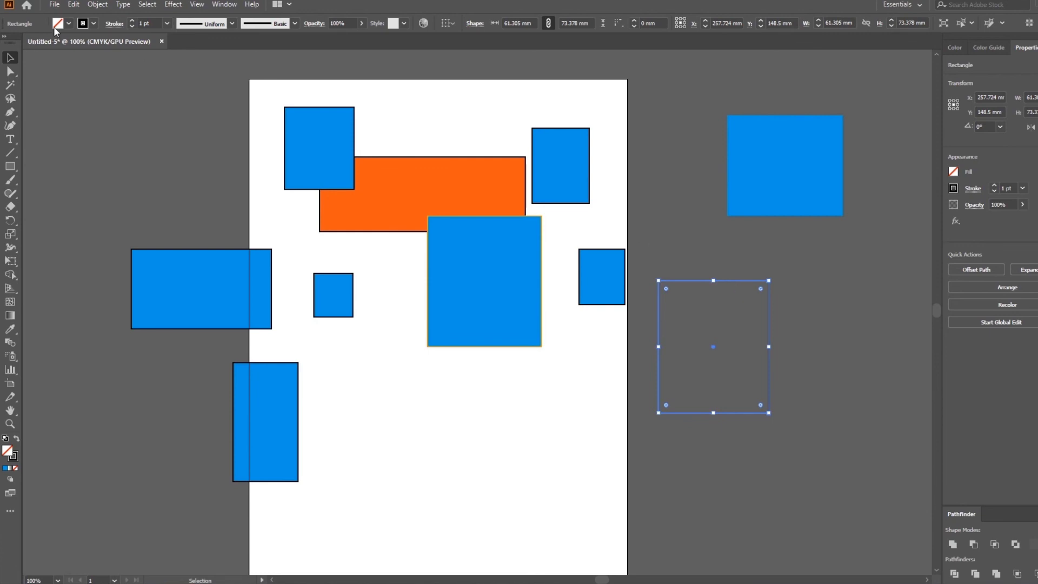
left_click(94, 24)
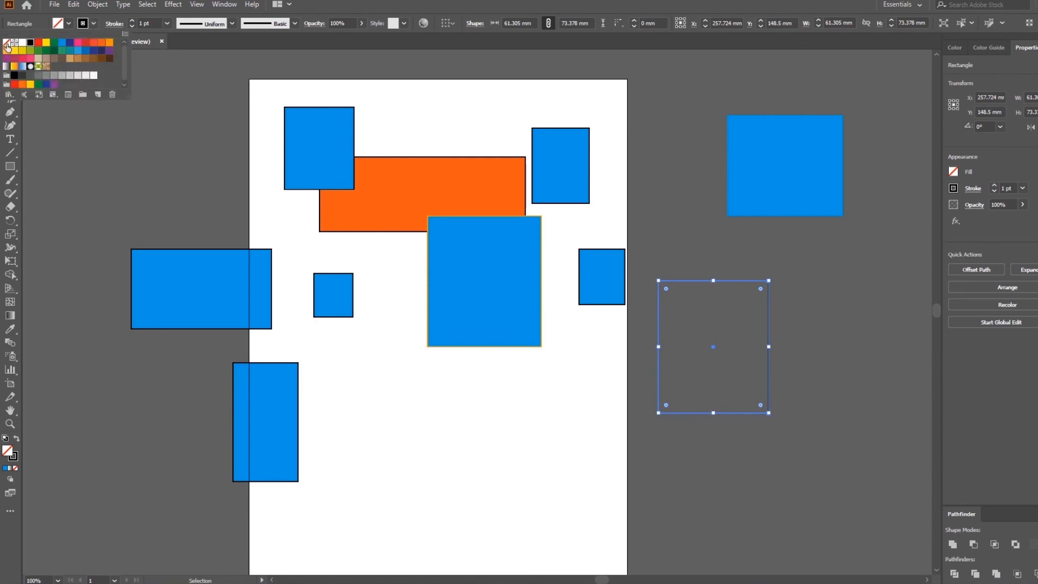
left_click(7, 43)
left_click(843, 363)
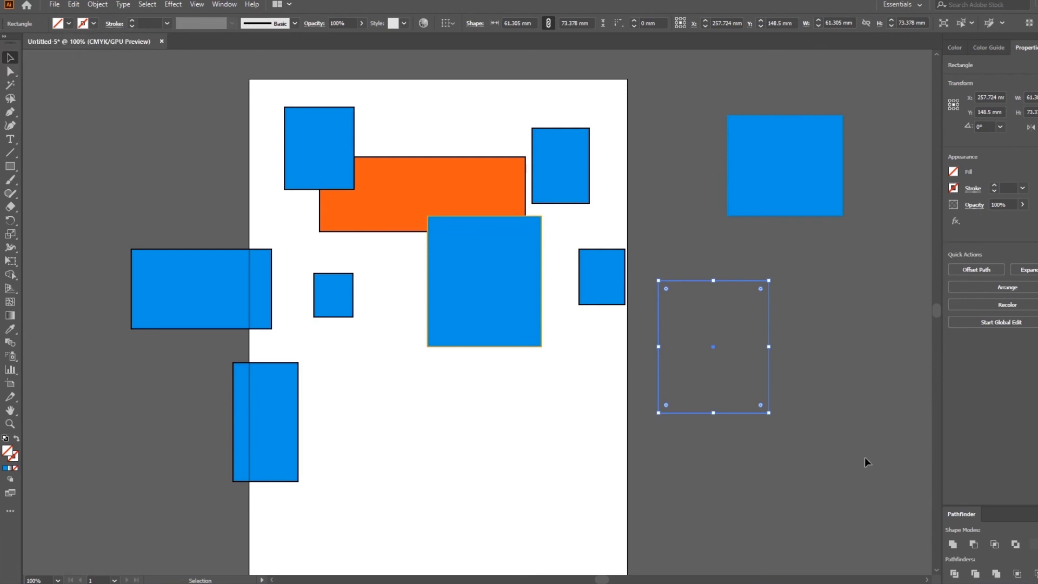
Step: Deselect the rectangle without fill or stroke and reselect it with a marquee across its location
left_click(865, 459)
left_click_drag(643, 262, 742, 325)
left_click(805, 435)
left_click_drag(748, 380, 814, 384)
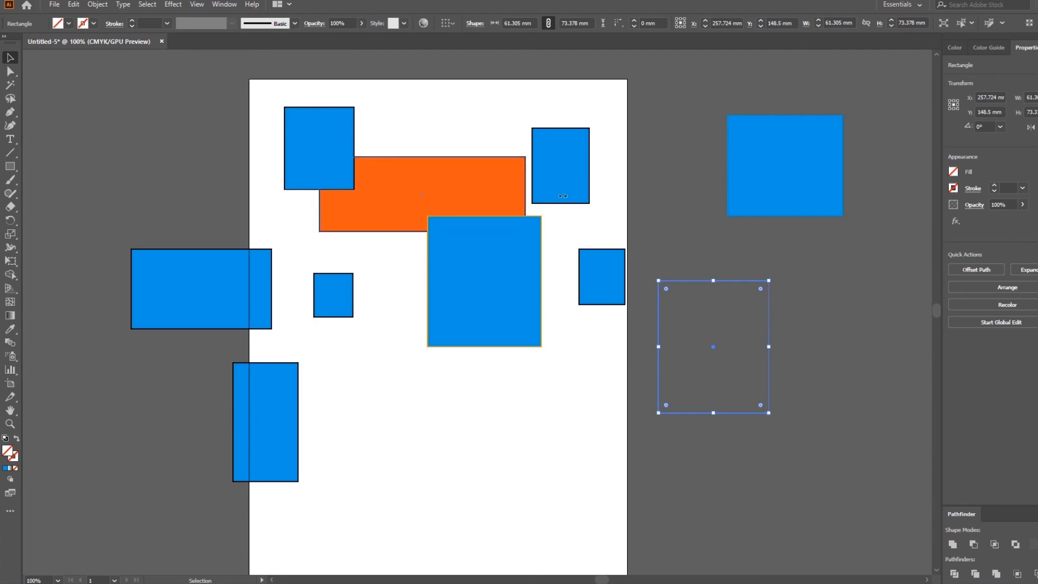
Step: Give the invisible rectangle a dark blue stroke, increase its weight to 13 pt, and deselect it
left_click(94, 24)
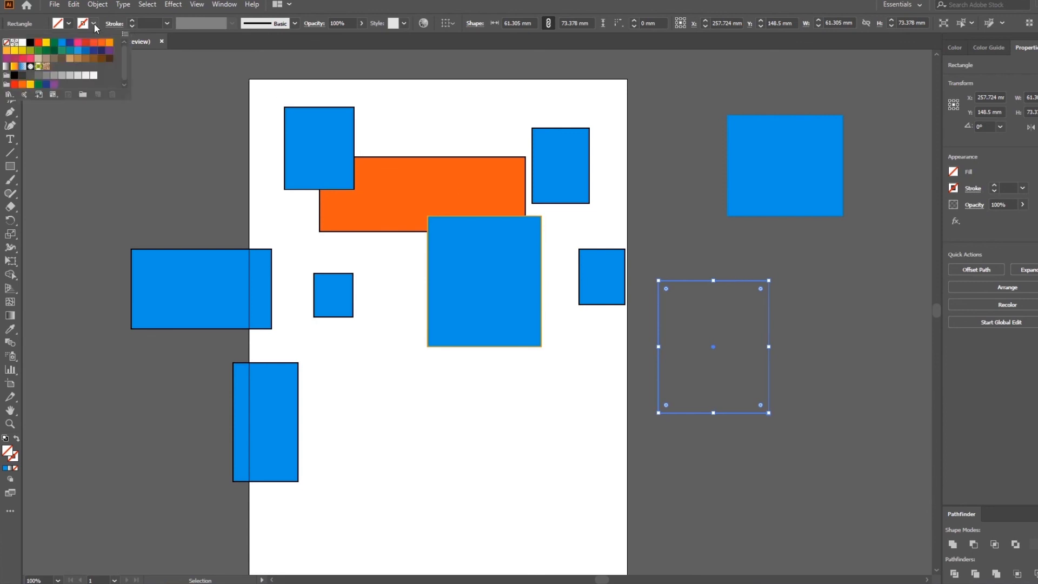
left_click(70, 43)
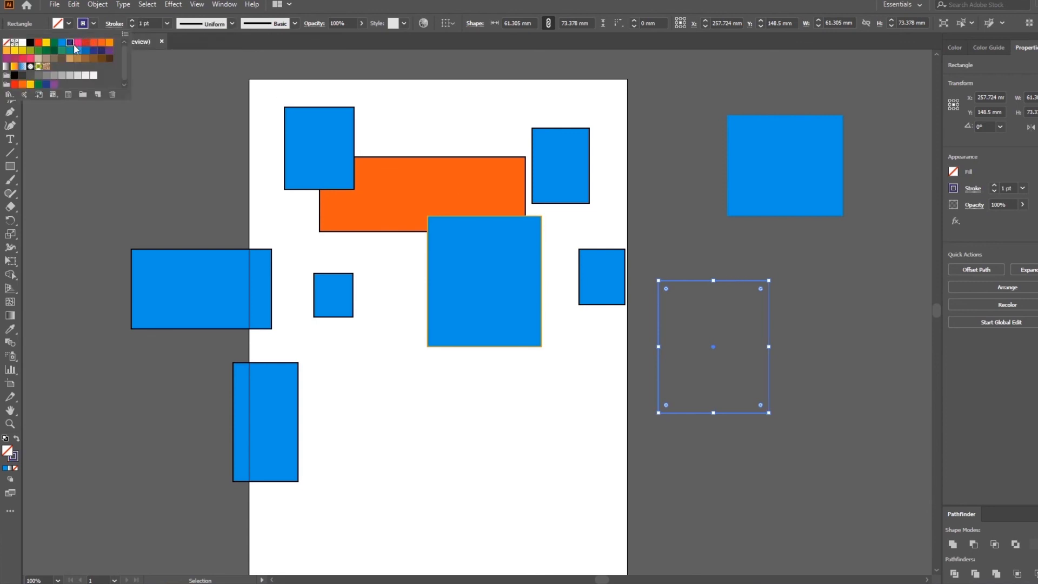
left_click(132, 21)
left_click(132, 21)
left_click(132, 21)
left_click(132, 21)
left_click(131, 21)
left_click(132, 21)
left_click(132, 21)
left_click(132, 21)
left_click(132, 21)
left_click(132, 22)
left_click(132, 21)
left_click(132, 21)
left_click(132, 21)
left_click(792, 305)
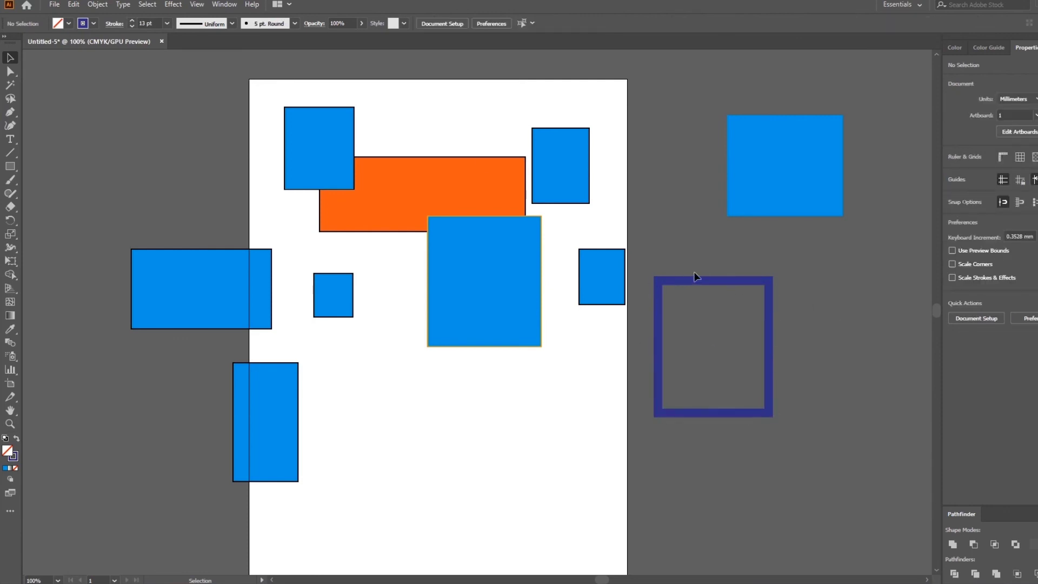
Step: Fill the rectangle with the thick dark blue stroke outside the artboard with blue and deselect it
left_click(725, 282)
left_click(68, 24)
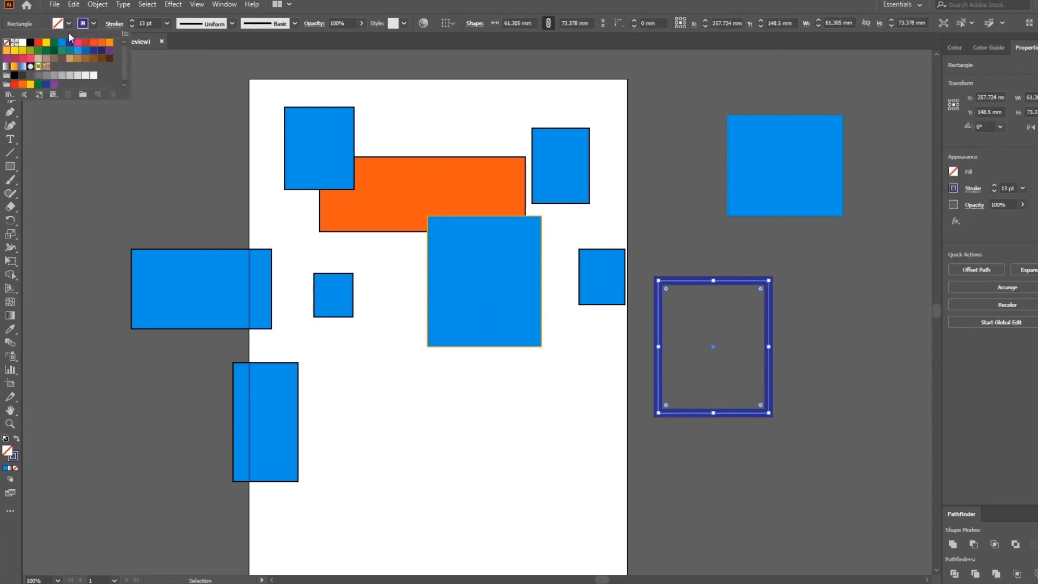
left_click(61, 42)
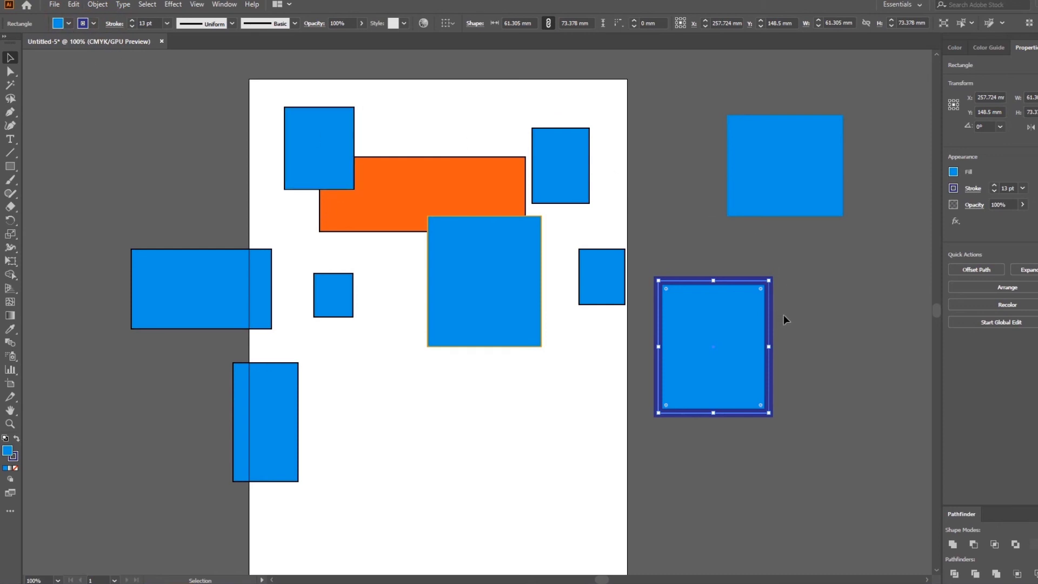
left_click(843, 304)
Step: Delete both rectangles lying outside the artboard, the thick-stroked one and the strokeless blue one
left_click_drag(715, 329, 539, 415)
key("Delete")
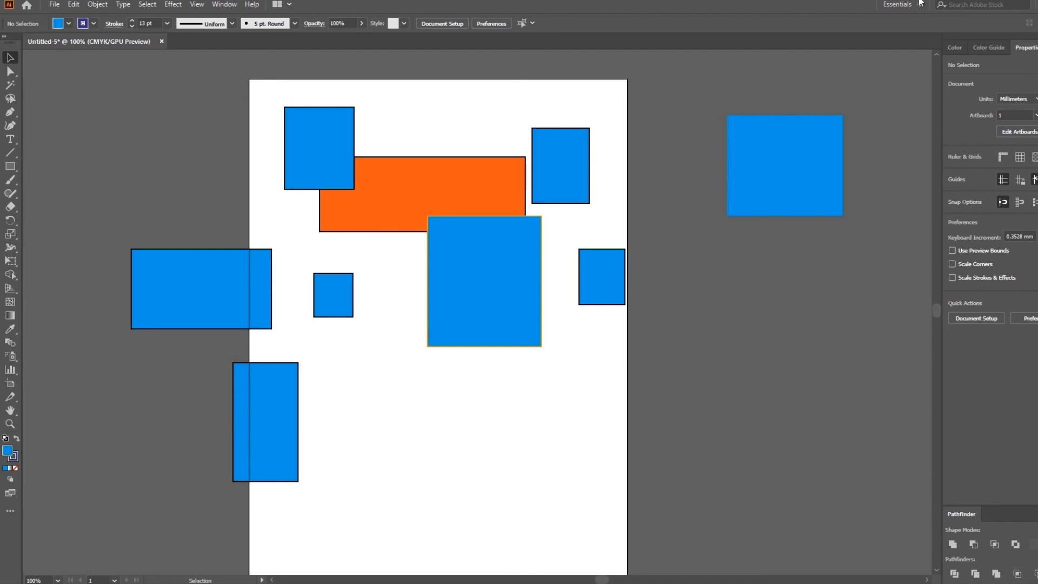
left_click(810, 141)
left_click_drag(811, 170, 694, 190)
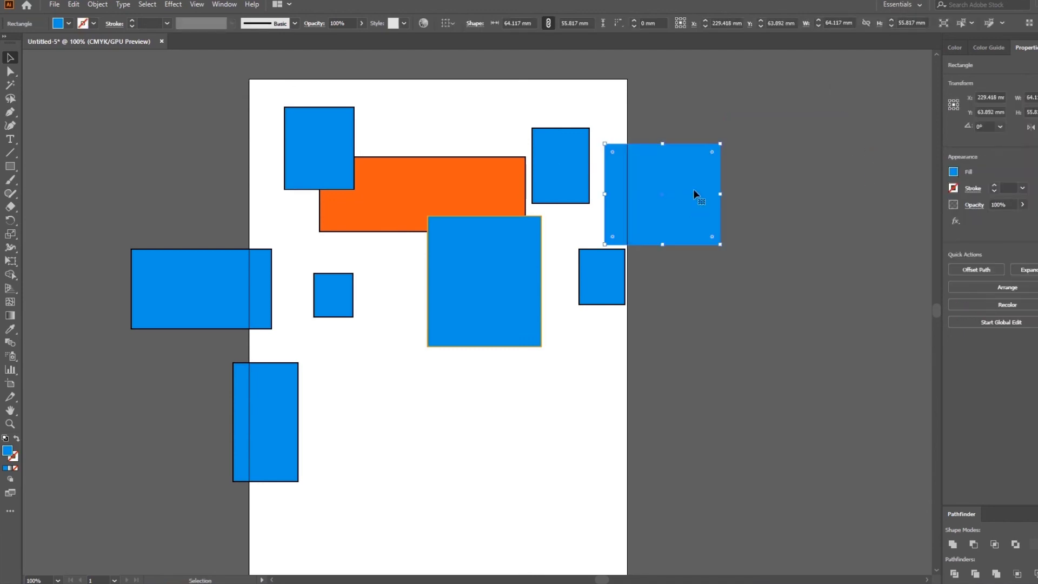
key("Delete")
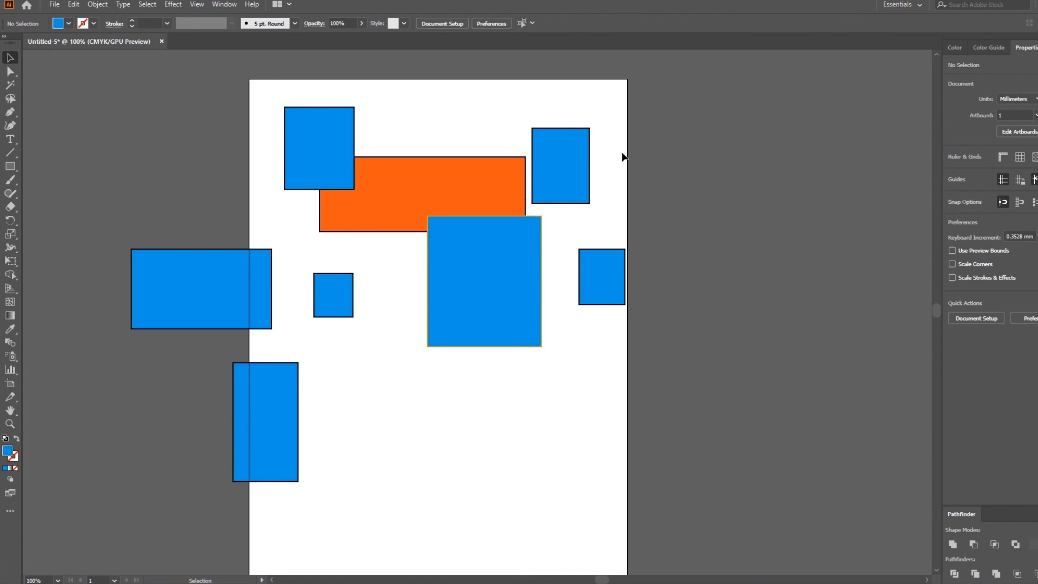
Step: Review the fill and stroke settings of the large yellow-outlined rectangle, and check the list of available panels for Pathfinder
left_click(518, 235)
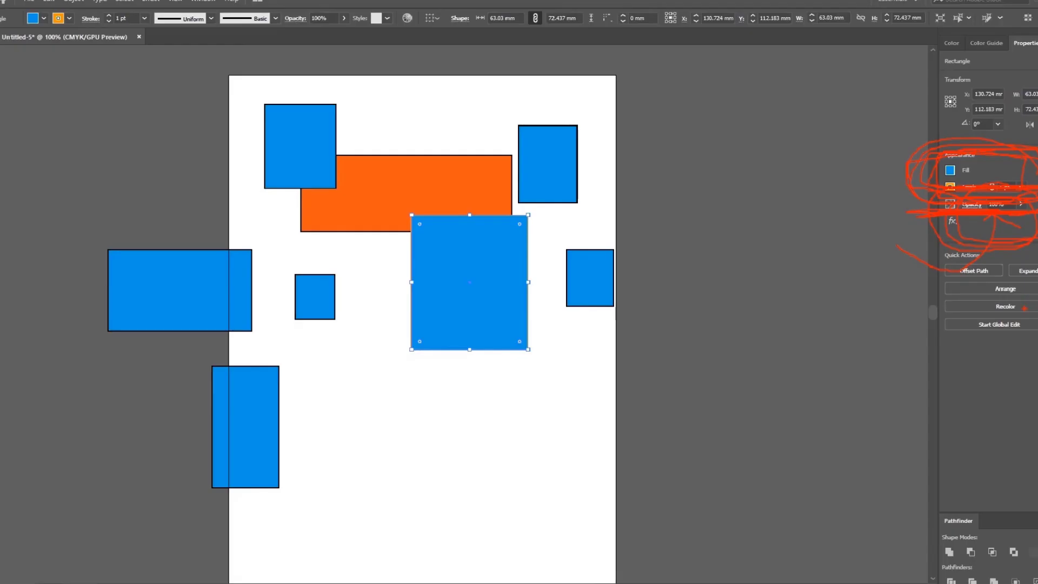
left_click(841, 323)
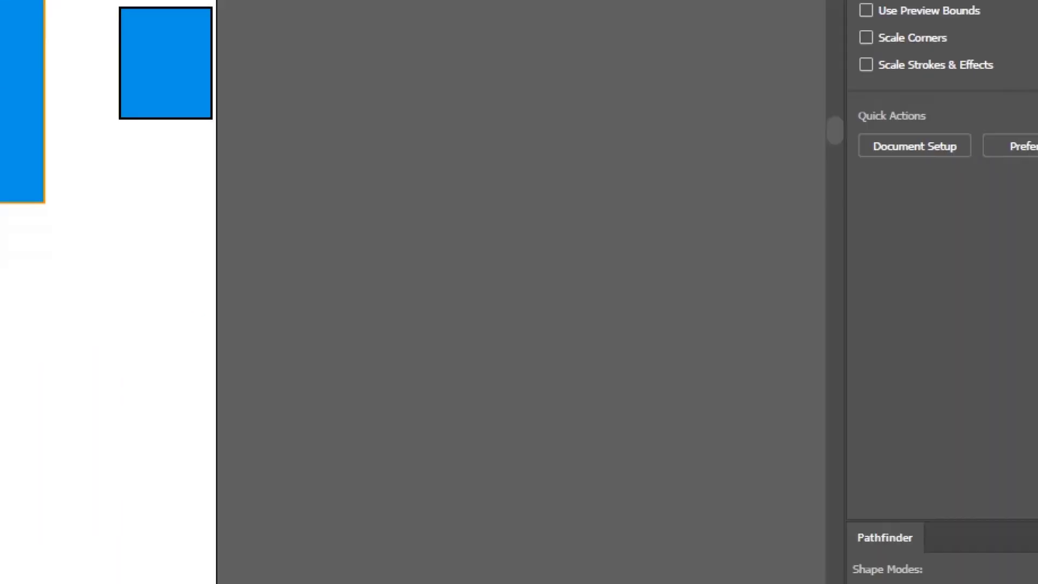
mouse_move(778, 438)
left_mouse_down()
mouse_move(931, 420)
mouse_move(882, 337)
mouse_move(752, 398)
mouse_move(794, 448)
left_mouse_up()
left_click_drag(952, 157, 895, 285)
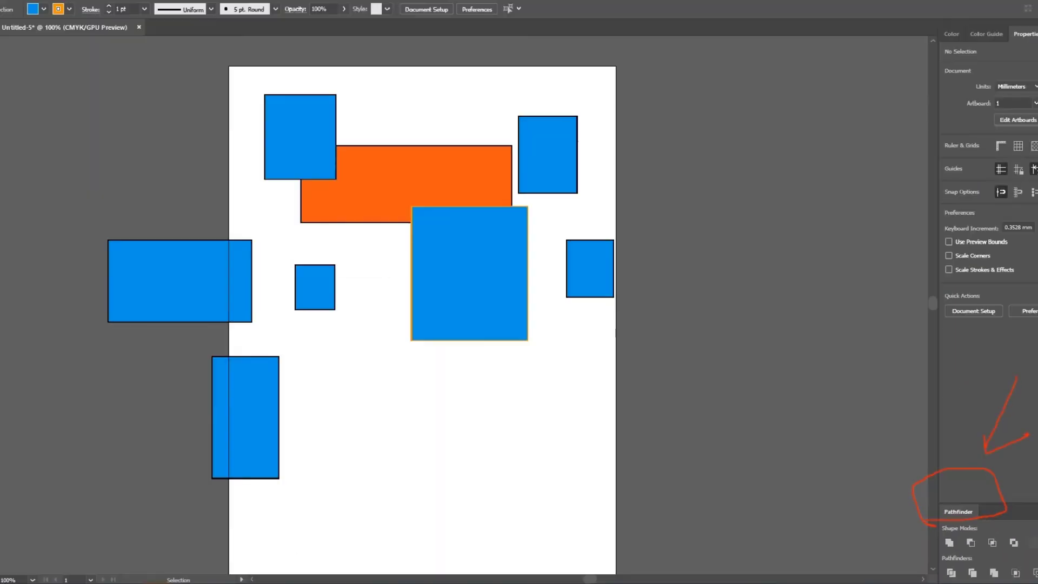
left_click(229, 4)
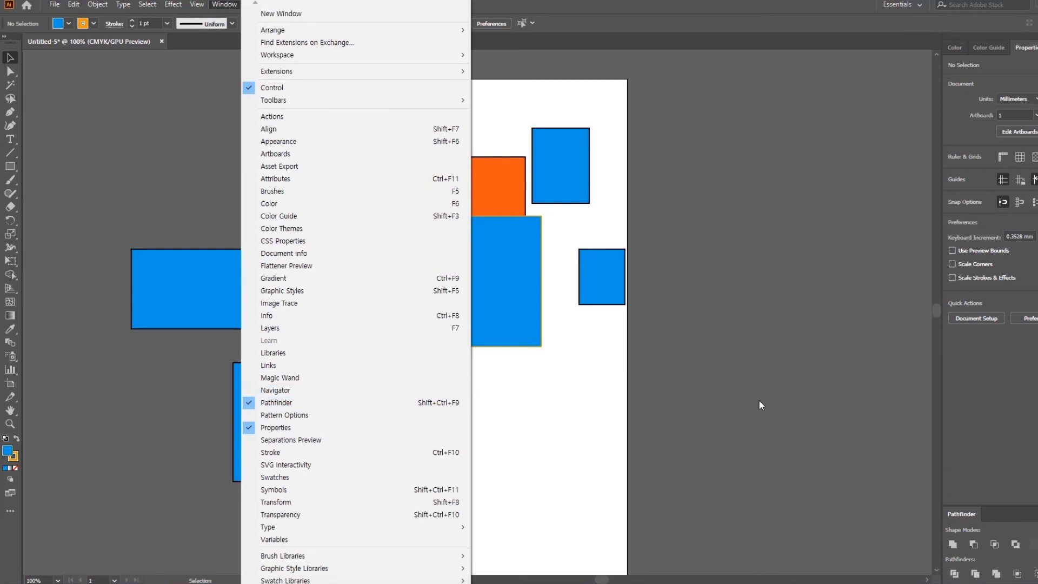
left_click(777, 404)
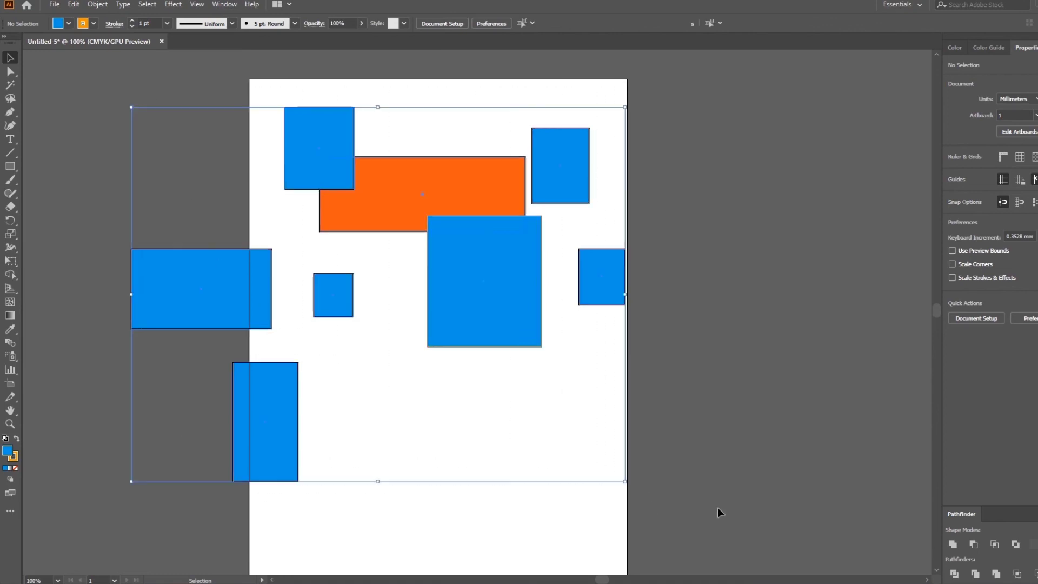
Step: Delete all artwork and draw two overlapping rectangles, a horizontal one about 101 × 51 mm and a vertical one about 64 × 136 mm
key("ctrl+a")
key("Delete")
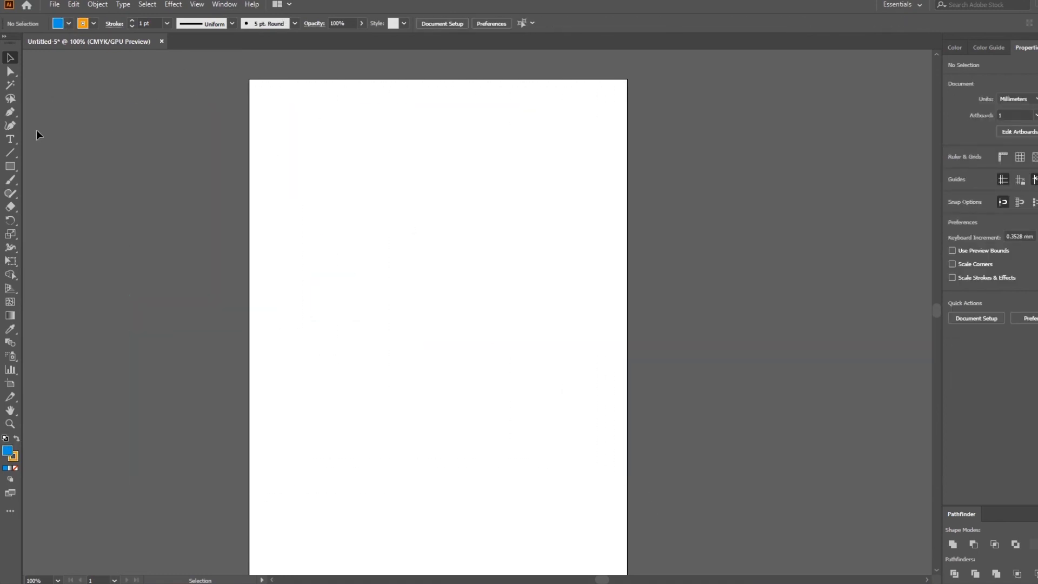
left_click(13, 170)
left_click_drag(296, 192, 478, 285)
left_click_drag(419, 123, 534, 368)
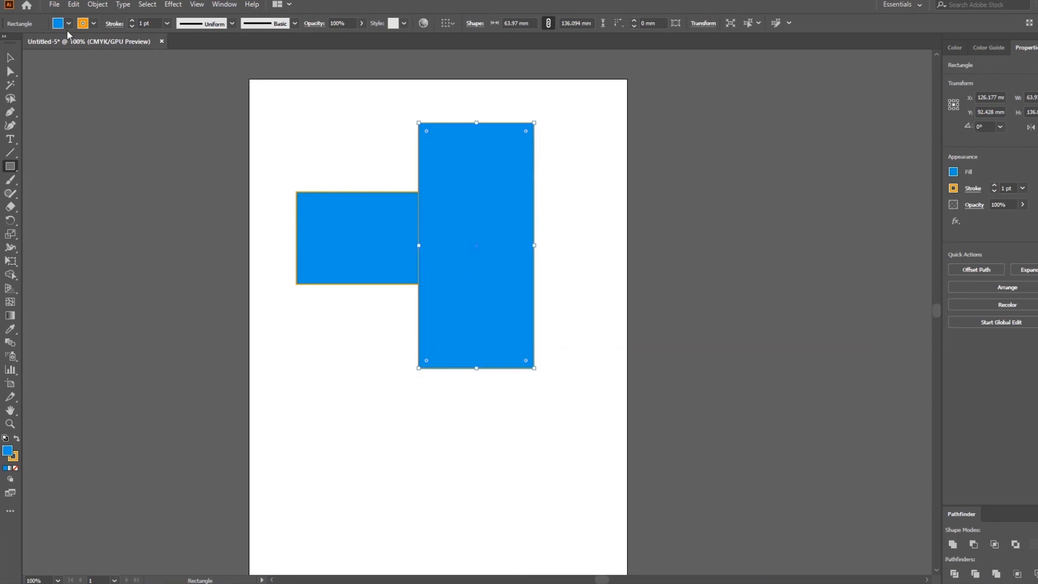
Step: Remove the stroke from the vertical rectangle
left_click(94, 24)
left_click(6, 42)
left_click(9, 57)
Step: Remove the horizontal rectangle's stroke and shift it slightly right and up, still overlapping the vertical rectangle
left_click(342, 217)
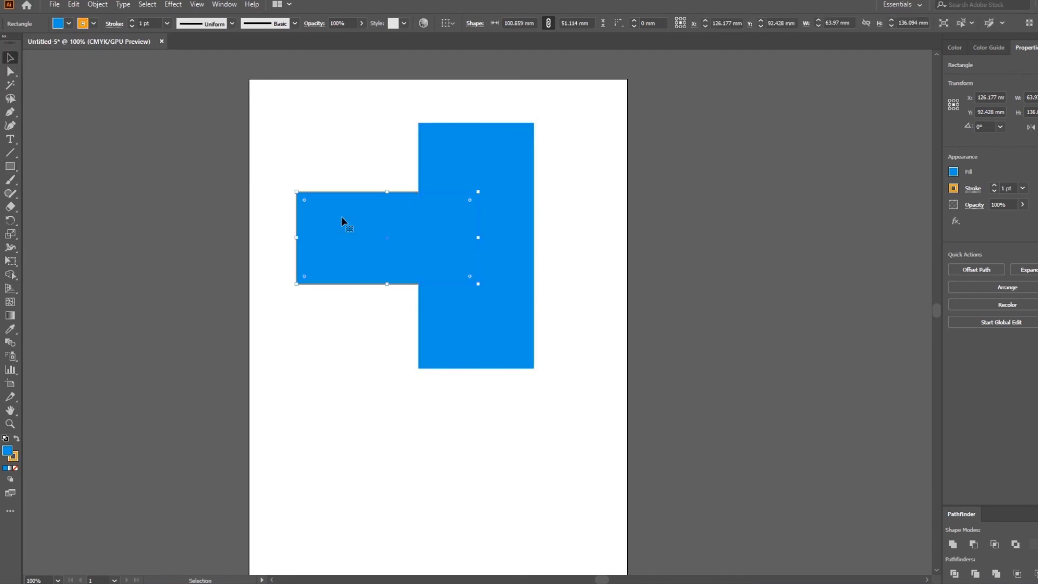
left_click(98, 22)
left_click(11, 47)
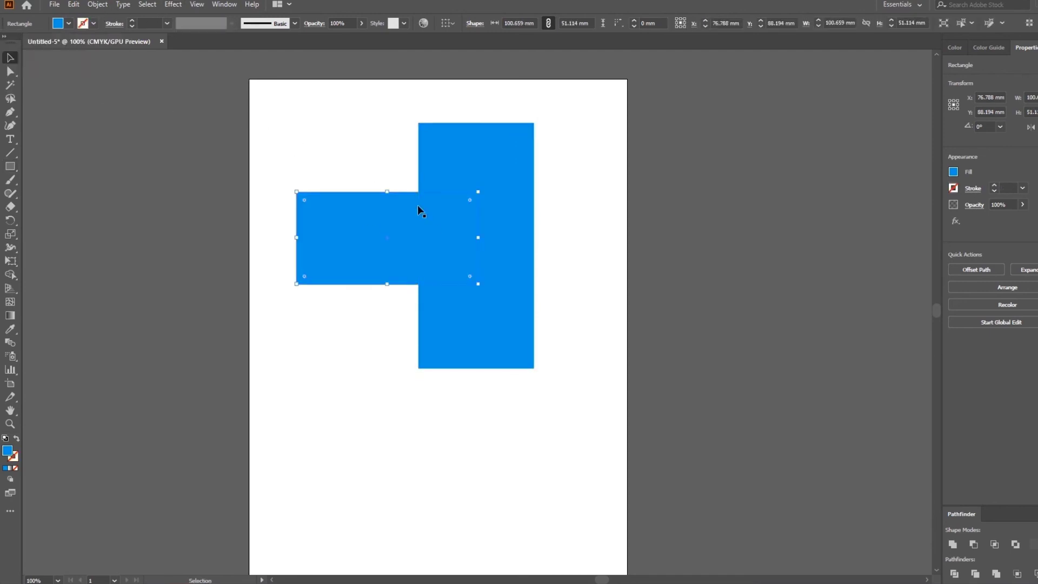
left_click(676, 218)
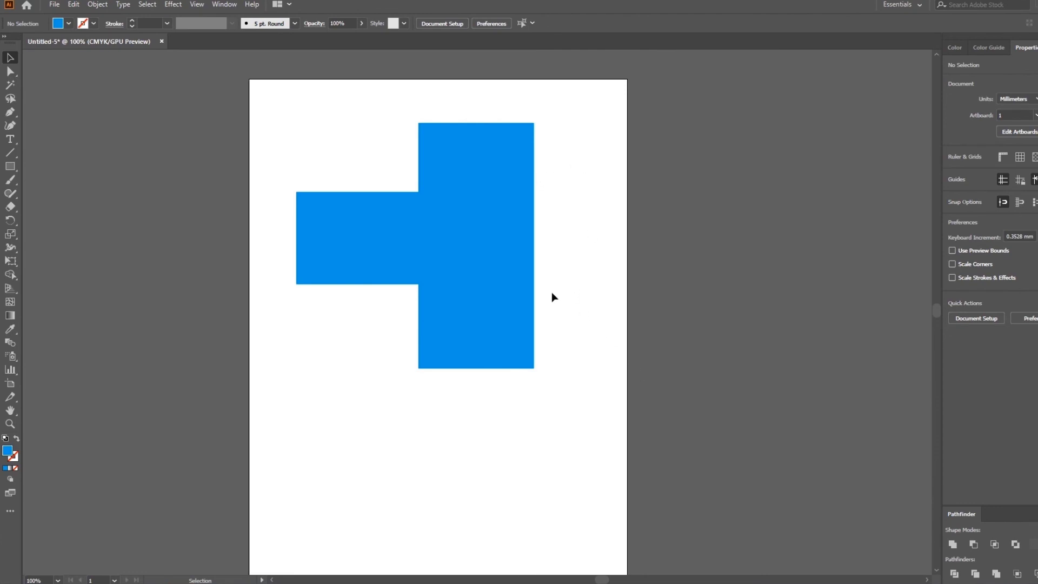
mouse_move(392, 233)
left_mouse_down()
mouse_move(257, 168)
mouse_move(407, 230)
left_mouse_up()
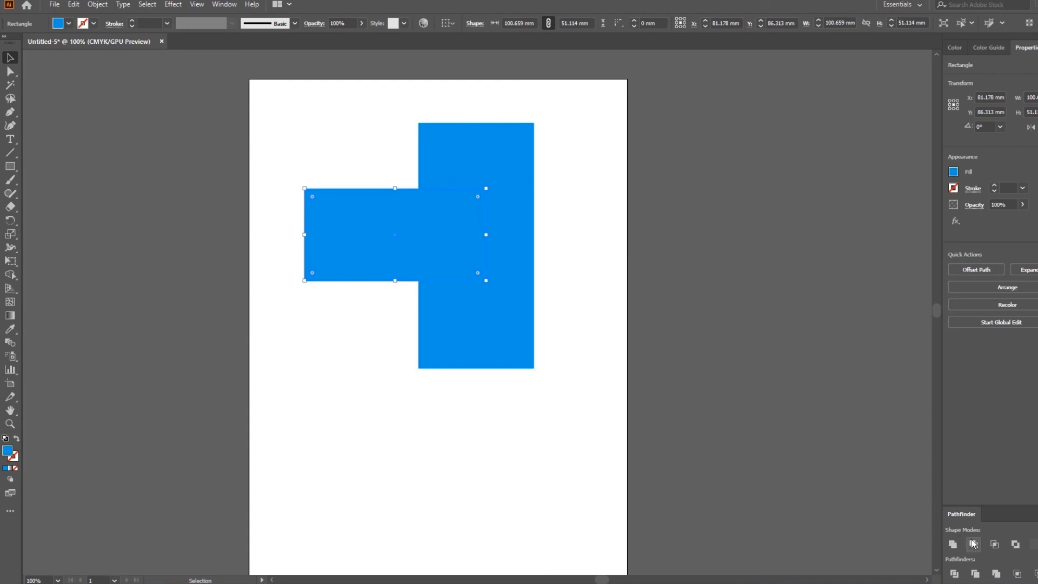
left_click(775, 260)
Step: Select both overlapping rectangles, merge them into one shape with Pathfinder Unite, and deselect the result
left_click_drag(754, 73, 241, 453)
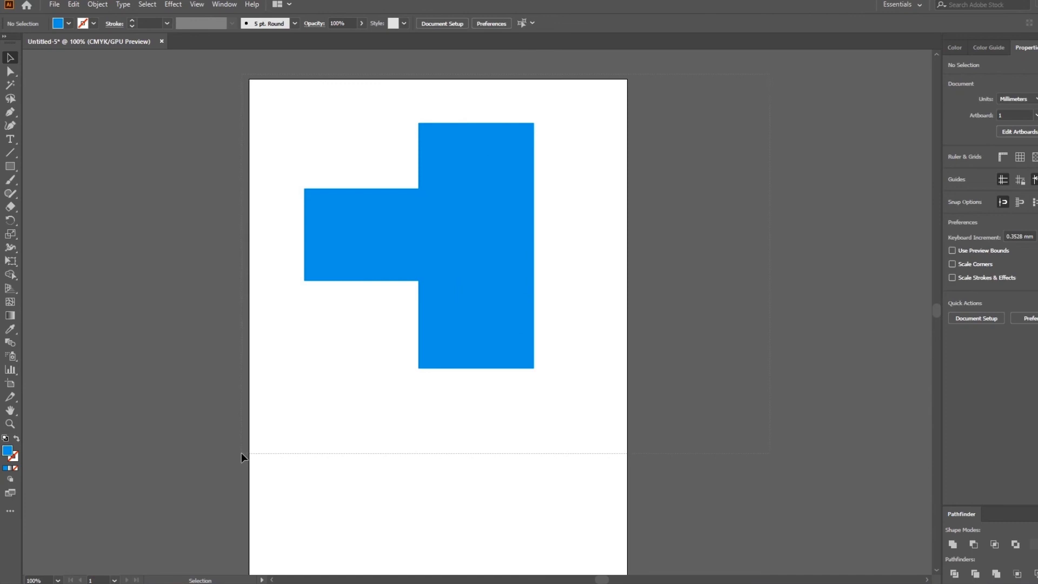
left_click_drag(242, 453, 241, 452)
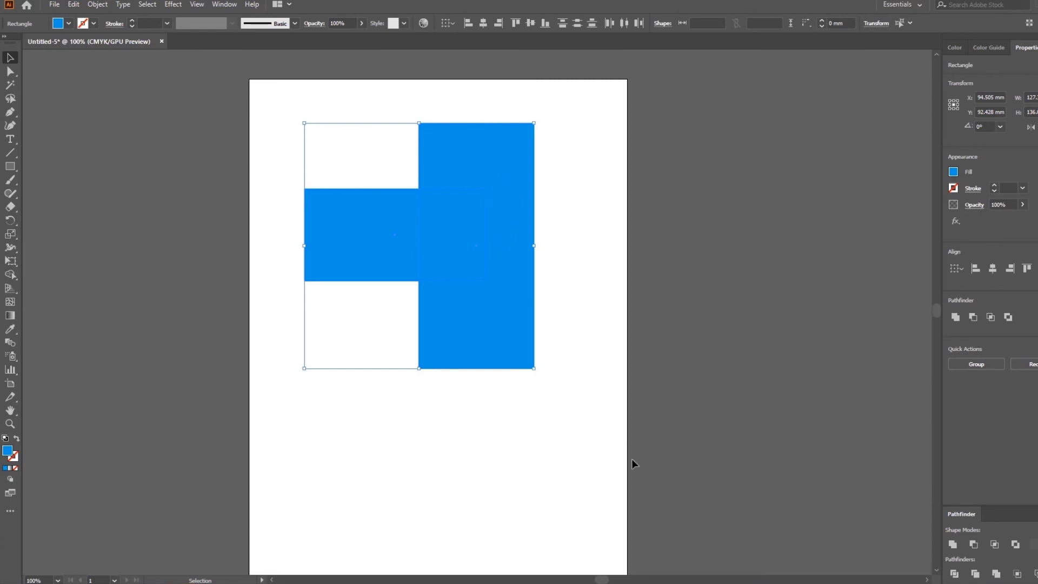
left_click(954, 545)
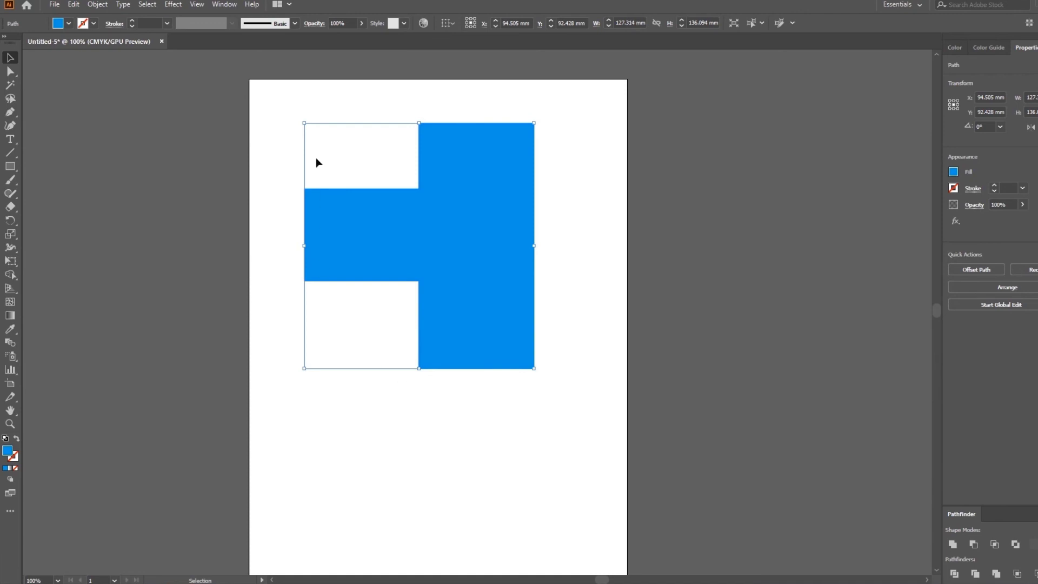
left_click(666, 243)
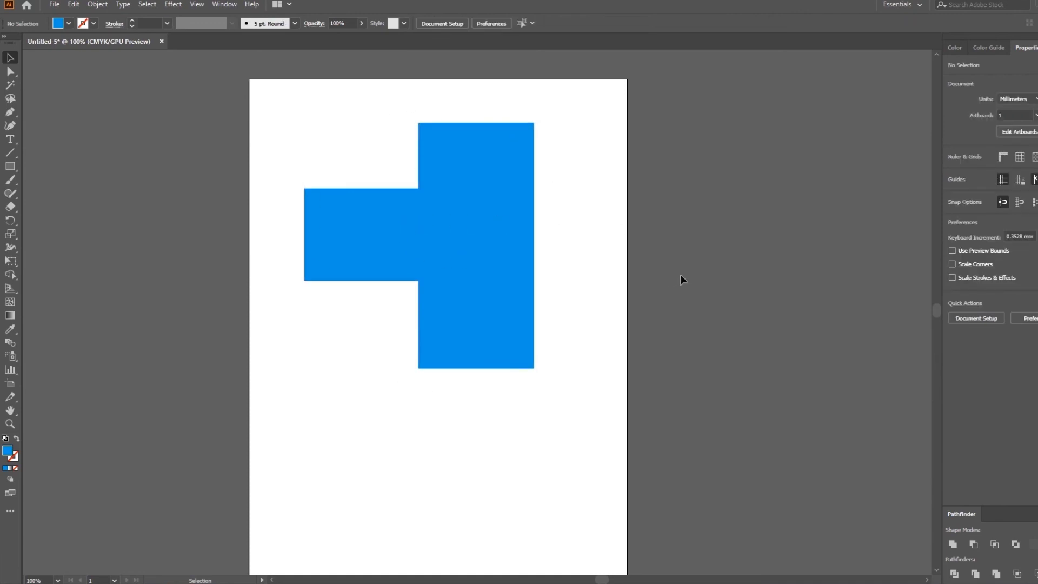
Step: Move the united shape to the artboard's horizontal centre, activate the Rectangle tool, and deselect the shape
left_click(443, 209)
left_click_drag(456, 250, 504, 244)
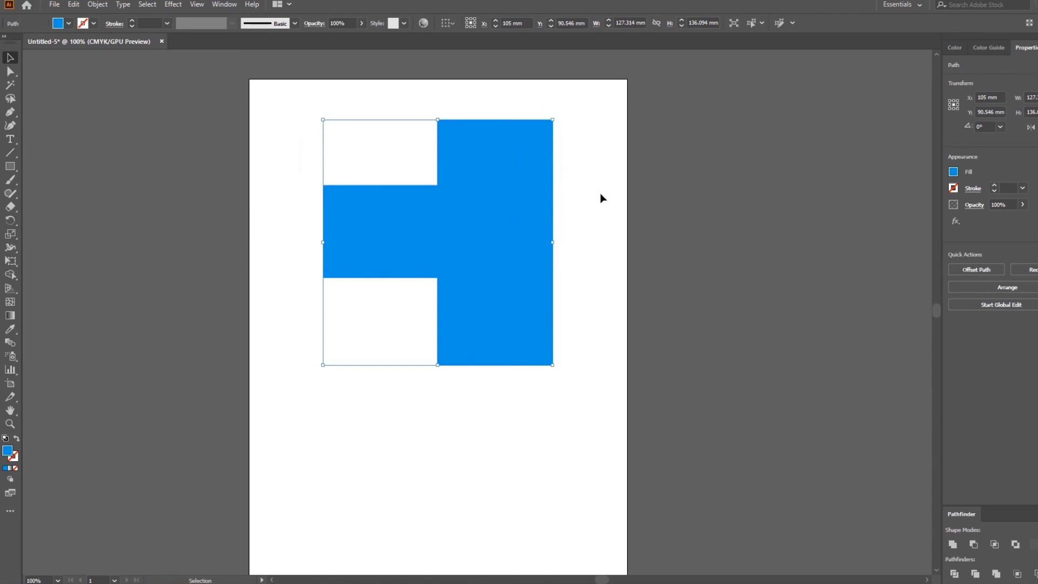
left_click(10, 167)
key("ctrl+shift+a")
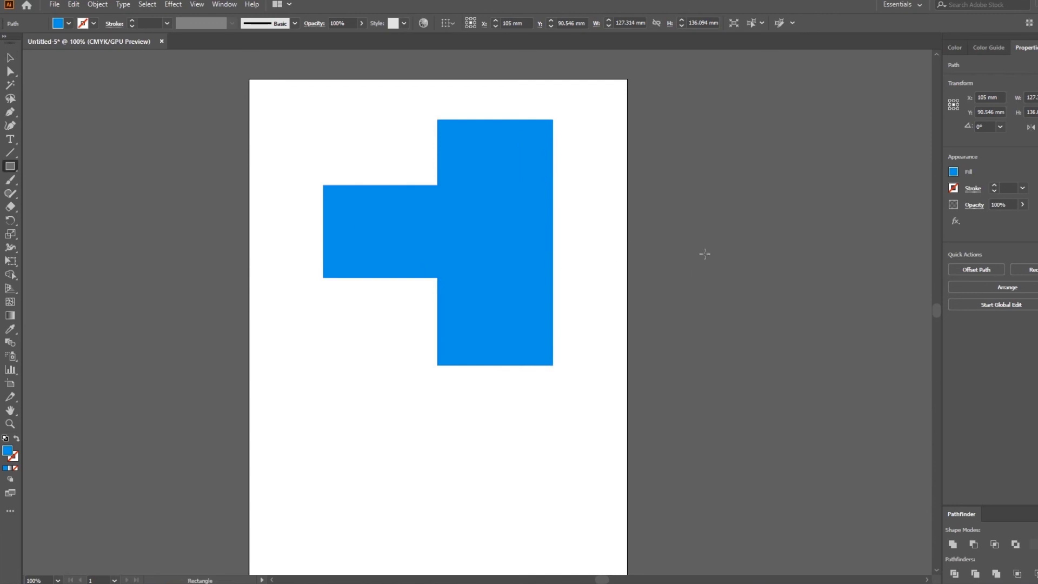
Step: Undo the moves of the united shape and the Pathfinder Unite operation
key("ctrl+z")
key("ctrl+z")
key("ctrl+z")
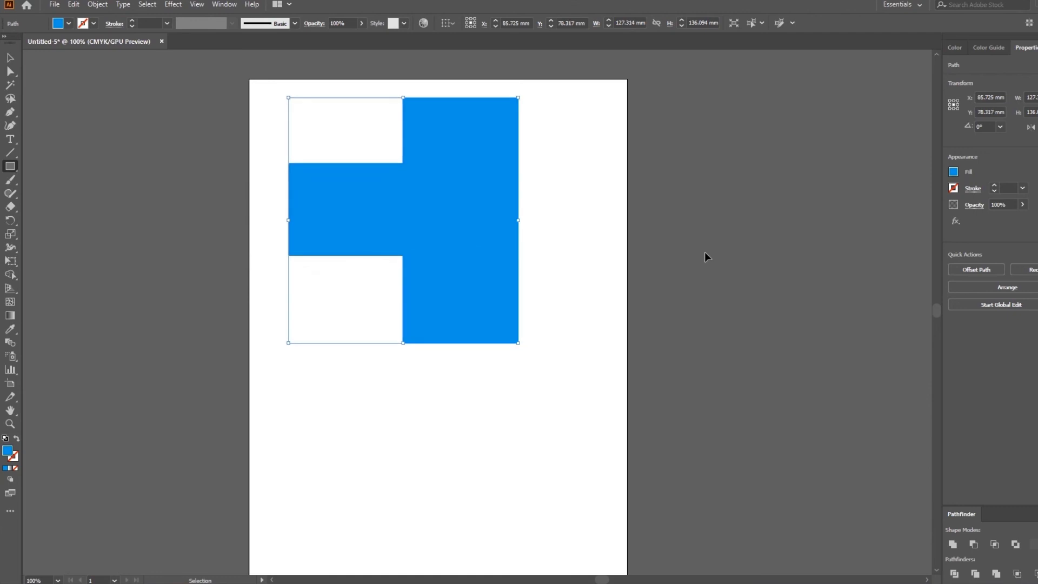
key("ctrl+z")
key("ctrl+z")
key("ctrl+z")
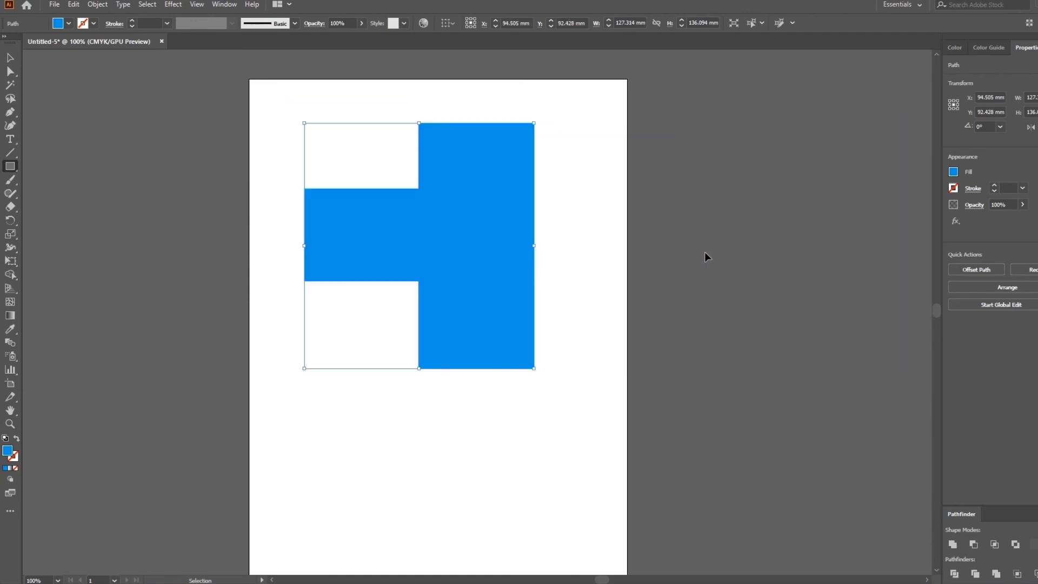
key("ctrl+z")
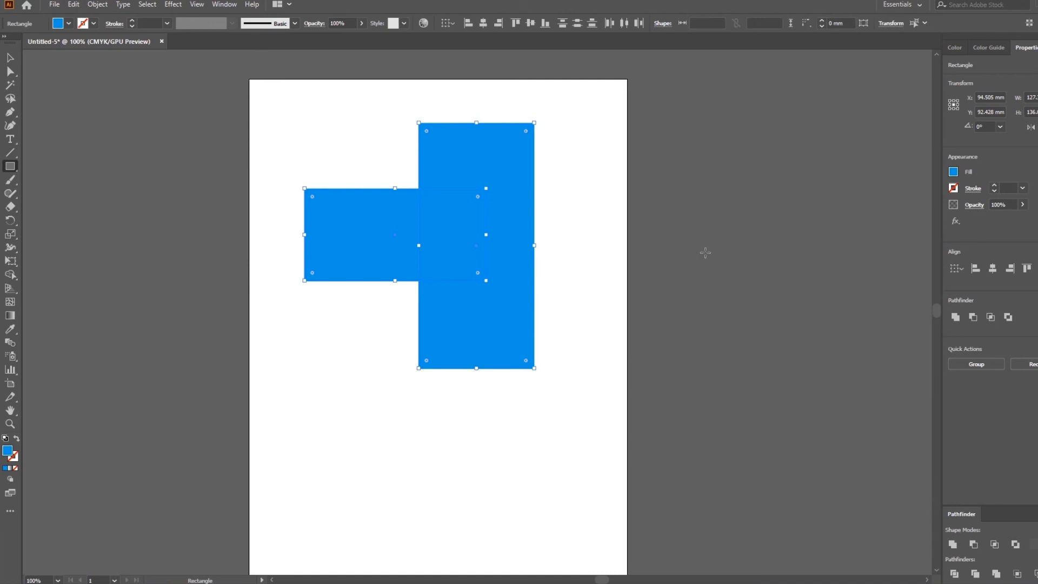
Step: Select the vertical rectangle on its own and shift it slightly left and up
left_click(10, 57)
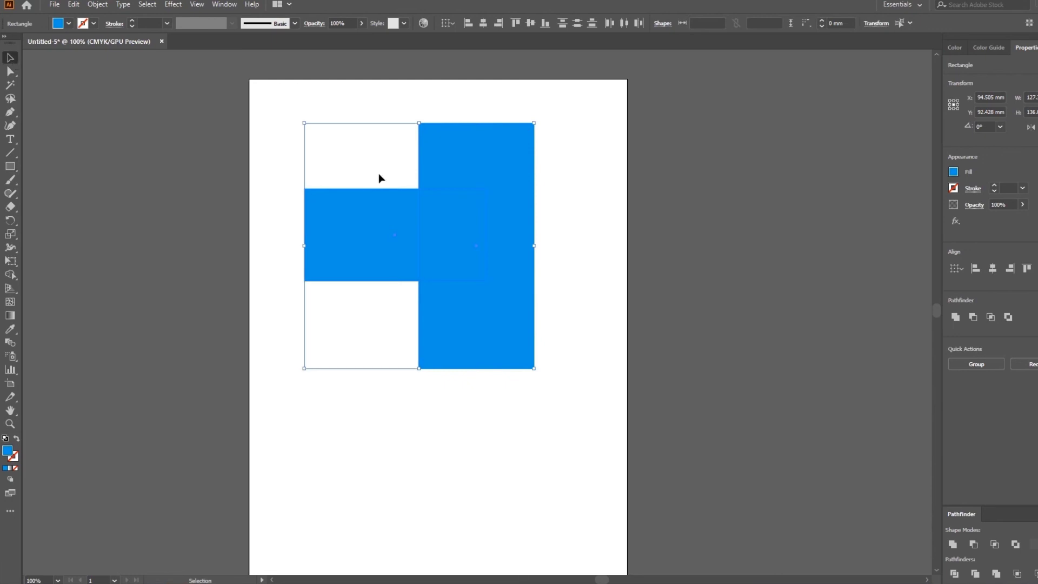
left_click(580, 292)
left_click_drag(519, 285, 502, 272)
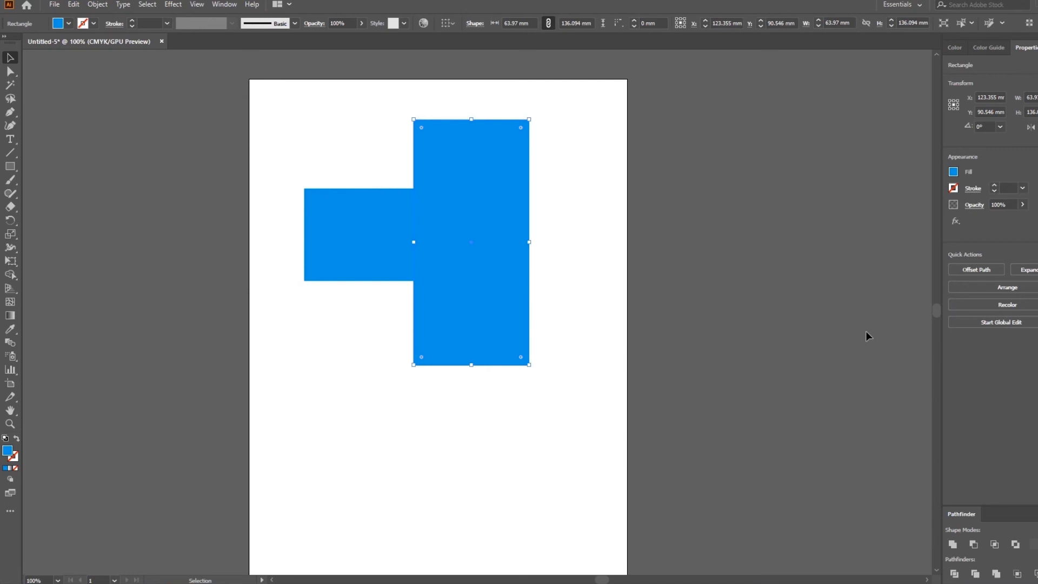
Step: Select both overlapping rectangles and look for Pathfinder in the list of available panels
left_click_drag(313, 113, 684, 410)
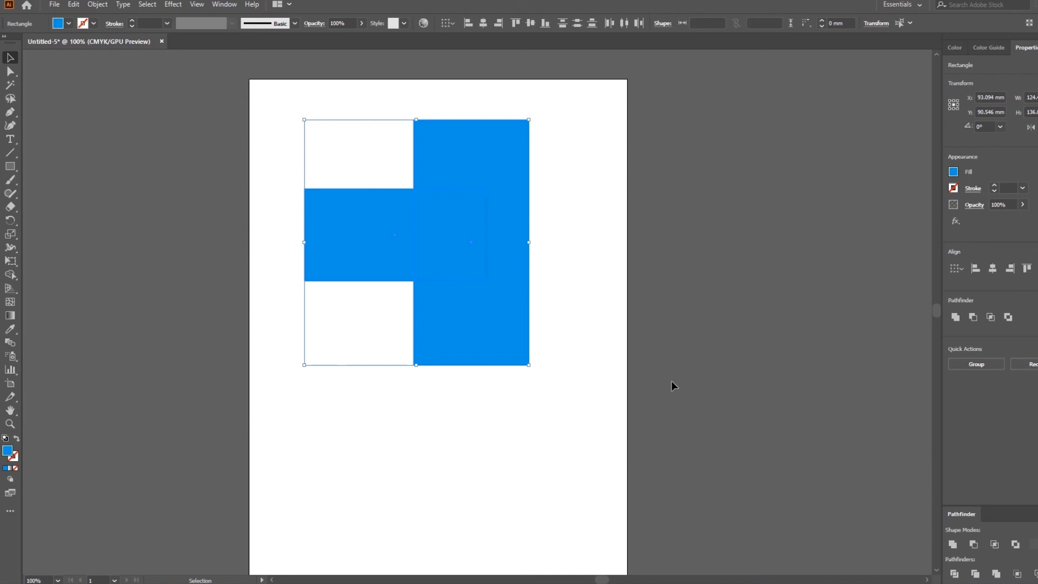
left_click(224, 3)
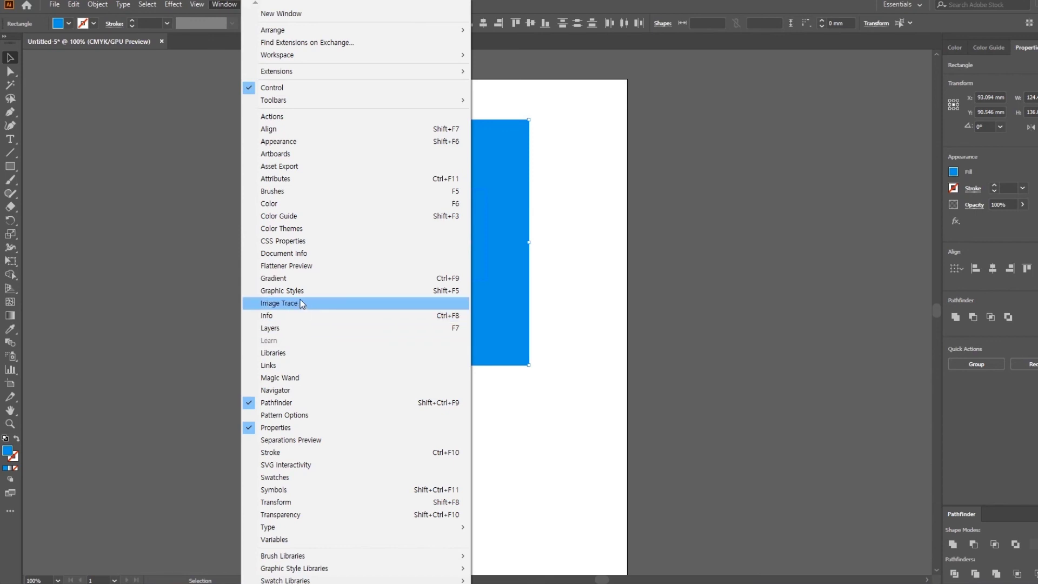
left_click(563, 2)
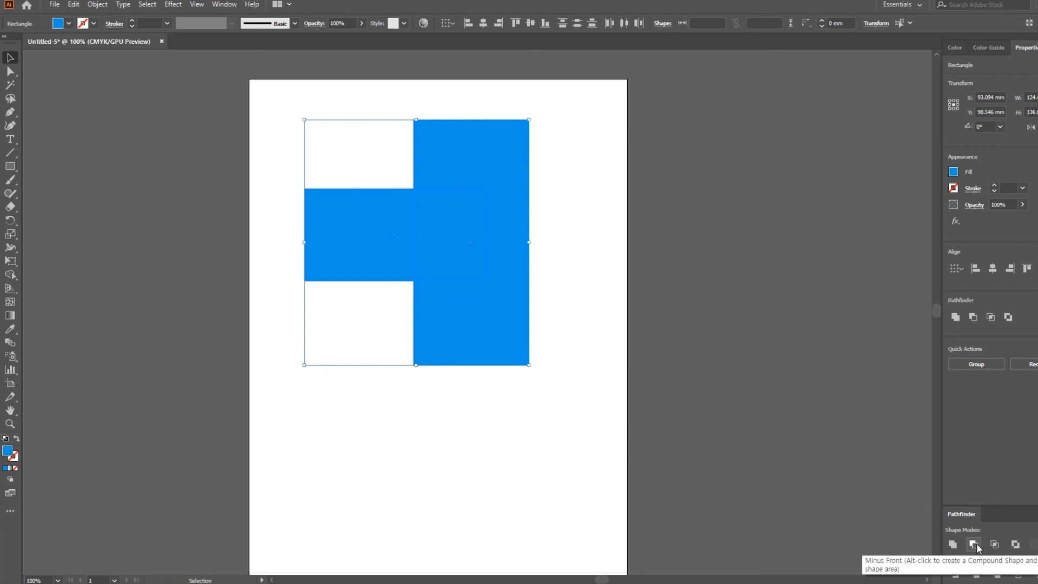
Step: Select the vertical and horizontal rectangles individually to compare their stacking, and select both together
left_click(591, 235)
left_click(509, 222)
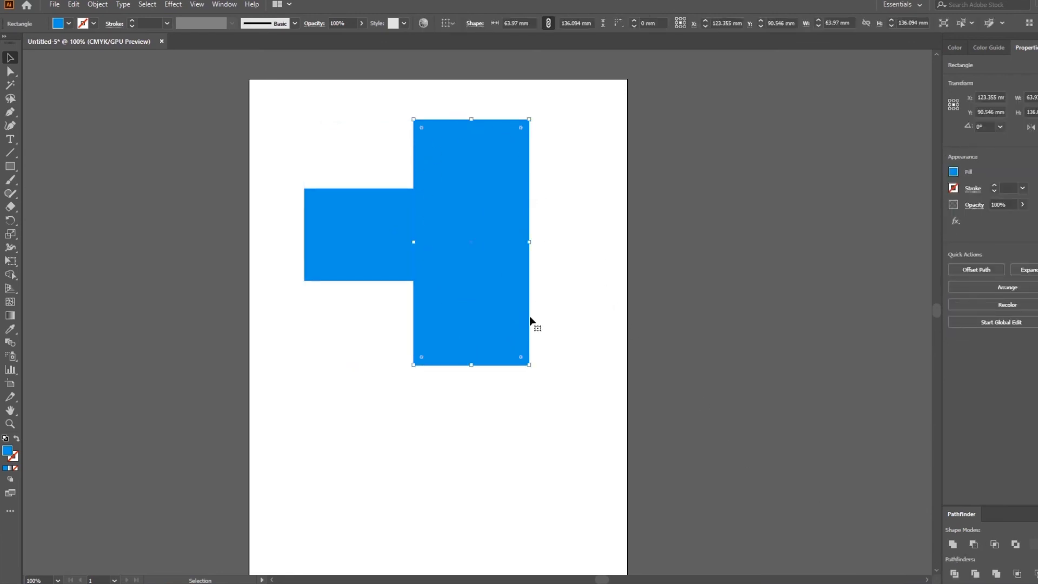
left_click(667, 219)
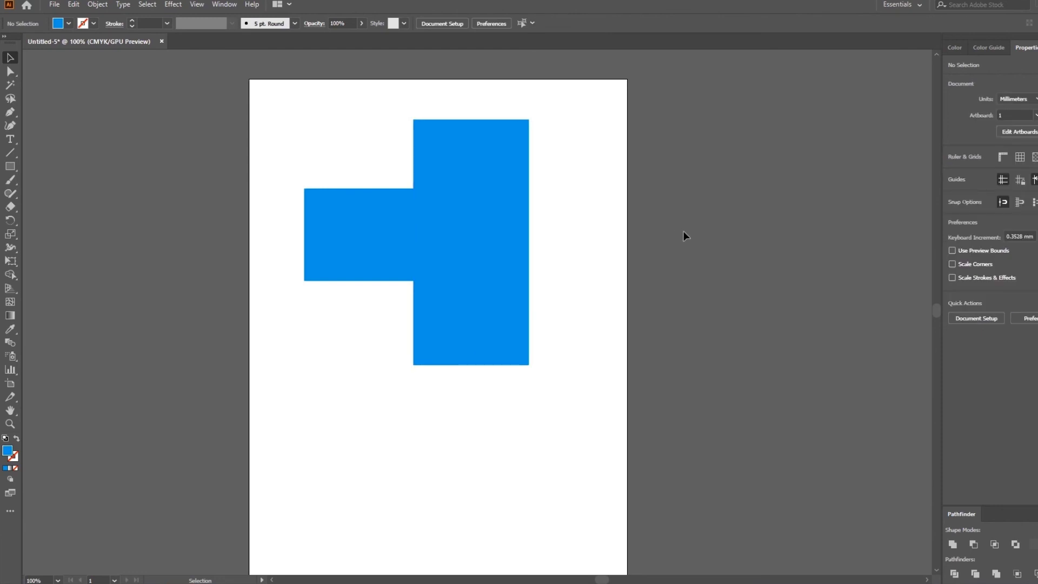
left_click(489, 170)
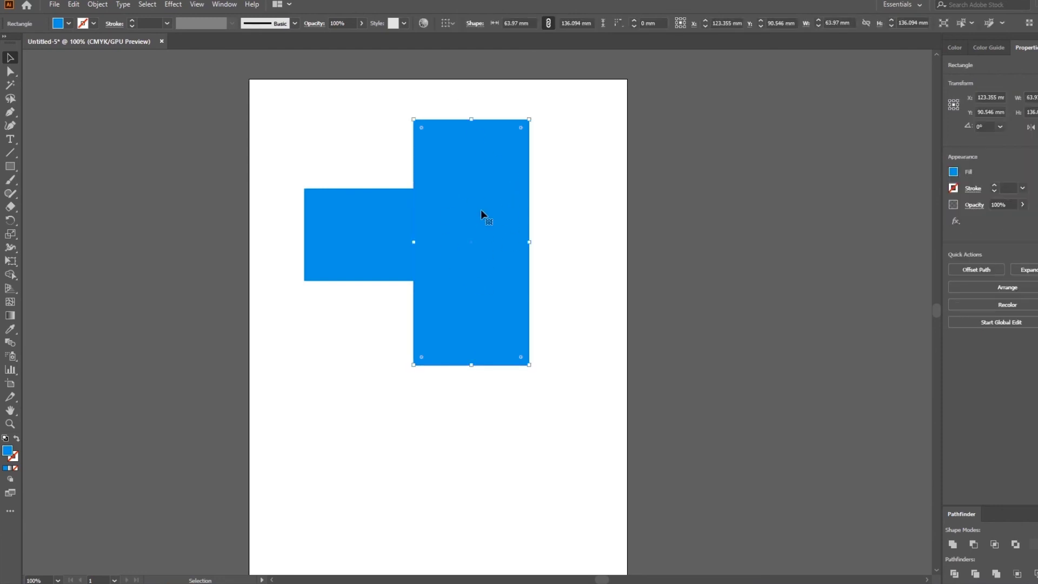
left_click(361, 232)
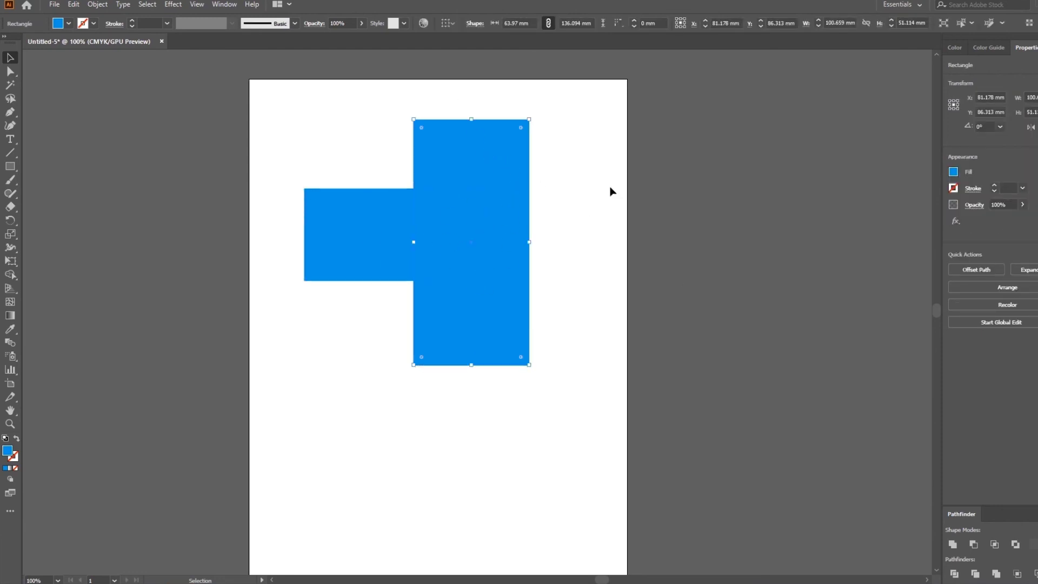
left_click_drag(630, 427, 281, 106)
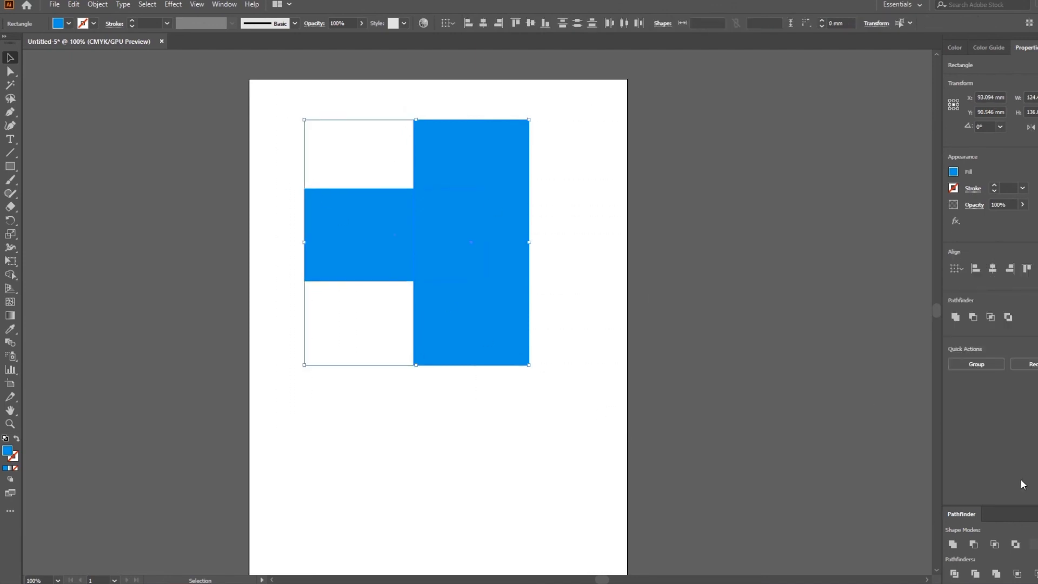
Step: Try subtracting the front vertical rectangle from the horizontal one with Pathfinder Minus Front, undo it, and clear the selection
left_click(974, 545)
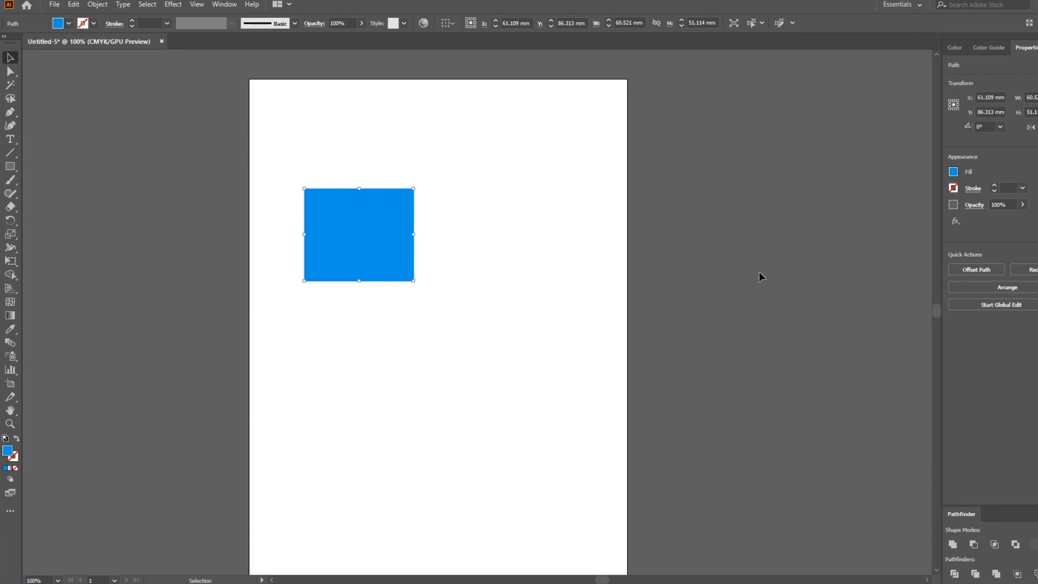
key("ctrl+z")
left_click(766, 323)
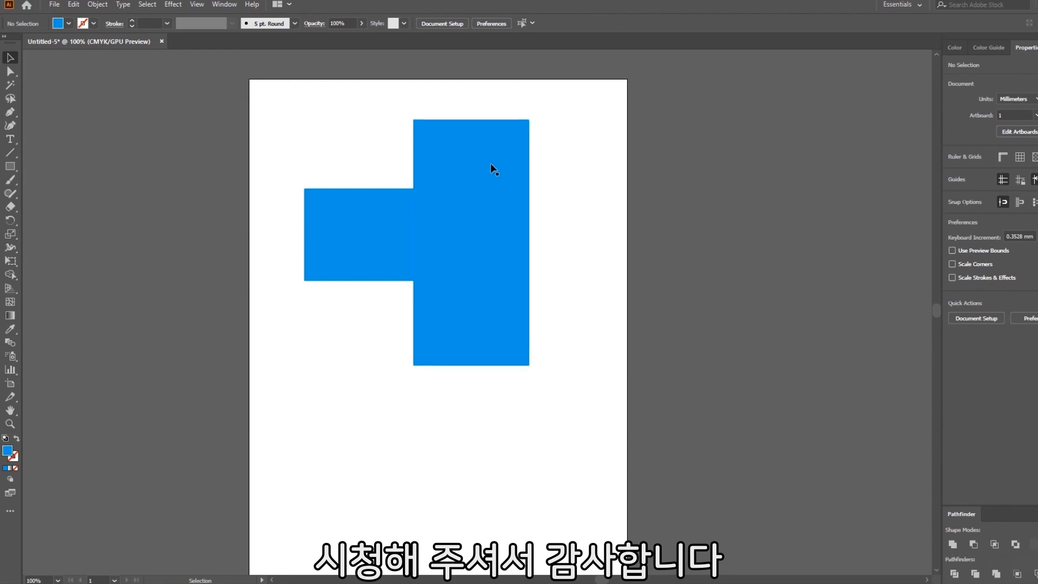
Step: Select both overlapping rectangles, try the Pathfinder Intersect shape mode on them, and clear the selection
left_click_drag(604, 399, 265, 101)
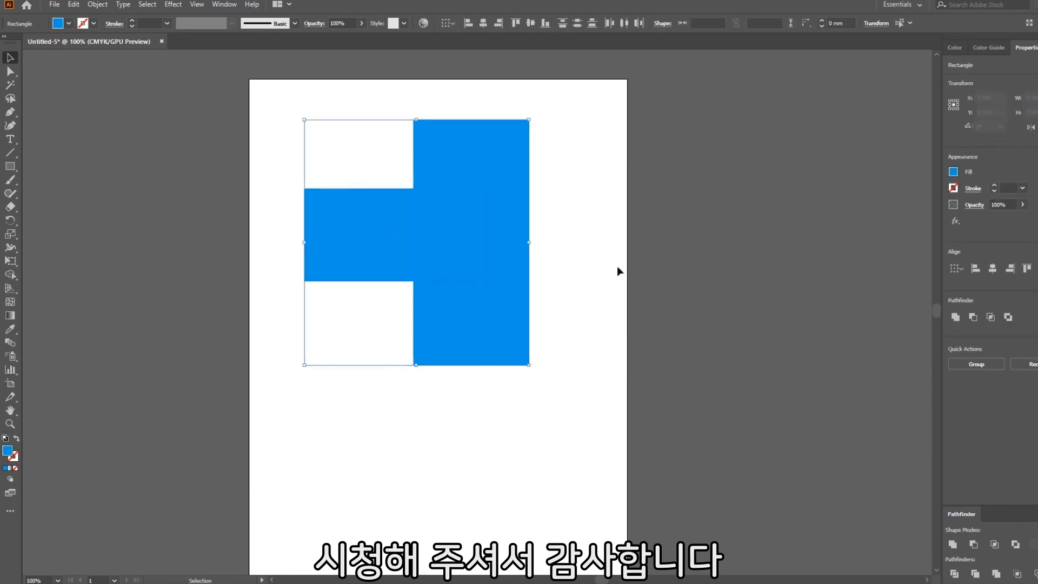
left_click(995, 544)
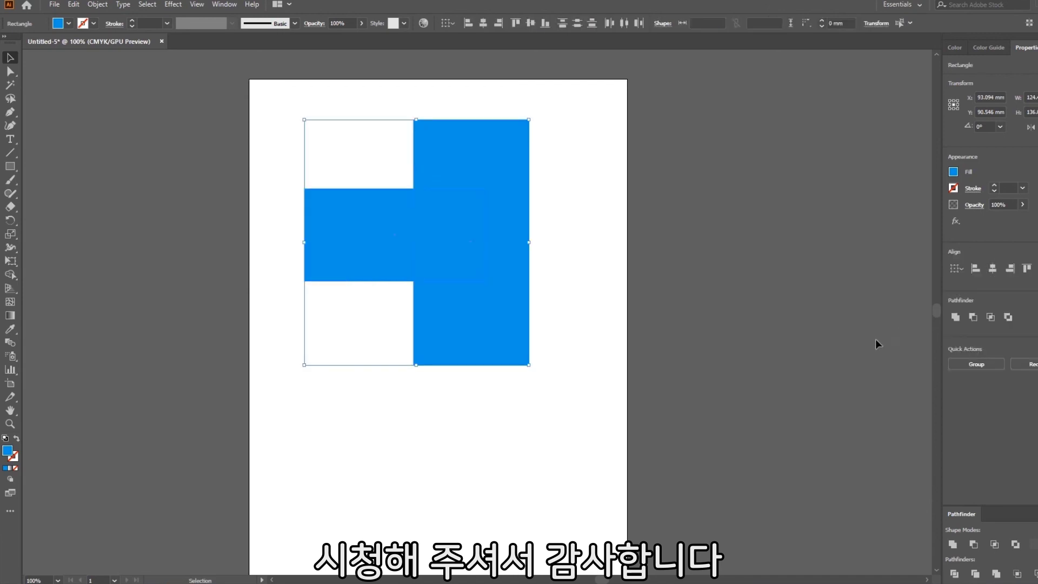
left_click(794, 365)
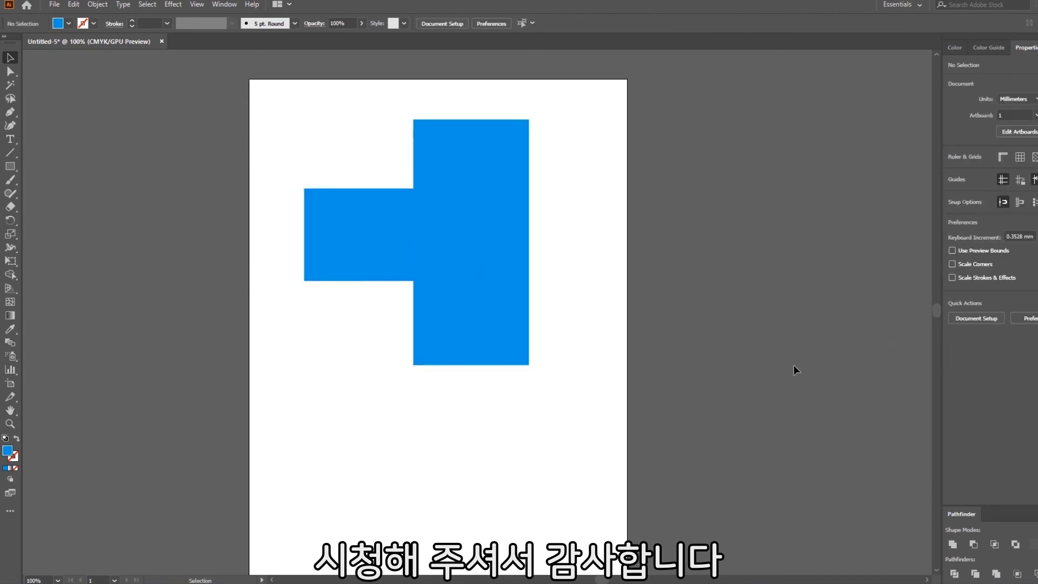
Step: Select both rectangles and cut out their overlapping area with the Pathfinder Exclude shape mode
left_click_drag(626, 468, 265, 99)
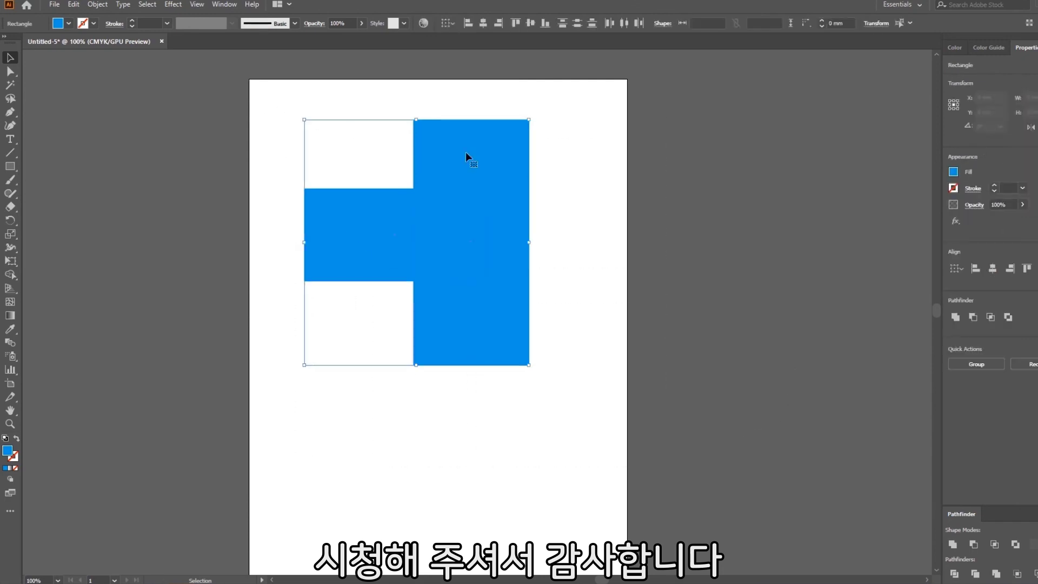
left_click(1017, 545)
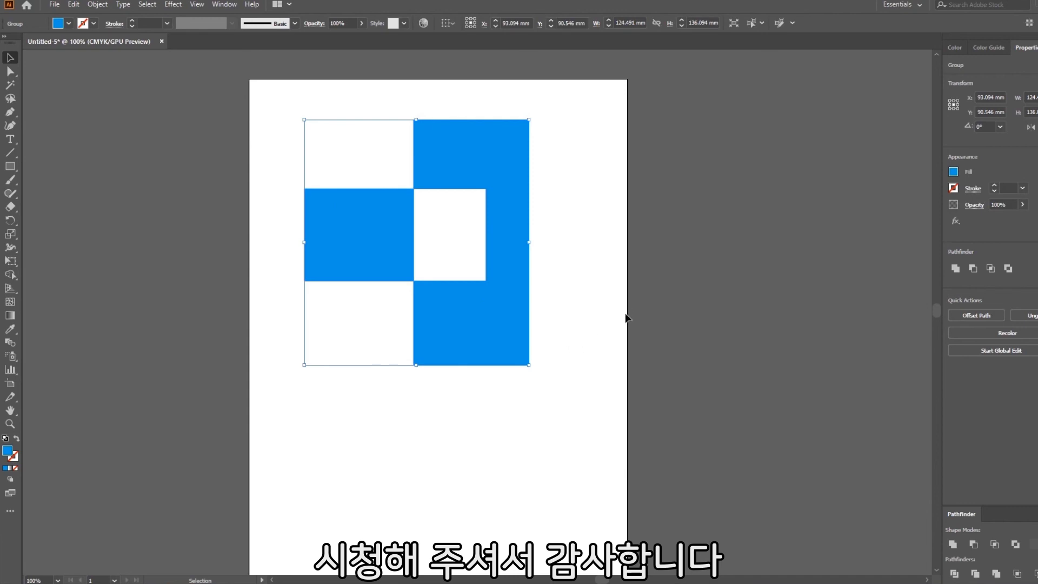
key("Delete")
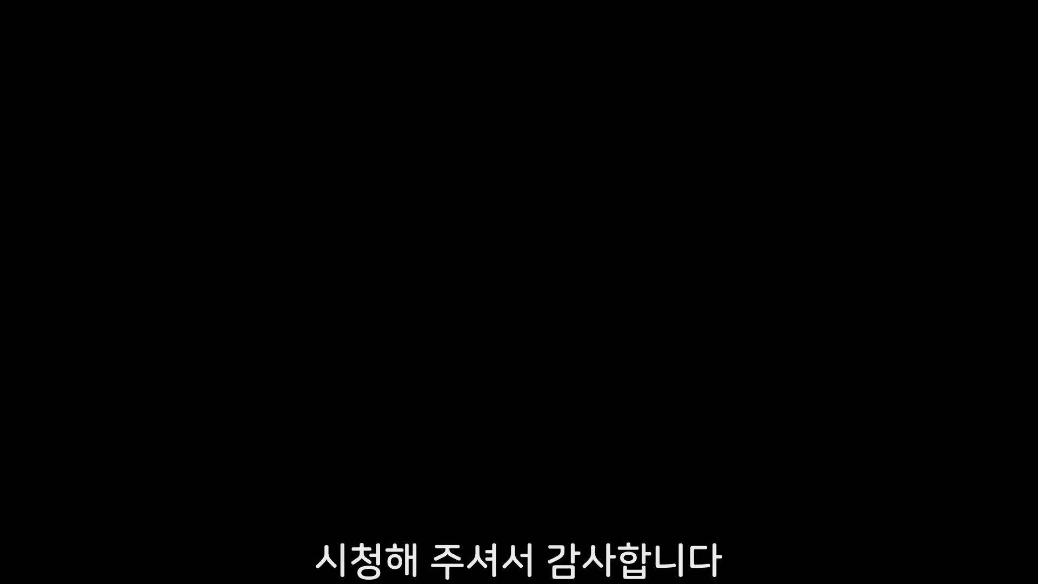